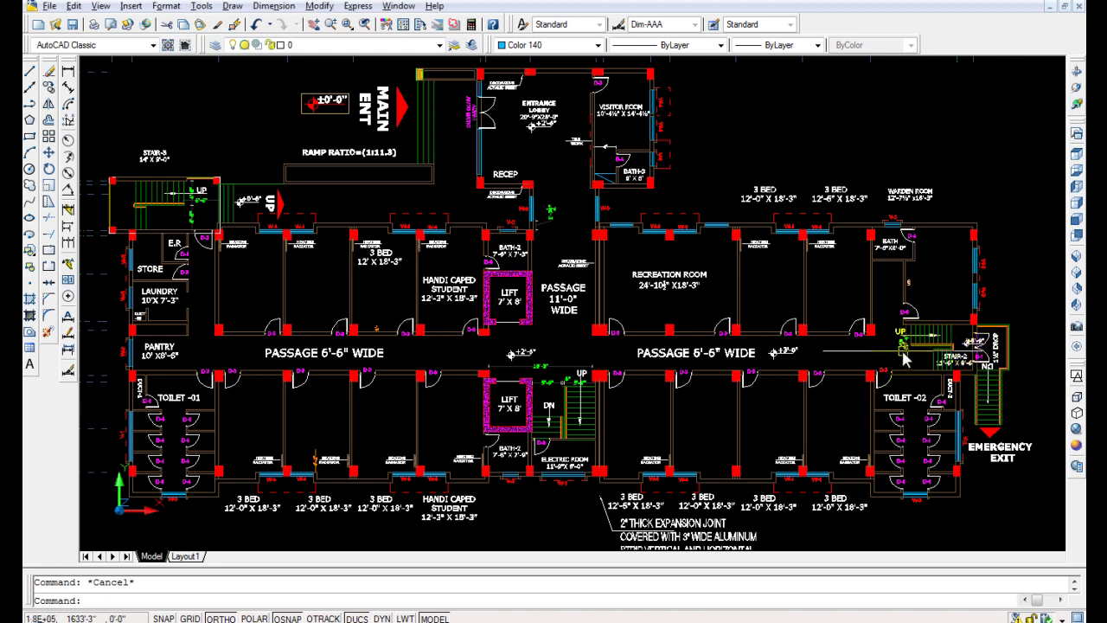
Start a polyline at the Warden Room wall corner and add vertices at the wall corners by W-4.
{"action": "middle_click_drag", "start_coordinate": [904, 389], "coordinate": [903, 389]}
{"action": "type", "text": "pl"}
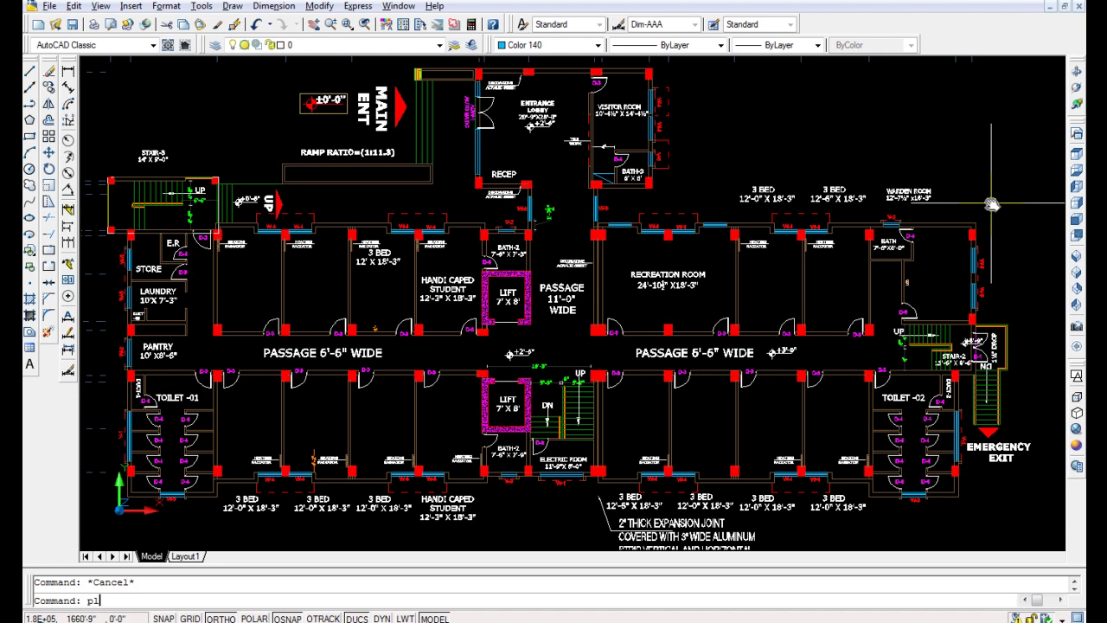
{"action": "key", "text": "Return"}
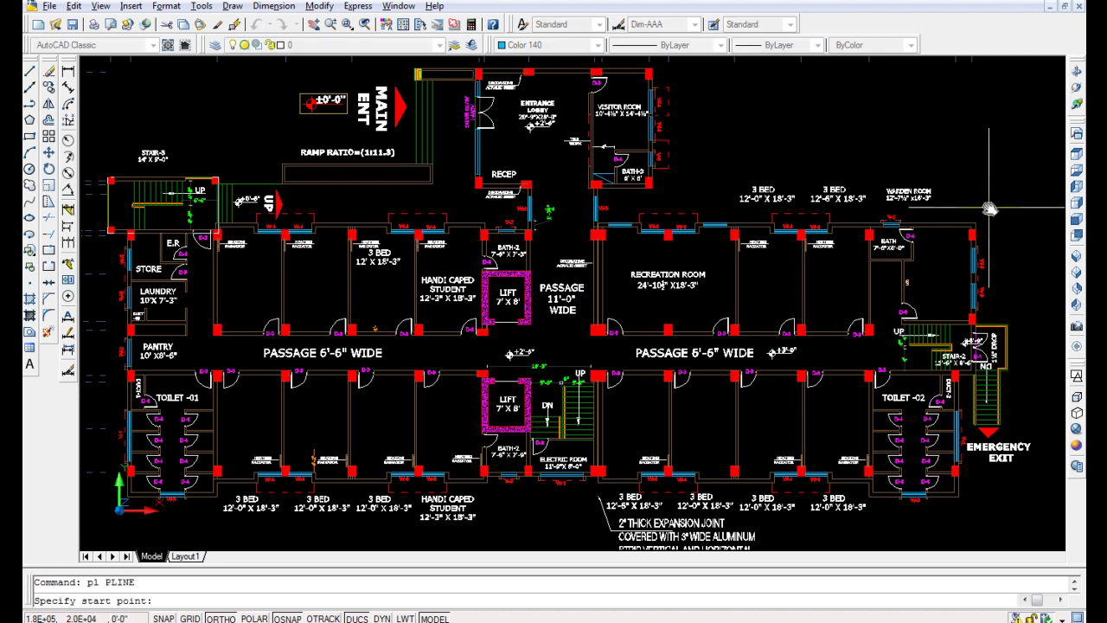
{"action": "scroll", "coordinate": [989, 210], "scroll_direction": "up", "scroll_amount": 5}
{"action": "scroll", "coordinate": [968, 233], "scroll_direction": "up", "scroll_amount": 3}
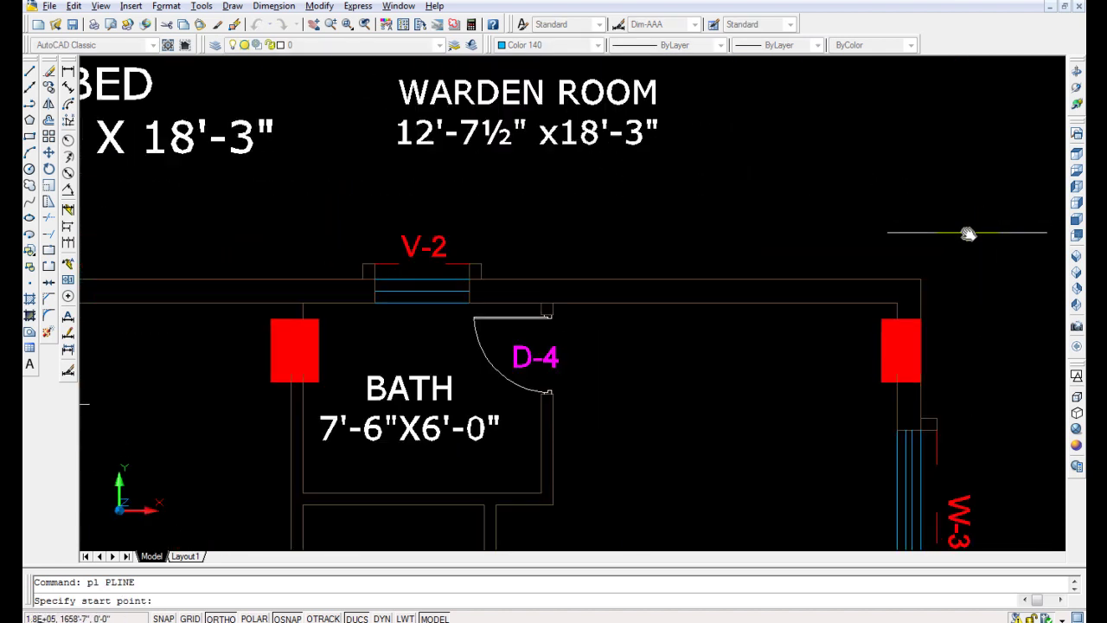
{"action": "left_click", "coordinate": [917, 281]}
{"action": "scroll", "coordinate": [759, 304], "scroll_direction": "down", "scroll_amount": 6}
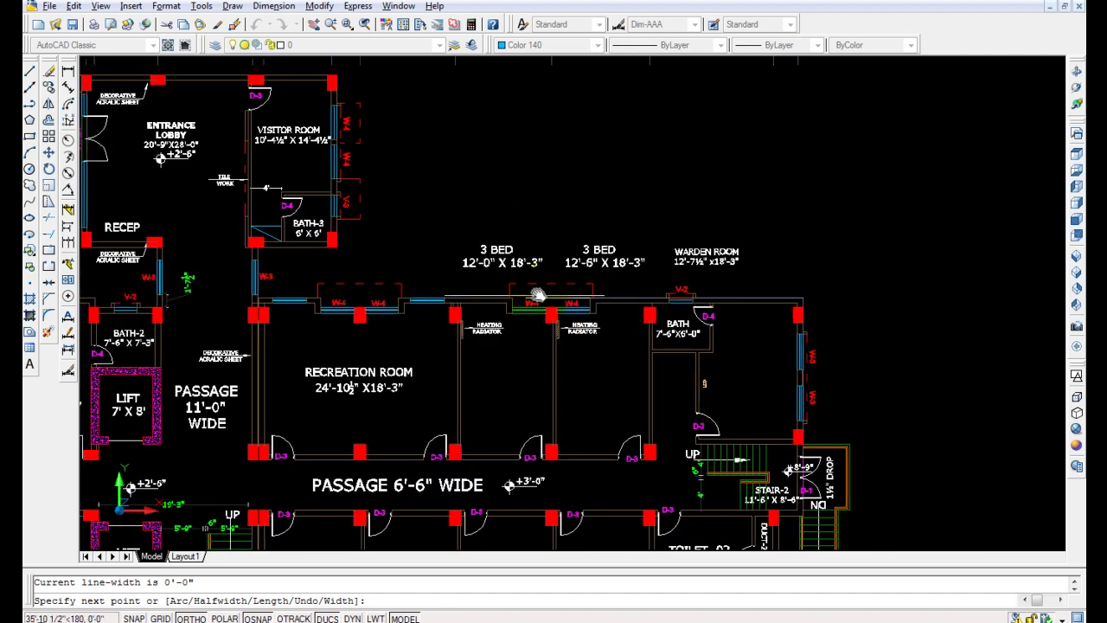
{"action": "scroll", "coordinate": [778, 294], "scroll_direction": "up", "scroll_amount": 2}
{"action": "scroll", "coordinate": [805, 292], "scroll_direction": "up", "scroll_amount": 2}
{"action": "scroll", "coordinate": [804, 292], "scroll_direction": "up", "scroll_amount": 2}
{"action": "scroll", "coordinate": [773, 291], "scroll_direction": "up", "scroll_amount": 2}
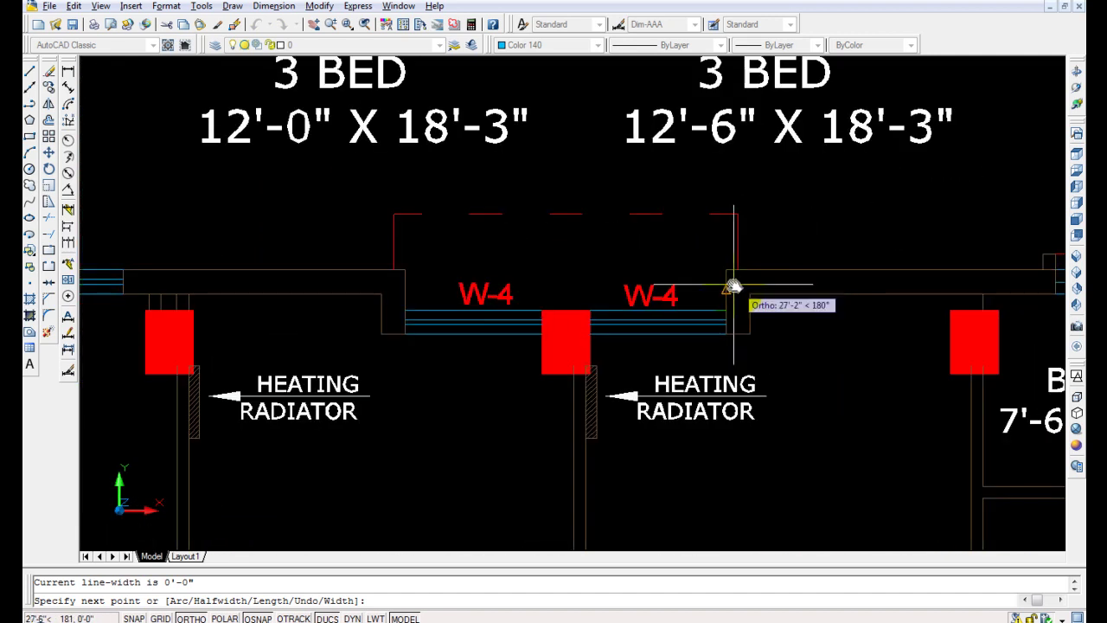
{"action": "left_click", "coordinate": [727, 270]}
{"action": "left_click", "coordinate": [724, 312]}
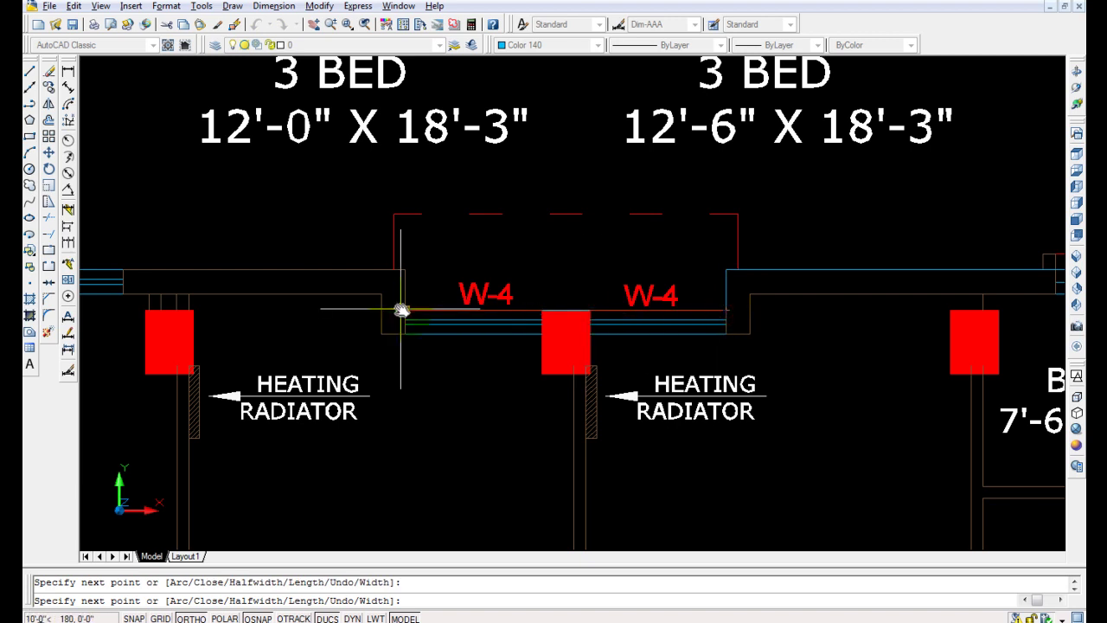
Continue the outline past the recessed window corner and wall step-out to the BATH-3 corner.
{"action": "scroll", "coordinate": [407, 296], "scroll_direction": "down", "scroll_amount": 3}
{"action": "scroll", "coordinate": [773, 290], "scroll_direction": "down", "scroll_amount": 1}
{"action": "scroll", "coordinate": [770, 291], "scroll_direction": "up", "scroll_amount": 3}
{"action": "left_click", "coordinate": [472, 288]}
{"action": "middle_click_drag", "start_coordinate": [474, 334], "coordinate": [720, 318]}
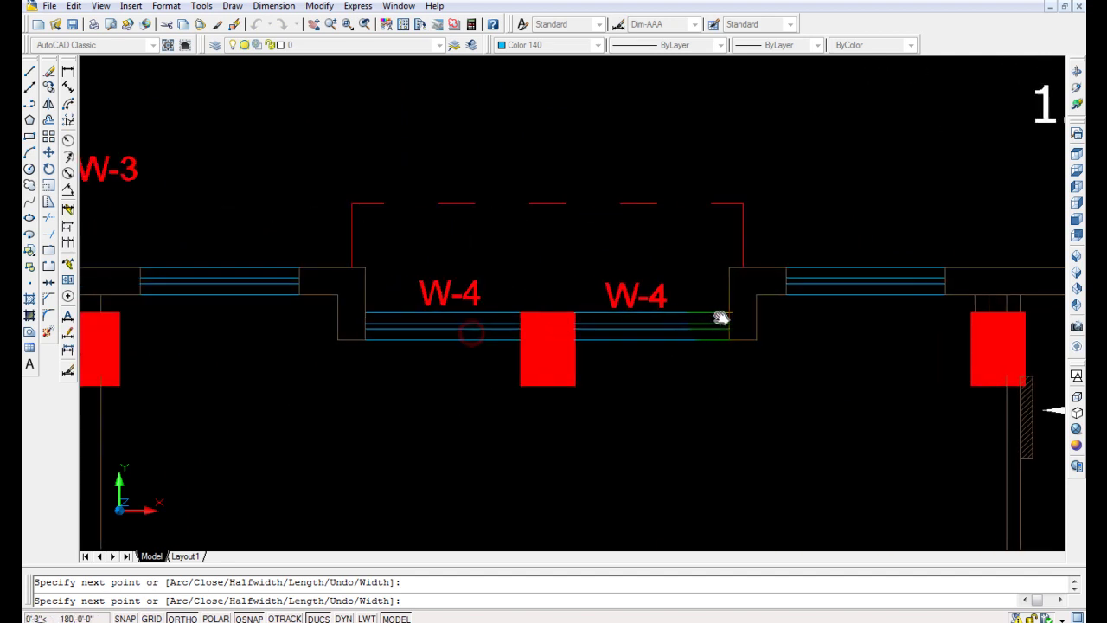
{"action": "left_click", "coordinate": [366, 314]}
{"action": "left_click", "coordinate": [366, 266]}
{"action": "middle_click_drag", "start_coordinate": [321, 286], "coordinate": [593, 284]}
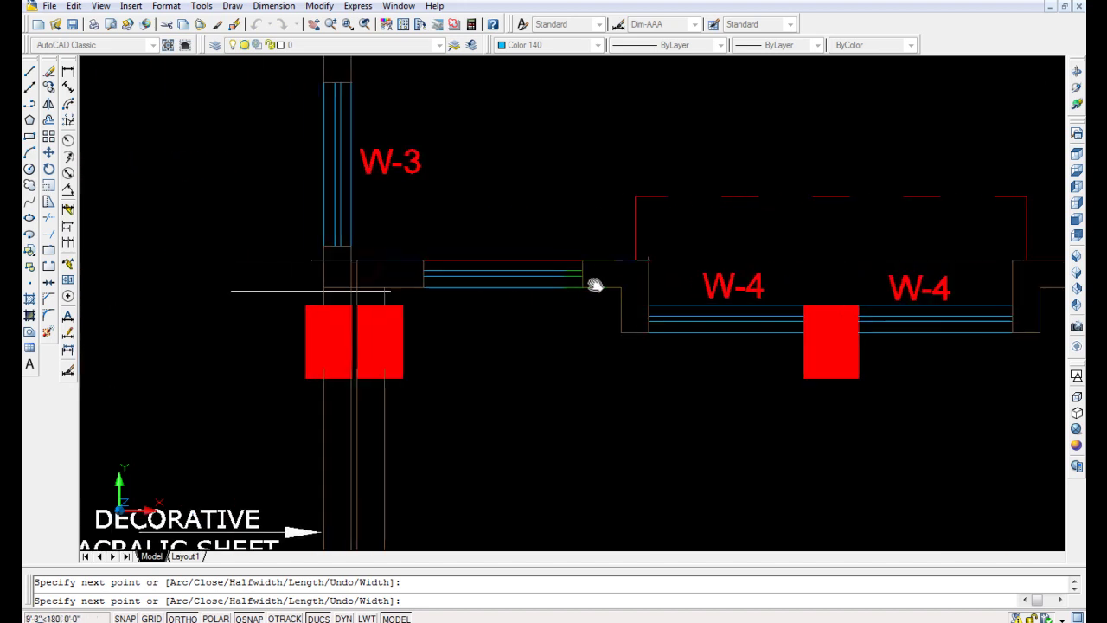
{"action": "scroll", "coordinate": [384, 277], "scroll_direction": "up", "scroll_amount": 3}
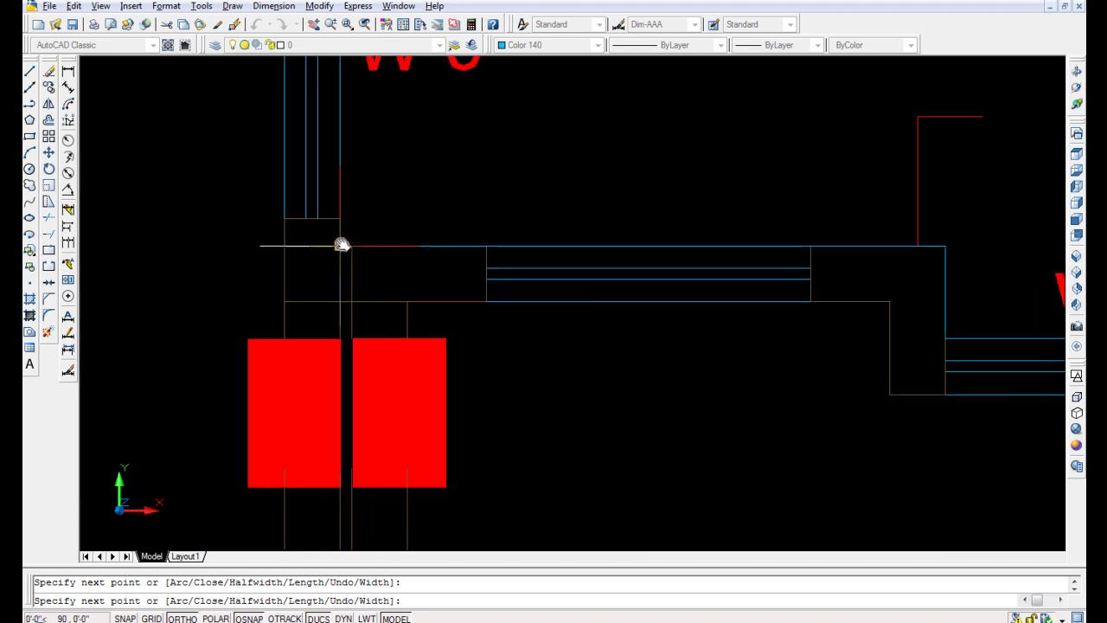
{"action": "scroll", "coordinate": [341, 245], "scroll_direction": "down", "scroll_amount": 5}
{"action": "middle_click_drag", "start_coordinate": [414, 151], "coordinate": [420, 230]}
{"action": "scroll", "coordinate": [366, 215], "scroll_direction": "up", "scroll_amount": 5}
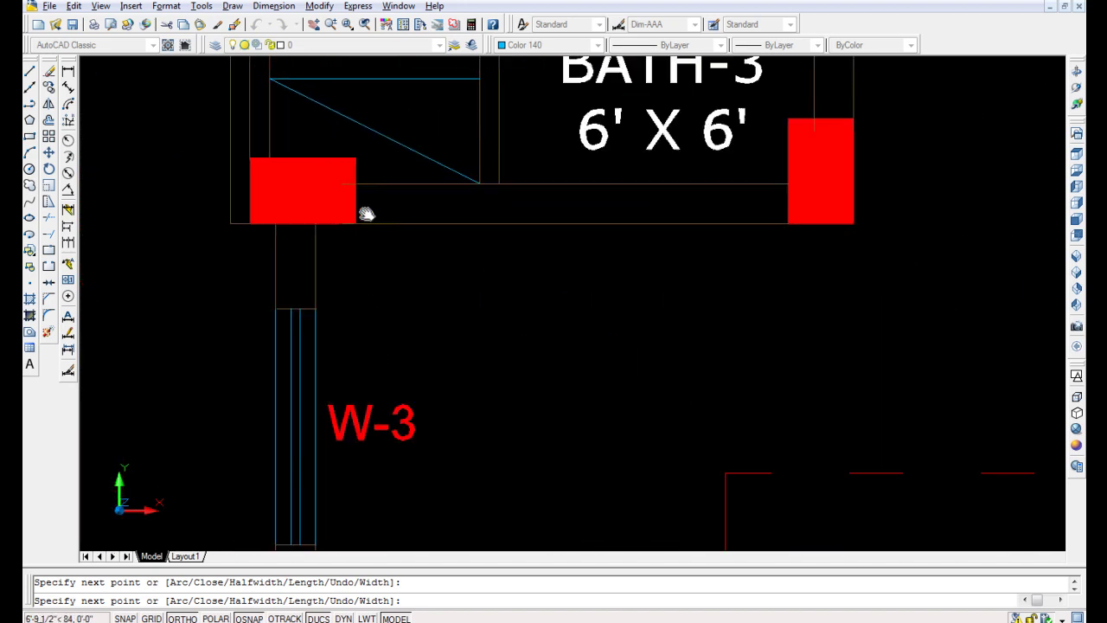
{"action": "left_click", "coordinate": [316, 224]}
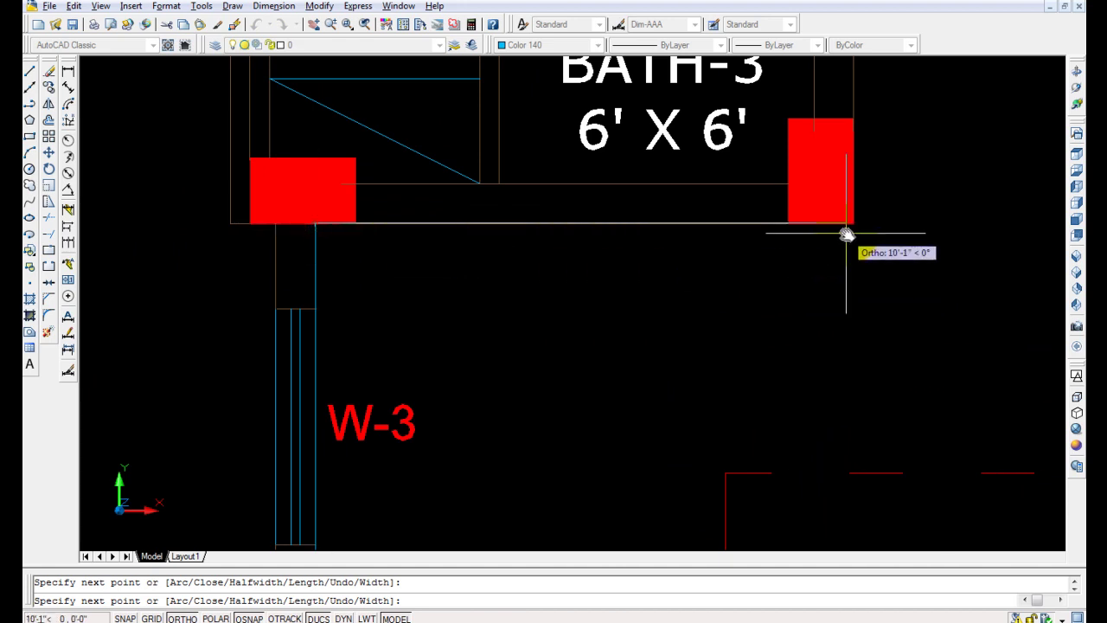
Trace past the visitor room, lobby and reception, adding vertices above V-2 and around the red column.
{"action": "scroll", "coordinate": [821, 237], "scroll_direction": "down", "scroll_amount": 3}
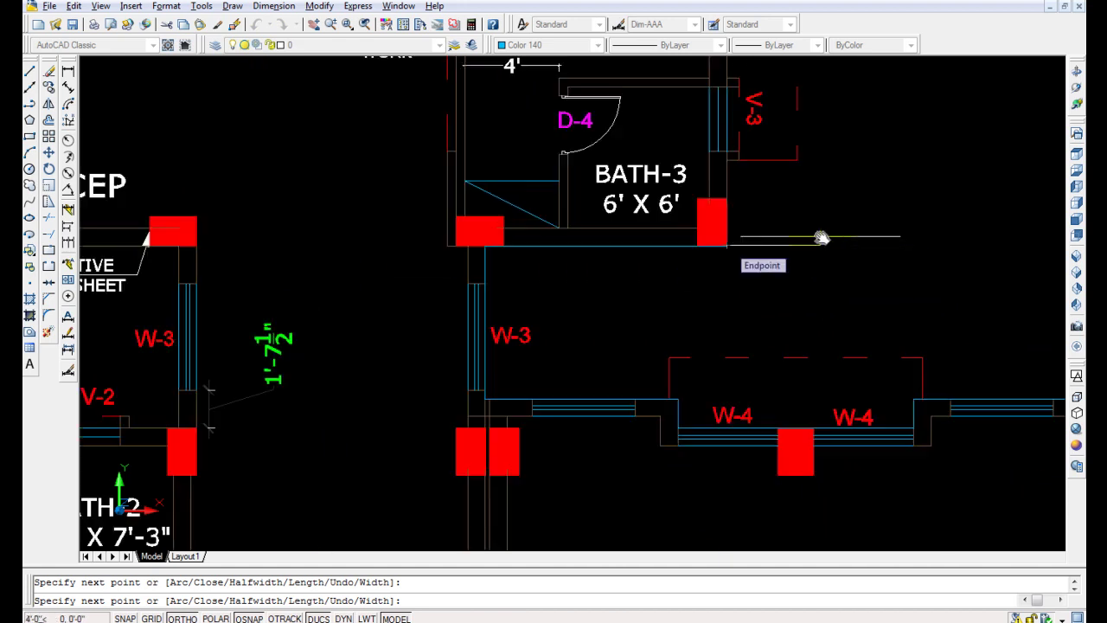
{"action": "middle_click_drag", "start_coordinate": [827, 234], "coordinate": [811, 349]}
{"action": "middle_click_drag", "start_coordinate": [719, 91], "coordinate": [735, 358]}
{"action": "middle_click_drag", "start_coordinate": [736, 208], "coordinate": [736, 289]}
{"action": "scroll", "coordinate": [720, 170], "scroll_direction": "up", "scroll_amount": 4}
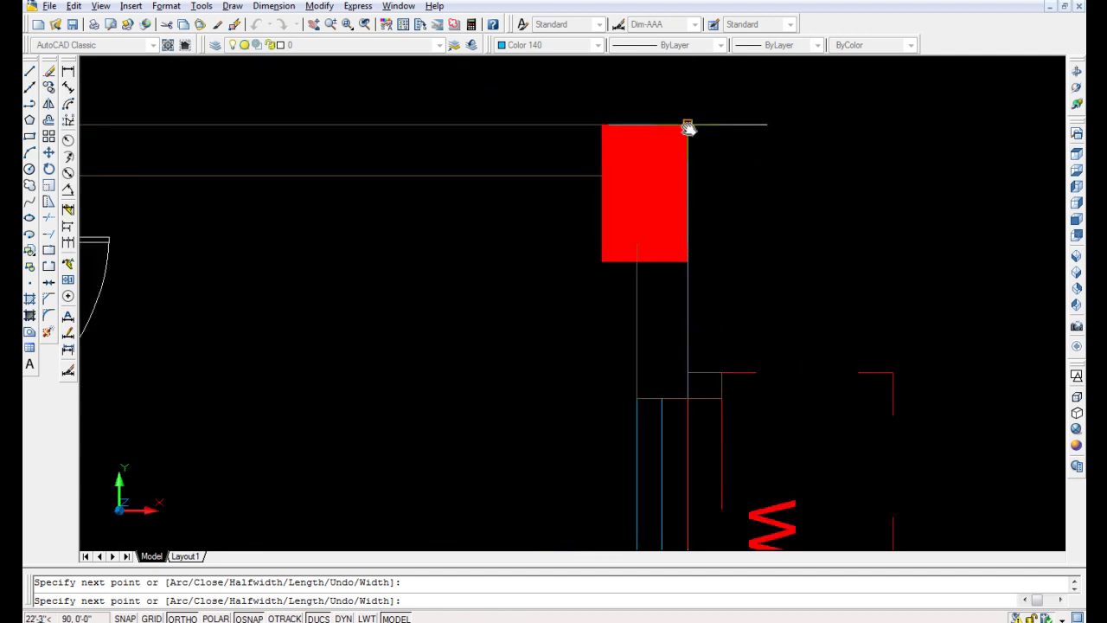
{"action": "scroll", "coordinate": [687, 126], "scroll_direction": "down", "scroll_amount": 4}
{"action": "middle_click_drag", "start_coordinate": [302, 111], "coordinate": [482, 168]}
{"action": "middle_click_drag", "start_coordinate": [319, 164], "coordinate": [345, 178]}
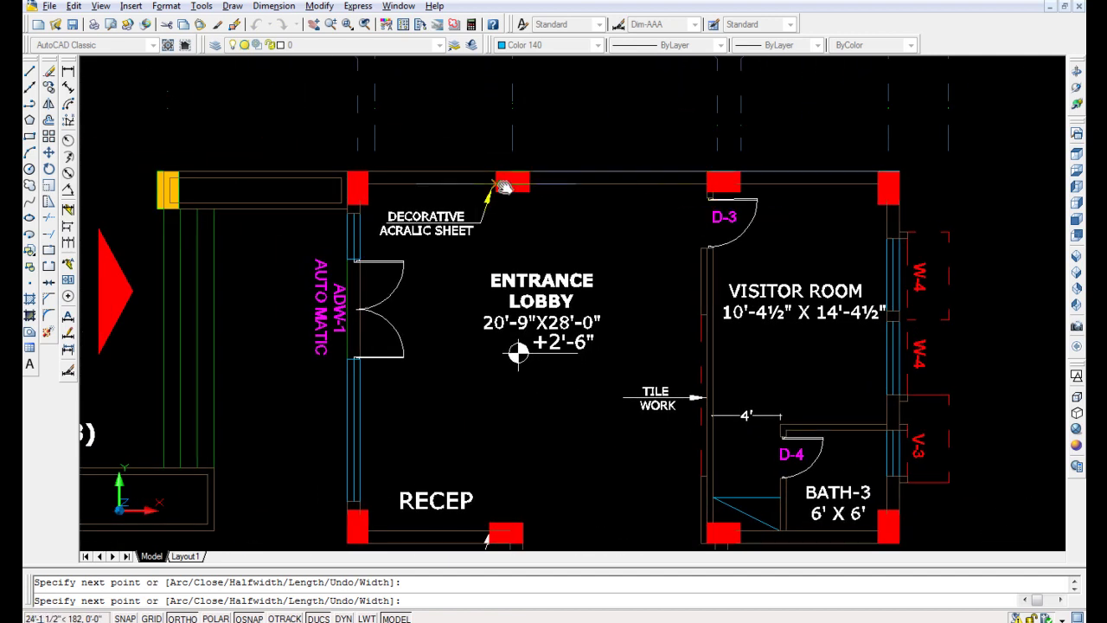
{"action": "scroll", "coordinate": [345, 178], "scroll_direction": "up", "scroll_amount": 4}
{"action": "scroll", "coordinate": [346, 178], "scroll_direction": "up", "scroll_amount": 2}
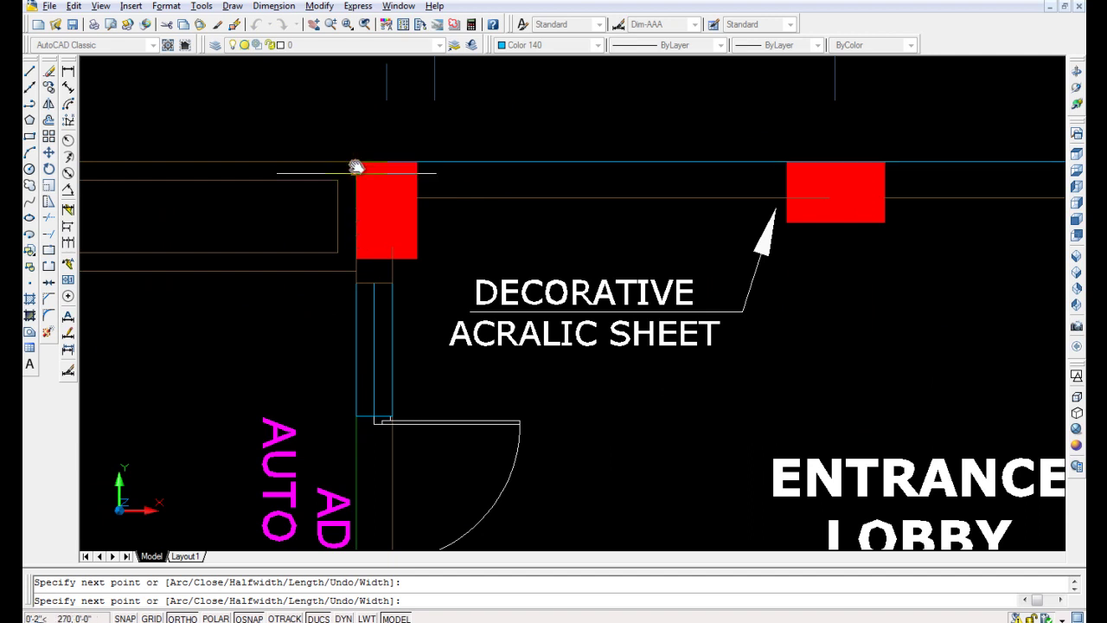
{"action": "scroll", "coordinate": [357, 167], "scroll_direction": "down", "scroll_amount": 4}
{"action": "middle_click_drag", "start_coordinate": [393, 528], "coordinate": [454, 286]}
{"action": "scroll", "coordinate": [453, 286], "scroll_direction": "up", "scroll_amount": 3}
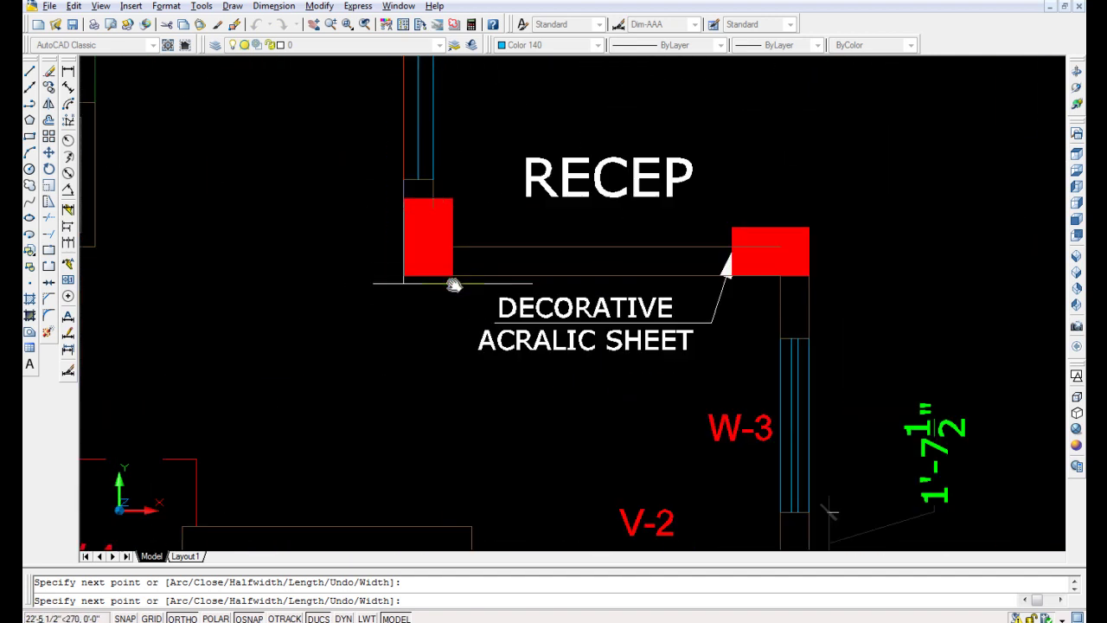
{"action": "scroll", "coordinate": [453, 286], "scroll_direction": "up", "scroll_amount": 2}
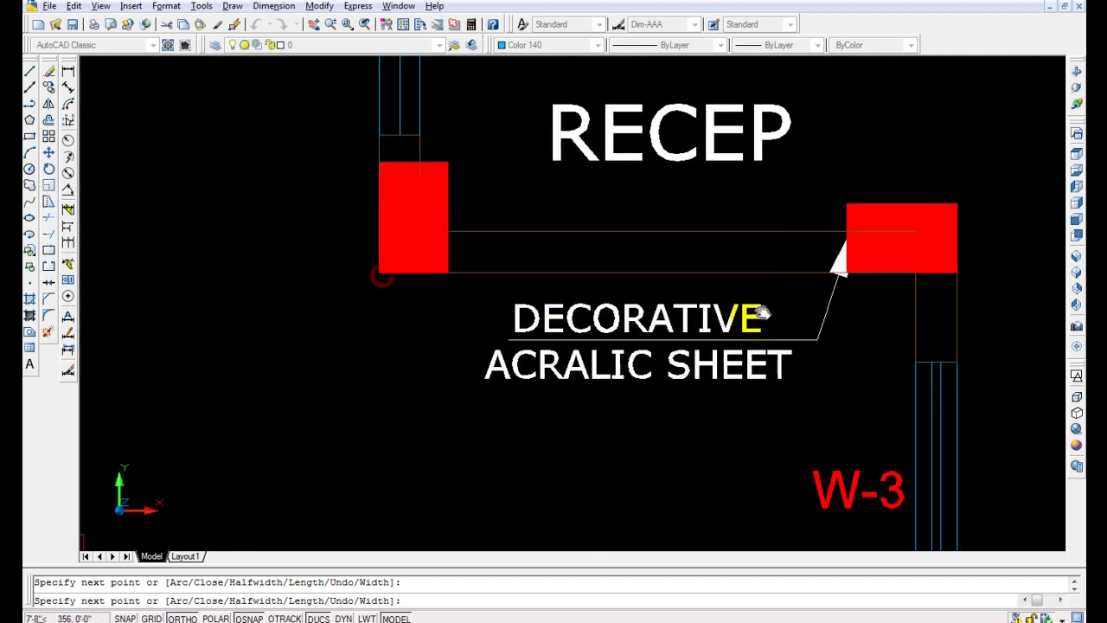
{"action": "middle_click_drag", "start_coordinate": [895, 306], "coordinate": [698, 247]}
{"action": "scroll", "coordinate": [720, 217], "scroll_direction": "down", "scroll_amount": 3}
{"action": "scroll", "coordinate": [729, 316], "scroll_direction": "down", "scroll_amount": 2}
{"action": "scroll", "coordinate": [733, 346], "scroll_direction": "up", "scroll_amount": 3}
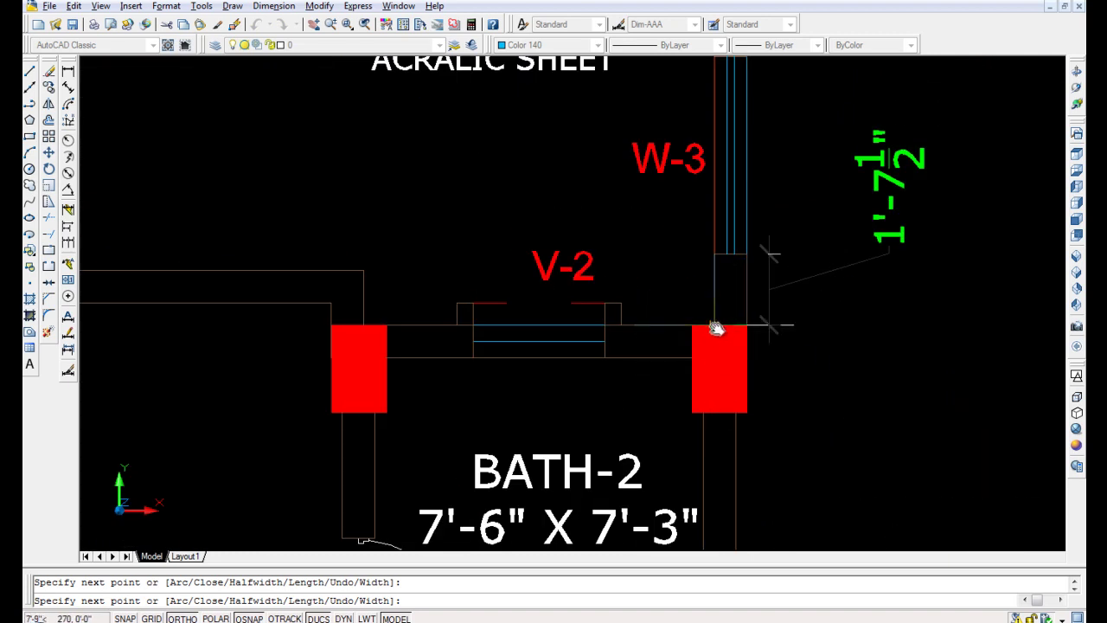
{"action": "left_click", "coordinate": [715, 325]}
{"action": "left_click", "coordinate": [367, 326]}
{"action": "left_click", "coordinate": [363, 271]}
{"action": "scroll", "coordinate": [358, 272], "scroll_direction": "down", "scroll_amount": 5}
{"action": "scroll", "coordinate": [279, 267], "scroll_direction": "up", "scroll_amount": 4}
{"action": "scroll", "coordinate": [366, 280], "scroll_direction": "up", "scroll_amount": 2}
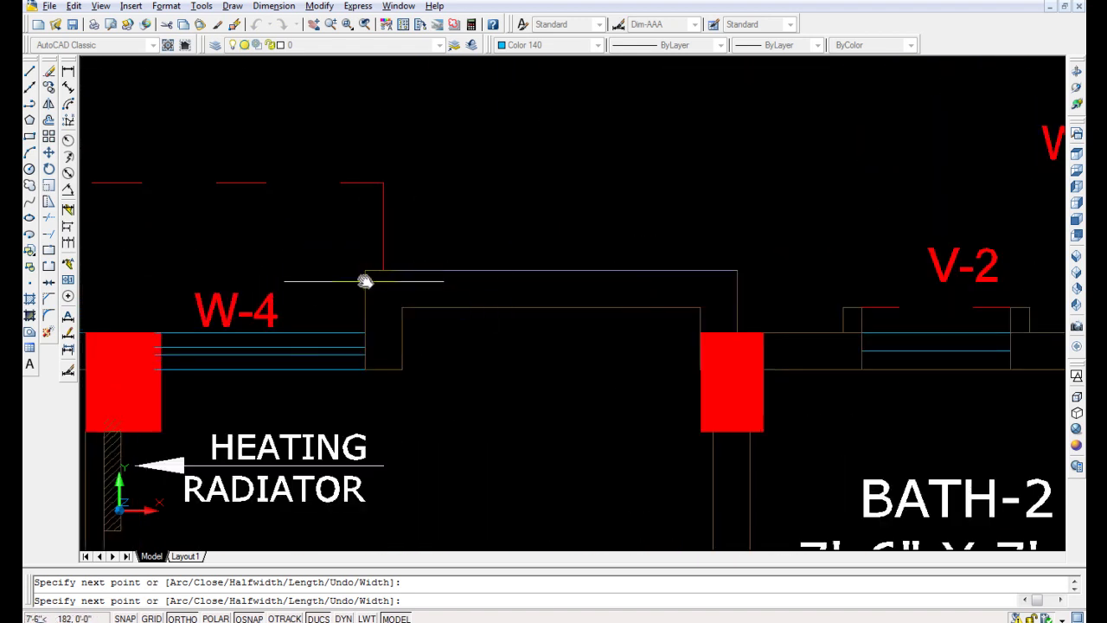
Add a vertex at the W-4 wall corner and extend the outline along the bottom wall by TOILET-01.
{"action": "left_click", "coordinate": [365, 332]}
{"action": "scroll", "coordinate": [596, 324], "scroll_direction": "down", "scroll_amount": 1}
{"action": "scroll", "coordinate": [476, 329], "scroll_direction": "down", "scroll_amount": 2}
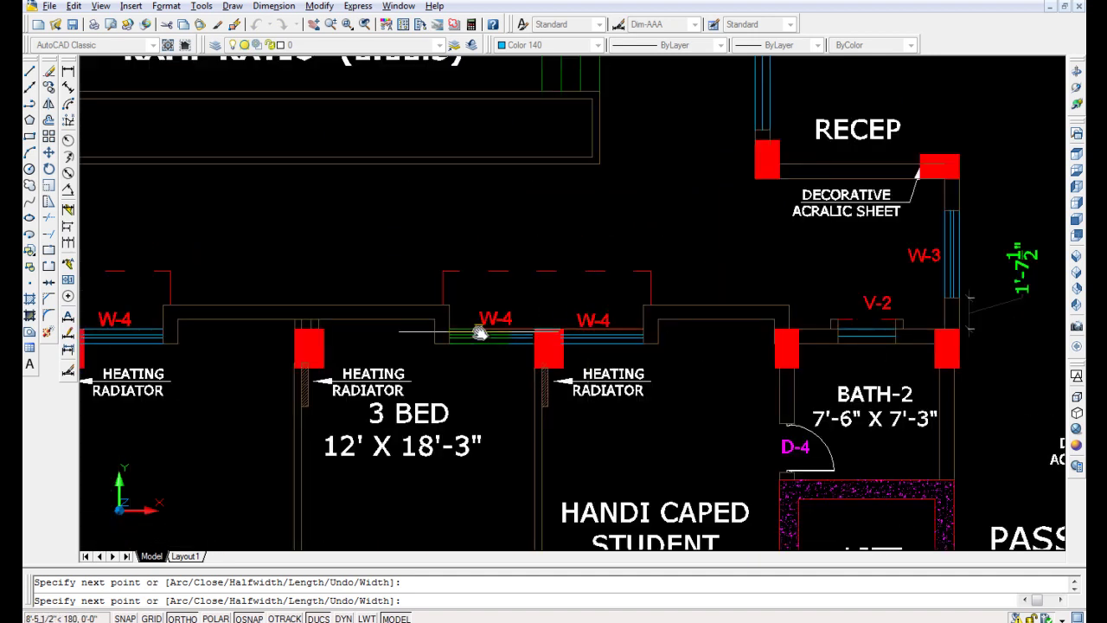
{"action": "scroll", "coordinate": [447, 333], "scroll_direction": "up", "scroll_amount": 4}
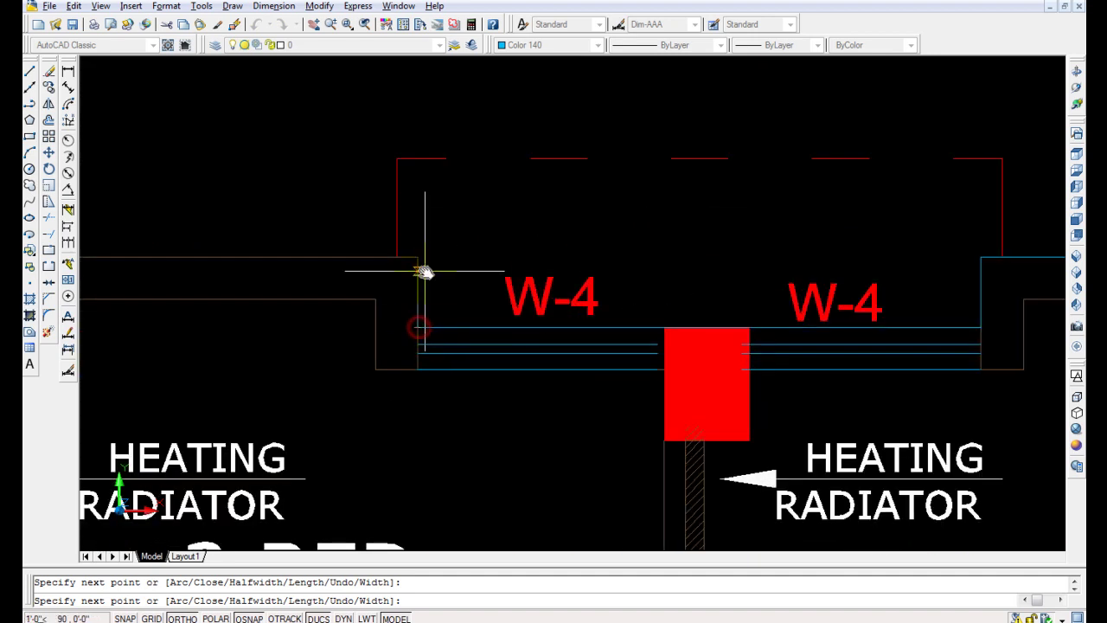
{"action": "scroll", "coordinate": [423, 272], "scroll_direction": "down", "scroll_amount": 3}
{"action": "middle_click_drag", "start_coordinate": [427, 274], "coordinate": [714, 257]}
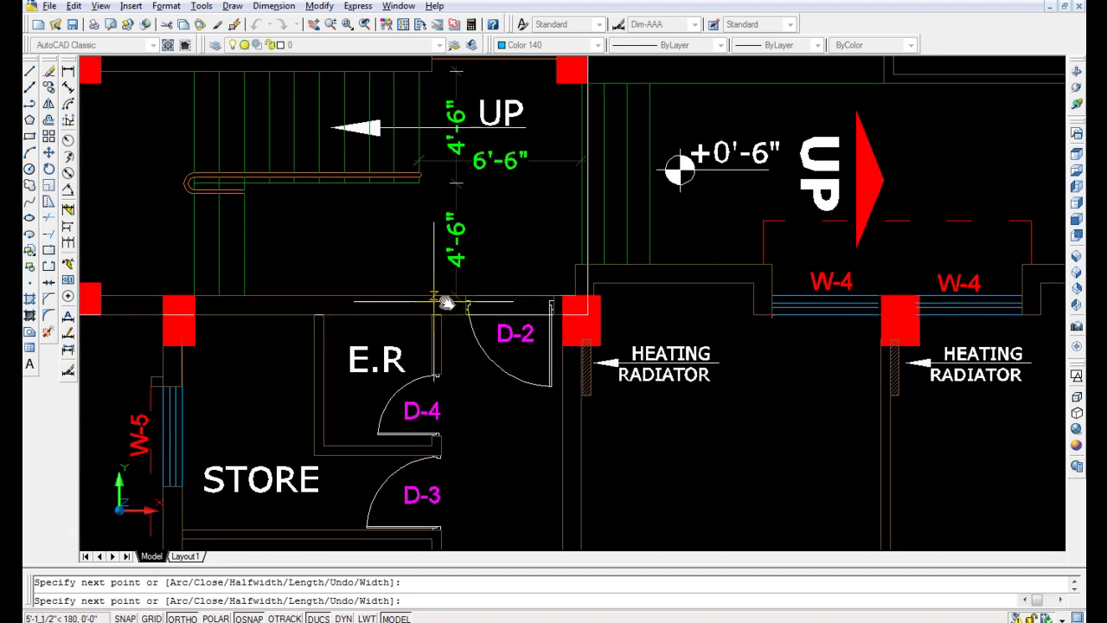
{"action": "scroll", "coordinate": [444, 299], "scroll_direction": "up", "scroll_amount": 3}
{"action": "scroll", "coordinate": [456, 304], "scroll_direction": "up", "scroll_amount": 4}
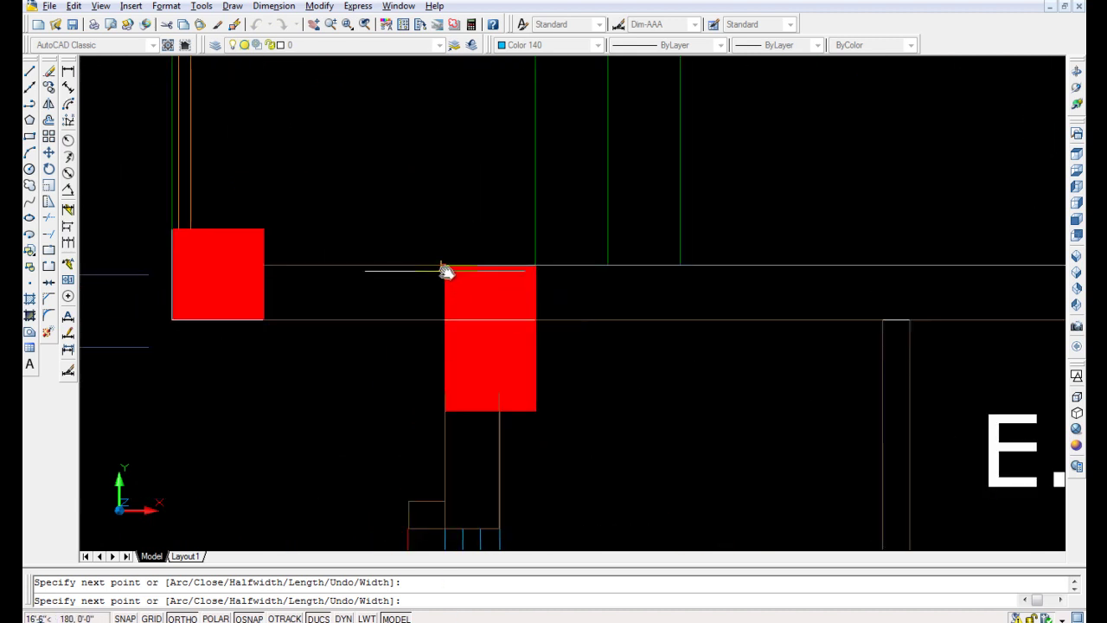
{"action": "middle_click_drag", "start_coordinate": [459, 370], "coordinate": [460, 217]}
{"action": "scroll", "coordinate": [465, 311], "scroll_direction": "down", "scroll_amount": 2}
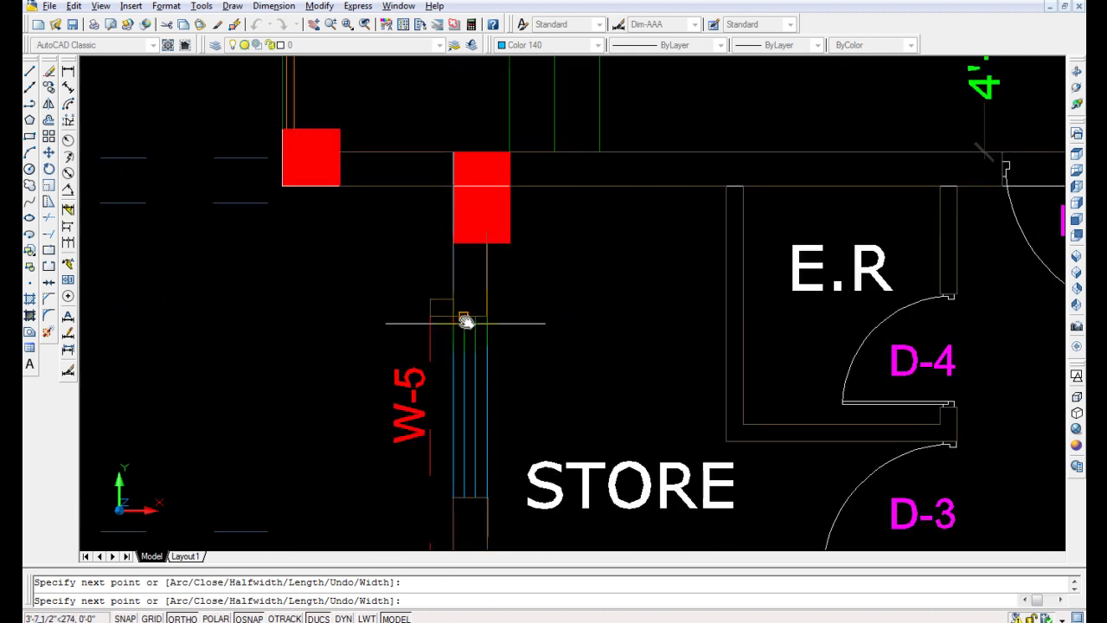
{"action": "middle_click_drag", "start_coordinate": [465, 316], "coordinate": [468, 180]}
{"action": "scroll", "coordinate": [468, 180], "scroll_direction": "down", "scroll_amount": 3}
{"action": "middle_click_drag", "start_coordinate": [470, 398], "coordinate": [470, 208]}
{"action": "middle_click_drag", "start_coordinate": [487, 455], "coordinate": [487, 391]}
{"action": "middle_click_drag", "start_coordinate": [500, 482], "coordinate": [499, 248]}
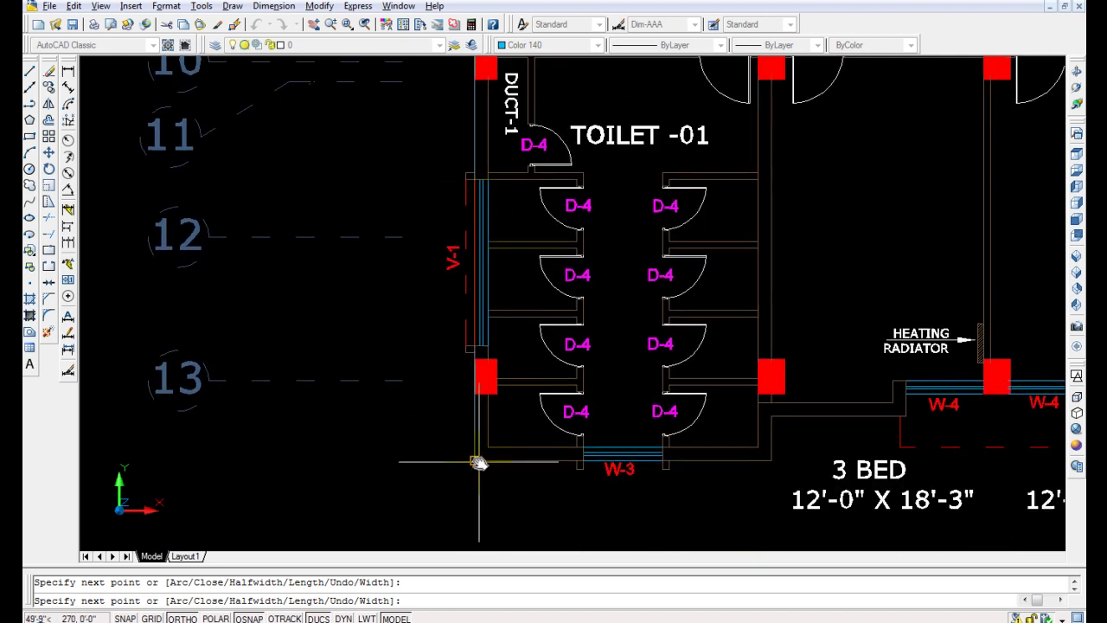
{"action": "left_click", "coordinate": [770, 458]}
Place vertices at the 3 BED room's W-4 window wall corners, working toward the ELECTRIC ROOM wall.
{"action": "middle_click_drag", "start_coordinate": [870, 451], "coordinate": [605, 383]}
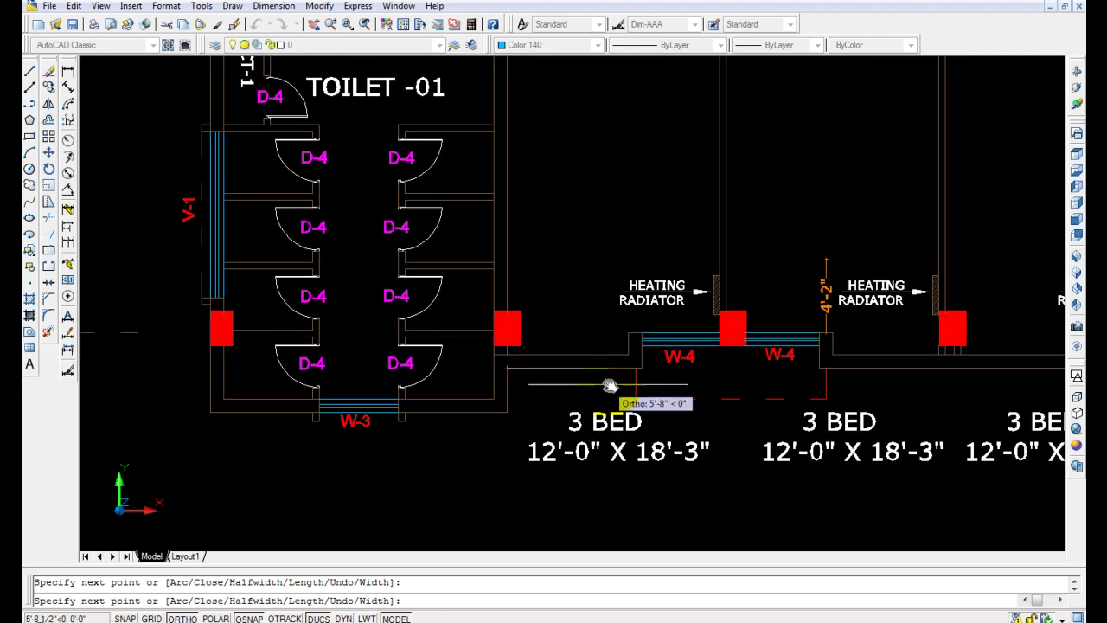
{"action": "scroll", "coordinate": [605, 383], "scroll_direction": "up", "scroll_amount": 5}
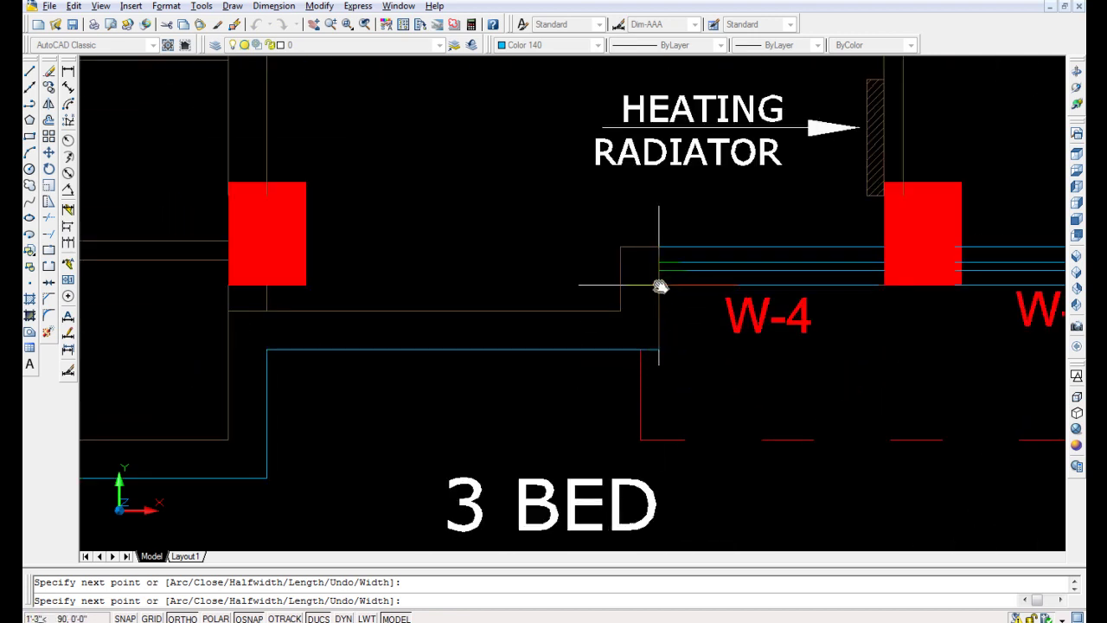
{"action": "middle_click_drag", "start_coordinate": [865, 322], "coordinate": [634, 322]}
{"action": "middle_click_drag", "start_coordinate": [782, 324], "coordinate": [654, 329]}
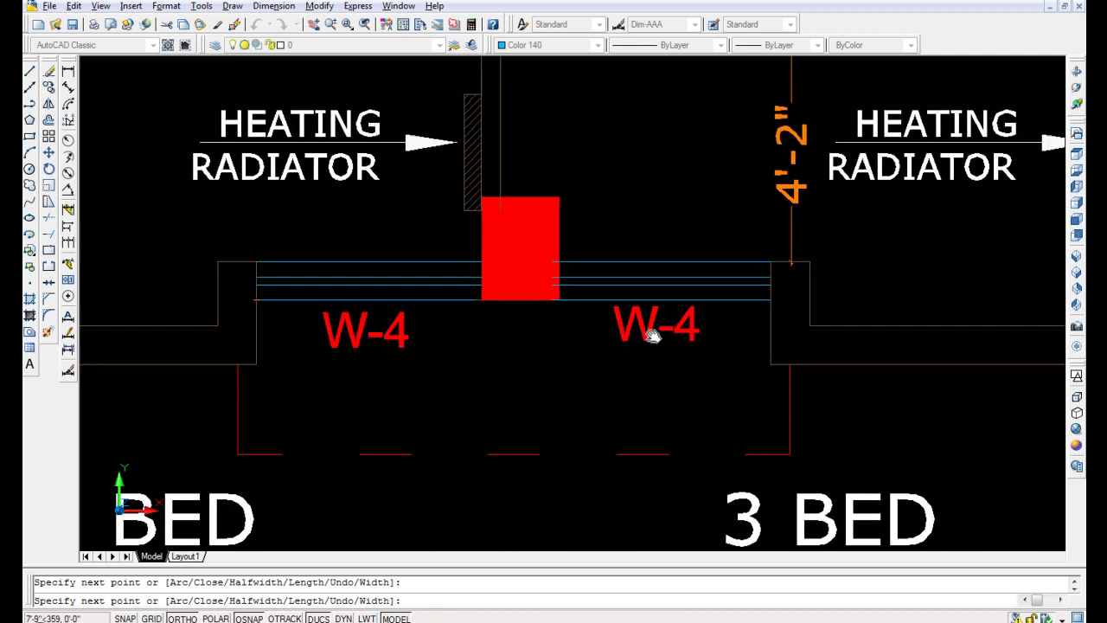
{"action": "scroll", "coordinate": [622, 325], "scroll_direction": "up", "scroll_amount": 4}
{"action": "scroll", "coordinate": [537, 303], "scroll_direction": "up", "scroll_amount": 3}
{"action": "scroll", "coordinate": [494, 293], "scroll_direction": "down", "scroll_amount": 3}
{"action": "scroll", "coordinate": [502, 294], "scroll_direction": "down", "scroll_amount": 4}
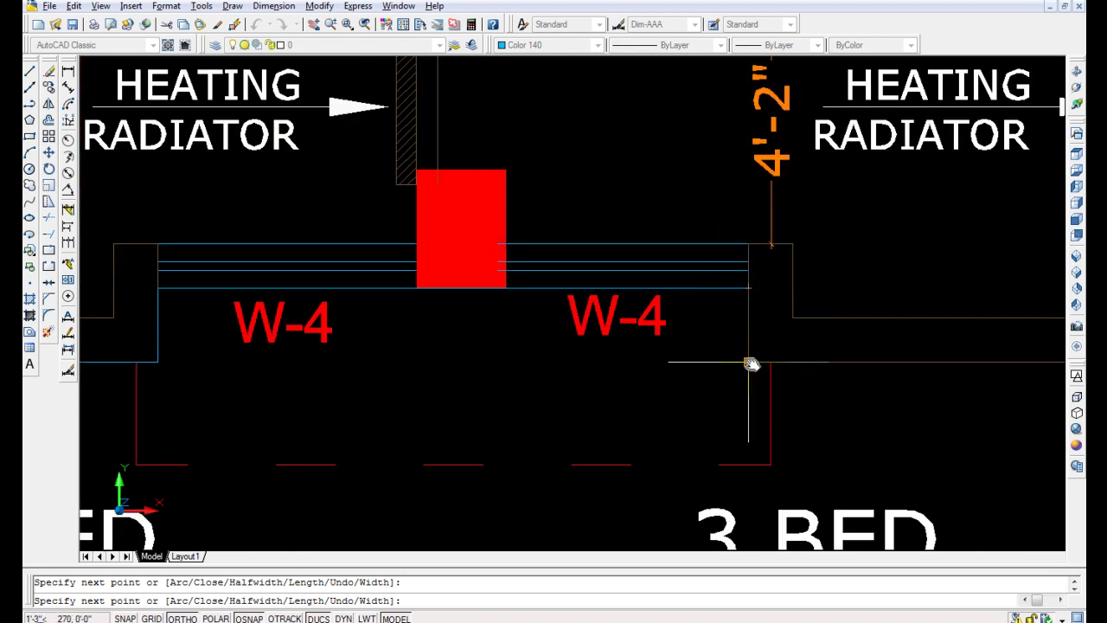
{"action": "scroll", "coordinate": [761, 389], "scroll_direction": "down", "scroll_amount": 2}
{"action": "scroll", "coordinate": [774, 391], "scroll_direction": "down", "scroll_amount": 1}
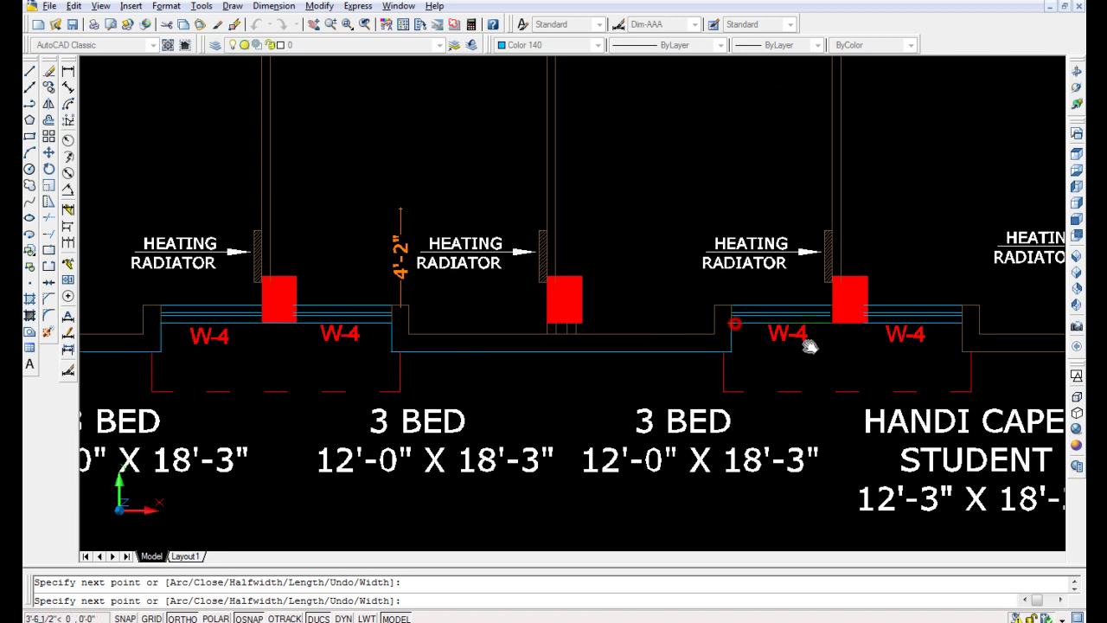
{"action": "scroll", "coordinate": [915, 341], "scroll_direction": "up", "scroll_amount": 1}
{"action": "scroll", "coordinate": [679, 323], "scroll_direction": "up", "scroll_amount": 2}
{"action": "scroll", "coordinate": [693, 308], "scroll_direction": "up", "scroll_amount": 1}
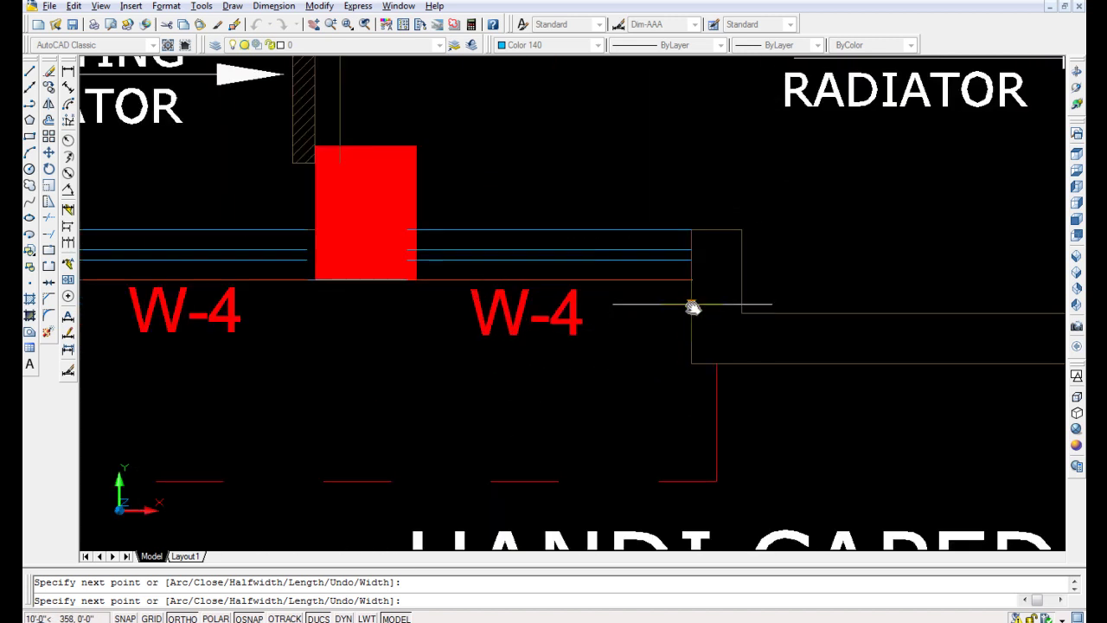
{"action": "left_click", "coordinate": [692, 282]}
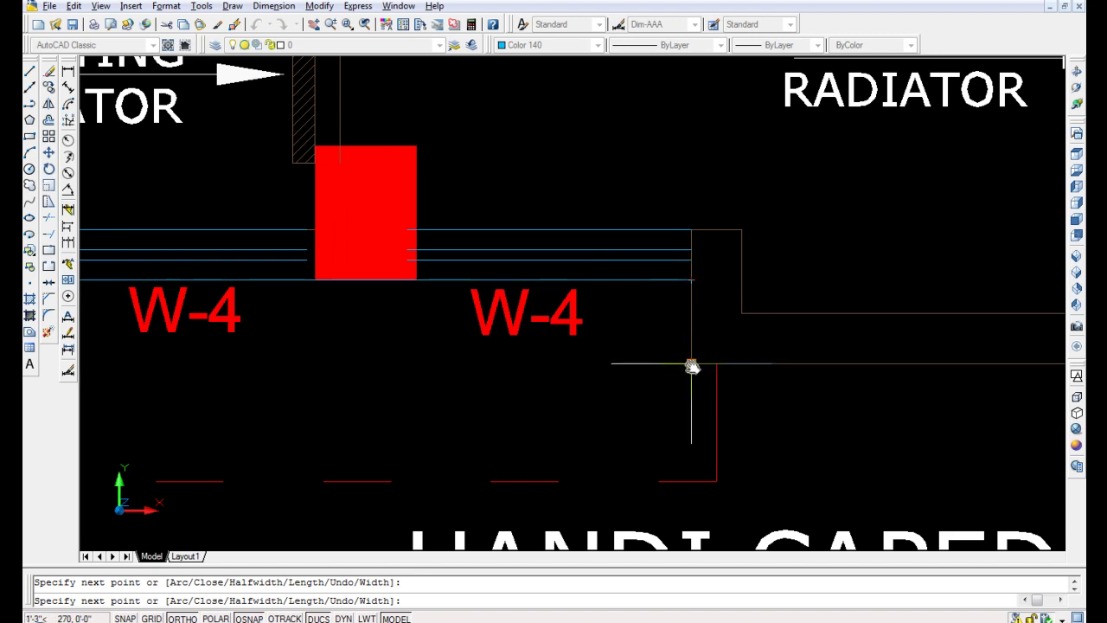
{"action": "left_click", "coordinate": [691, 367]}
{"action": "scroll", "coordinate": [793, 377], "scroll_direction": "down", "scroll_amount": 1}
{"action": "scroll", "coordinate": [793, 377], "scroll_direction": "down", "scroll_amount": 2}
{"action": "middle_click_drag", "start_coordinate": [766, 376], "coordinate": [699, 370]}
{"action": "scroll", "coordinate": [708, 339], "scroll_direction": "up", "scroll_amount": 2}
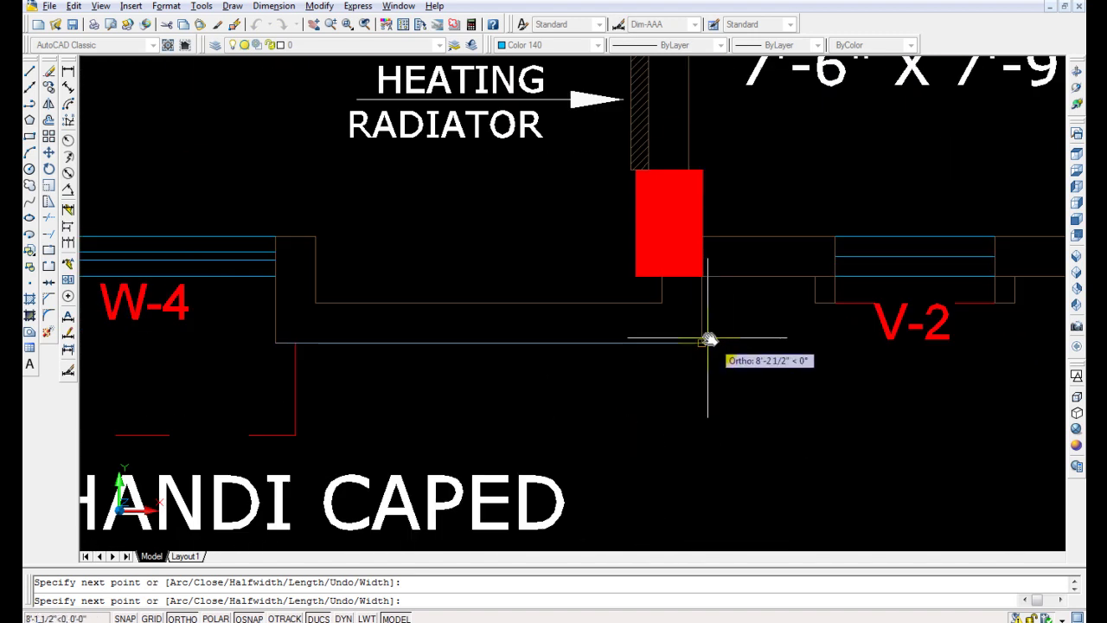
{"action": "middle_click_drag", "start_coordinate": [731, 303], "coordinate": [613, 378]}
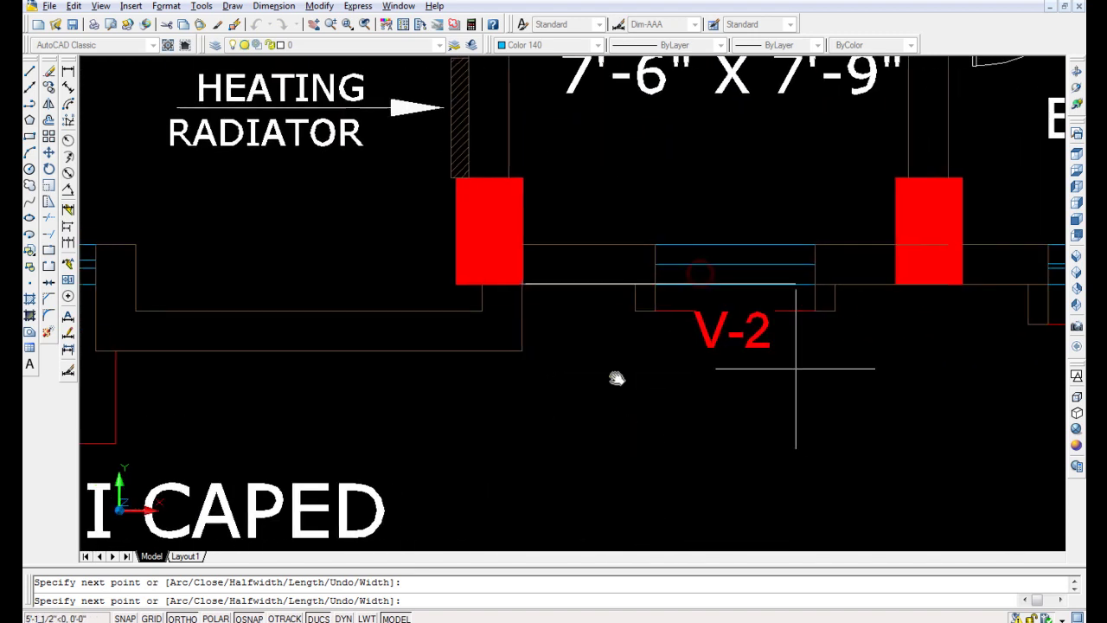
{"action": "scroll", "coordinate": [657, 381], "scroll_direction": "down", "scroll_amount": 2}
{"action": "scroll", "coordinate": [854, 332], "scroll_direction": "down", "scroll_amount": 4}
{"action": "middle_click_drag", "start_coordinate": [964, 420], "coordinate": [680, 371]}
{"action": "scroll", "coordinate": [774, 358], "scroll_direction": "up", "scroll_amount": 2}
{"action": "scroll", "coordinate": [801, 321], "scroll_direction": "up", "scroll_amount": 2}
{"action": "scroll", "coordinate": [802, 321], "scroll_direction": "up", "scroll_amount": 2}
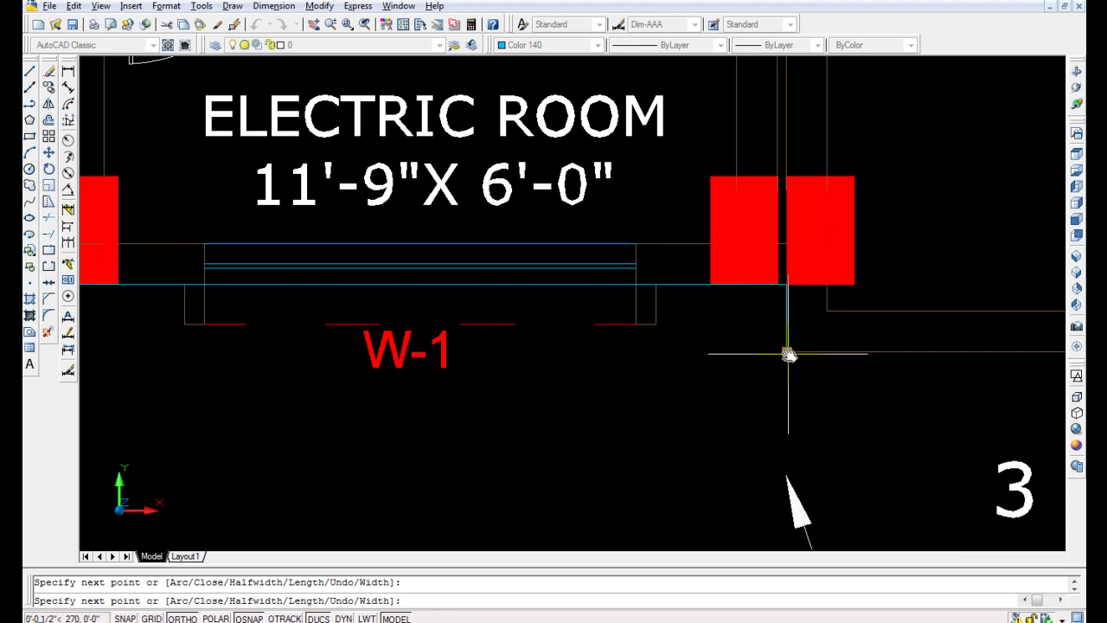
{"action": "scroll", "coordinate": [788, 354], "scroll_direction": "down", "scroll_amount": 2}
Add outline vertices along the W-4 wall and down to the toilet block corner.
{"action": "middle_click_drag", "start_coordinate": [882, 415], "coordinate": [588, 390]}
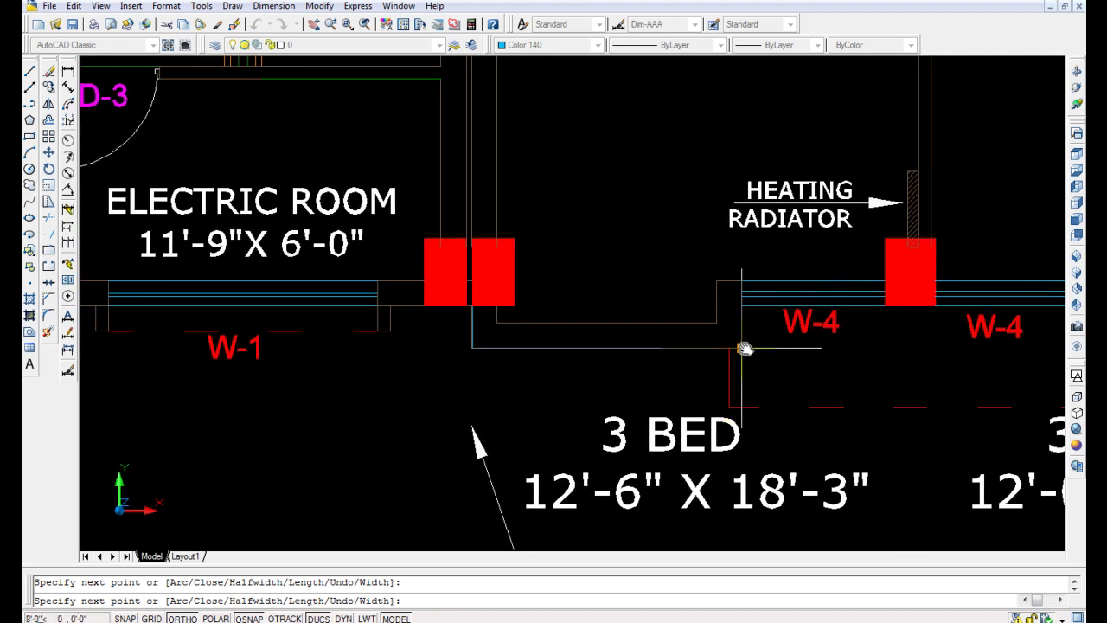
{"action": "left_click", "coordinate": [741, 305]}
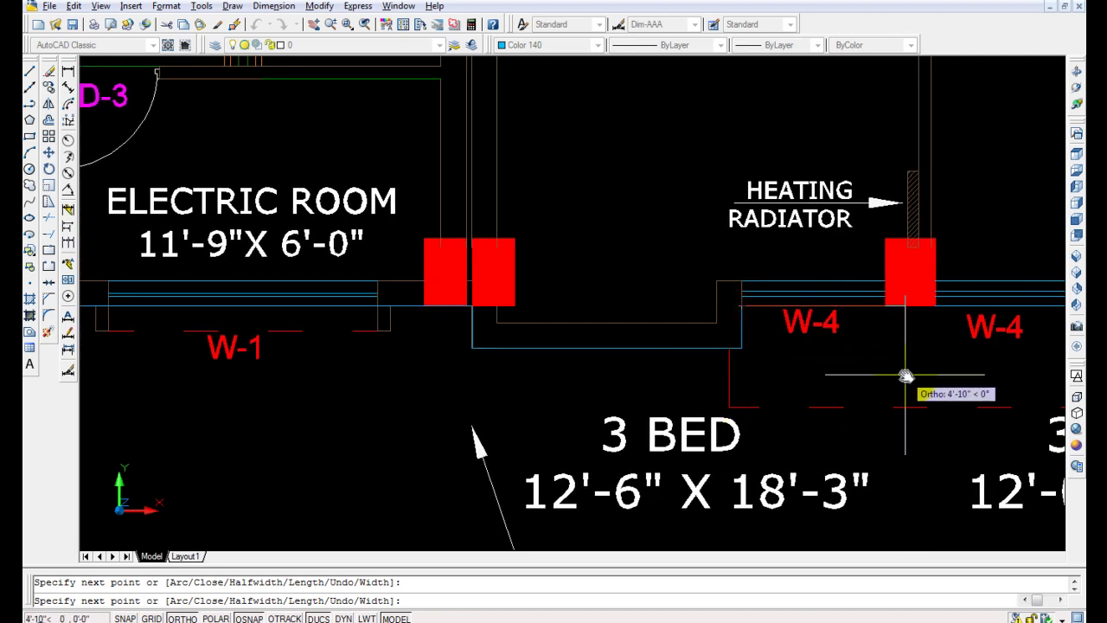
{"action": "scroll", "coordinate": [954, 346], "scroll_direction": "down", "scroll_amount": 4}
{"action": "scroll", "coordinate": [724, 363], "scroll_direction": "up", "scroll_amount": 2}
{"action": "scroll", "coordinate": [682, 333], "scroll_direction": "up", "scroll_amount": 3}
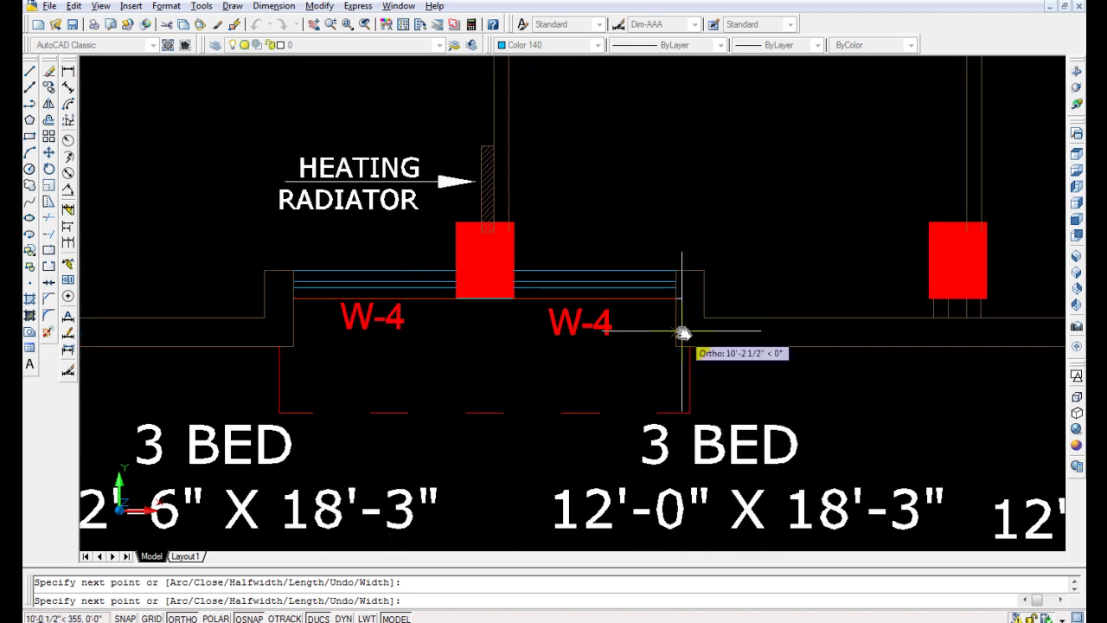
{"action": "left_click", "coordinate": [676, 299]}
{"action": "left_click", "coordinate": [676, 346]}
{"action": "middle_click_drag", "start_coordinate": [665, 325], "coordinate": [662, 395]}
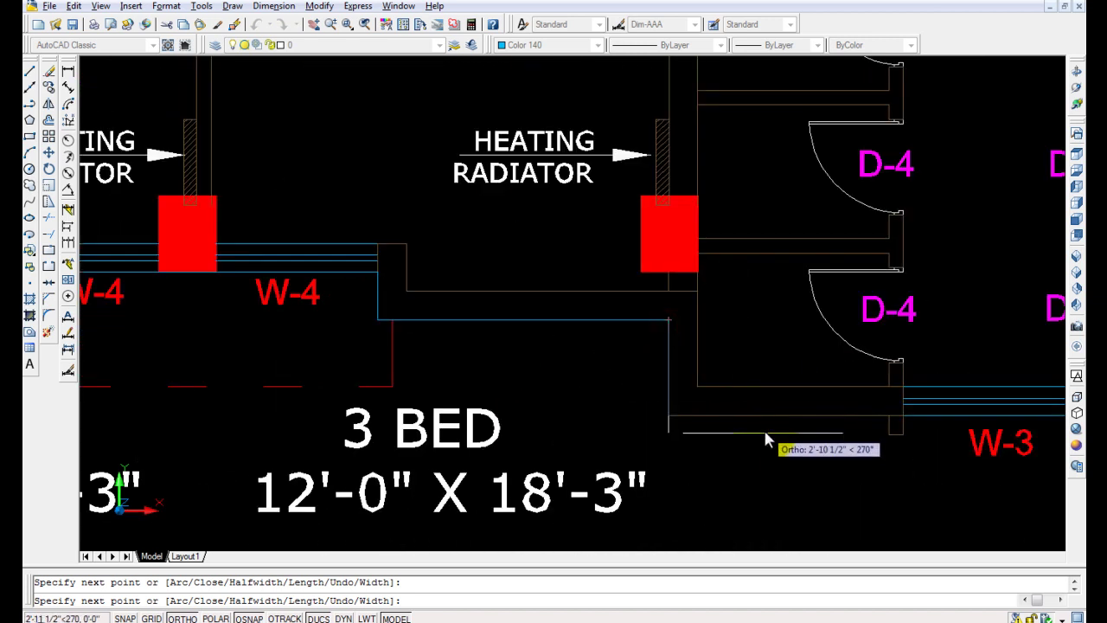
{"action": "middle_click_drag", "start_coordinate": [766, 444], "coordinate": [712, 425]}
{"action": "middle_click_drag", "start_coordinate": [627, 432], "coordinate": [566, 447]}
{"action": "scroll", "coordinate": [627, 435], "scroll_direction": "up", "scroll_amount": 3}
{"action": "scroll", "coordinate": [566, 447], "scroll_direction": "up", "scroll_amount": 2}
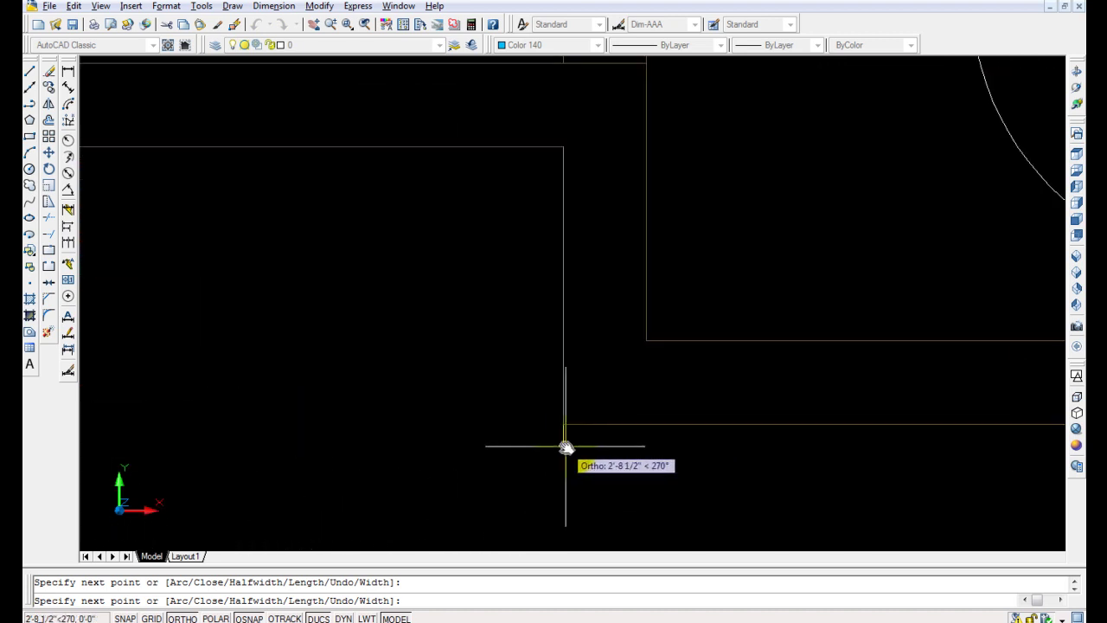
{"action": "scroll", "coordinate": [574, 435], "scroll_direction": "up", "scroll_amount": 2}
{"action": "scroll", "coordinate": [588, 443], "scroll_direction": "down", "scroll_amount": 4}
{"action": "scroll", "coordinate": [606, 448], "scroll_direction": "down", "scroll_amount": 2}
{"action": "middle_click_drag", "start_coordinate": [608, 447], "coordinate": [600, 458]}
{"action": "scroll", "coordinate": [588, 472], "scroll_direction": "up", "scroll_amount": 2}
{"action": "left_click", "coordinate": [557, 447]}
Continue the outline past the stair and W-3 wall to the bath corner by the red column.
{"action": "scroll", "coordinate": [674, 477], "scroll_direction": "down", "scroll_amount": 4}
{"action": "scroll", "coordinate": [822, 483], "scroll_direction": "up", "scroll_amount": 2}
{"action": "scroll", "coordinate": [701, 472], "scroll_direction": "up", "scroll_amount": 2}
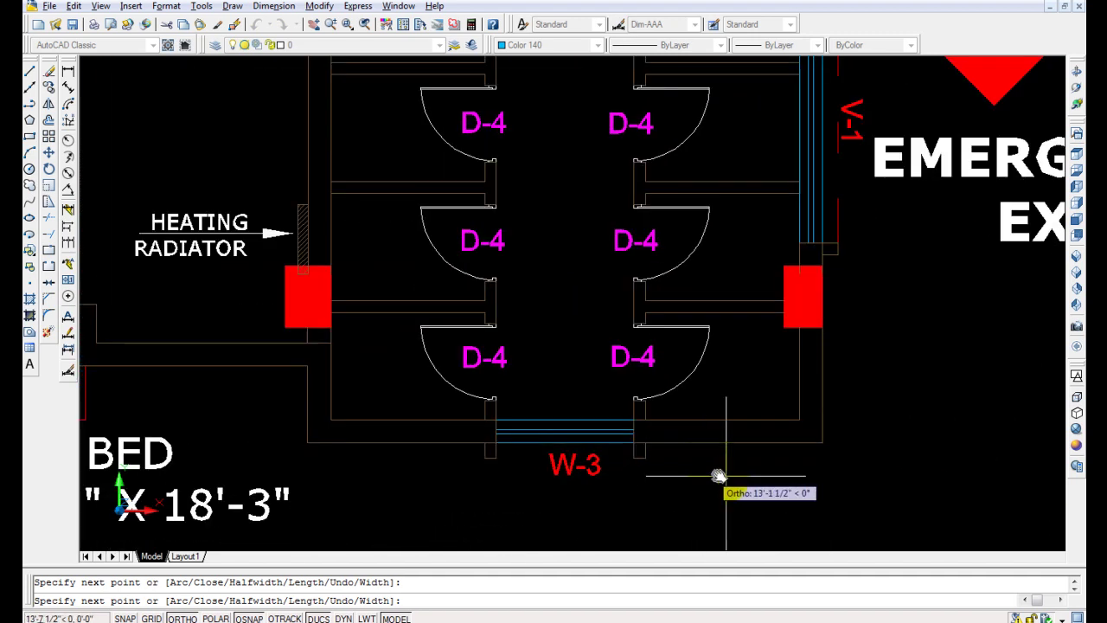
{"action": "scroll", "coordinate": [718, 476], "scroll_direction": "down", "scroll_amount": 2}
{"action": "scroll", "coordinate": [717, 485], "scroll_direction": "up", "scroll_amount": 2}
{"action": "scroll", "coordinate": [736, 444], "scroll_direction": "down", "scroll_amount": 2}
{"action": "scroll", "coordinate": [783, 448], "scroll_direction": "up", "scroll_amount": 2}
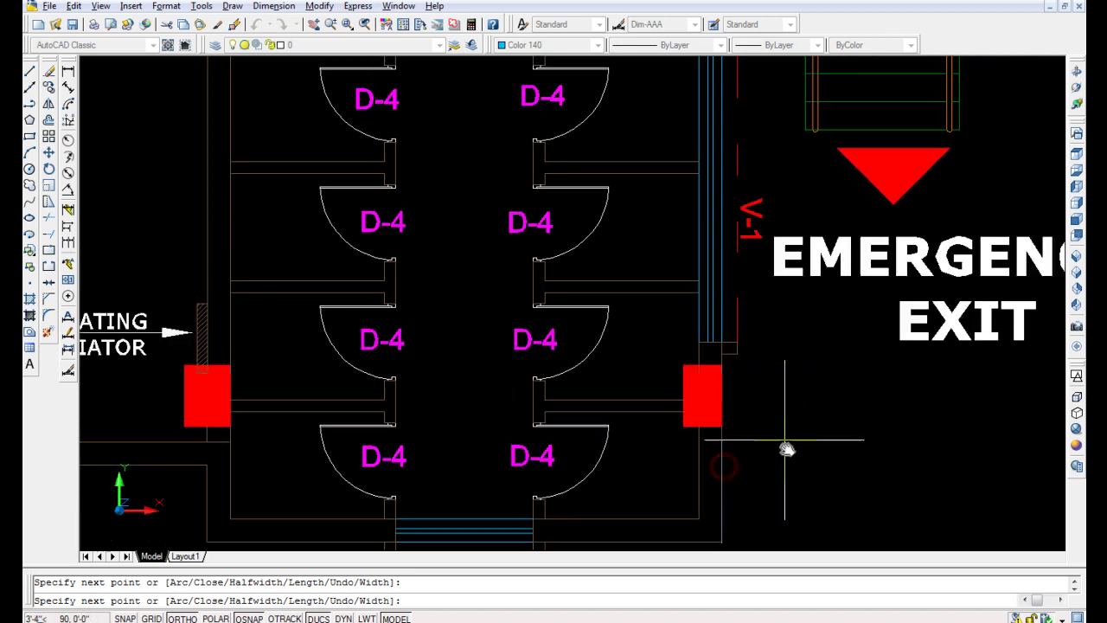
{"action": "scroll", "coordinate": [785, 443], "scroll_direction": "down", "scroll_amount": 4}
{"action": "scroll", "coordinate": [776, 328], "scroll_direction": "up", "scroll_amount": 3}
{"action": "scroll", "coordinate": [761, 320], "scroll_direction": "up", "scroll_amount": 2}
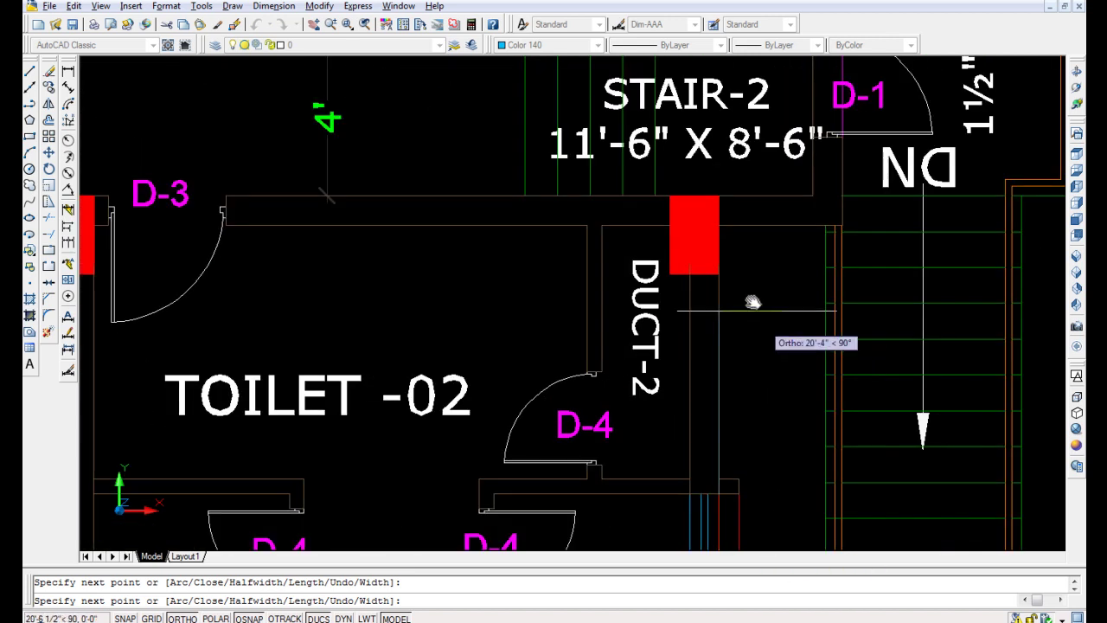
{"action": "middle_click_drag", "start_coordinate": [753, 302], "coordinate": [726, 336]}
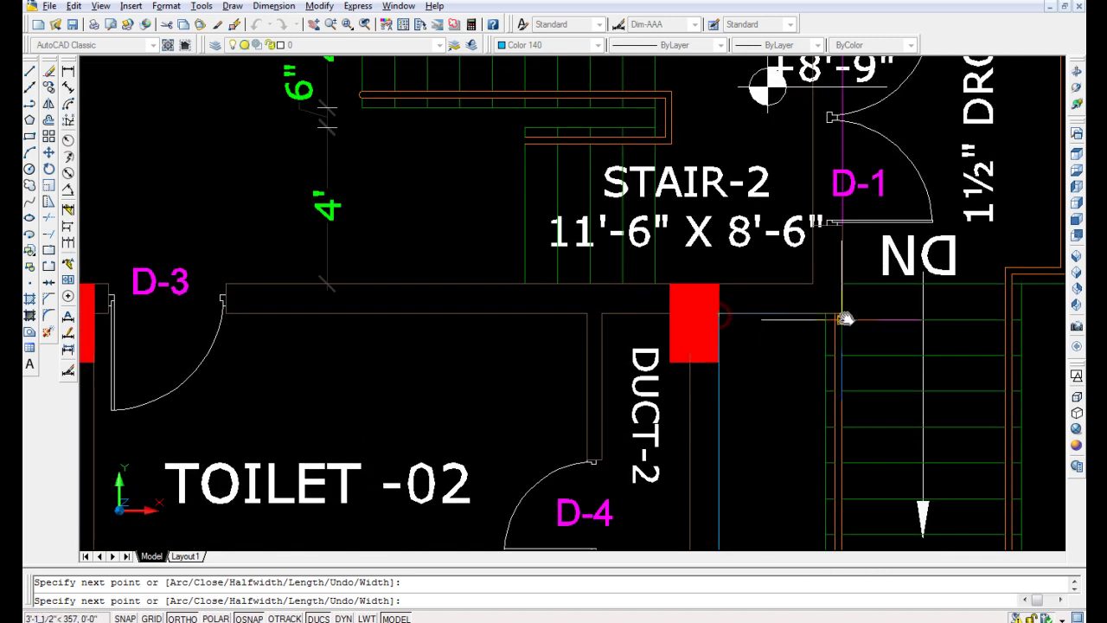
{"action": "scroll", "coordinate": [843, 314], "scroll_direction": "up", "scroll_amount": 5}
{"action": "scroll", "coordinate": [826, 310], "scroll_direction": "down", "scroll_amount": 4}
{"action": "middle_click_drag", "start_coordinate": [853, 224], "coordinate": [853, 268]}
{"action": "scroll", "coordinate": [847, 388], "scroll_direction": "down", "scroll_amount": 1}
{"action": "middle_click_drag", "start_coordinate": [846, 138], "coordinate": [840, 251]}
{"action": "middle_click_drag", "start_coordinate": [845, 173], "coordinate": [843, 399]}
{"action": "scroll", "coordinate": [843, 394], "scroll_direction": "down", "scroll_amount": 2}
{"action": "middle_click_drag", "start_coordinate": [852, 239], "coordinate": [853, 338]}
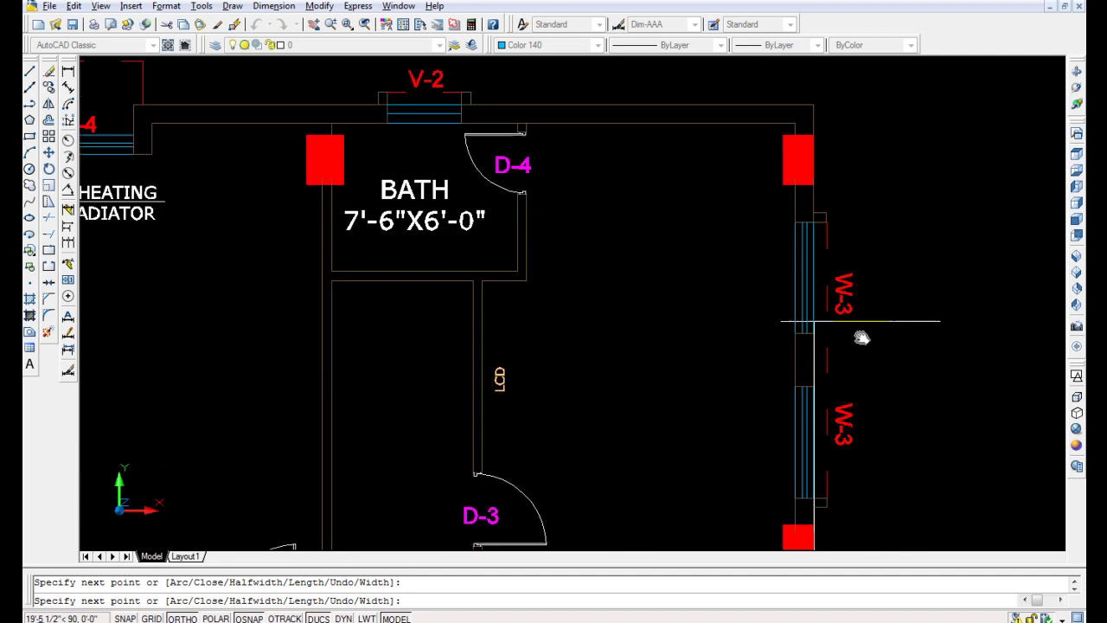
{"action": "middle_click_drag", "start_coordinate": [818, 161], "coordinate": [816, 284]}
{"action": "scroll", "coordinate": [813, 261], "scroll_direction": "up", "scroll_amount": 3}
{"action": "left_click", "coordinate": [798, 210]}
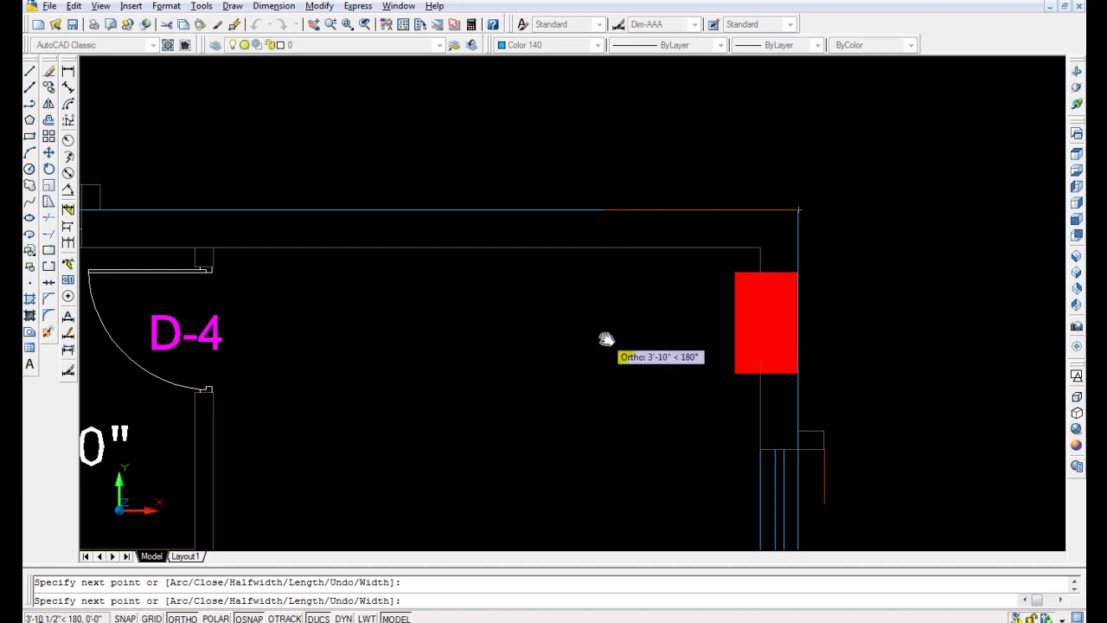
End the wall outline polyline and zoom out over the whole ground floor plan.
{"action": "middle_click_drag", "start_coordinate": [603, 341], "coordinate": [673, 341]}
{"action": "key", "text": "Return"}
{"action": "scroll", "coordinate": [671, 335], "scroll_direction": "down", "scroll_amount": 2}
{"action": "scroll", "coordinate": [749, 346], "scroll_direction": "down", "scroll_amount": 1}
{"action": "scroll", "coordinate": [779, 311], "scroll_direction": "down", "scroll_amount": 2}
{"action": "scroll", "coordinate": [738, 367], "scroll_direction": "down", "scroll_amount": 1}
{"action": "scroll", "coordinate": [738, 367], "scroll_direction": "down", "scroll_amount": 1}
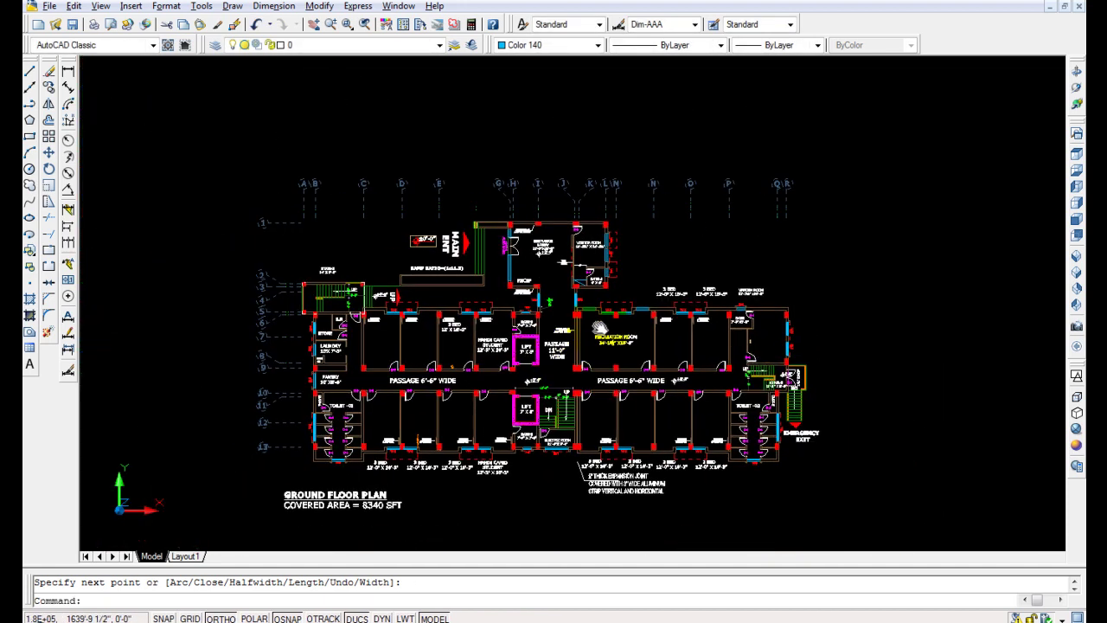
{"action": "middle_click_drag", "start_coordinate": [519, 372], "coordinate": [655, 340]}
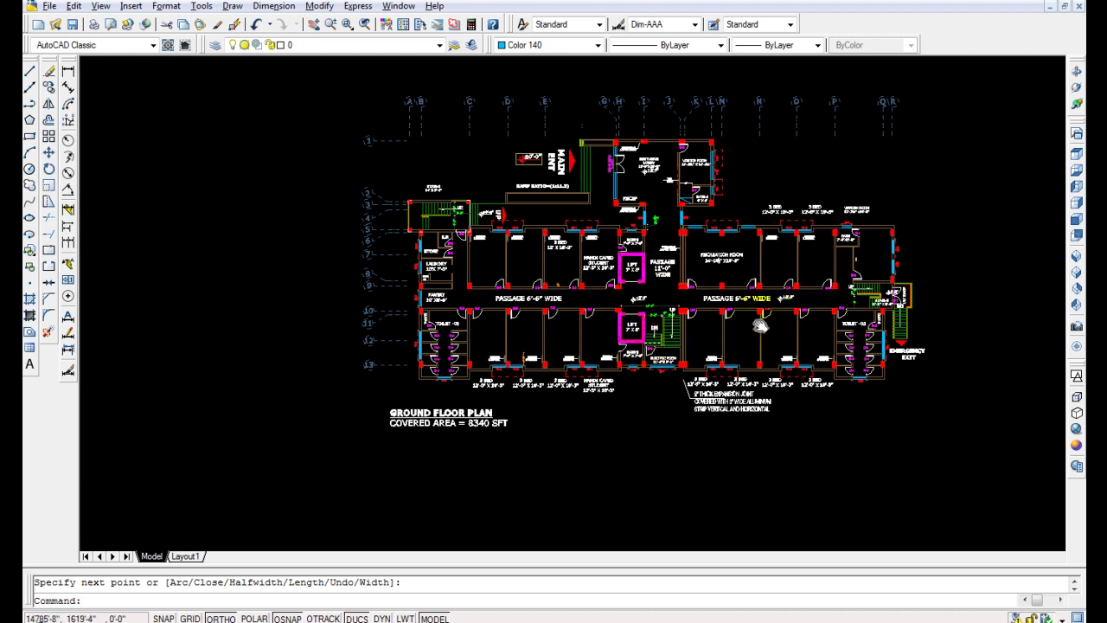
{"action": "scroll", "coordinate": [760, 325], "scroll_direction": "down", "scroll_amount": 2}
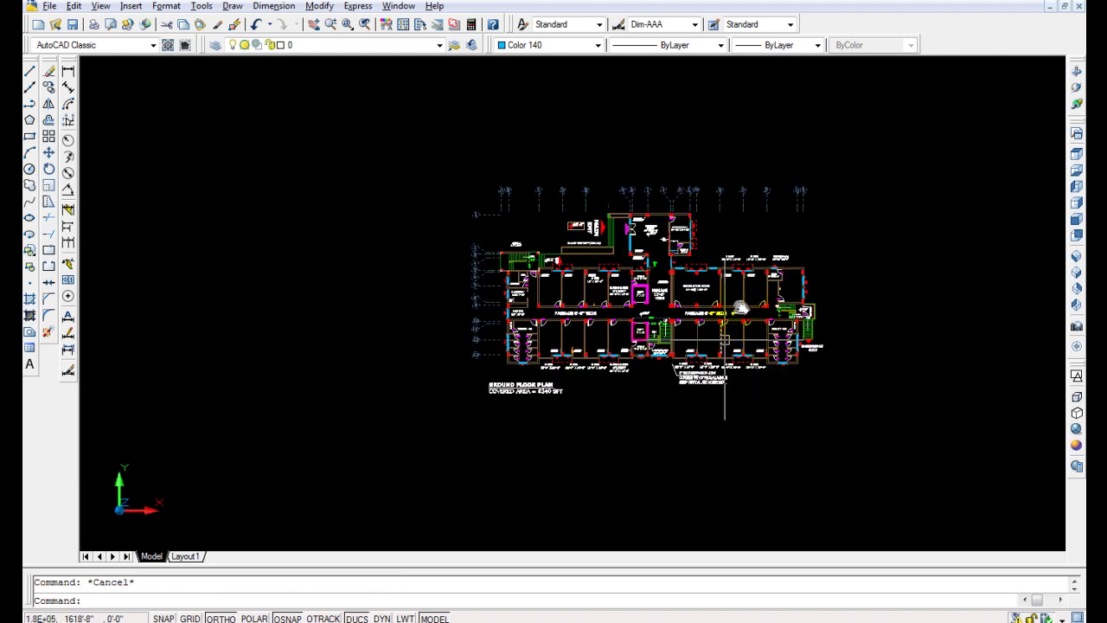
{"action": "scroll", "coordinate": [741, 307], "scroll_direction": "up", "scroll_amount": 3}
{"action": "scroll", "coordinate": [711, 303], "scroll_direction": "up", "scroll_amount": 2}
{"action": "scroll", "coordinate": [729, 312], "scroll_direction": "down", "scroll_amount": 1}
{"action": "scroll", "coordinate": [704, 302], "scroll_direction": "up", "scroll_amount": 3}
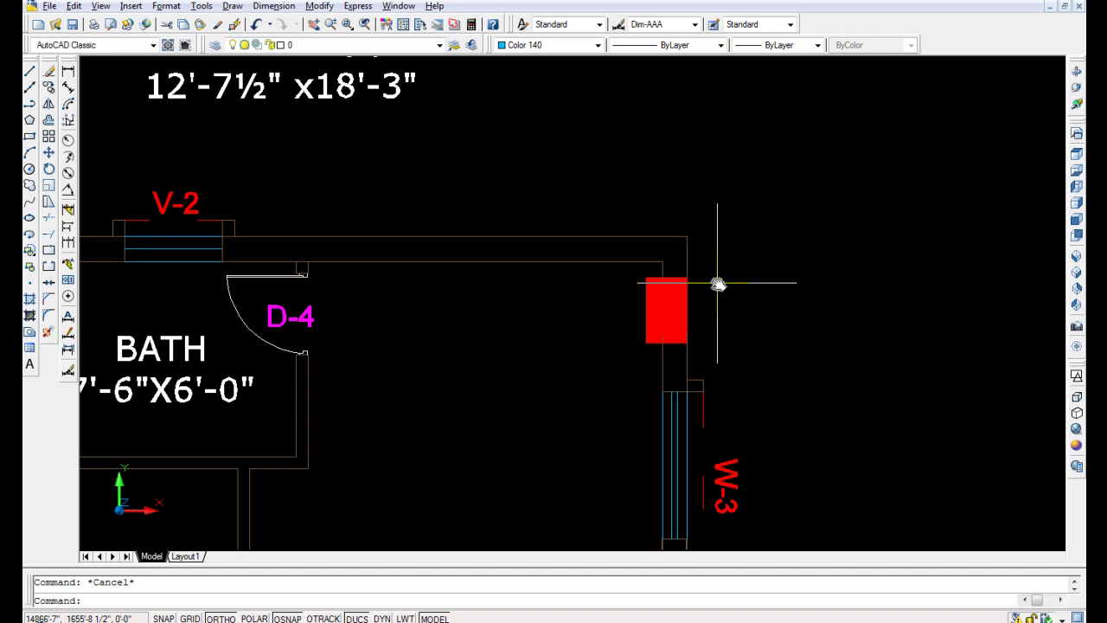
{"action": "type", "text": "o"}
{"action": "key", "text": "Return"}
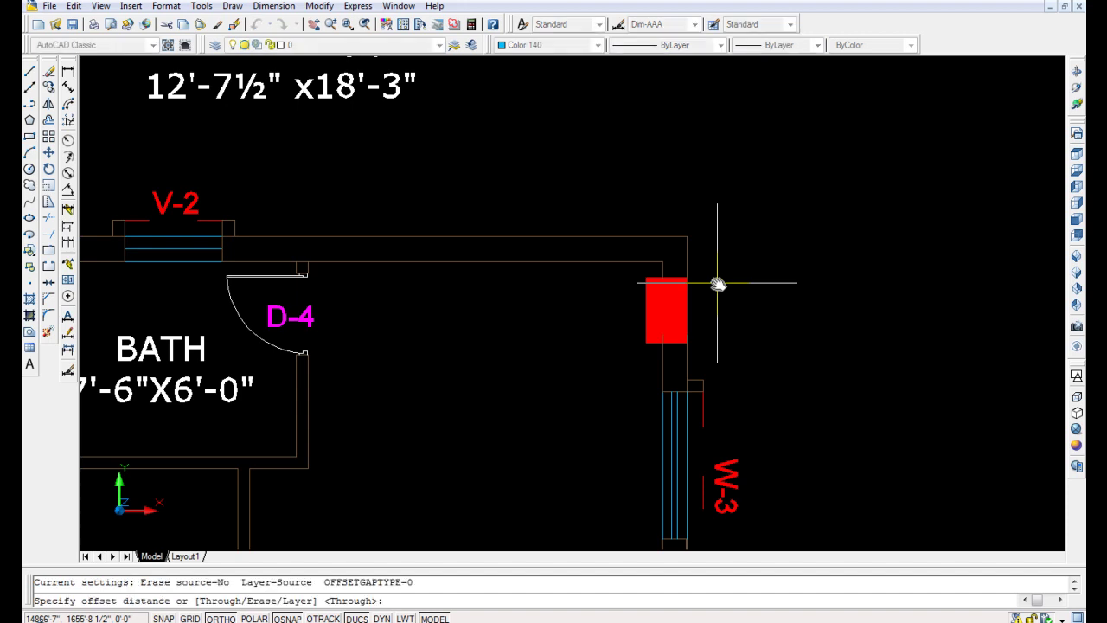
{"action": "type", "text": "9"}
{"action": "key", "text": "Escape"}
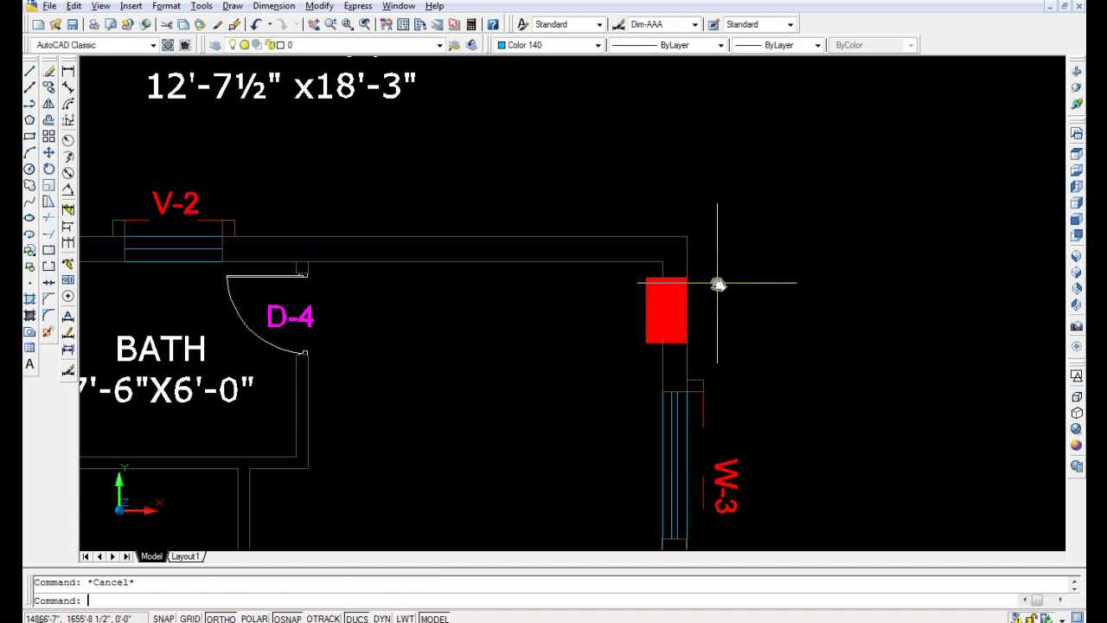
{"action": "type", "text": "o"}
{"action": "key", "text": "Return"}
{"action": "type", "text": "9"}
{"action": "key", "text": "Return"}
{"action": "left_click", "coordinate": [687, 262]}
{"action": "key", "text": "Escape"}
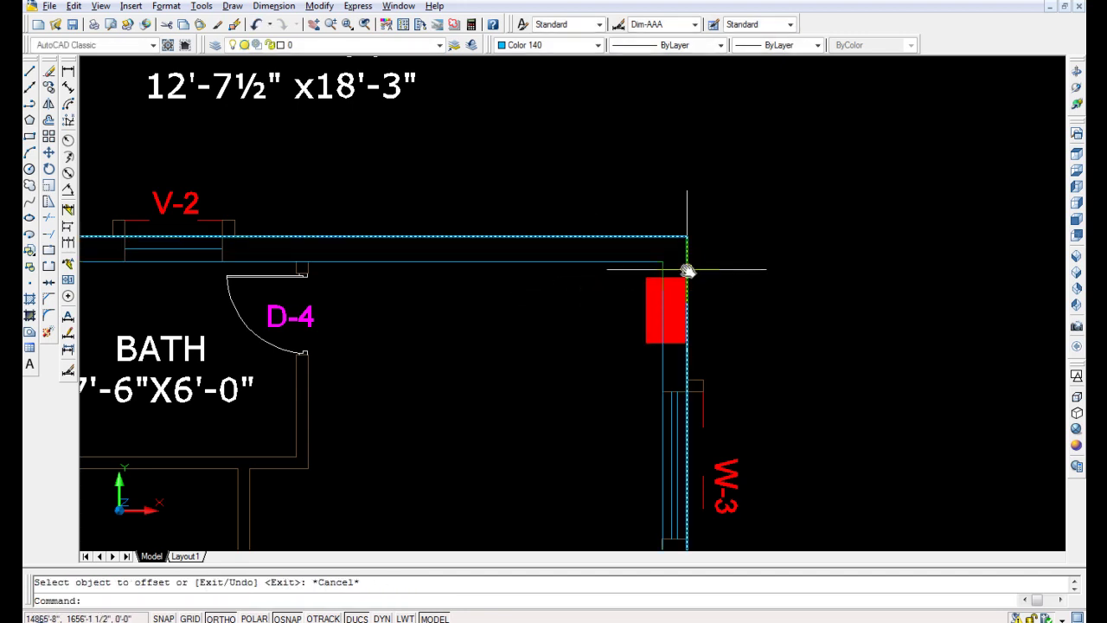
{"action": "scroll", "coordinate": [685, 277], "scroll_direction": "down", "scroll_amount": 3}
{"action": "scroll", "coordinate": [684, 292], "scroll_direction": "down", "scroll_amount": 1}
{"action": "scroll", "coordinate": [719, 314], "scroll_direction": "down", "scroll_amount": 2}
{"action": "scroll", "coordinate": [804, 294], "scroll_direction": "down", "scroll_amount": 2}
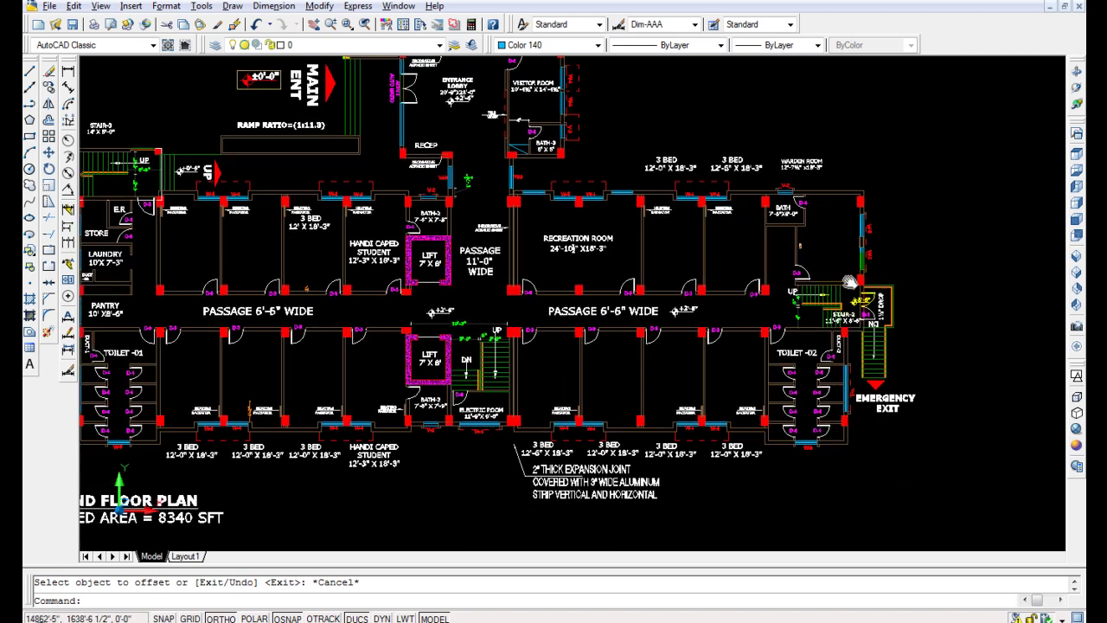
{"action": "scroll", "coordinate": [761, 316], "scroll_direction": "down", "scroll_amount": 1}
{"action": "key", "text": "Escape"}
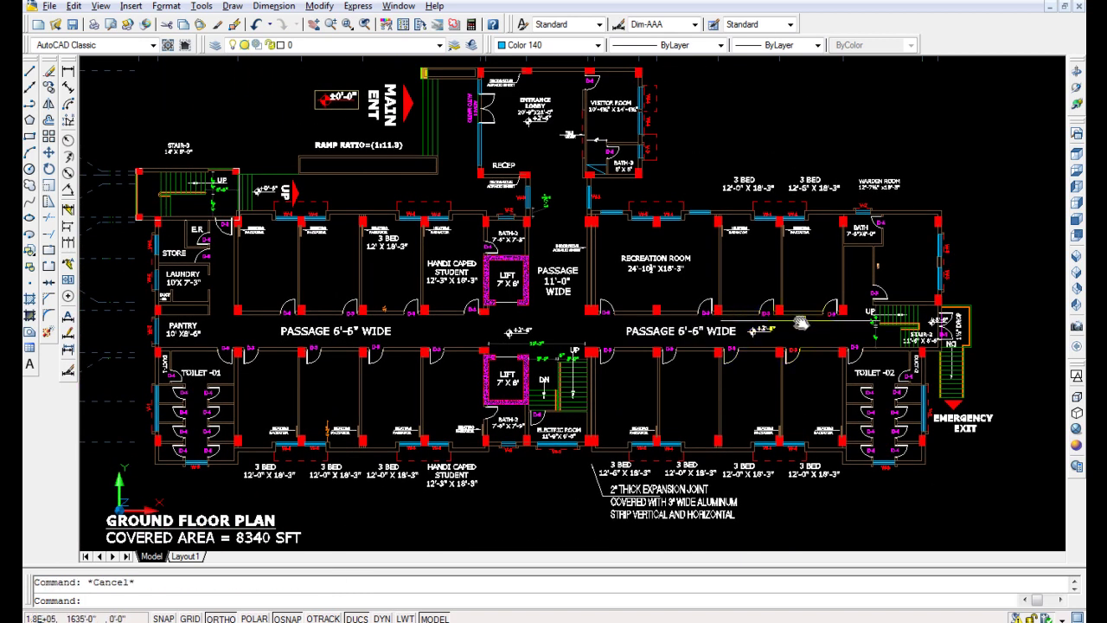
{"action": "middle_click_drag", "start_coordinate": [778, 320], "coordinate": [749, 327]}
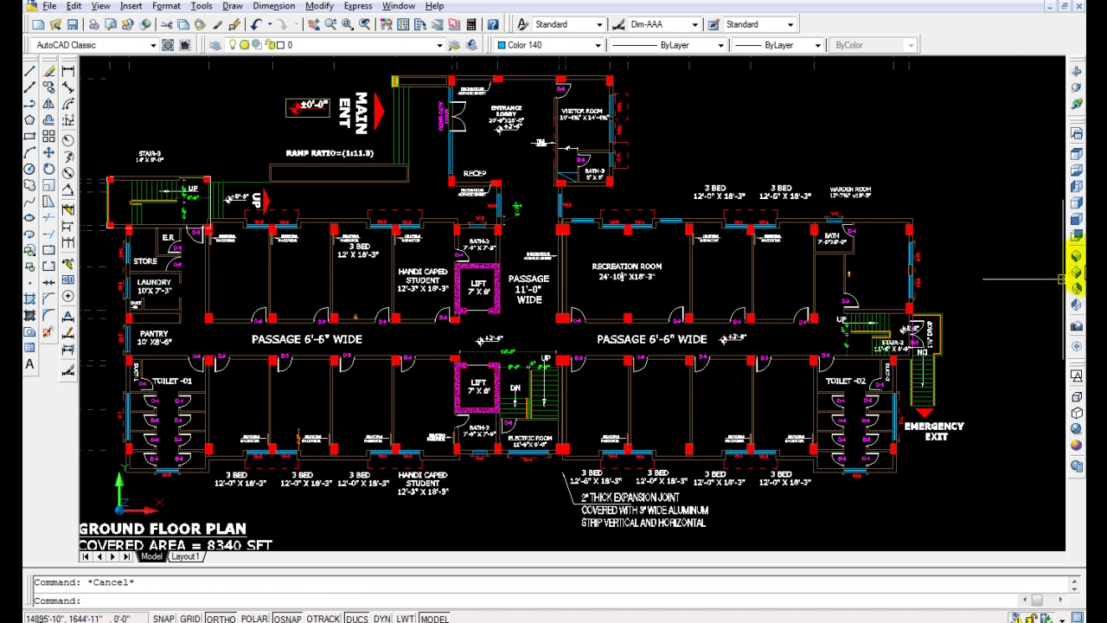
Switch the plan to the southwest isometric 3D view.
{"action": "left_click", "coordinate": [1075, 259]}
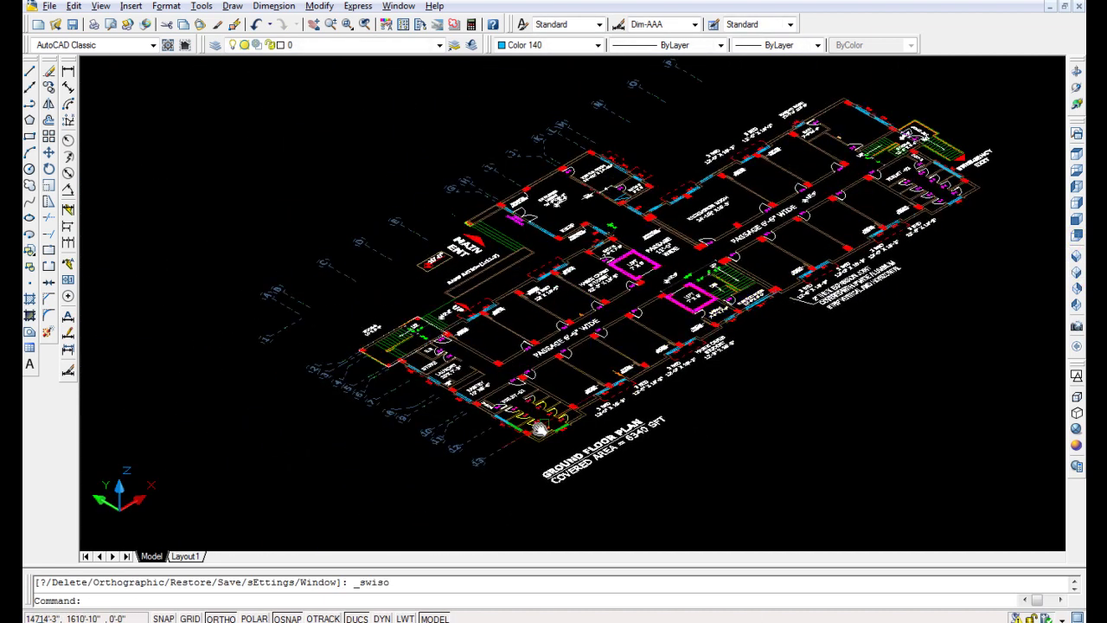
{"action": "scroll", "coordinate": [538, 430], "scroll_direction": "up", "scroll_amount": 8}
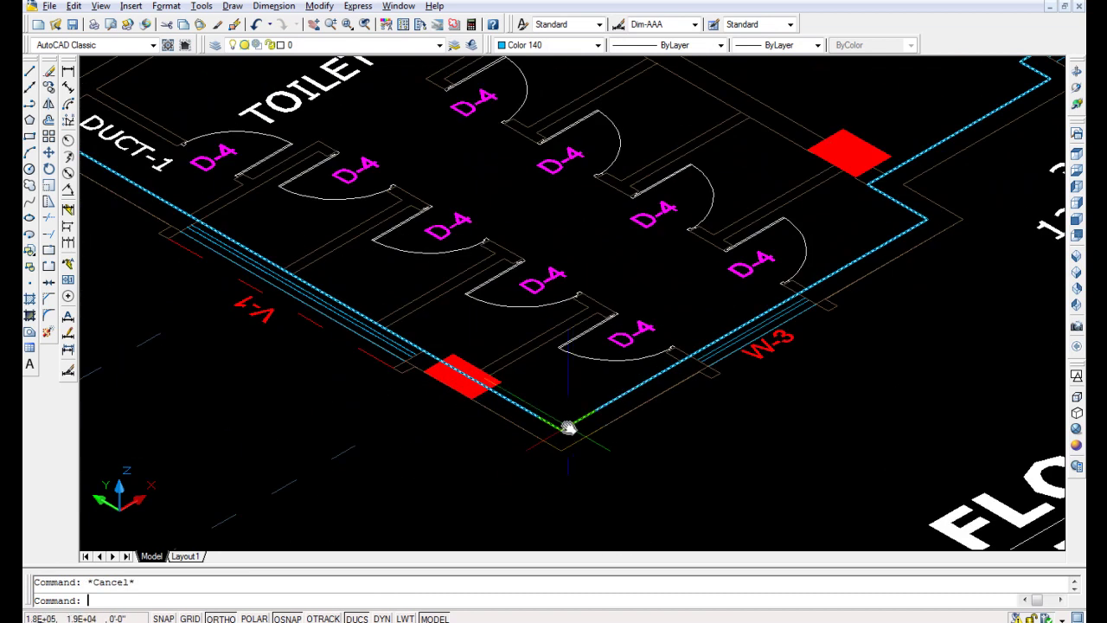
{"action": "scroll", "coordinate": [577, 431], "scroll_direction": "down", "scroll_amount": 4}
{"action": "scroll", "coordinate": [581, 433], "scroll_direction": "up", "scroll_amount": 1}
{"action": "scroll", "coordinate": [597, 424], "scroll_direction": "up", "scroll_amount": 1}
{"action": "scroll", "coordinate": [559, 391], "scroll_direction": "up", "scroll_amount": 1}
{"action": "scroll", "coordinate": [554, 426], "scroll_direction": "down", "scroll_amount": 1}
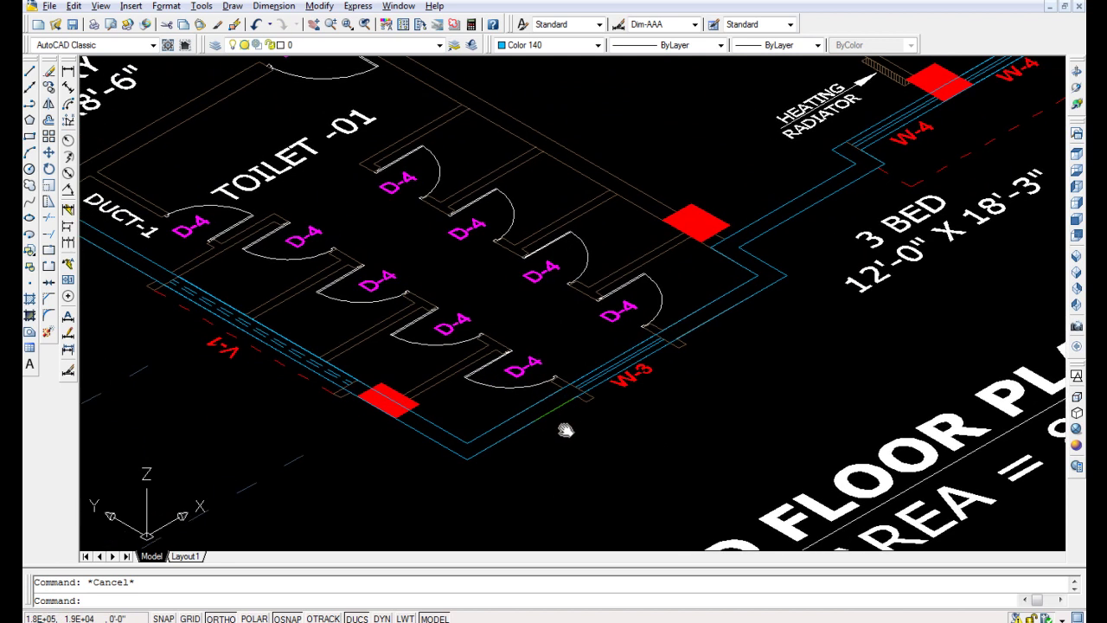
{"action": "scroll", "coordinate": [519, 433], "scroll_direction": "up", "scroll_amount": 1}
{"action": "scroll", "coordinate": [531, 439], "scroll_direction": "up", "scroll_amount": 1}
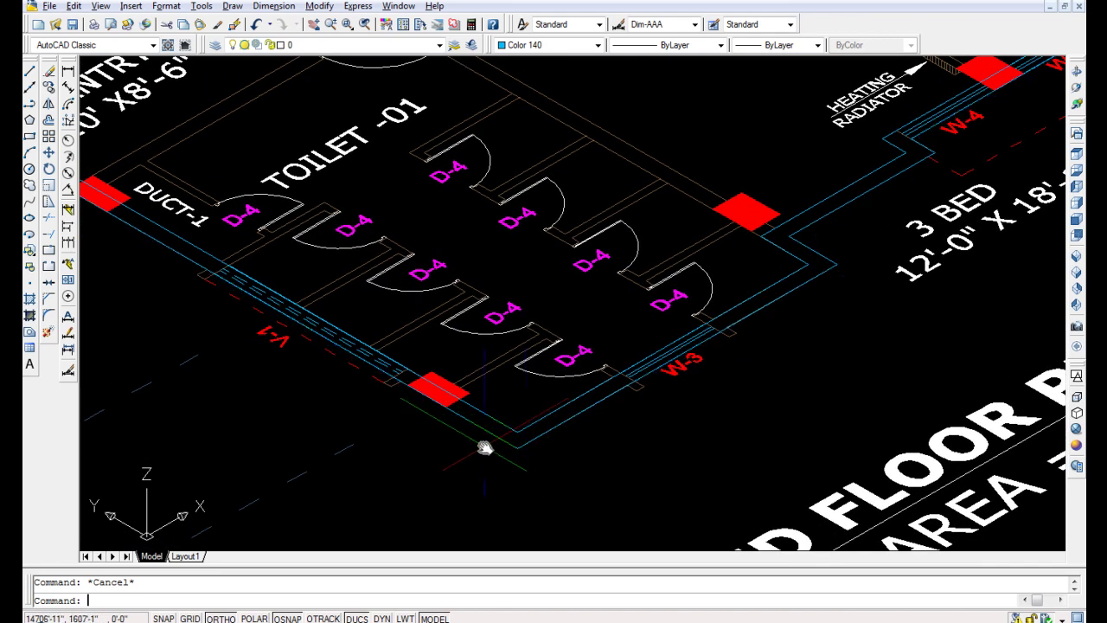
Run EXTRUDE (ext) and select the outer and inner wall outlines.
{"action": "type", "text": "ext"}
{"action": "key", "text": "Return"}
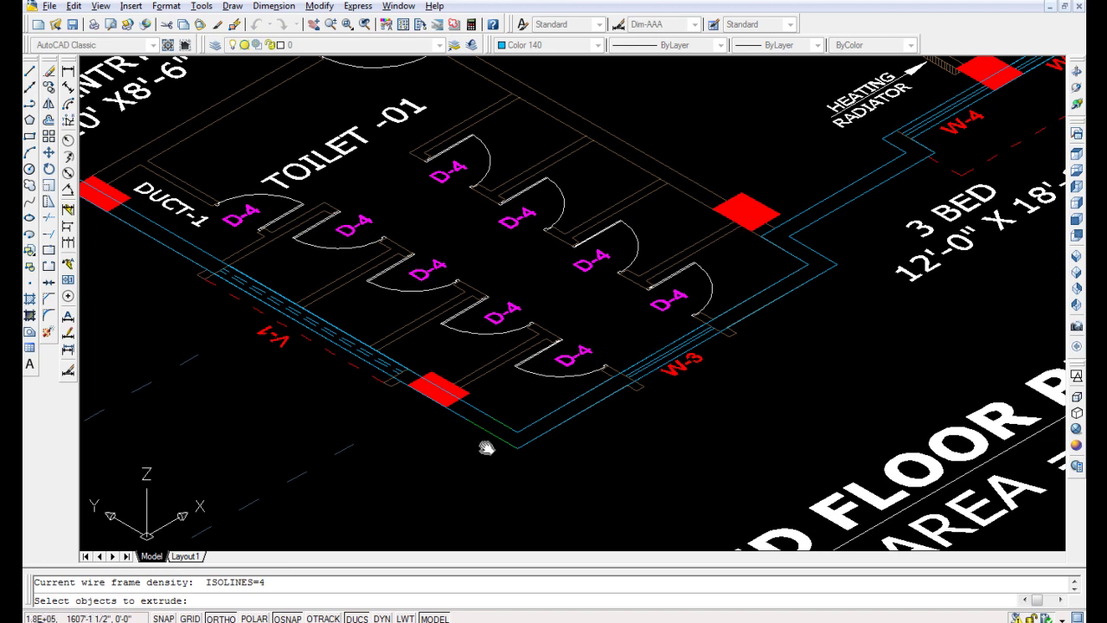
{"action": "scroll", "coordinate": [493, 434], "scroll_direction": "up", "scroll_amount": 1}
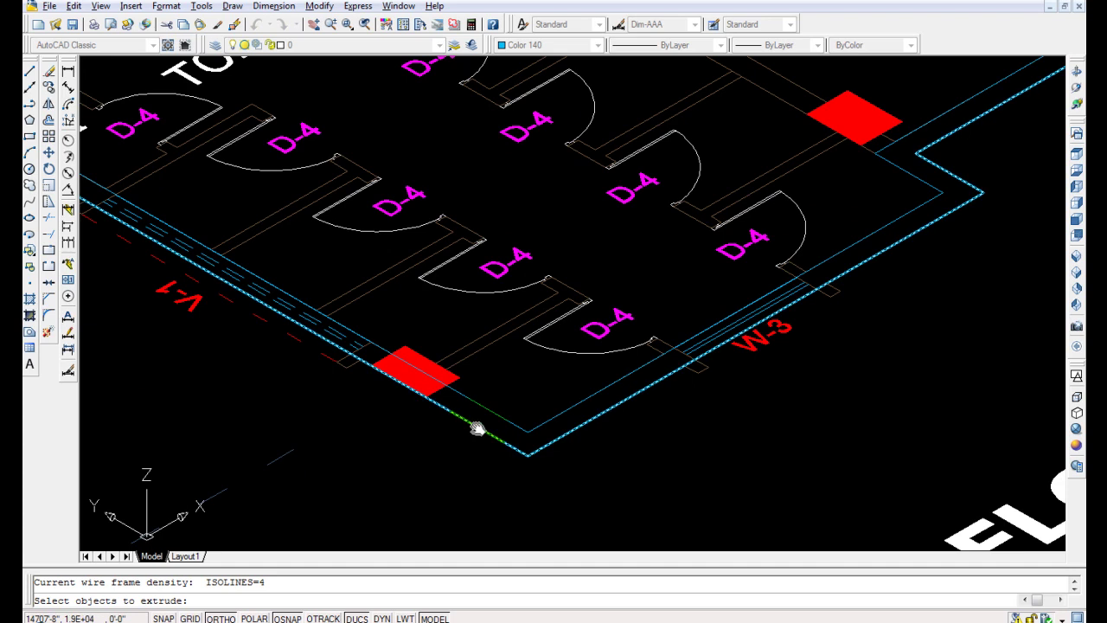
{"action": "left_click", "coordinate": [484, 409]}
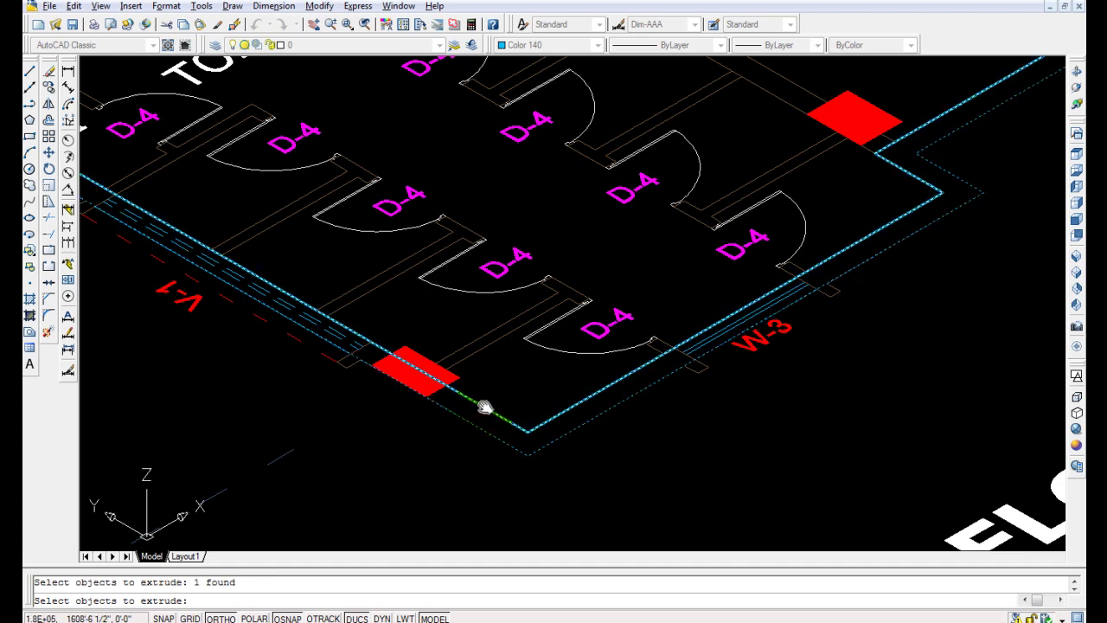
{"action": "left_click", "coordinate": [484, 409]}
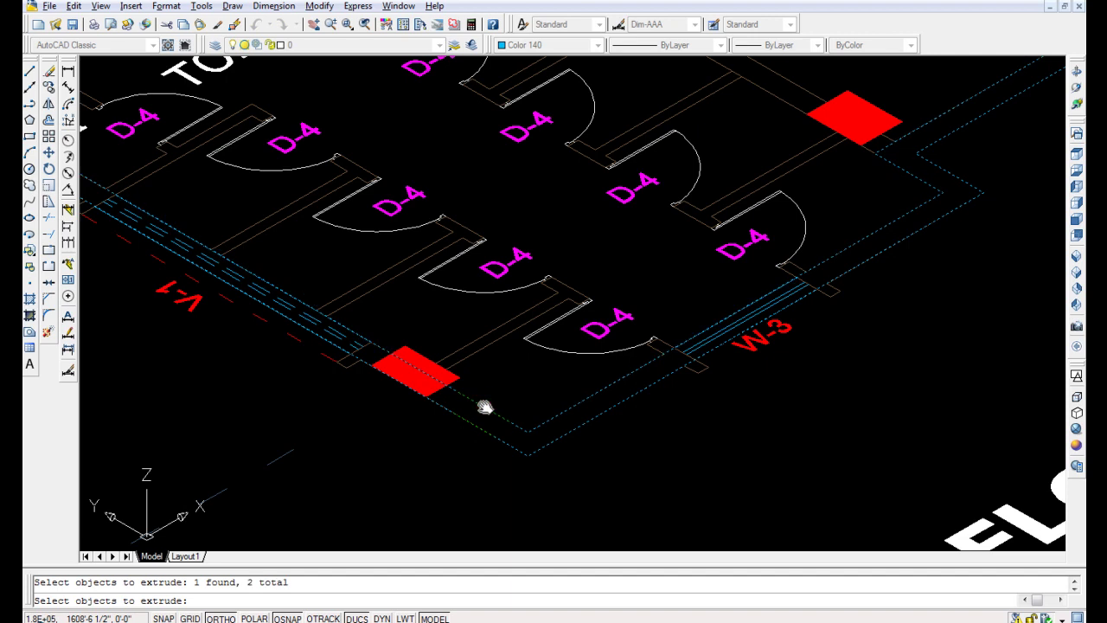
{"action": "key", "text": "Return"}
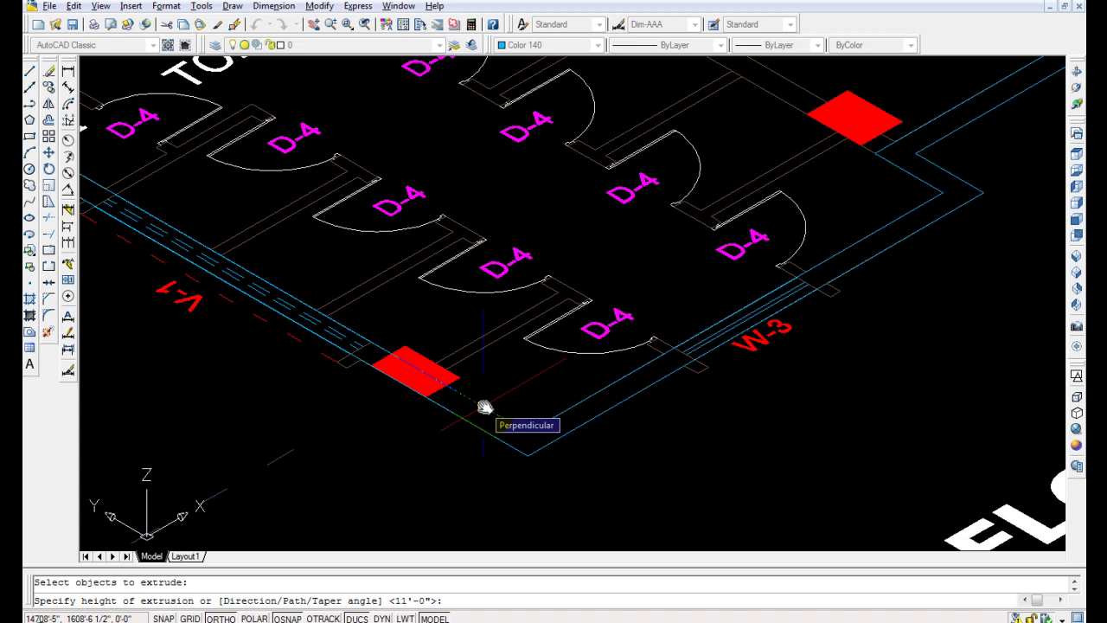
Extrude both wall outlines to a height of 11'.
{"action": "type", "text": "11'"}
{"action": "key", "text": "Return"}
{"action": "scroll", "coordinate": [487, 413], "scroll_direction": "down", "scroll_amount": 3}
{"action": "scroll", "coordinate": [710, 420], "scroll_direction": "down", "scroll_amount": 2}
{"action": "scroll", "coordinate": [800, 330], "scroll_direction": "down", "scroll_amount": 2}
{"action": "scroll", "coordinate": [770, 346], "scroll_direction": "down", "scroll_amount": 1}
{"action": "scroll", "coordinate": [736, 363], "scroll_direction": "down", "scroll_amount": 1}
{"action": "scroll", "coordinate": [690, 389], "scroll_direction": "down", "scroll_amount": 1}
{"action": "scroll", "coordinate": [690, 389], "scroll_direction": "up", "scroll_amount": 1}
{"action": "scroll", "coordinate": [735, 354], "scroll_direction": "up", "scroll_amount": 1}
{"action": "scroll", "coordinate": [778, 311], "scroll_direction": "up", "scroll_amount": 1}
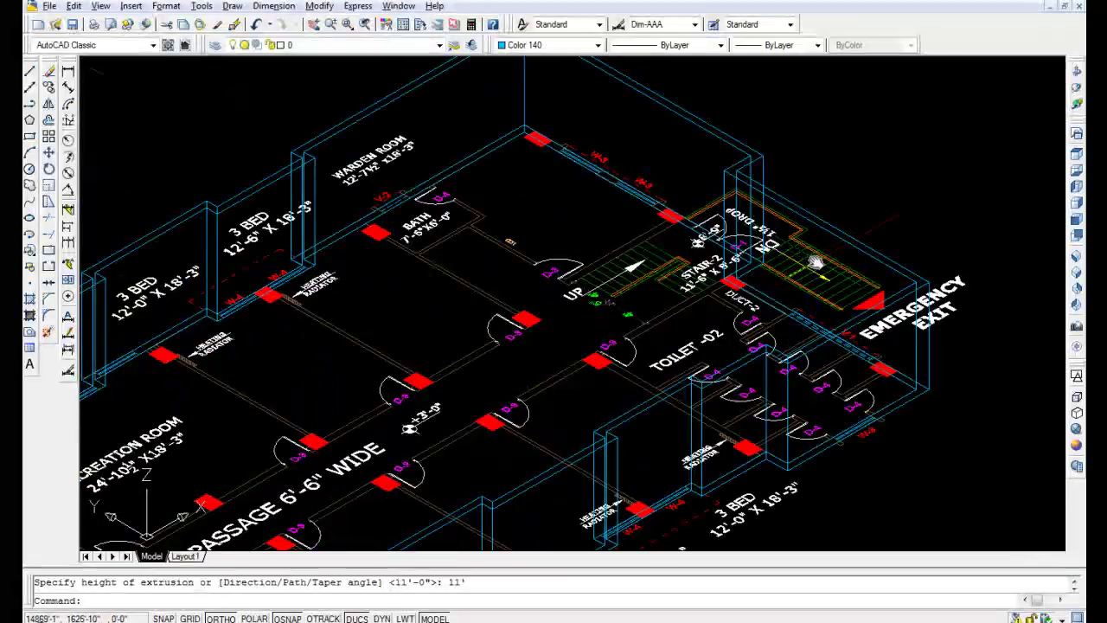
{"action": "scroll", "coordinate": [818, 279], "scroll_direction": "up", "scroll_amount": 1}
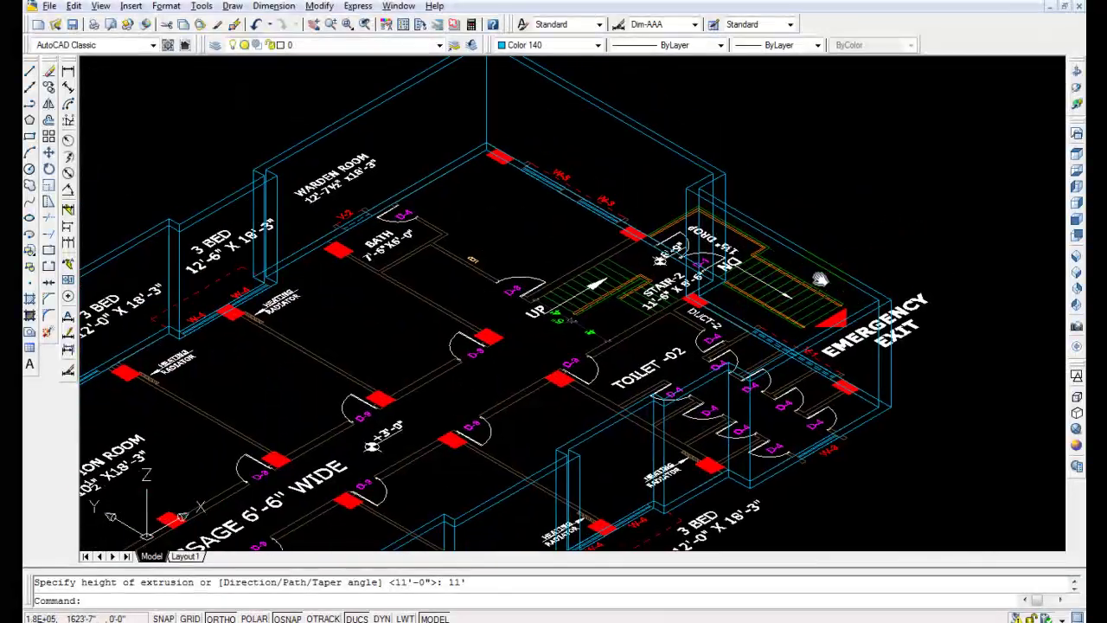
Apply the Conceptual visual style and orbit to view the whole extruded building.
{"action": "left_click", "coordinate": [1076, 448]}
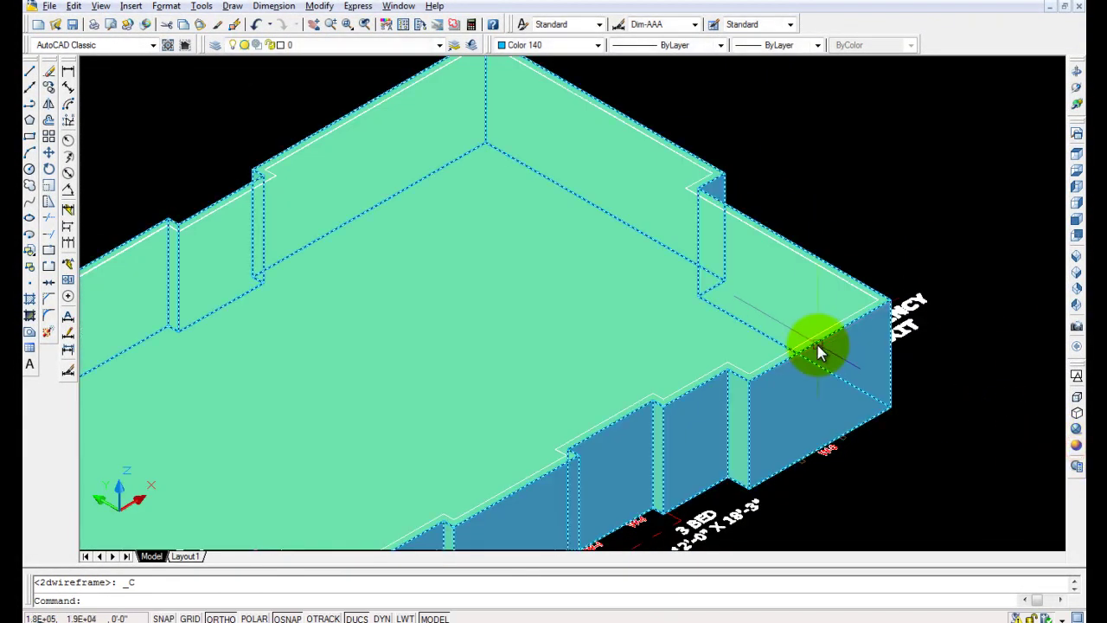
{"action": "mouse_move", "coordinate": [821, 361]}
{"action": "middle_mouse_down", "text": "shift"}
{"action": "mouse_move", "coordinate": [774, 372]}
{"action": "mouse_move", "coordinate": [841, 290]}
{"action": "middle_mouse_up", "text": "shift"}
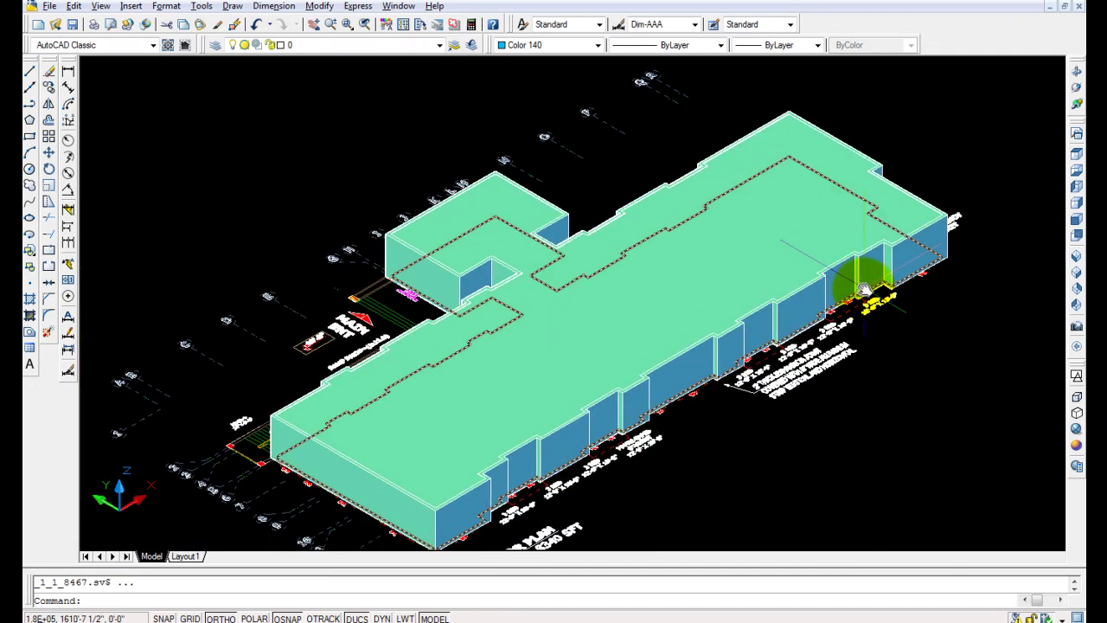
{"action": "key", "text": "Escape"}
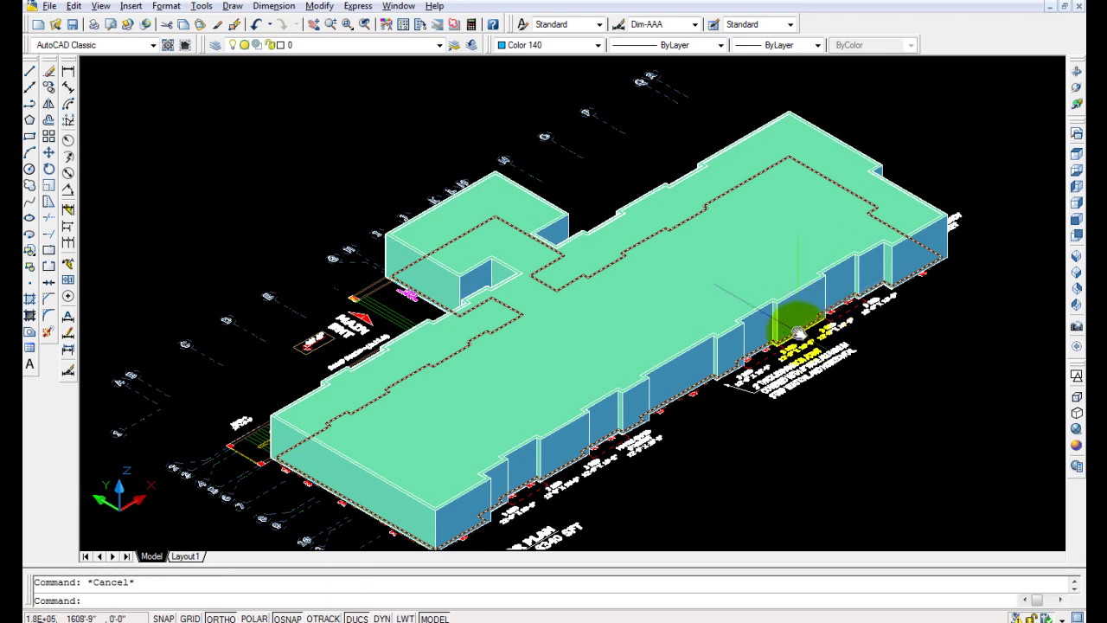
{"action": "scroll", "coordinate": [949, 212], "scroll_direction": "up", "scroll_amount": 3}
{"action": "scroll", "coordinate": [946, 208], "scroll_direction": "up", "scroll_amount": 3}
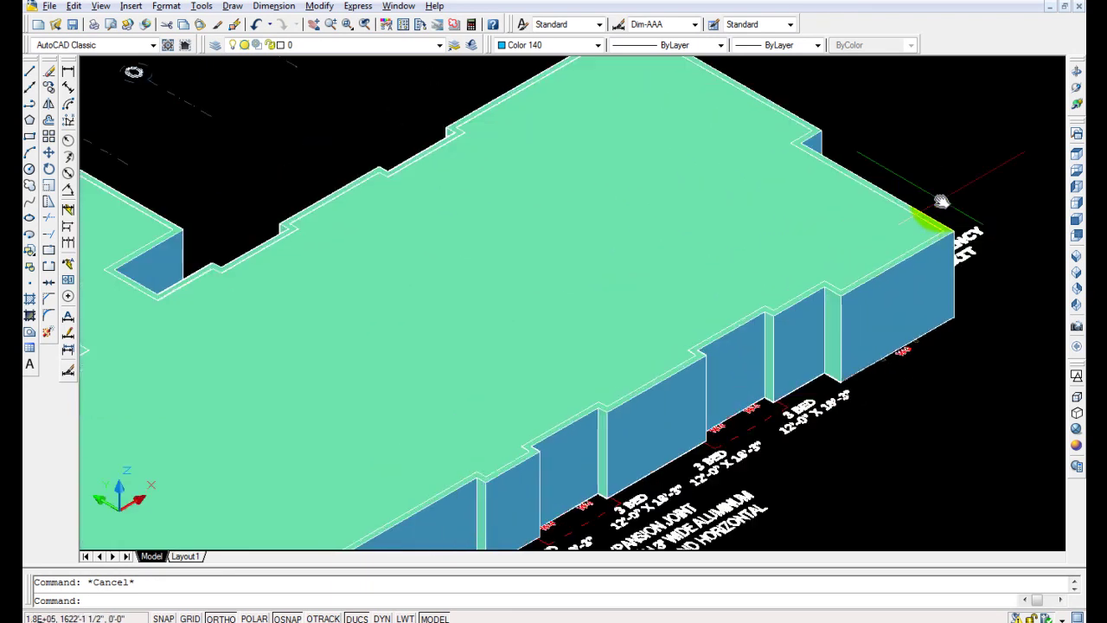
{"action": "scroll", "coordinate": [944, 206], "scroll_direction": "up", "scroll_amount": 2}
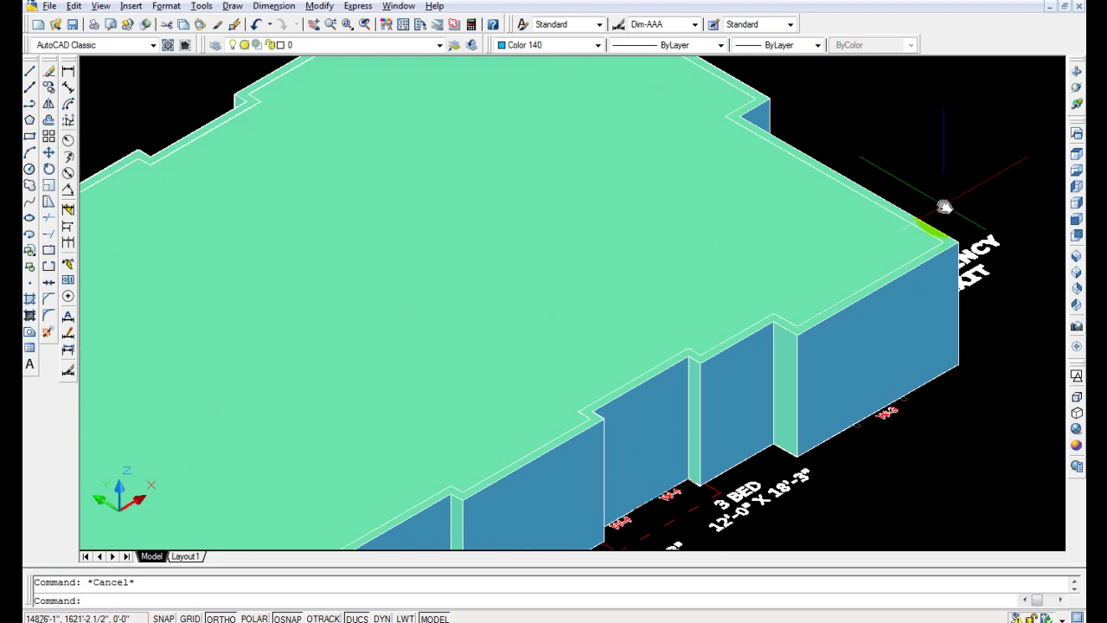
Subtract the inner solid from the outer solid with SU, leaving hollow 11' walls.
{"action": "type", "text": "su"}
{"action": "key", "text": "Return"}
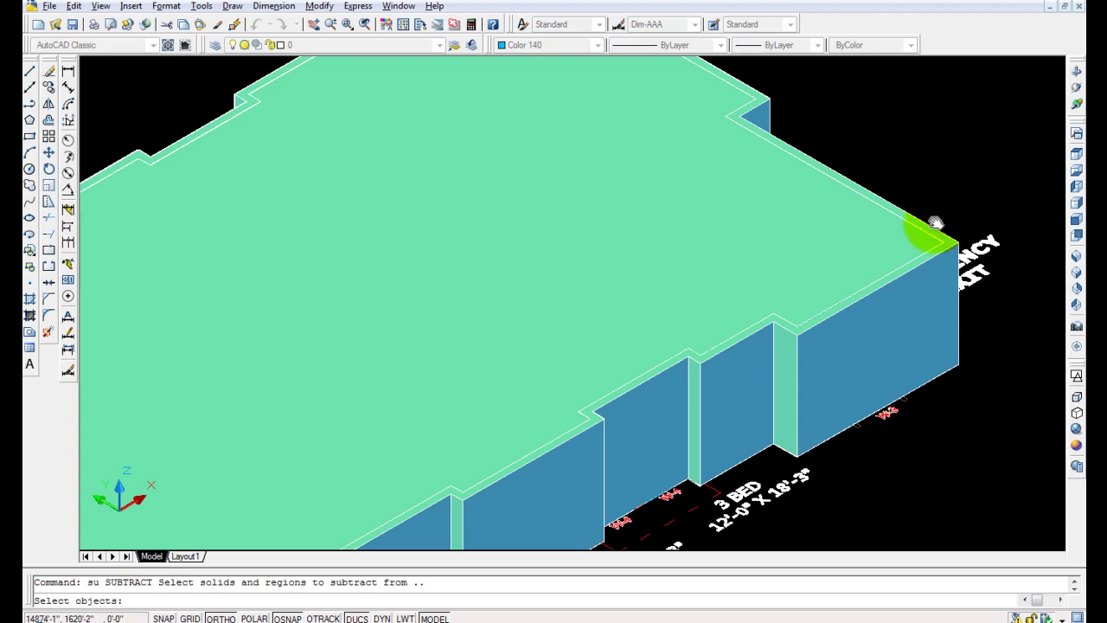
{"action": "left_click", "coordinate": [933, 223]}
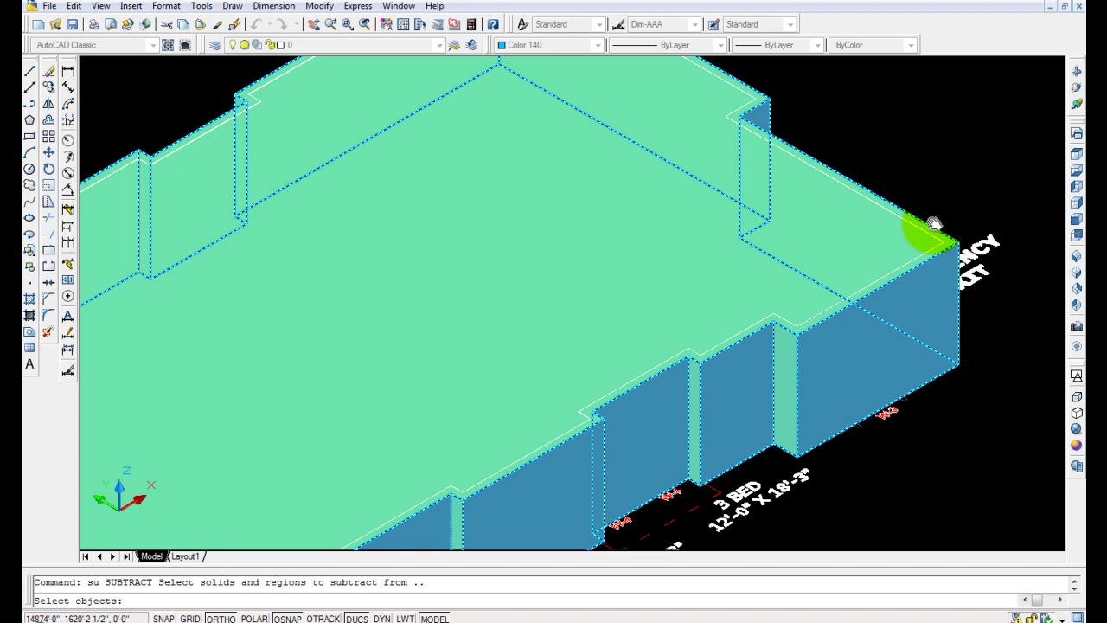
{"action": "left_click", "coordinate": [933, 224]}
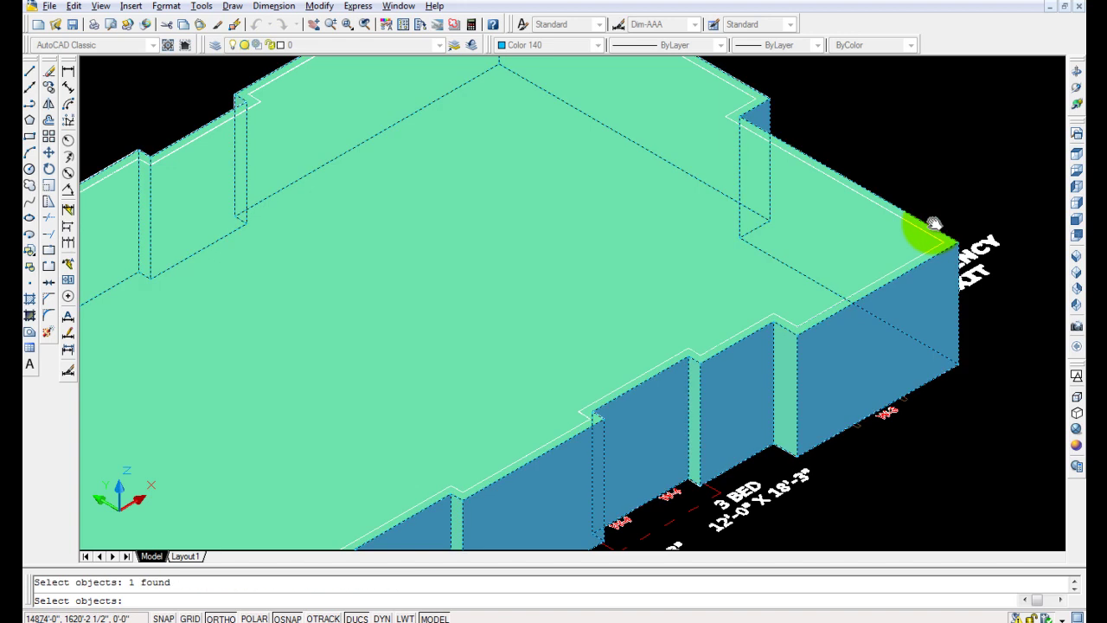
{"action": "key", "text": "Return"}
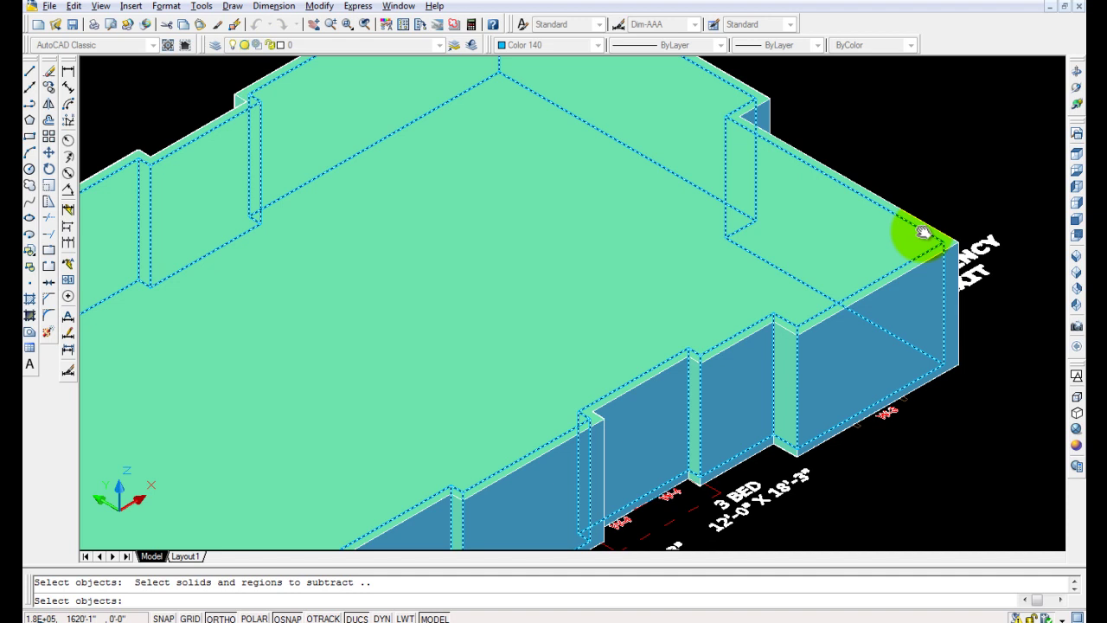
{"action": "left_click", "coordinate": [924, 232]}
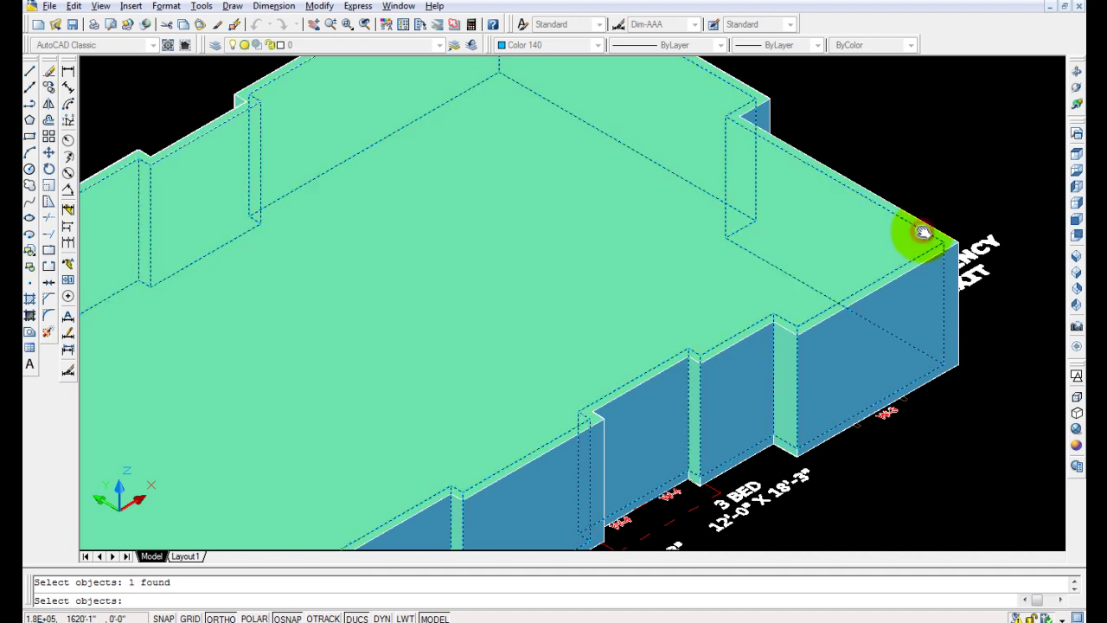
{"action": "key", "text": "Return"}
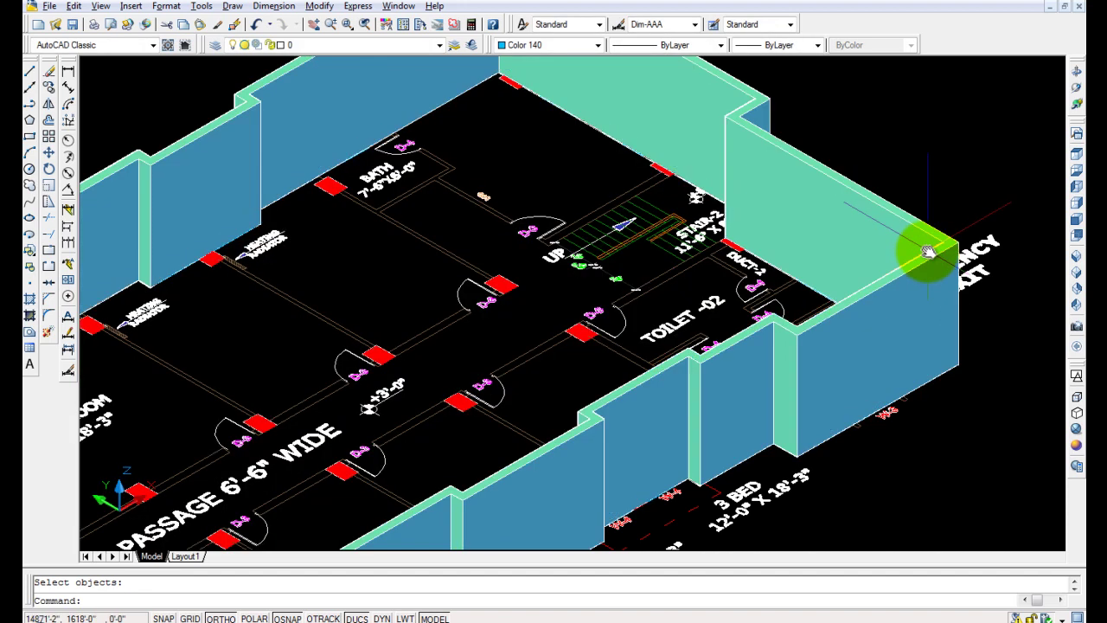
{"action": "scroll", "coordinate": [925, 243], "scroll_direction": "down", "scroll_amount": 2}
{"action": "scroll", "coordinate": [927, 252], "scroll_direction": "down", "scroll_amount": 2}
{"action": "middle_click_drag", "start_coordinate": [928, 252], "coordinate": [730, 233], "text": "shift"}
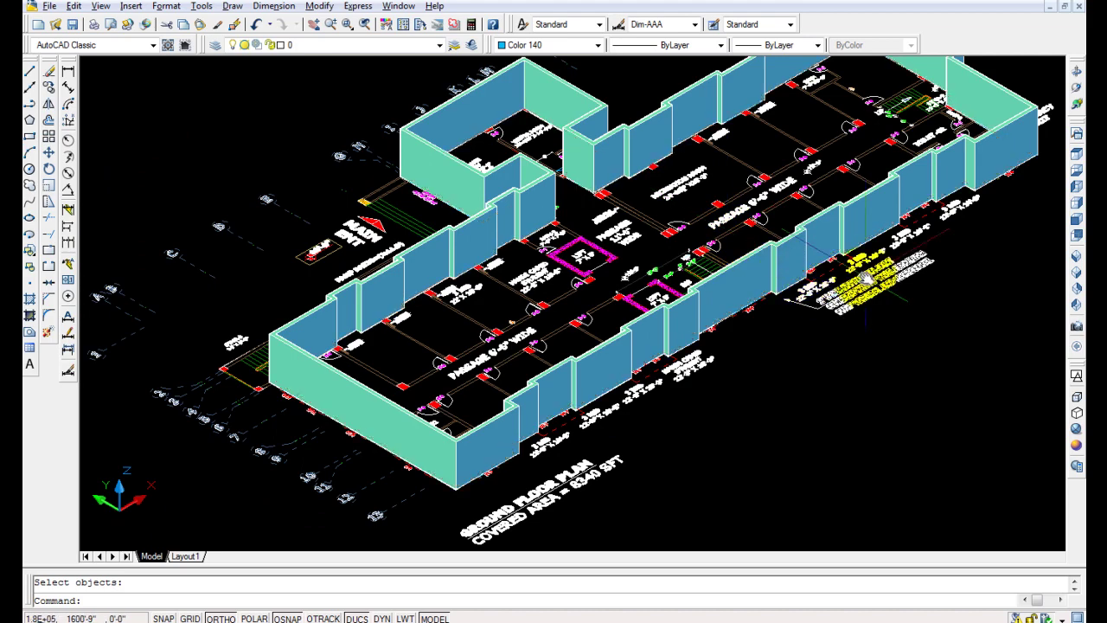
{"action": "mouse_move", "coordinate": [827, 324]}
{"action": "middle_mouse_down", "text": "shift"}
{"action": "mouse_move", "coordinate": [544, 323]}
{"action": "mouse_move", "coordinate": [717, 303]}
{"action": "mouse_move", "coordinate": [813, 353]}
{"action": "mouse_move", "coordinate": [835, 333]}
{"action": "middle_mouse_up", "text": "shift"}
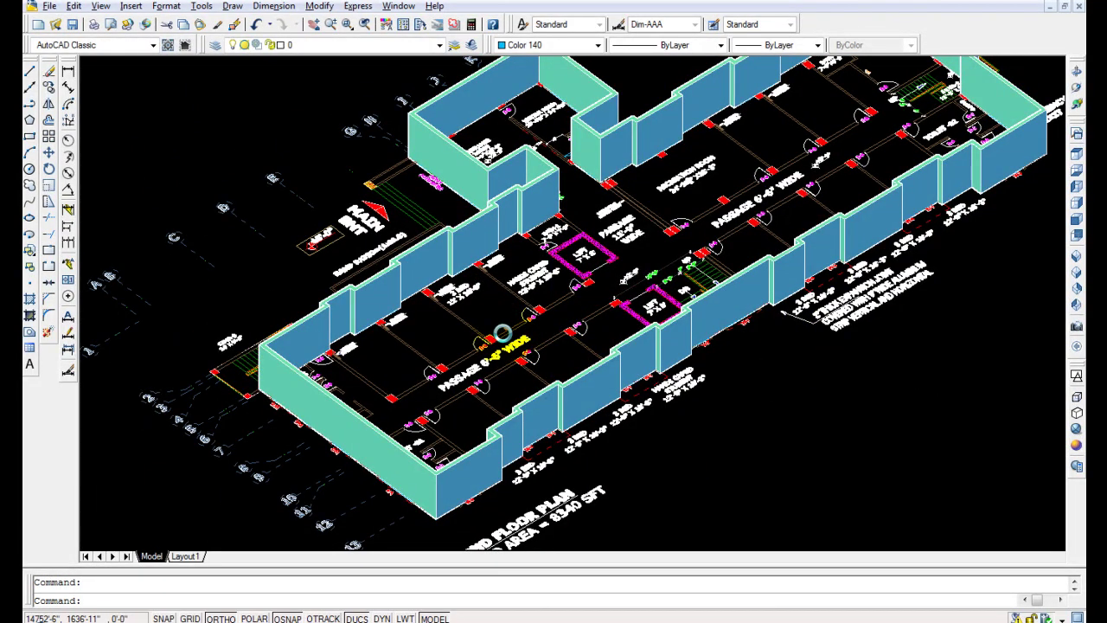
{"action": "scroll", "coordinate": [503, 333], "scroll_direction": "up", "scroll_amount": 4}
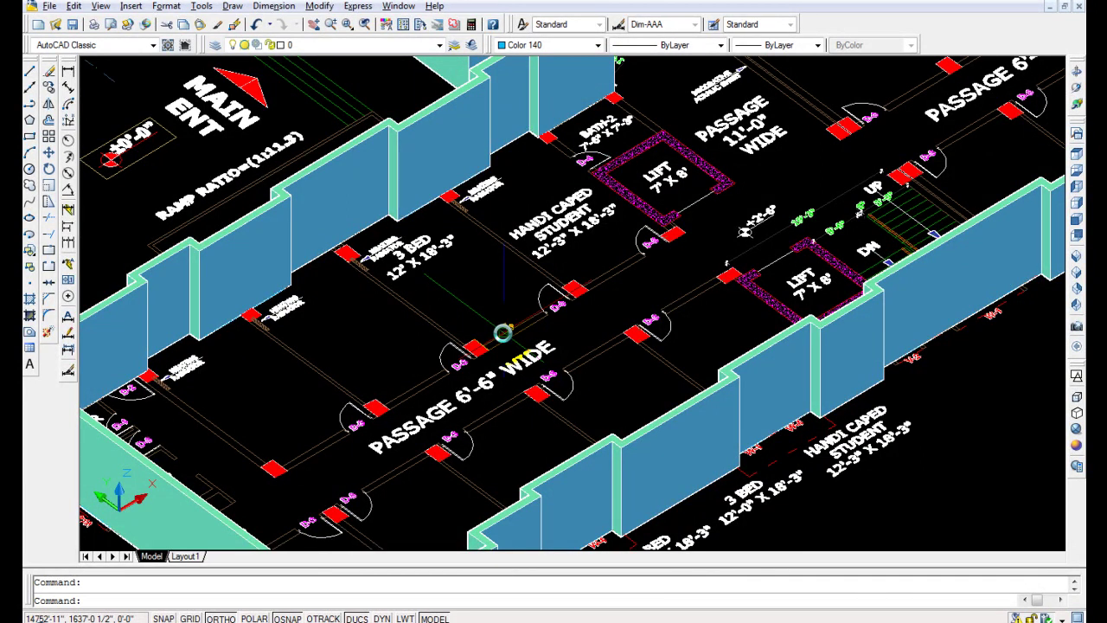
{"action": "mouse_move", "coordinate": [683, 420]}
{"action": "left_mouse_down"}
{"action": "mouse_move", "coordinate": [683, 366]}
{"action": "mouse_move", "coordinate": [695, 351]}
{"action": "left_mouse_up"}
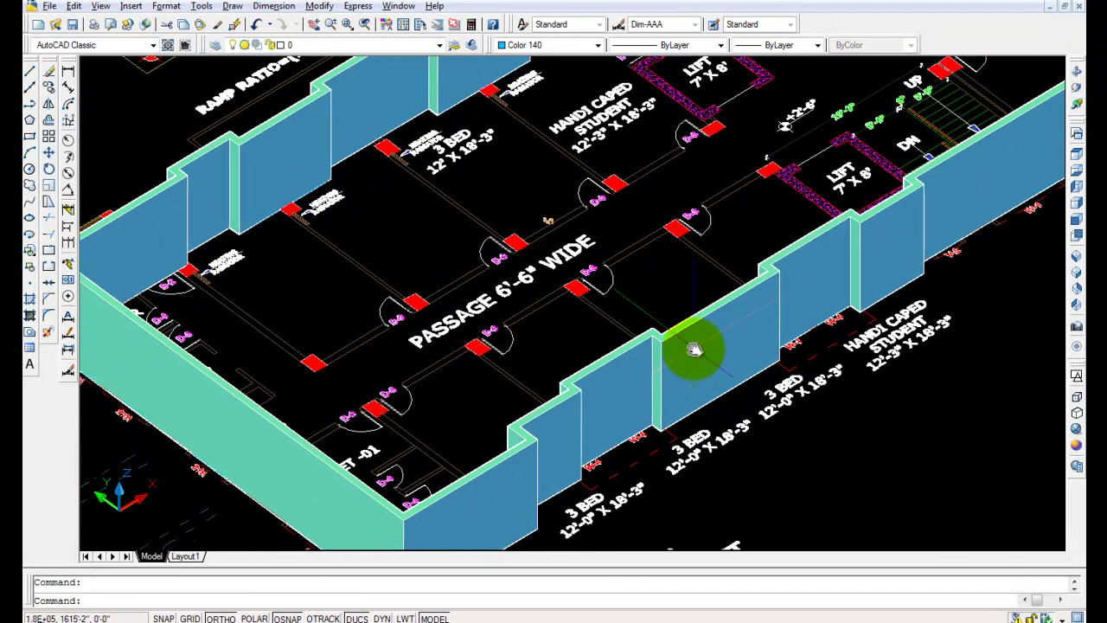
{"action": "left_click_drag", "start_coordinate": [649, 396], "coordinate": [643, 403]}
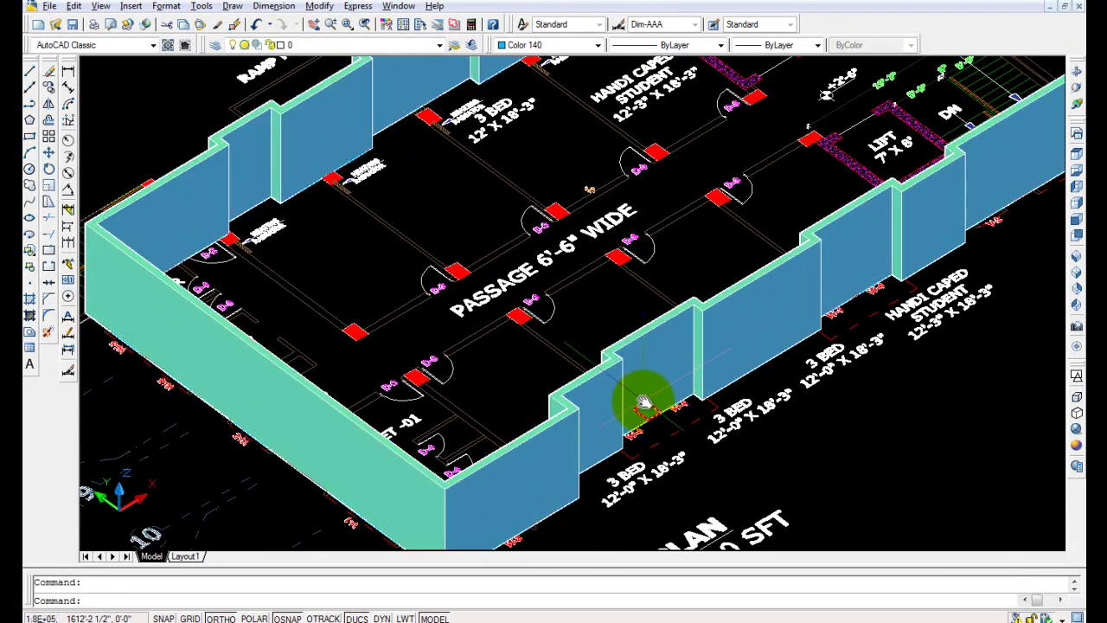
{"action": "key", "text": "Escape"}
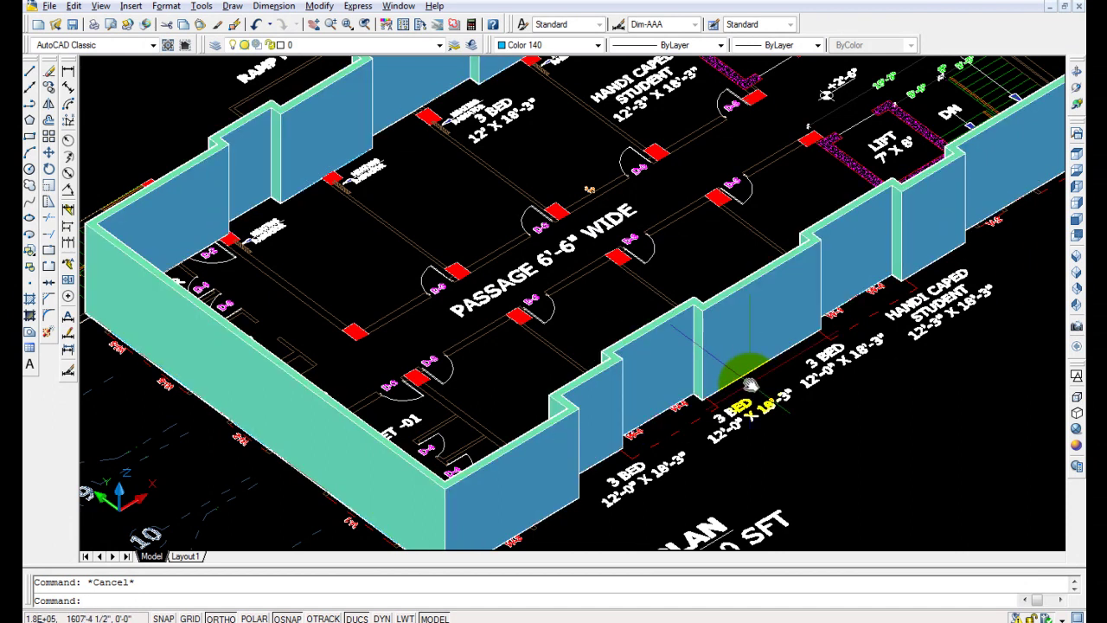
Switch the model to the 2D Wireframe visual style.
{"action": "left_click", "coordinate": [1077, 376]}
{"action": "scroll", "coordinate": [872, 350], "scroll_direction": "down", "scroll_amount": 1}
{"action": "scroll", "coordinate": [872, 350], "scroll_direction": "down", "scroll_amount": 1}
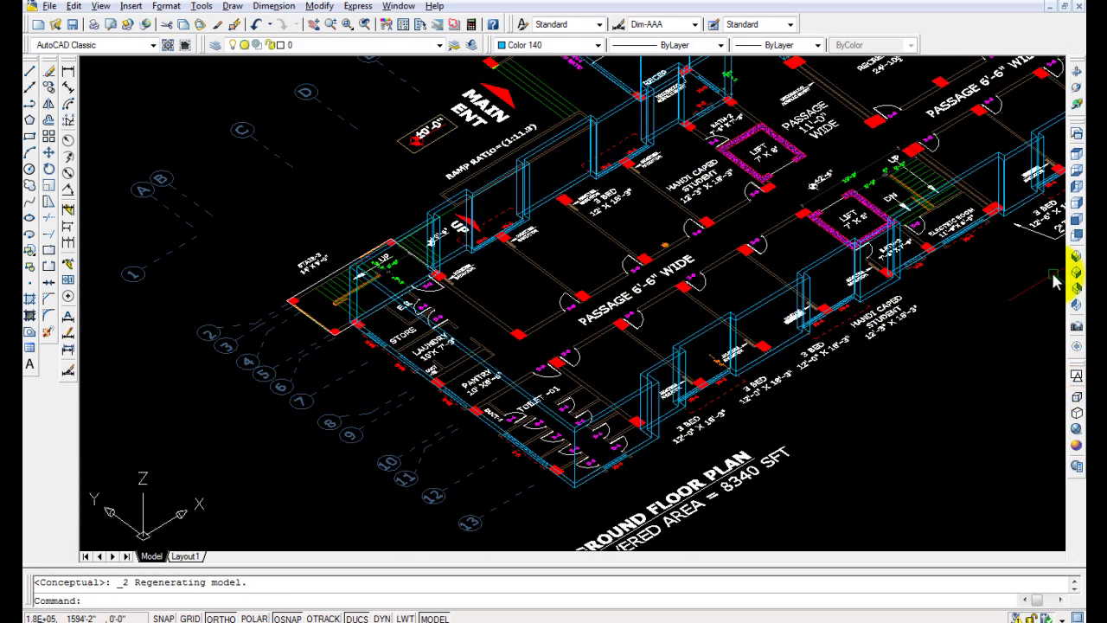
{"action": "scroll", "coordinate": [1053, 285], "scroll_direction": "down", "scroll_amount": 3}
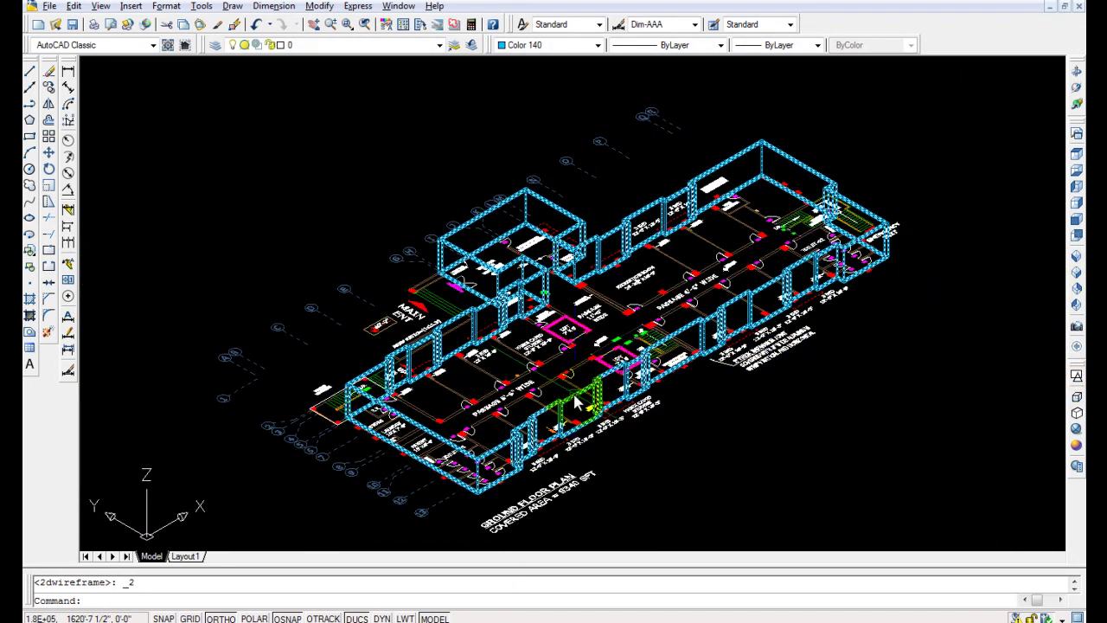
{"action": "scroll", "coordinate": [523, 421], "scroll_direction": "up", "scroll_amount": 1}
{"action": "scroll", "coordinate": [553, 414], "scroll_direction": "up", "scroll_amount": 4}
{"action": "scroll", "coordinate": [580, 405], "scroll_direction": "up", "scroll_amount": 1}
{"action": "scroll", "coordinate": [581, 405], "scroll_direction": "up", "scroll_amount": 2}
{"action": "scroll", "coordinate": [507, 389], "scroll_direction": "up", "scroll_amount": 3}
{"action": "key", "text": "Escape"}
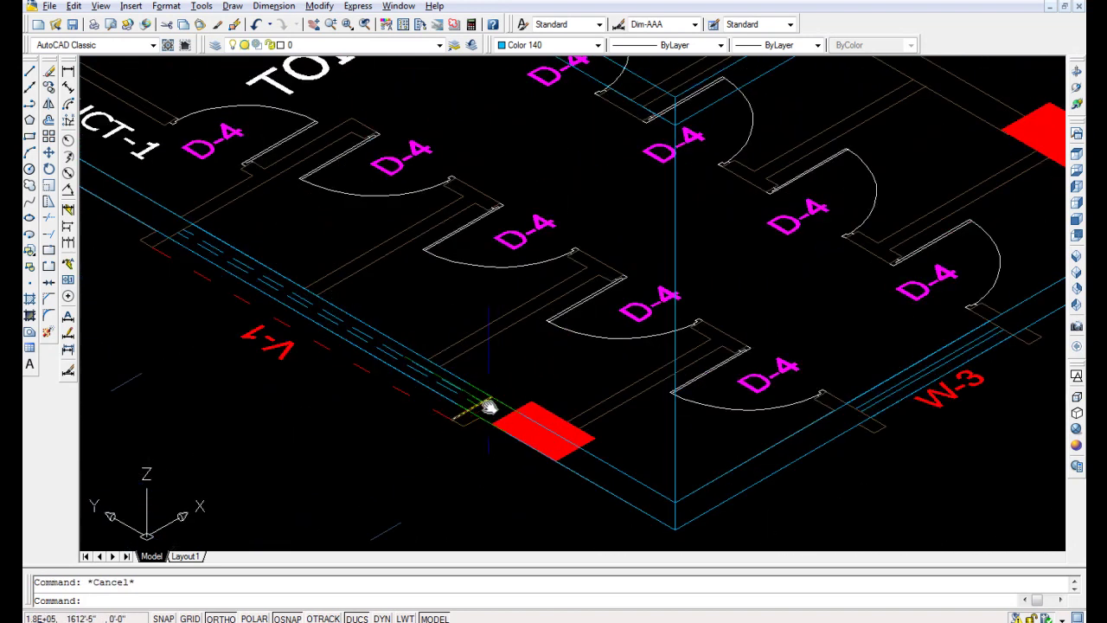
Pan and zoom to the W-3 window beside the D-4 door.
{"action": "scroll", "coordinate": [640, 398], "scroll_direction": "down", "scroll_amount": 1}
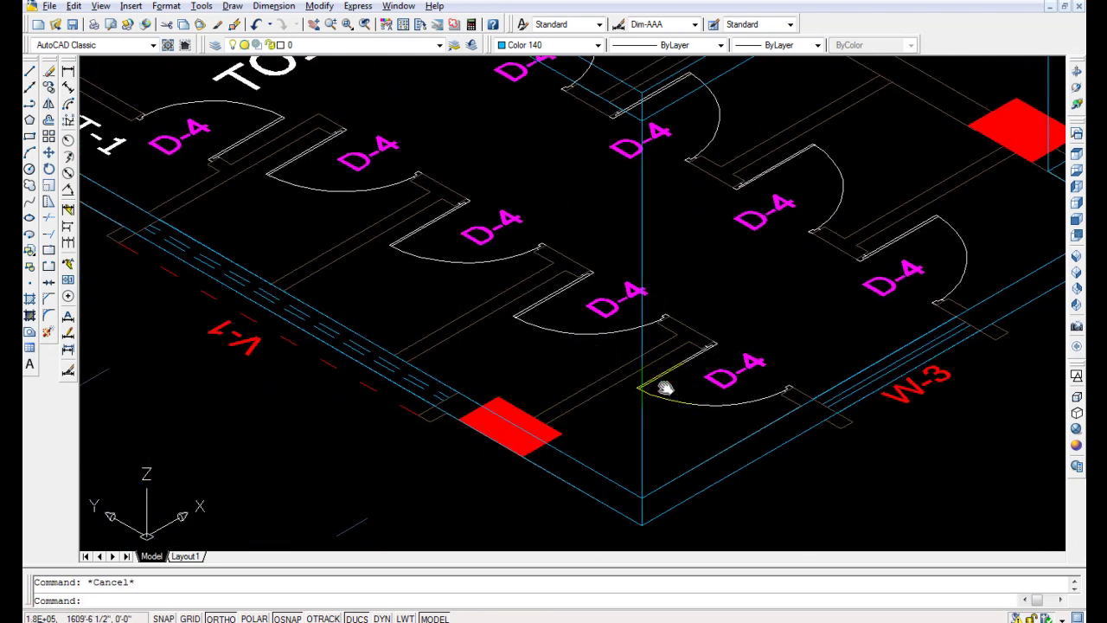
{"action": "scroll", "coordinate": [735, 384], "scroll_direction": "down", "scroll_amount": 1}
{"action": "mouse_move", "coordinate": [719, 386]}
{"action": "middle_mouse_down"}
{"action": "mouse_move", "coordinate": [672, 448]}
{"action": "mouse_move", "coordinate": [527, 355]}
{"action": "mouse_move", "coordinate": [592, 341]}
{"action": "mouse_move", "coordinate": [659, 296]}
{"action": "middle_mouse_up"}
{"action": "scroll", "coordinate": [592, 341], "scroll_direction": "down", "scroll_amount": 1}
{"action": "scroll", "coordinate": [558, 355], "scroll_direction": "down", "scroll_amount": 1}
{"action": "scroll", "coordinate": [589, 358], "scroll_direction": "down", "scroll_amount": 1}
{"action": "scroll", "coordinate": [660, 296], "scroll_direction": "up", "scroll_amount": 2}
{"action": "scroll", "coordinate": [705, 366], "scroll_direction": "up", "scroll_amount": 1}
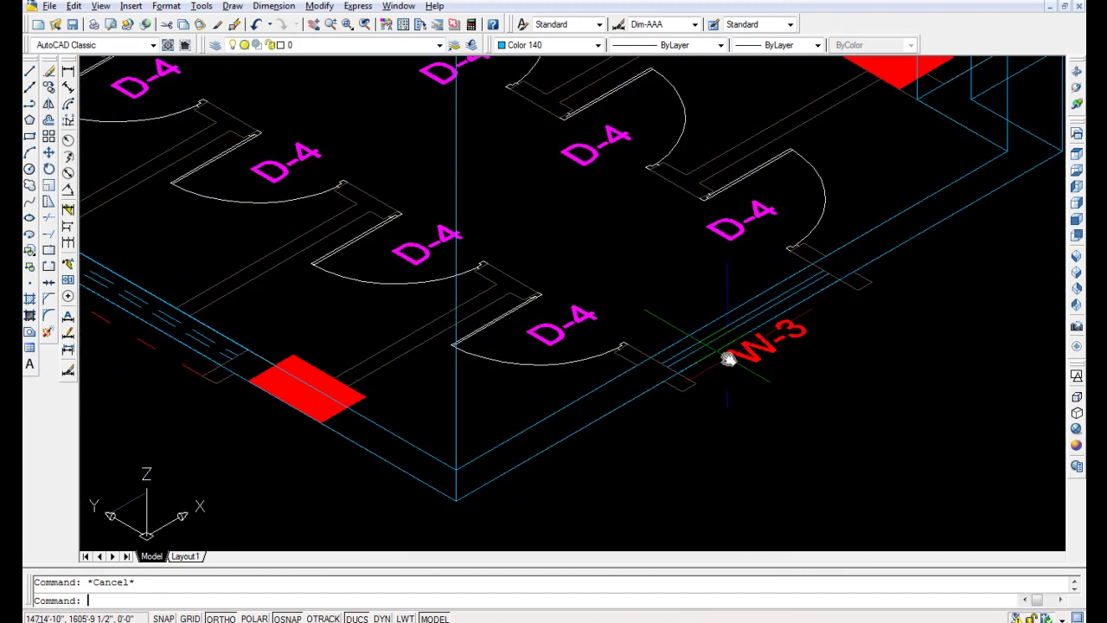
{"action": "scroll", "coordinate": [697, 356], "scroll_direction": "up", "scroll_amount": 2}
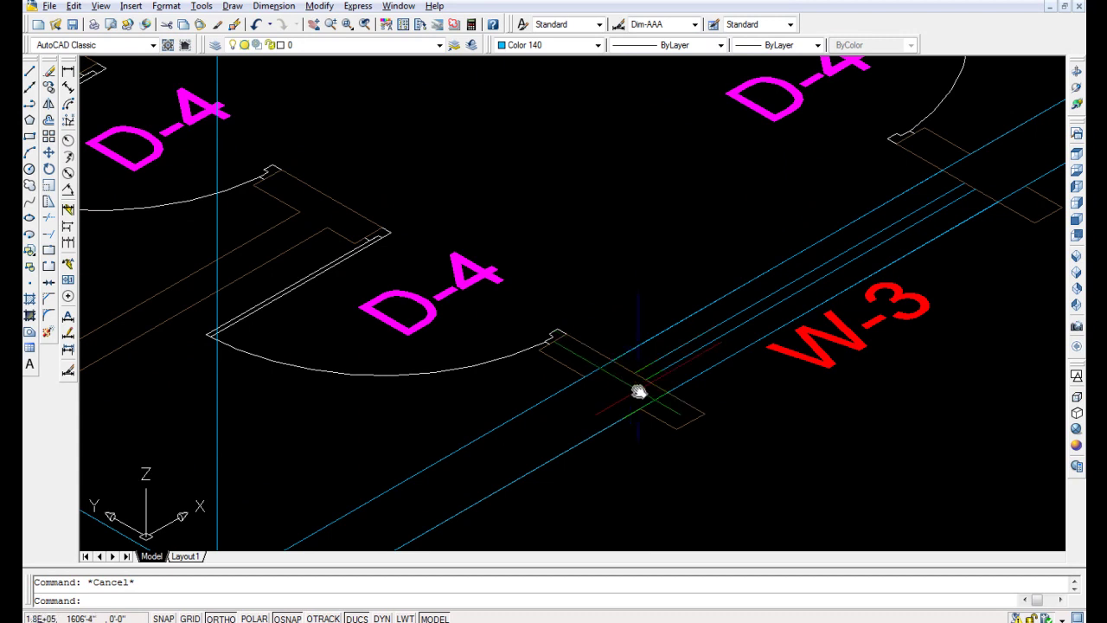
Draw a 5'-tall box with corners spanning the wall across the W-3 opening.
{"action": "type", "text": "box"}
{"action": "key", "text": "Return"}
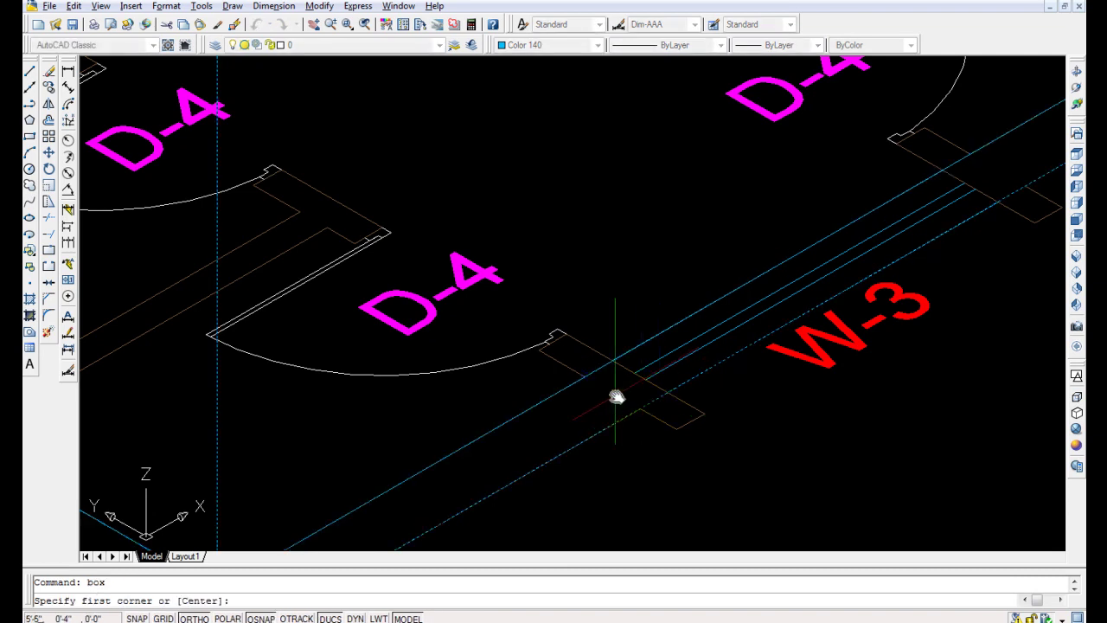
{"action": "key", "text": "Escape"}
{"action": "key", "text": "Escape"}
{"action": "type", "text": "bo"}
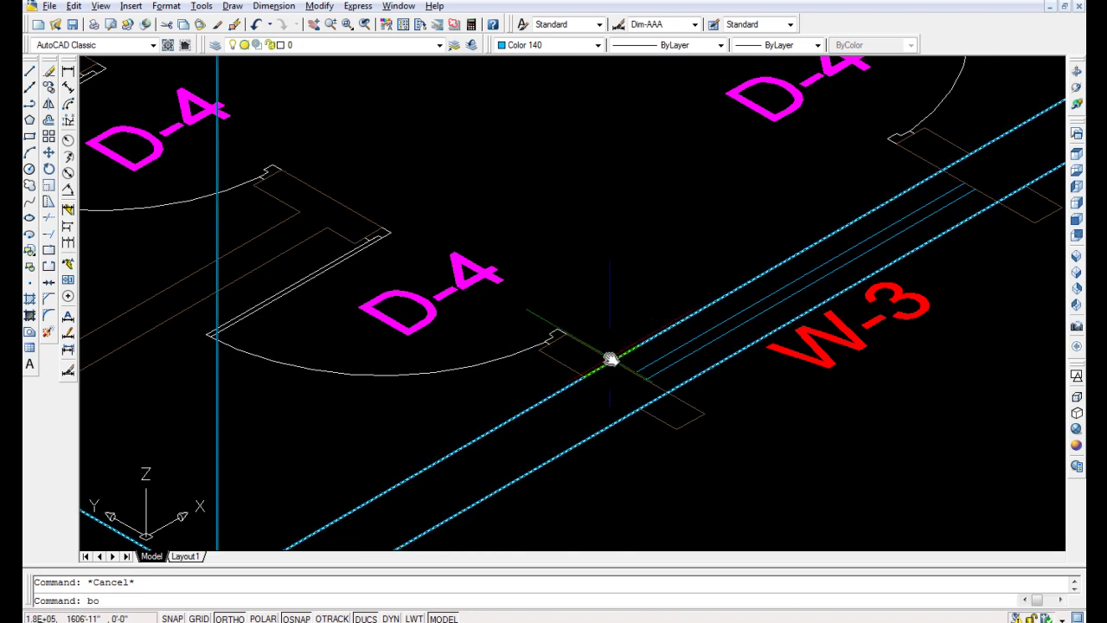
{"action": "type", "text": "x"}
{"action": "key", "text": "Return"}
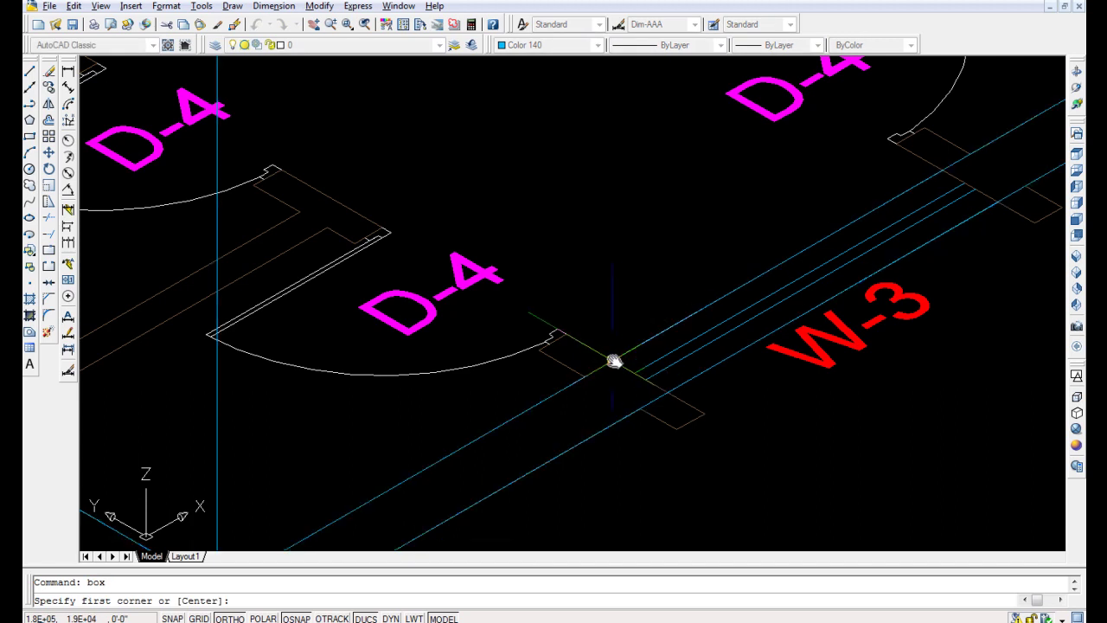
{"action": "left_click", "coordinate": [613, 362]}
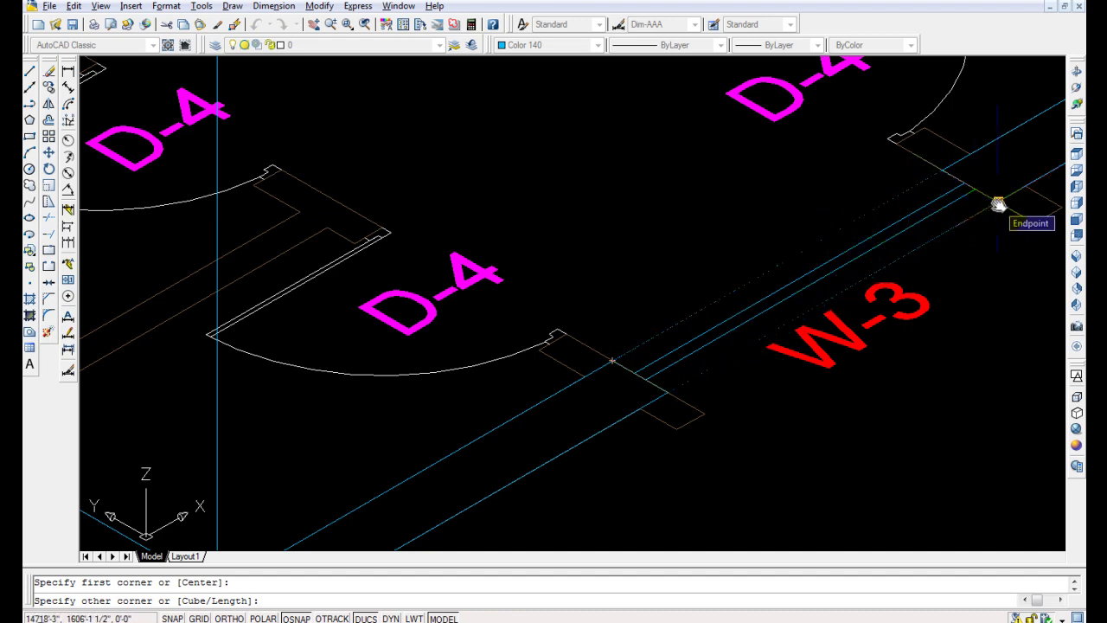
{"action": "left_click", "coordinate": [998, 204]}
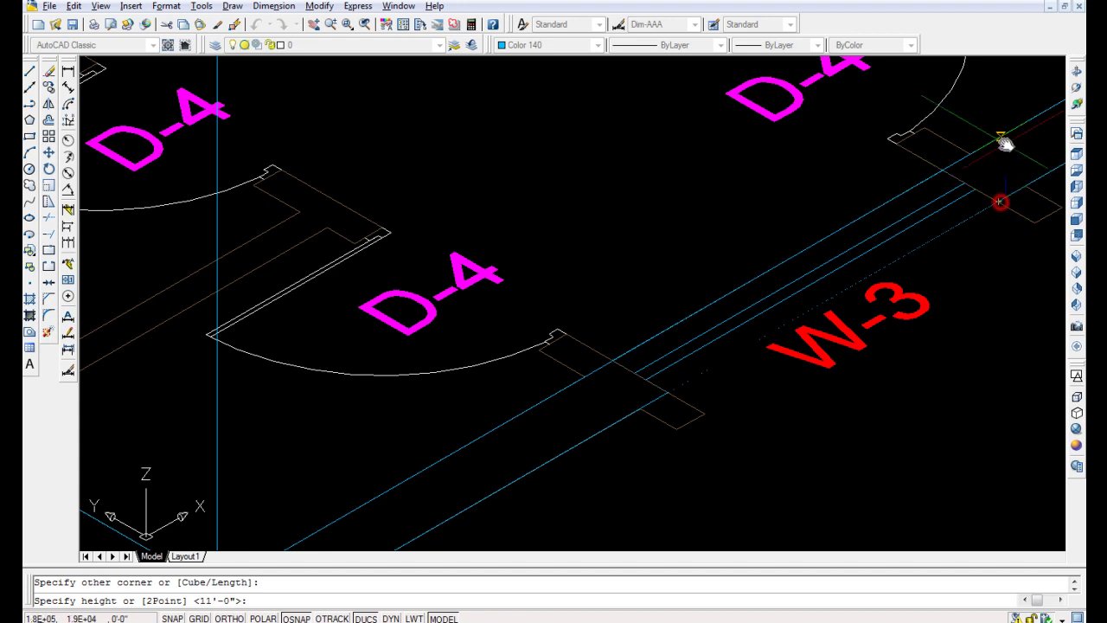
{"action": "middle_click_drag", "start_coordinate": [1004, 144], "coordinate": [890, 240]}
{"action": "type", "text": "5'"}
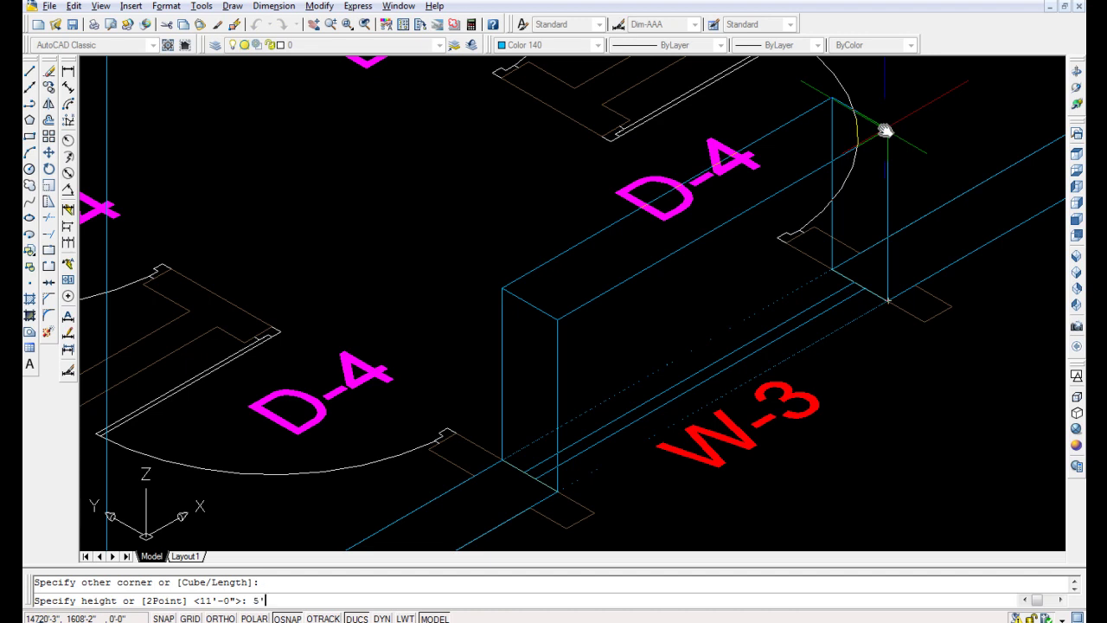
{"action": "key", "text": "Return"}
Pan and zoom to frame the new window box.
{"action": "scroll", "coordinate": [862, 158], "scroll_direction": "down", "scroll_amount": 3}
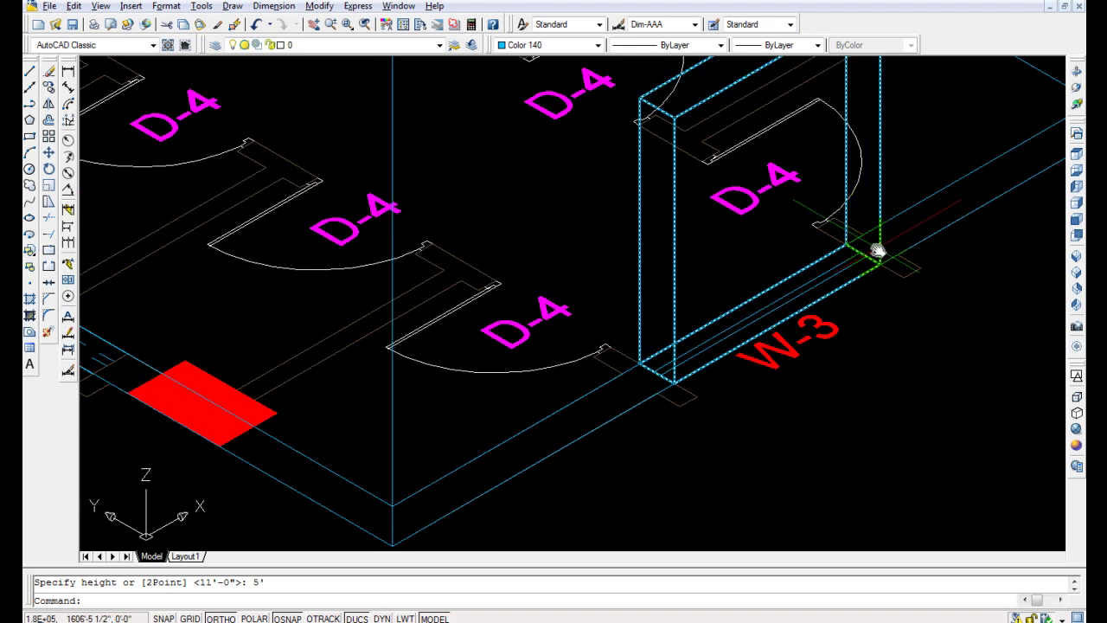
{"action": "scroll", "coordinate": [877, 247], "scroll_direction": "up", "scroll_amount": 2}
{"action": "middle_click_drag", "start_coordinate": [781, 410], "coordinate": [638, 373]}
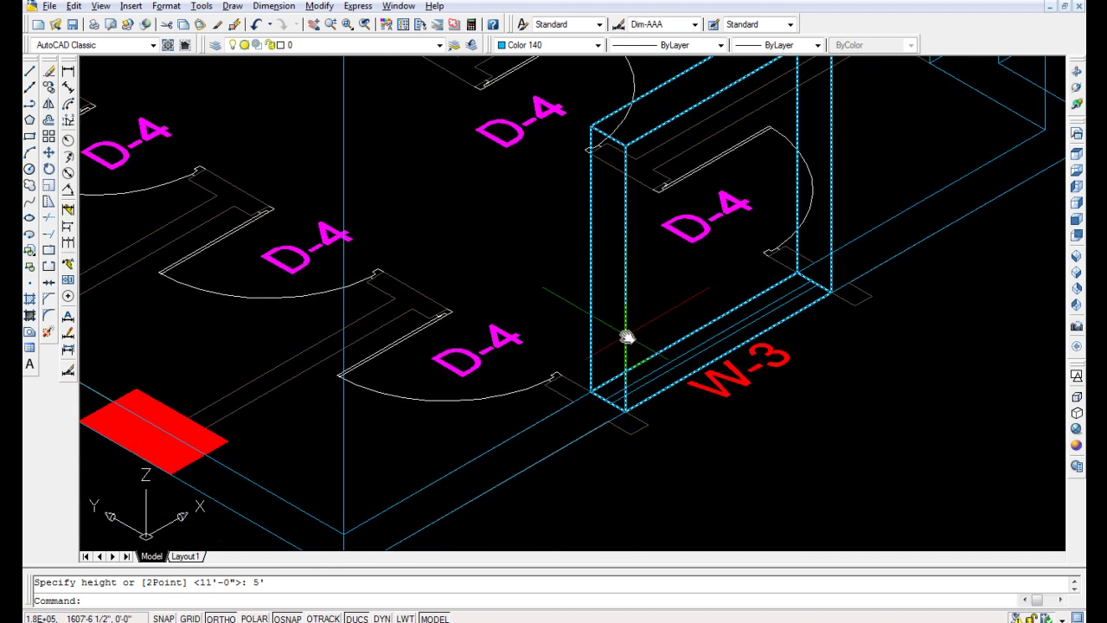
{"action": "scroll", "coordinate": [655, 404], "scroll_direction": "up", "scroll_amount": 2}
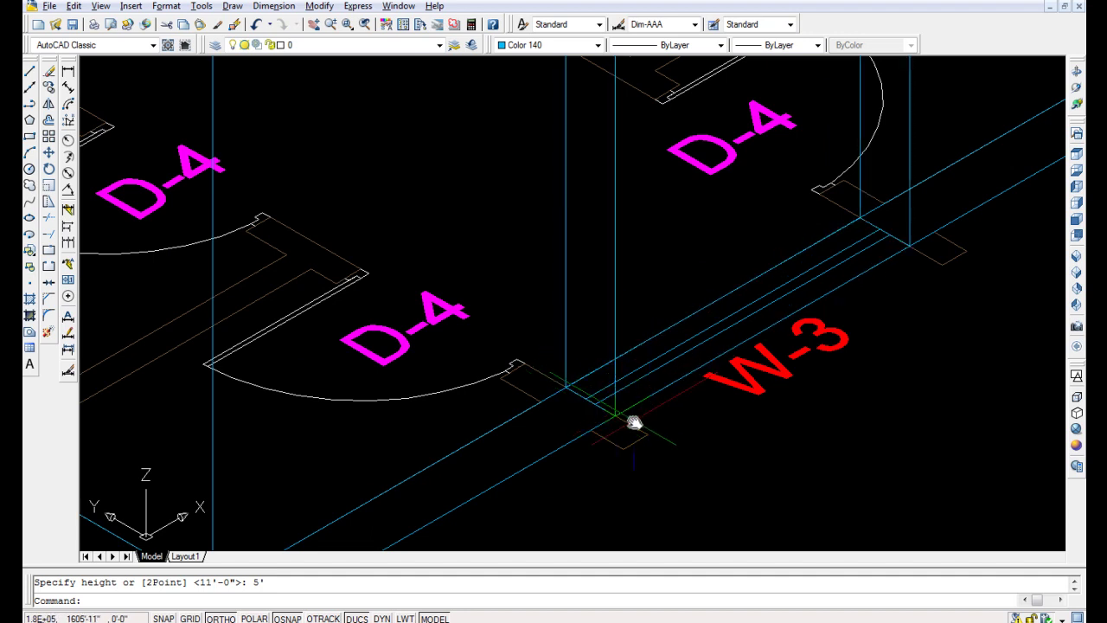
{"action": "scroll", "coordinate": [649, 405], "scroll_direction": "down", "scroll_amount": 2}
{"action": "mouse_move", "coordinate": [669, 378]}
{"action": "middle_mouse_down"}
{"action": "mouse_move", "coordinate": [637, 400]}
{"action": "mouse_move", "coordinate": [618, 374]}
{"action": "middle_mouse_up"}
{"action": "key", "text": "Escape"}
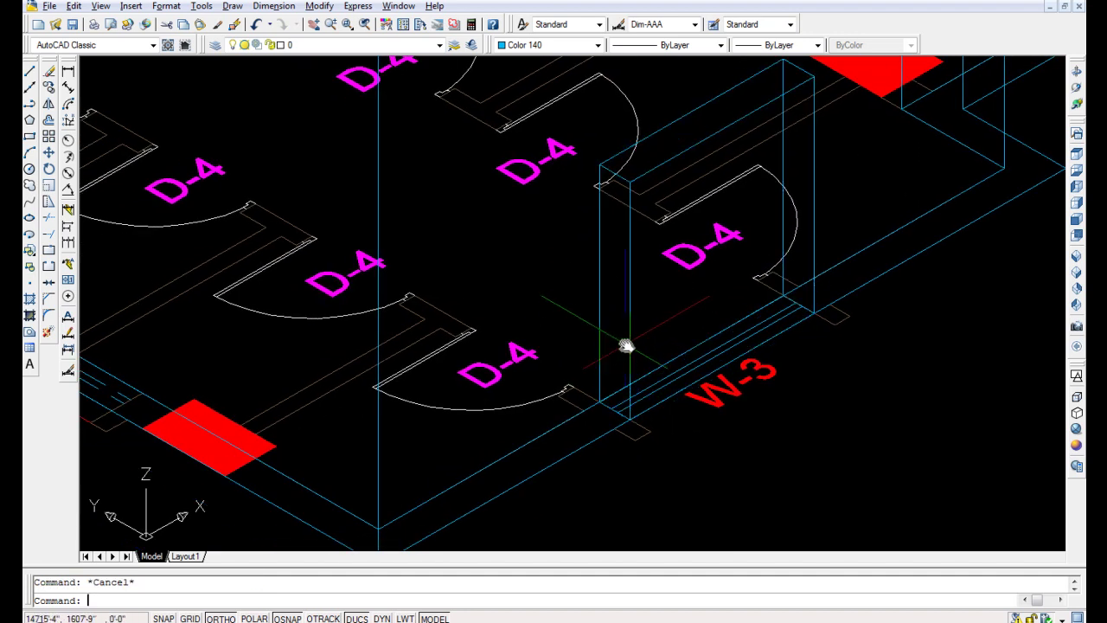
{"action": "middle_click_drag", "start_coordinate": [626, 346], "coordinate": [680, 375]}
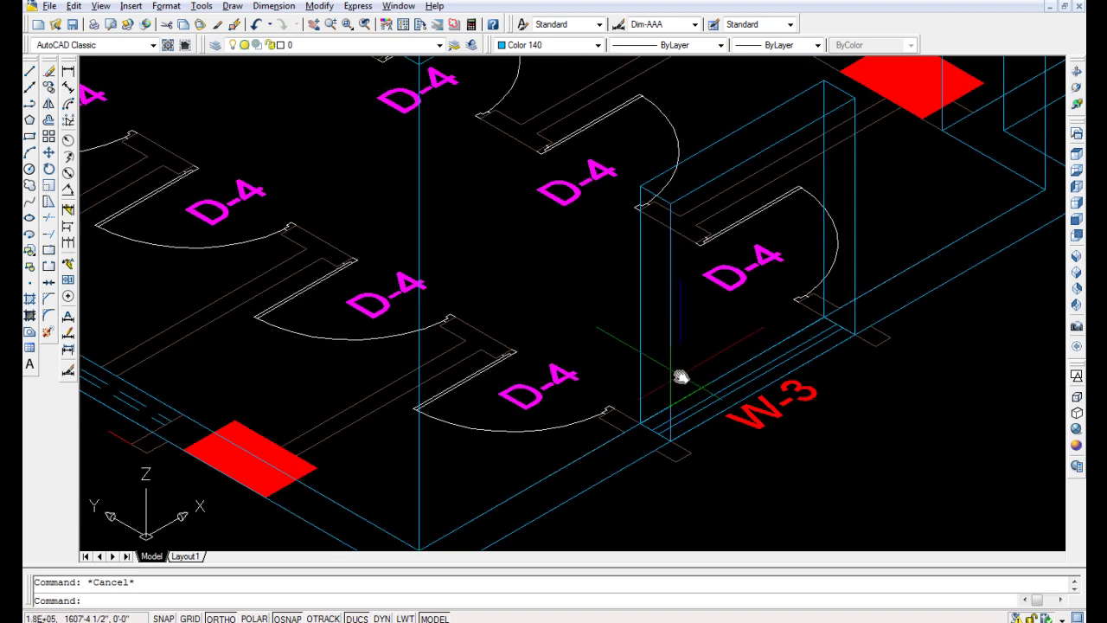
{"action": "type", "text": "m"}
Move the W-3 box from its bottom corner by @0,0,24 to sill height.
{"action": "key", "text": "Return"}
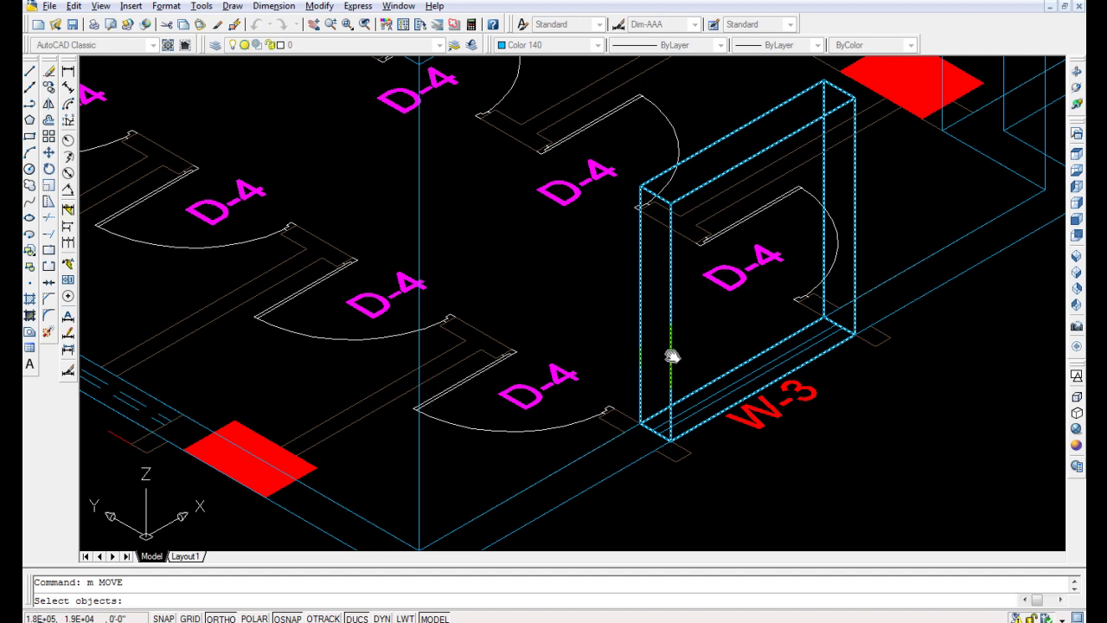
{"action": "left_click", "coordinate": [672, 355]}
{"action": "key", "text": "Return"}
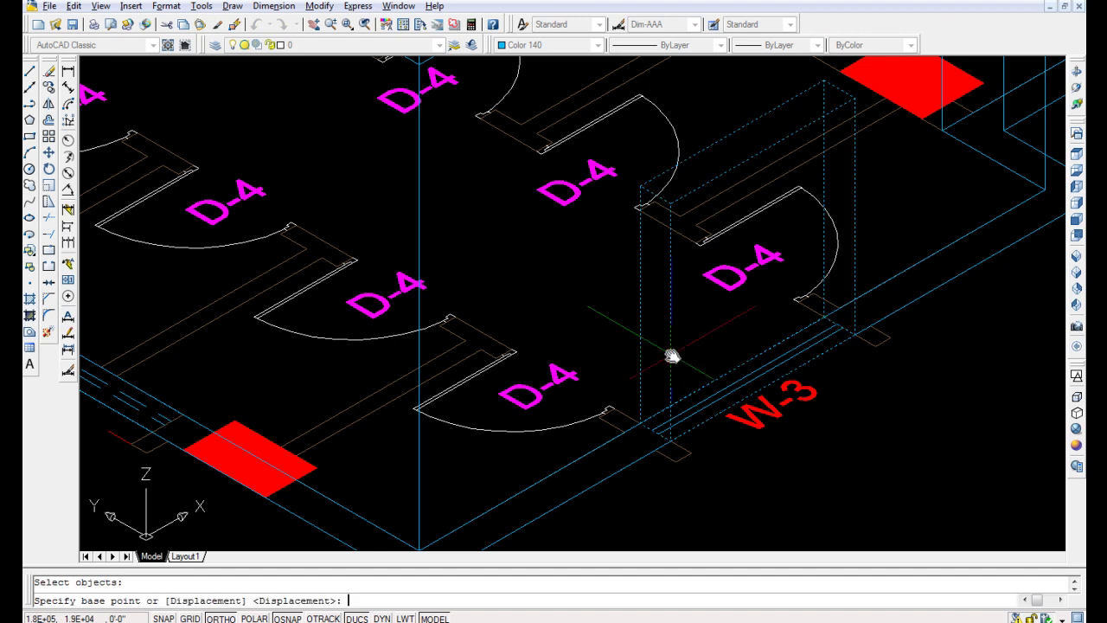
{"action": "left_click", "coordinate": [849, 488]}
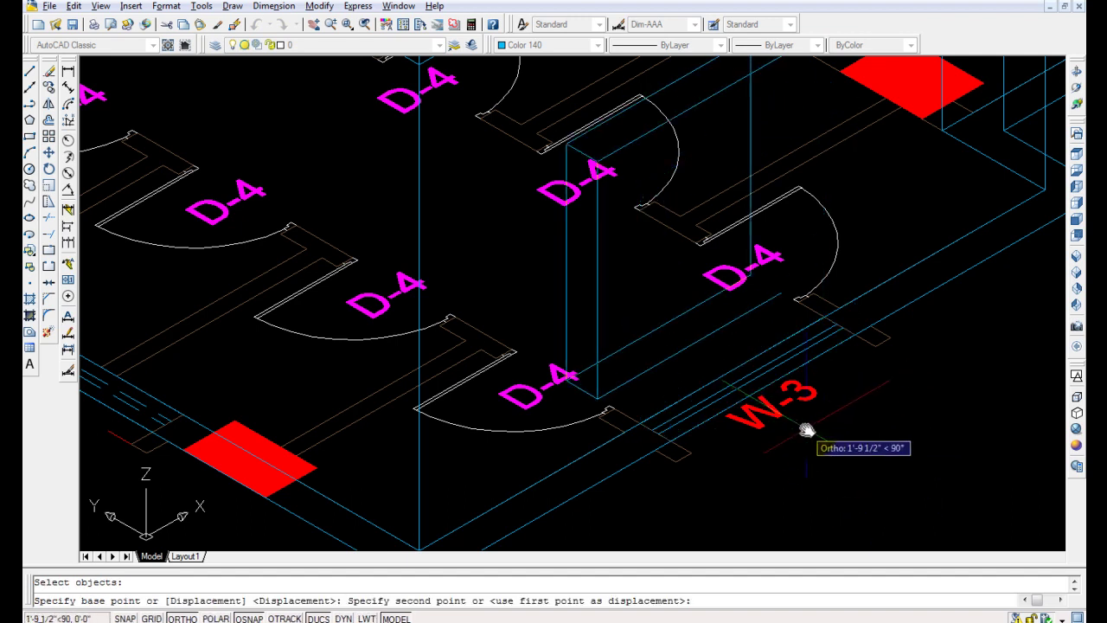
{"action": "type", "text": "@0,0,24"}
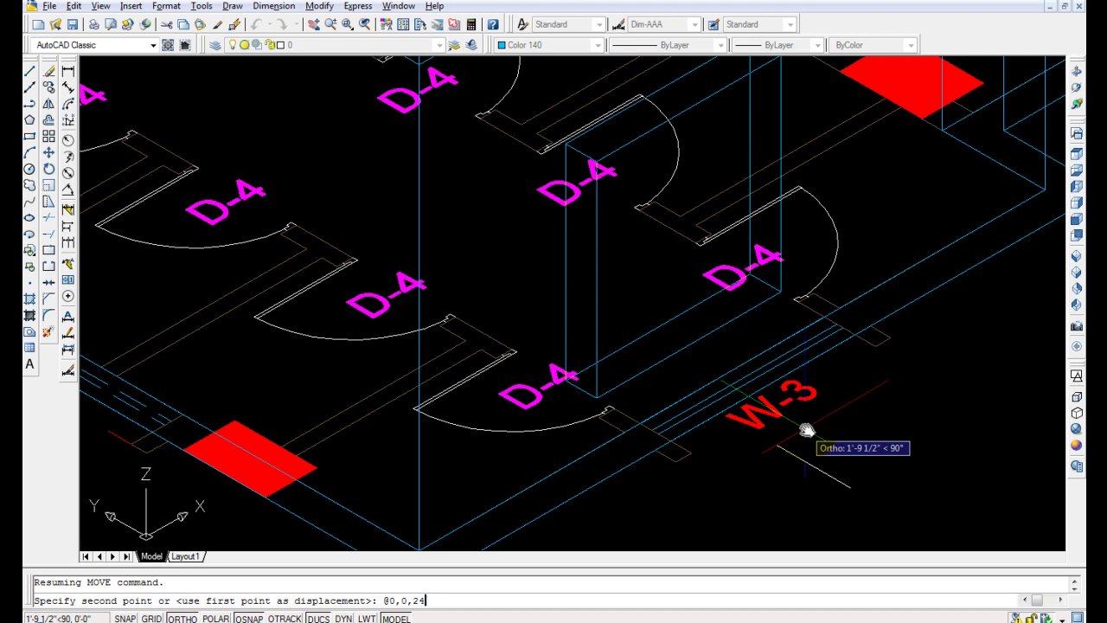
{"action": "key", "text": "Return"}
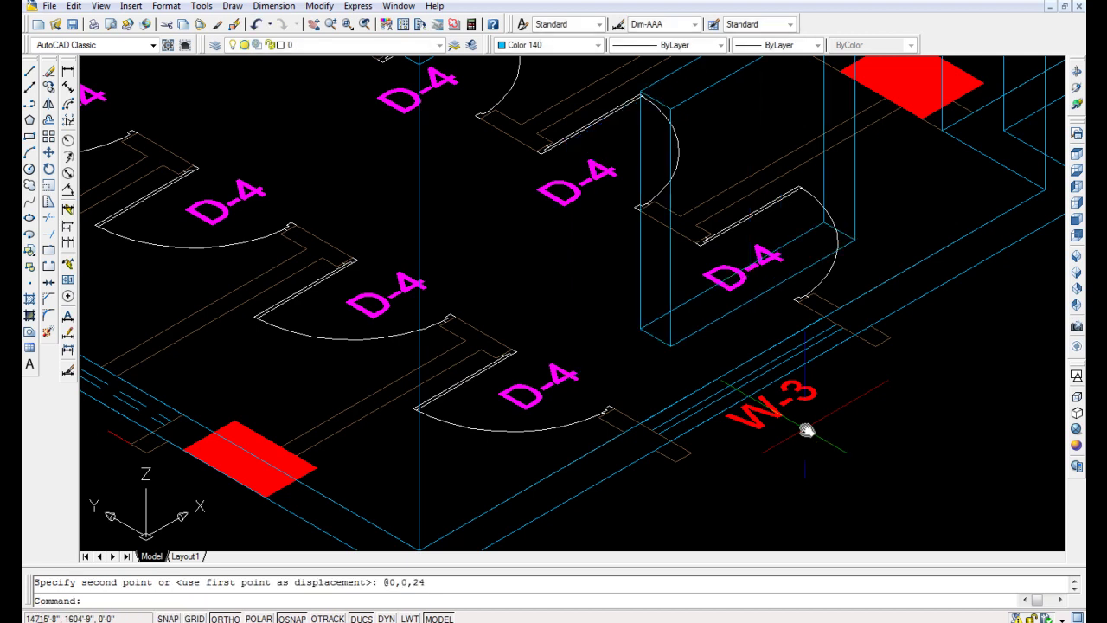
{"action": "key", "text": "Escape"}
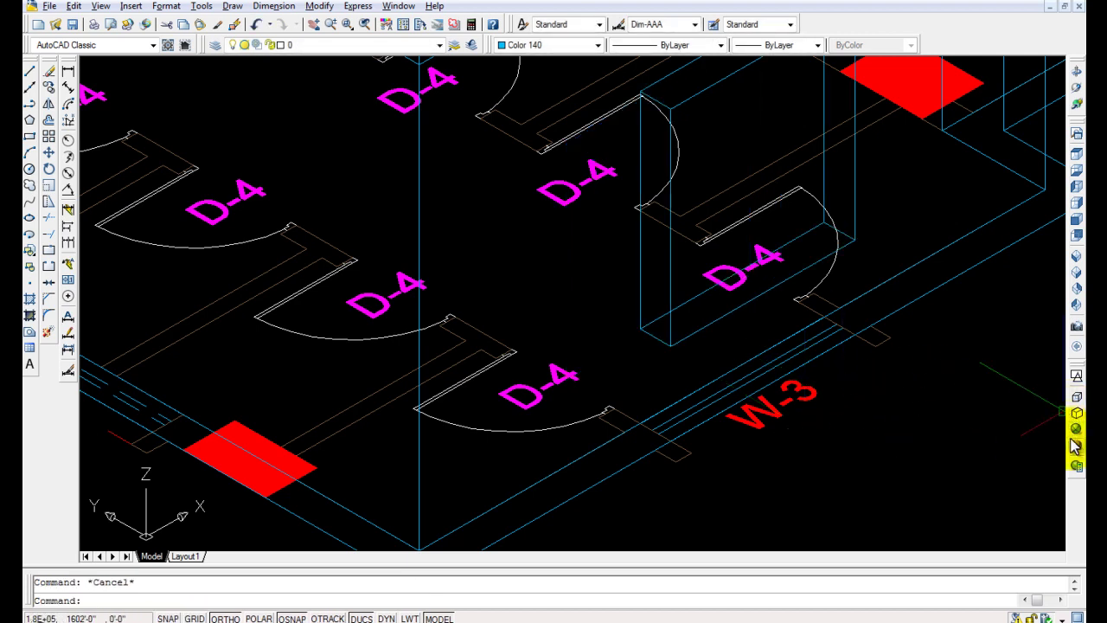
Switch the display to the Conceptual visual style to show the walls as shaded solids.
{"action": "scroll", "coordinate": [966, 415], "scroll_direction": "down", "scroll_amount": 3}
{"action": "middle_click_drag", "start_coordinate": [881, 416], "coordinate": [833, 434]}
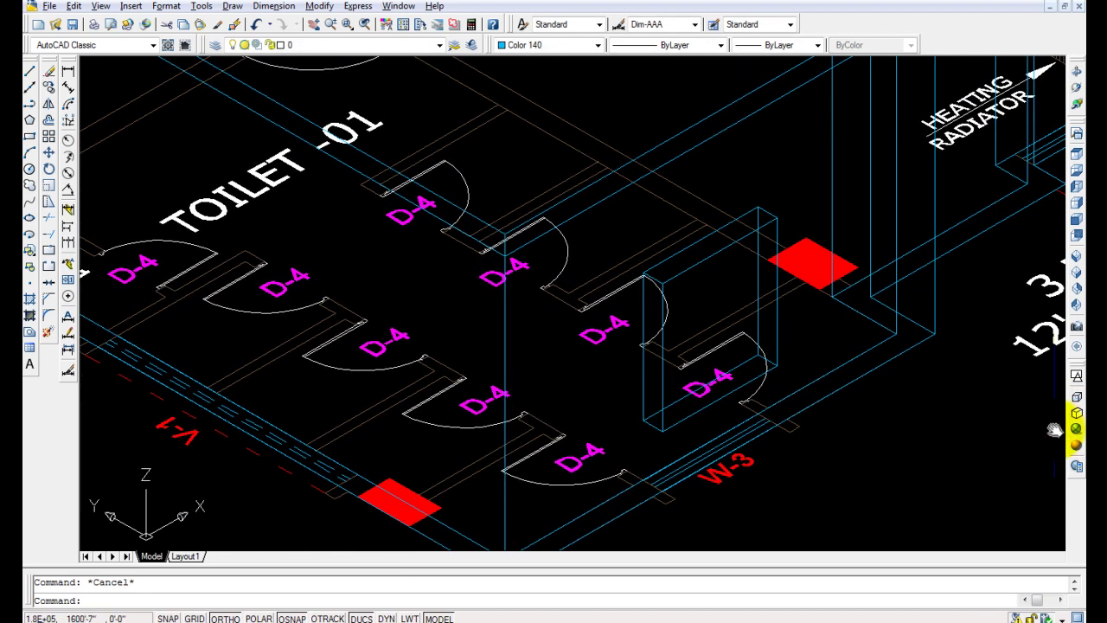
{"action": "left_click", "coordinate": [1077, 446]}
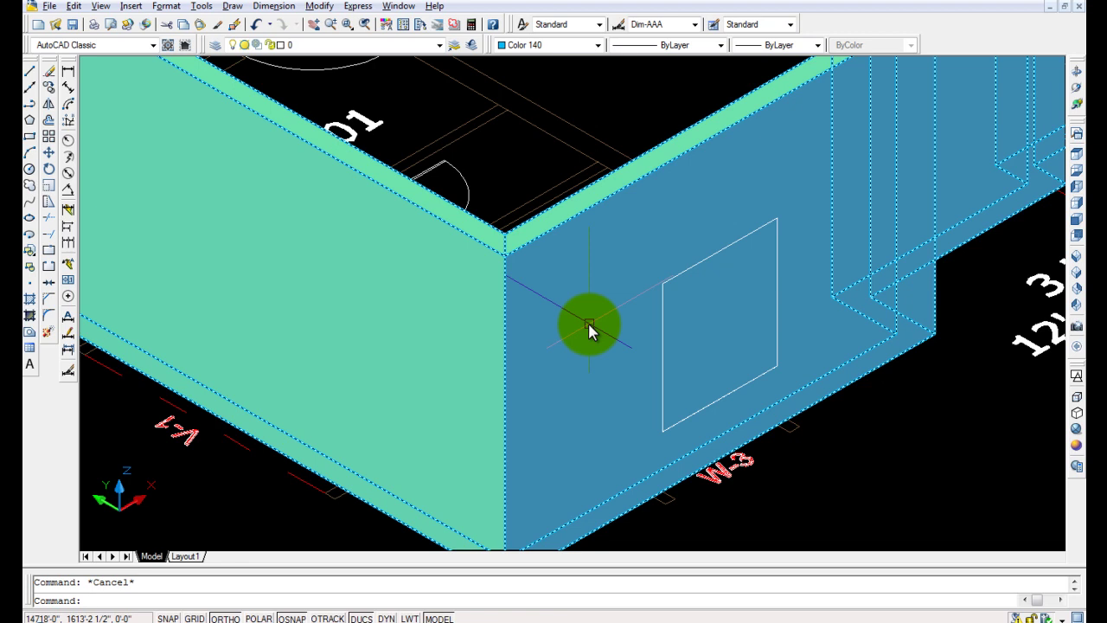
{"action": "type", "text": "su"}
Subtract the W-3 window box from the wall, leaving a real opening.
{"action": "key", "text": "Return"}
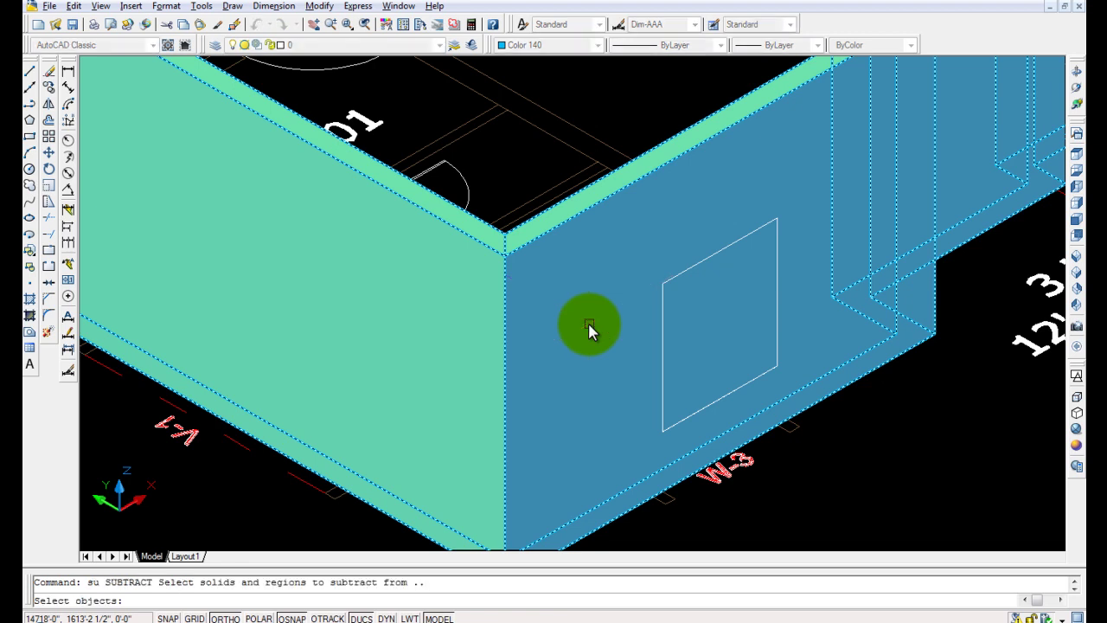
{"action": "left_click", "coordinate": [540, 237]}
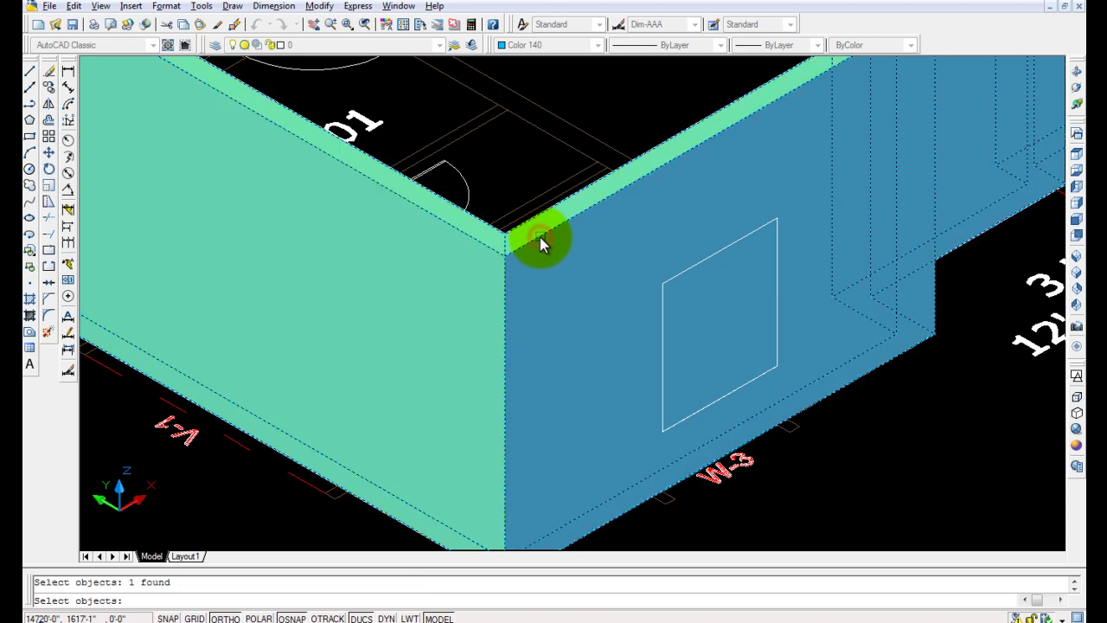
{"action": "key", "text": "Return"}
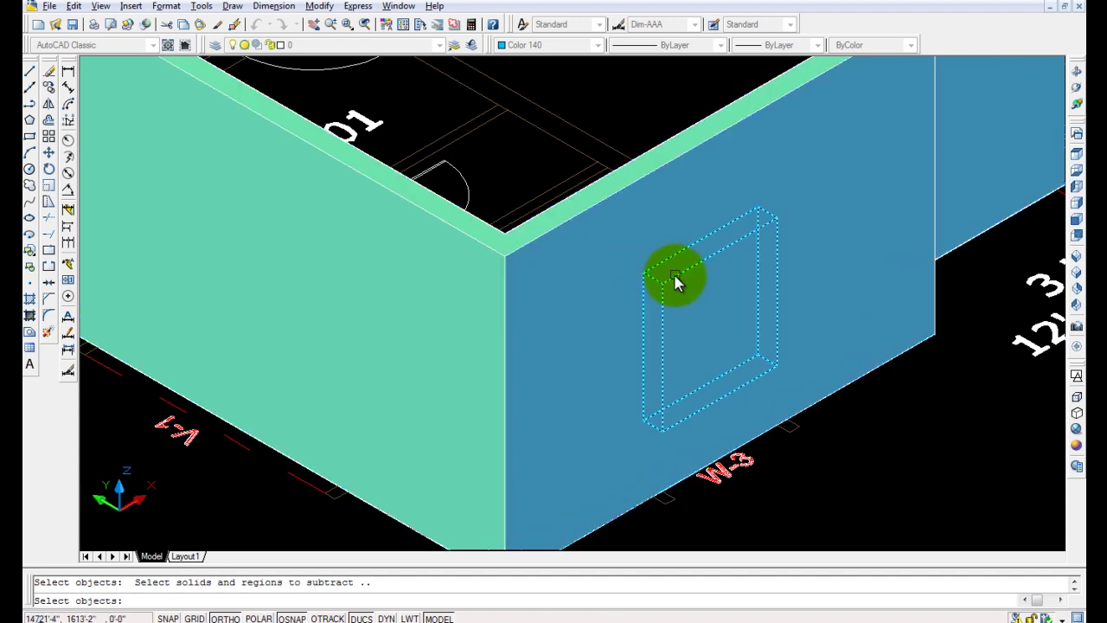
{"action": "left_click", "coordinate": [676, 277]}
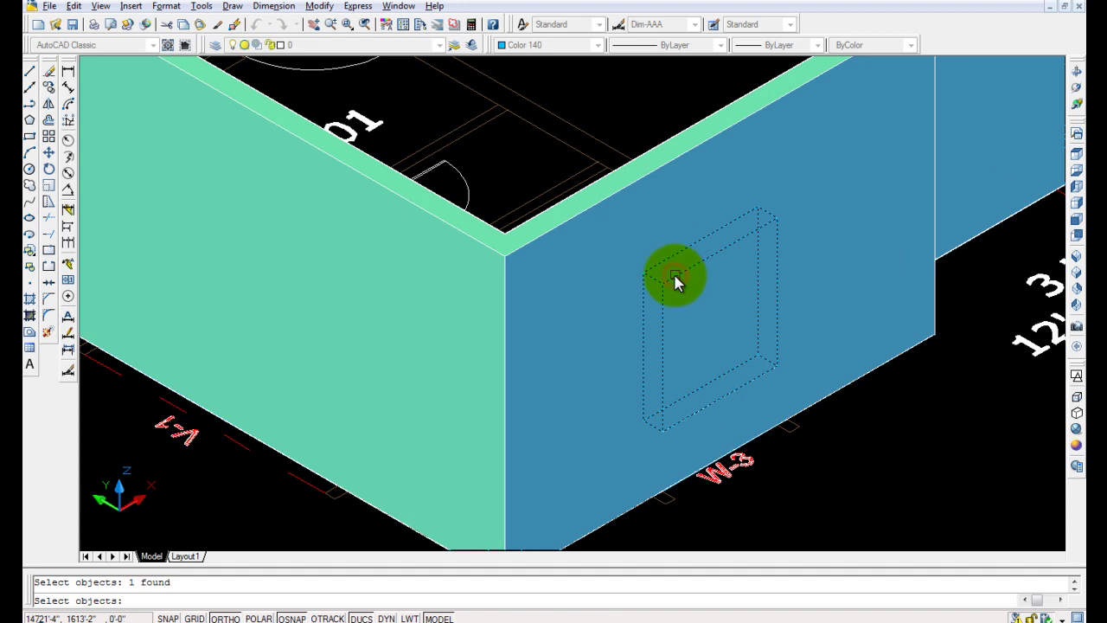
{"action": "key", "text": "Return"}
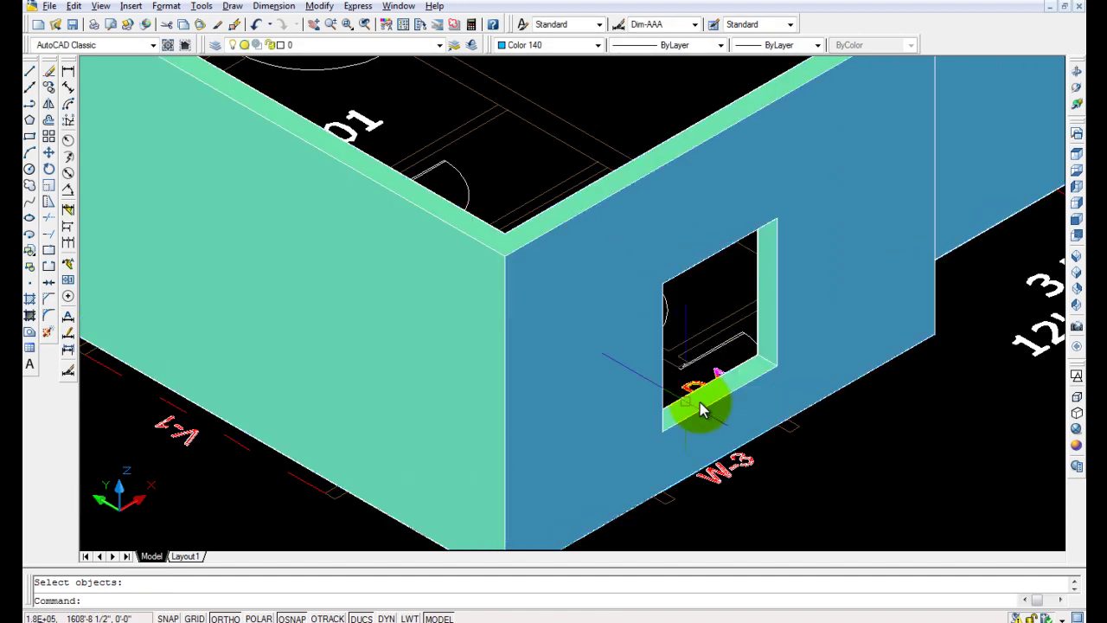
{"action": "scroll", "coordinate": [742, 421], "scroll_direction": "down", "scroll_amount": 3}
{"action": "mouse_move", "coordinate": [648, 424]}
{"action": "middle_mouse_down"}
{"action": "mouse_move", "coordinate": [703, 425]}
{"action": "mouse_move", "coordinate": [633, 420]}
{"action": "middle_mouse_up"}
{"action": "scroll", "coordinate": [632, 420], "scroll_direction": "up", "scroll_amount": 4}
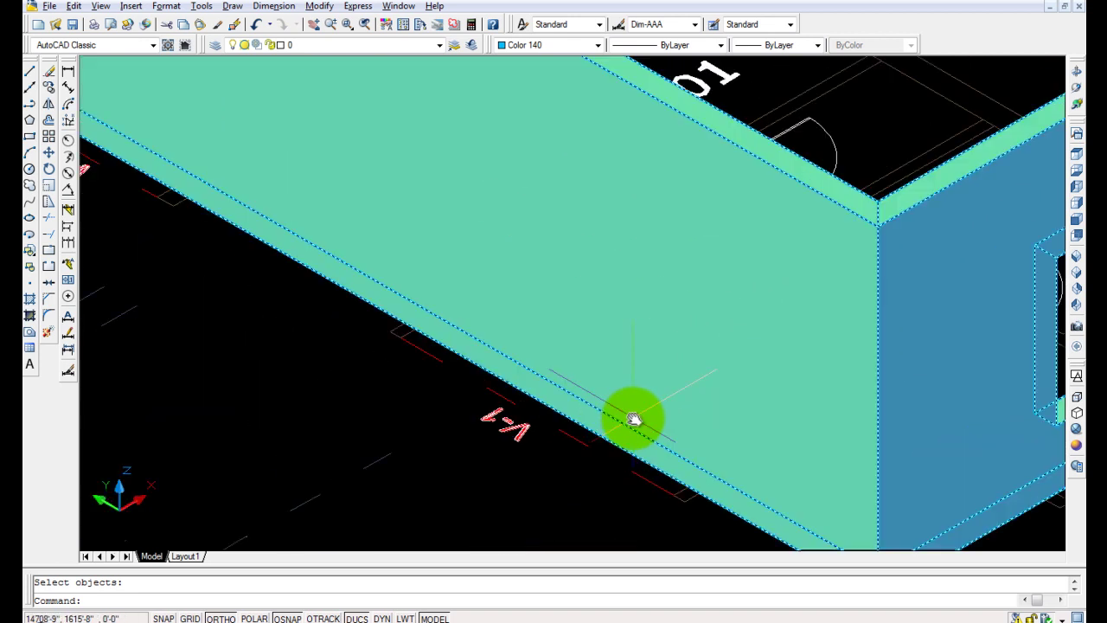
Draw a 2'-tall box spanning the V-1 ventilator opening beside DUCT-1.
{"action": "key", "text": "Escape"}
{"action": "scroll", "coordinate": [703, 465], "scroll_direction": "down", "scroll_amount": 5}
{"action": "scroll", "coordinate": [648, 415], "scroll_direction": "down", "scroll_amount": 2}
{"action": "scroll", "coordinate": [672, 415], "scroll_direction": "down", "scroll_amount": 2}
{"action": "scroll", "coordinate": [648, 421], "scroll_direction": "up", "scroll_amount": 2}
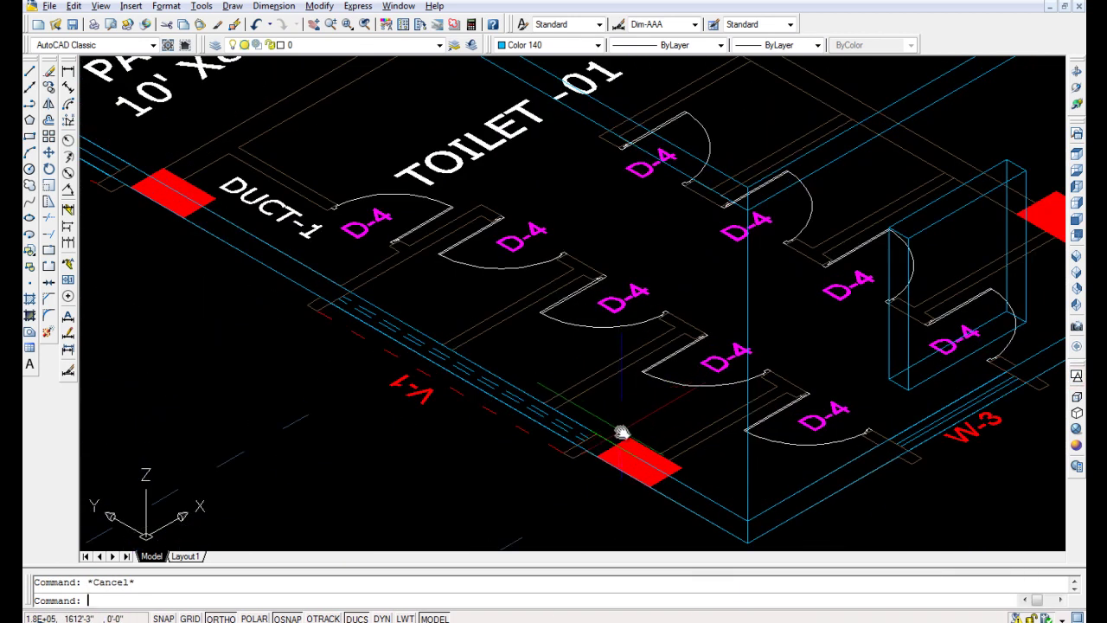
{"action": "scroll", "coordinate": [605, 424], "scroll_direction": "up", "scroll_amount": 3}
{"action": "scroll", "coordinate": [667, 413], "scroll_direction": "up", "scroll_amount": 2}
{"action": "scroll", "coordinate": [667, 412], "scroll_direction": "down", "scroll_amount": 4}
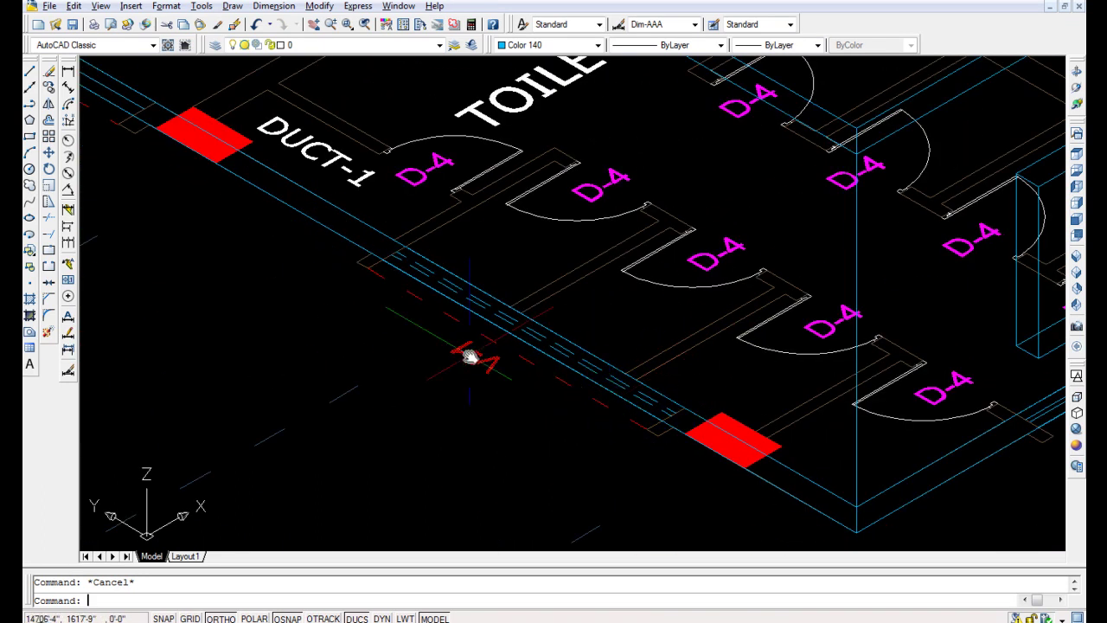
{"action": "scroll", "coordinate": [682, 400], "scroll_direction": "up", "scroll_amount": 2}
{"action": "scroll", "coordinate": [689, 433], "scroll_direction": "up", "scroll_amount": 2}
{"action": "type", "text": "box"}
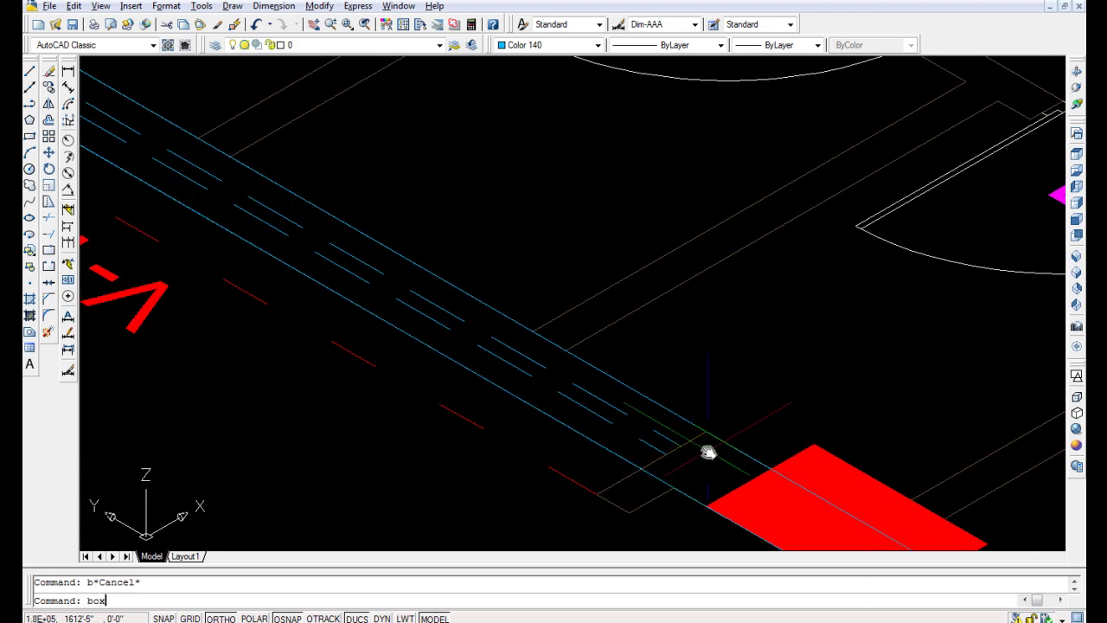
{"action": "key", "text": "Return"}
{"action": "key", "text": "Escape"}
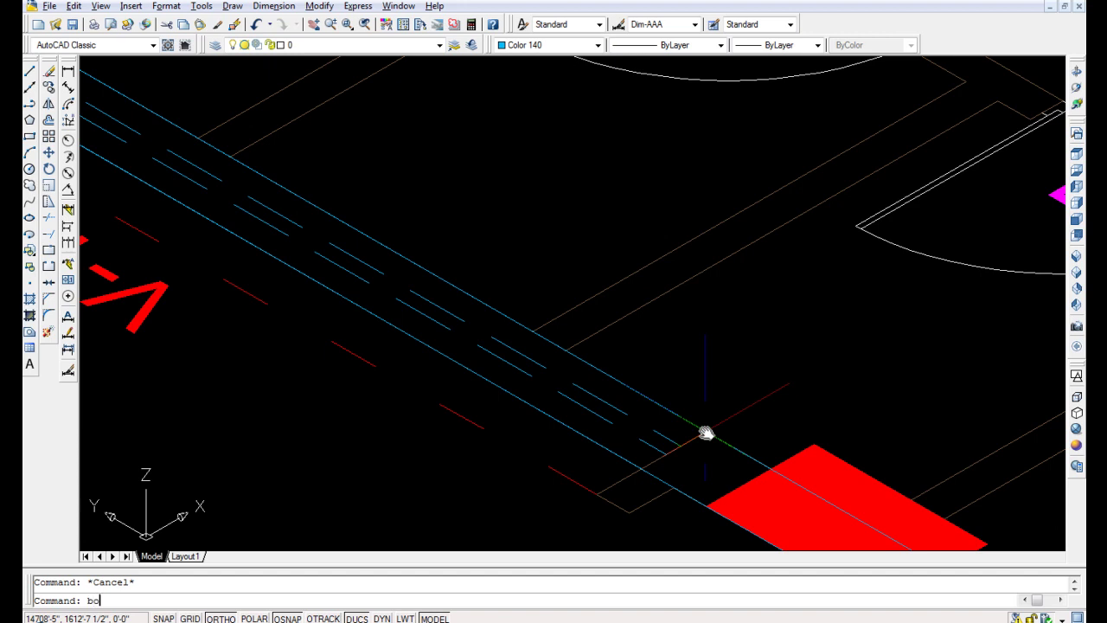
{"action": "type", "text": "x"}
{"action": "key", "text": "Return"}
{"action": "left_click", "coordinate": [704, 434]}
{"action": "scroll", "coordinate": [602, 394], "scroll_direction": "down", "scroll_amount": 1}
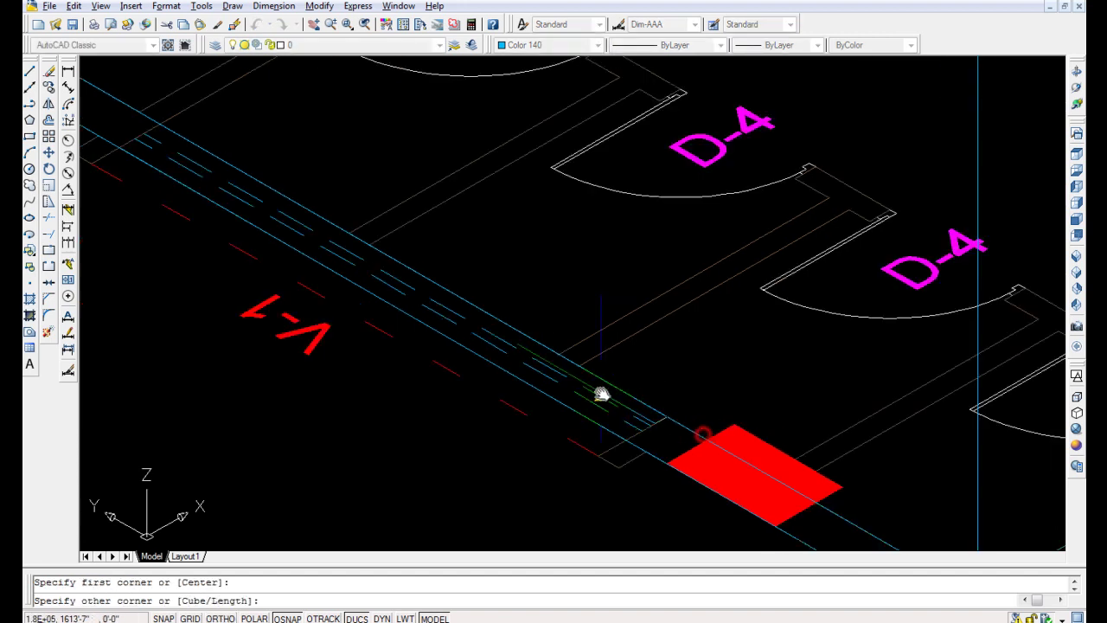
{"action": "scroll", "coordinate": [602, 394], "scroll_direction": "down", "scroll_amount": 1}
{"action": "middle_click_drag", "start_coordinate": [539, 360], "coordinate": [228, 233]}
{"action": "scroll", "coordinate": [184, 220], "scroll_direction": "up", "scroll_amount": 2}
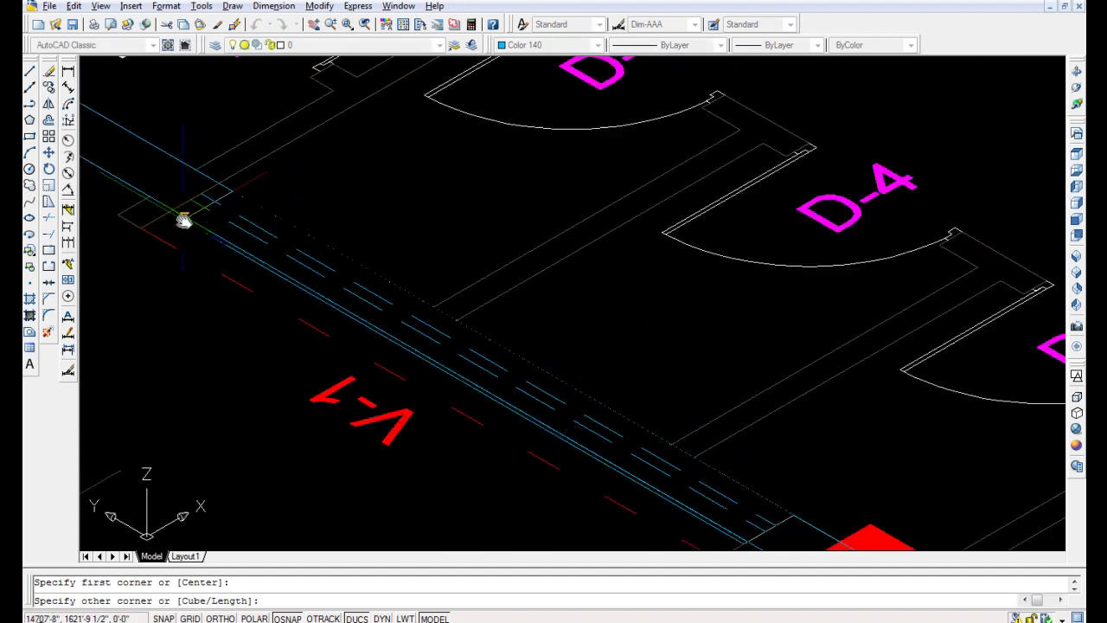
{"action": "left_click", "coordinate": [173, 210]}
{"action": "scroll", "coordinate": [321, 183], "scroll_direction": "down", "scroll_amount": 1}
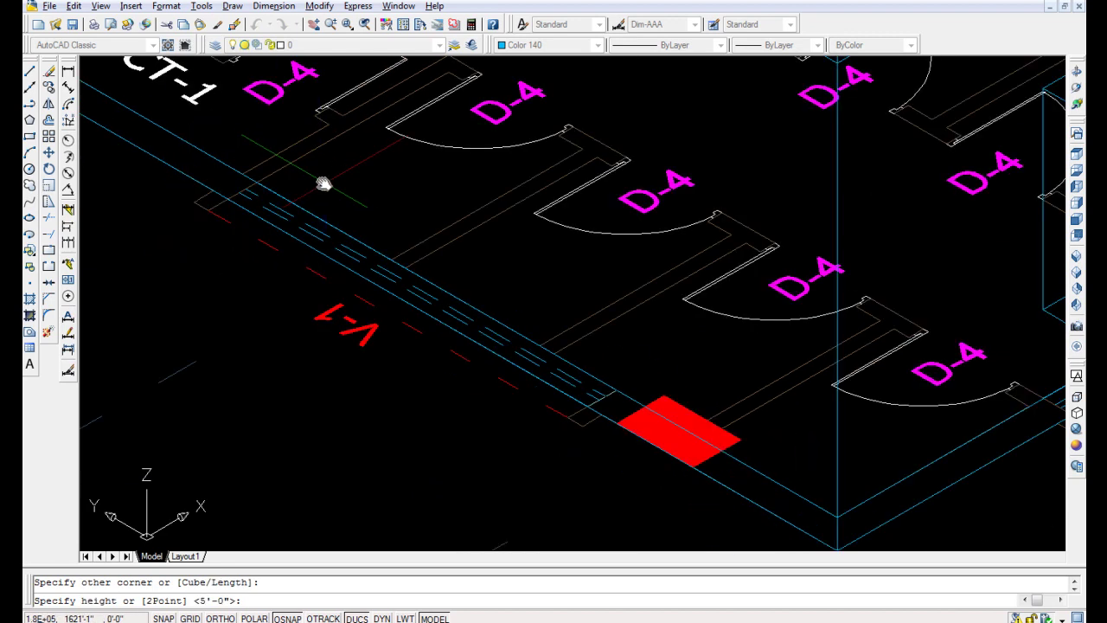
{"action": "middle_click_drag", "start_coordinate": [322, 183], "coordinate": [376, 250]}
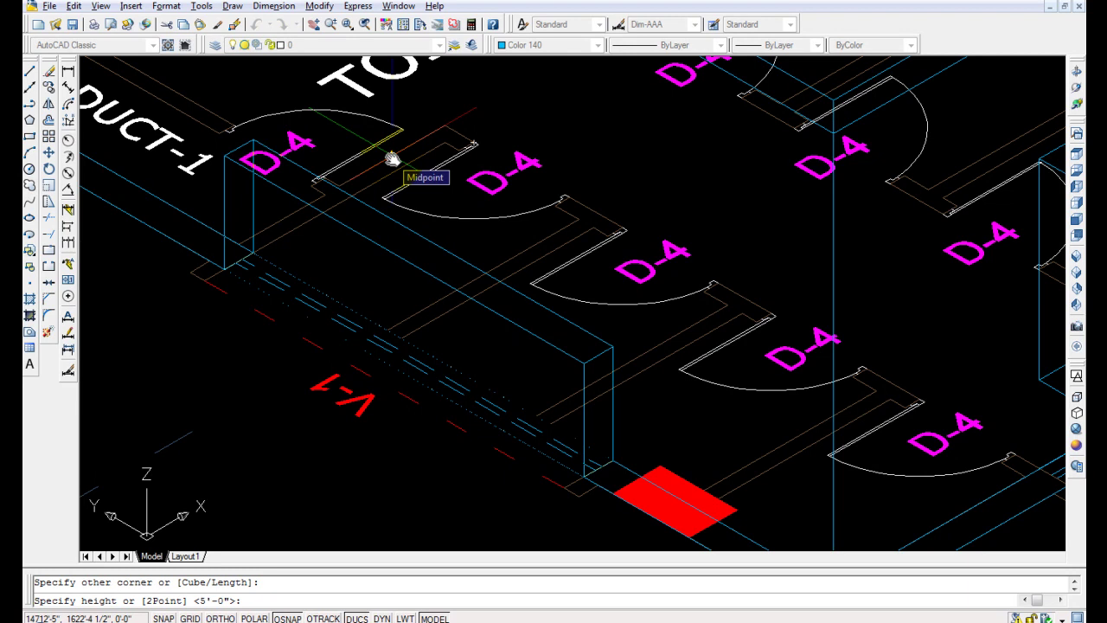
{"action": "type", "text": "2'"}
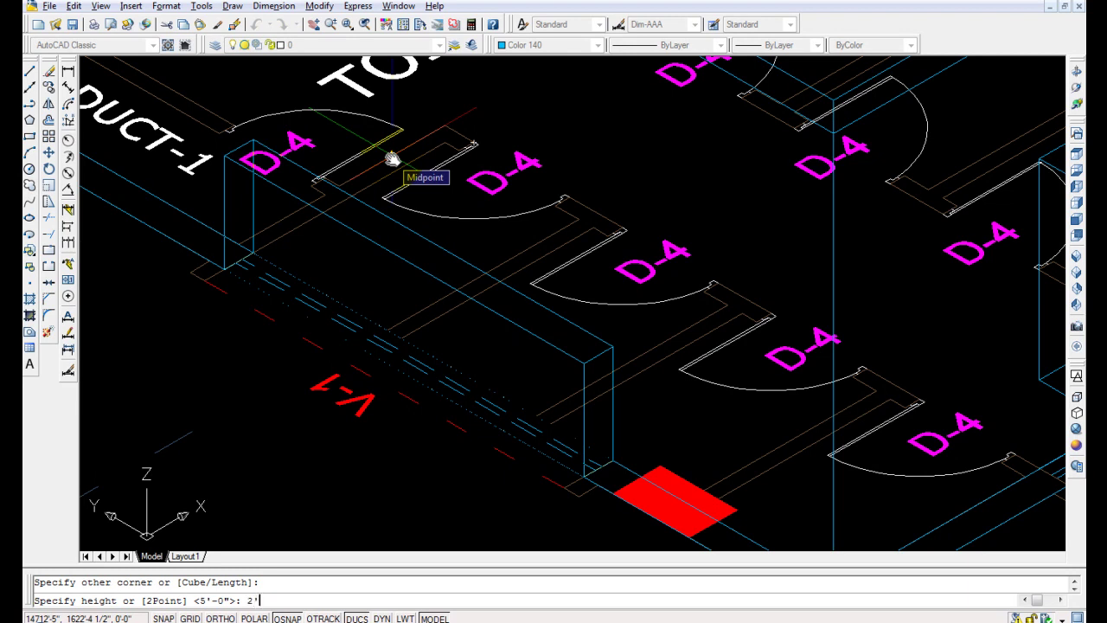
{"action": "key", "text": "Return"}
Zoom toward the W-2 window position and clear the pending box prompt.
{"action": "scroll", "coordinate": [395, 164], "scroll_direction": "down", "scroll_amount": 2}
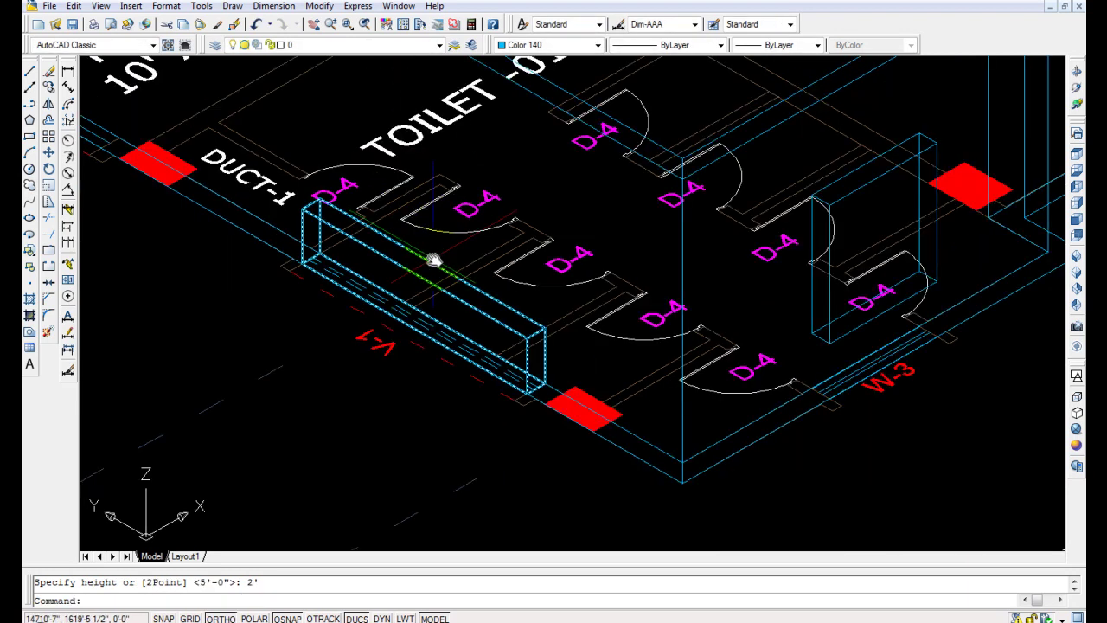
{"action": "scroll", "coordinate": [432, 254], "scroll_direction": "down", "scroll_amount": 2}
{"action": "key", "text": "Escape"}
{"action": "scroll", "coordinate": [585, 331], "scroll_direction": "up", "scroll_amount": 2}
{"action": "scroll", "coordinate": [585, 332], "scroll_direction": "up", "scroll_amount": 1}
{"action": "scroll", "coordinate": [586, 314], "scroll_direction": "up", "scroll_amount": 2}
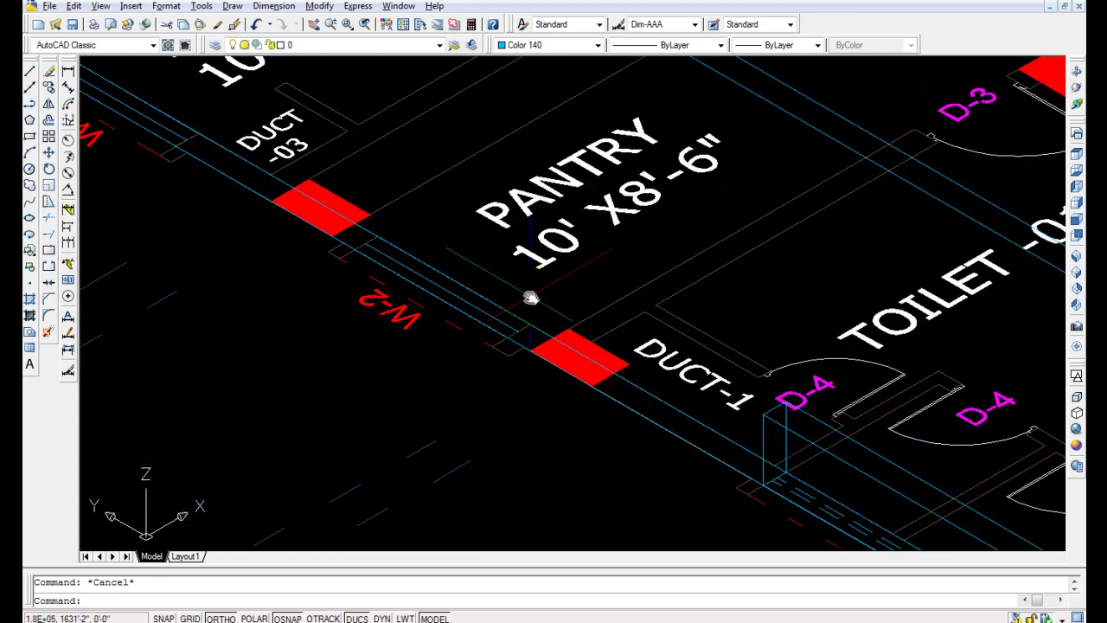
{"action": "scroll", "coordinate": [528, 296], "scroll_direction": "up", "scroll_amount": 1}
{"action": "scroll", "coordinate": [539, 314], "scroll_direction": "up", "scroll_amount": 1}
{"action": "scroll", "coordinate": [606, 356], "scroll_direction": "up", "scroll_amount": 3}
{"action": "key", "text": "Return"}
{"action": "key", "text": "Escape"}
{"action": "key", "text": "Escape"}
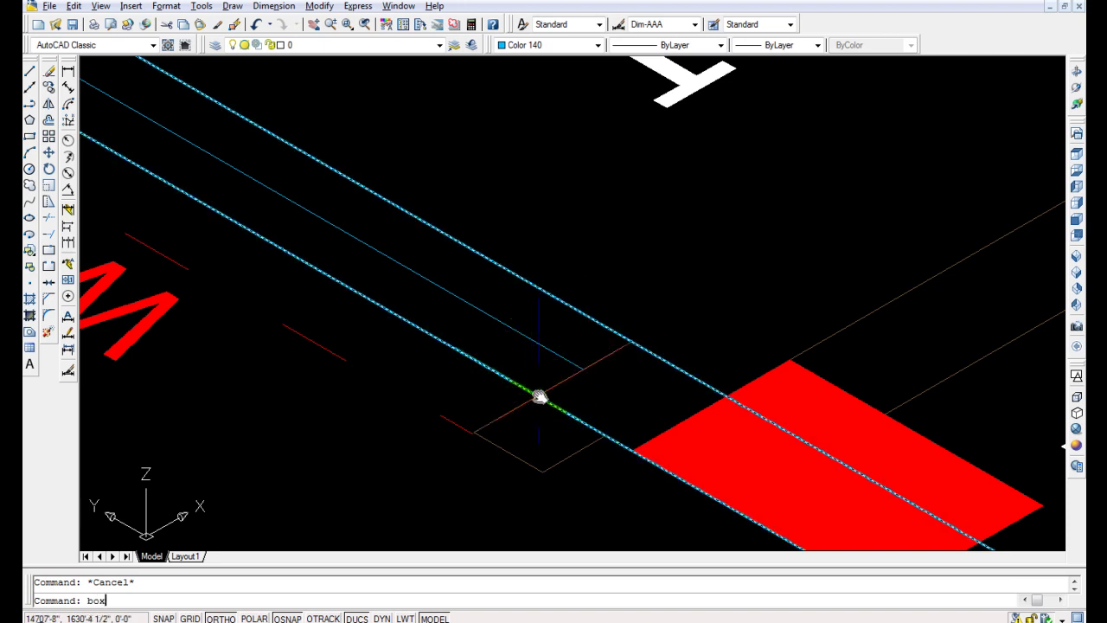
Draw a 5'-tall box over the W-2 window opening.
{"action": "key", "text": "Return"}
{"action": "left_click", "coordinate": [537, 397]}
{"action": "scroll", "coordinate": [470, 282], "scroll_direction": "down", "scroll_amount": 3}
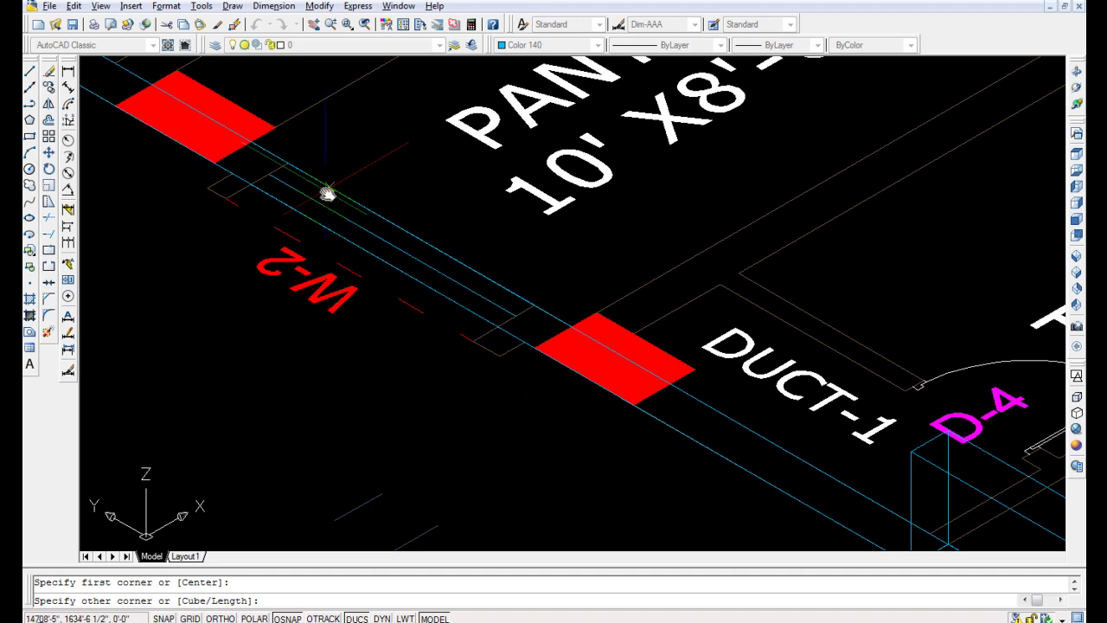
{"action": "left_click", "coordinate": [287, 162]}
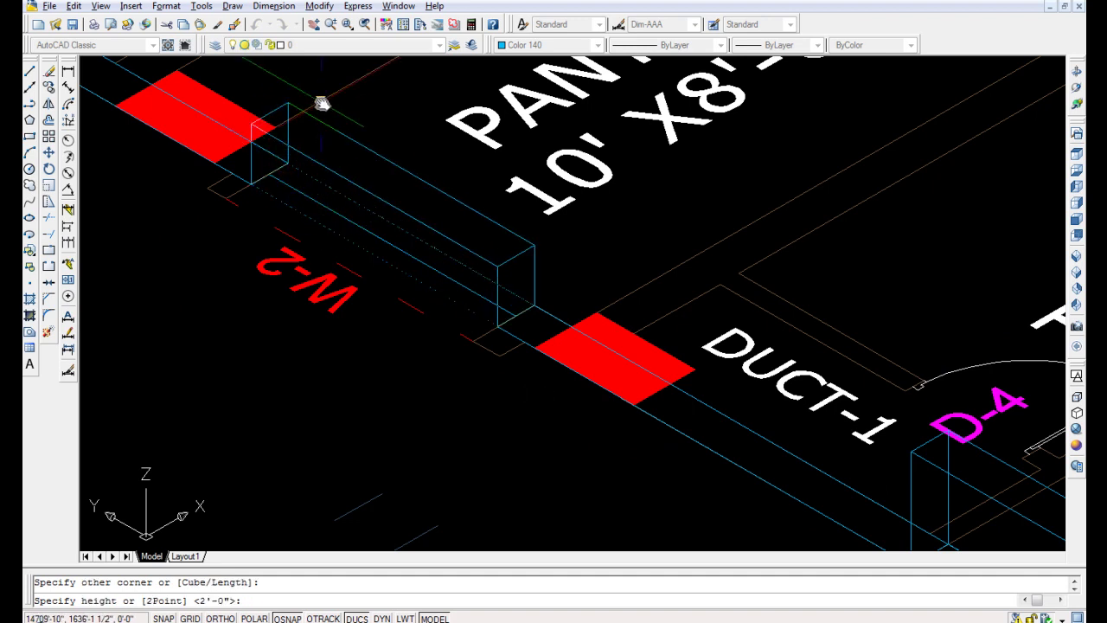
{"action": "type", "text": "5"}
{"action": "key", "text": "Return"}
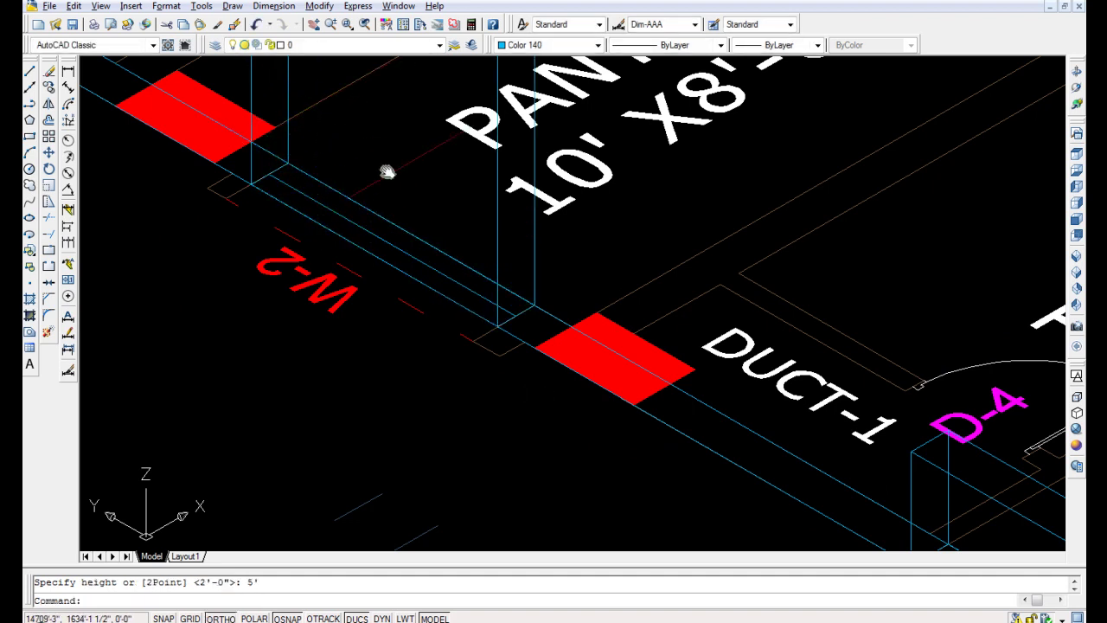
{"action": "key", "text": "Escape"}
{"action": "scroll", "coordinate": [388, 171], "scroll_direction": "down", "scroll_amount": 3}
{"action": "scroll", "coordinate": [554, 426], "scroll_direction": "up", "scroll_amount": 2}
{"action": "scroll", "coordinate": [406, 326], "scroll_direction": "up", "scroll_amount": 2}
{"action": "scroll", "coordinate": [439, 340], "scroll_direction": "up", "scroll_amount": 3}
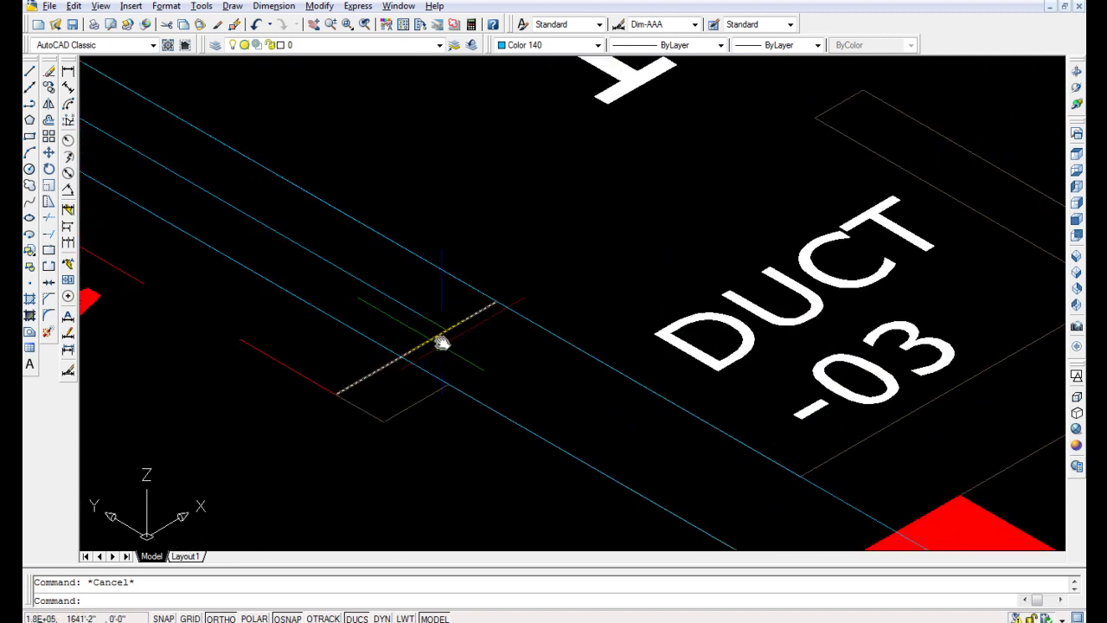
Draw a 5'-tall box over the W-5 window opening beside the store wall.
{"action": "key", "text": "Return"}
{"action": "left_click", "coordinate": [403, 356]}
{"action": "scroll", "coordinate": [403, 285], "scroll_direction": "down", "scroll_amount": 2}
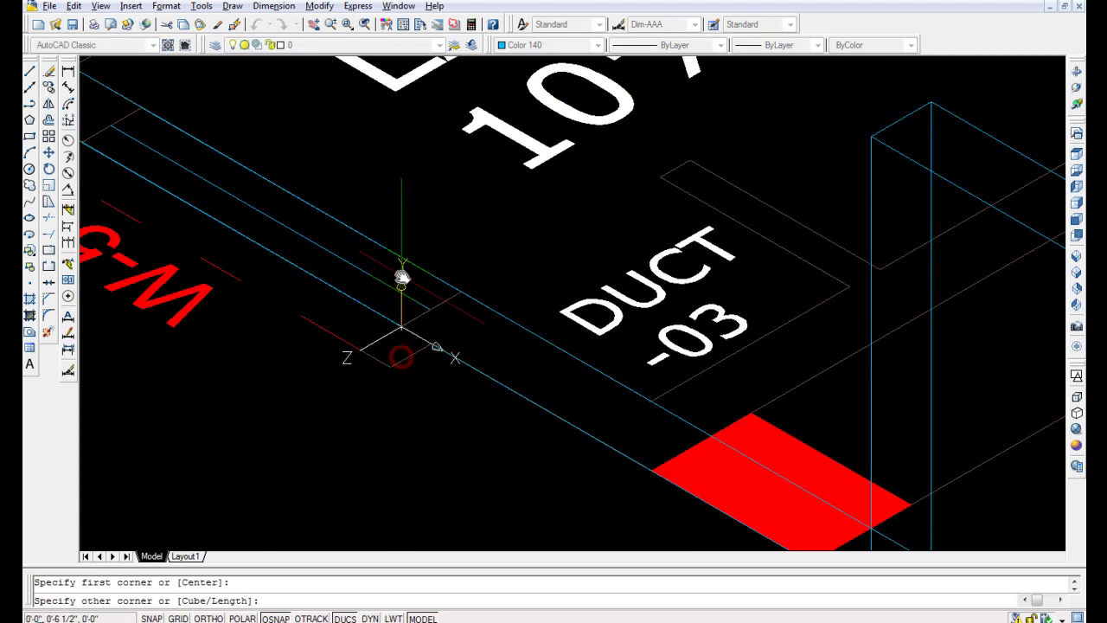
{"action": "scroll", "coordinate": [395, 237], "scroll_direction": "down", "scroll_amount": 2}
{"action": "key", "text": "Escape"}
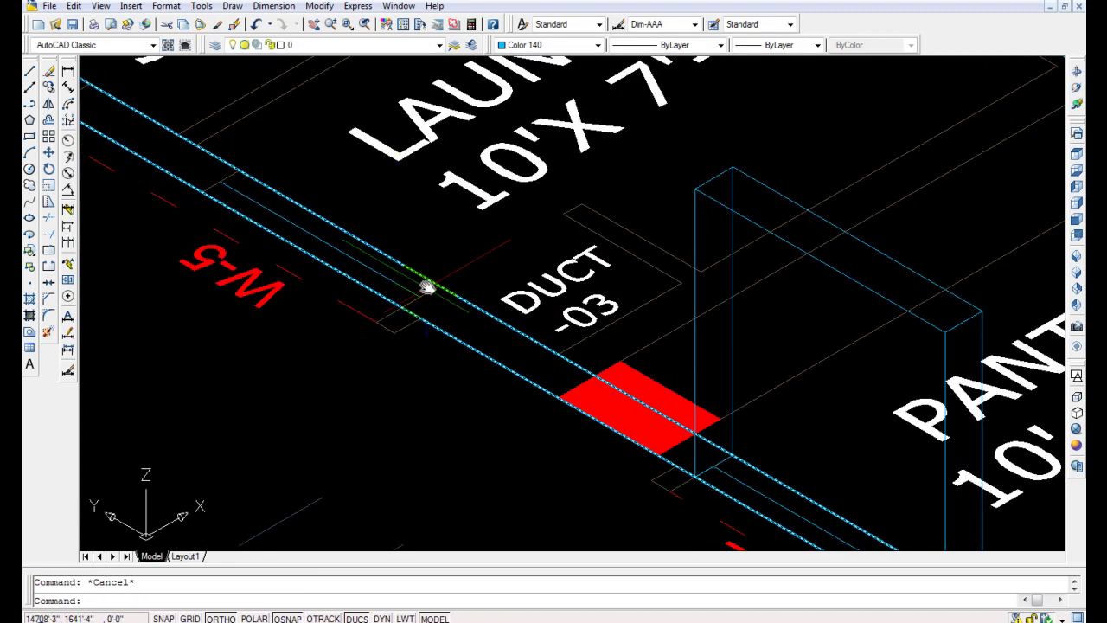
{"action": "scroll", "coordinate": [407, 298], "scroll_direction": "up", "scroll_amount": 4}
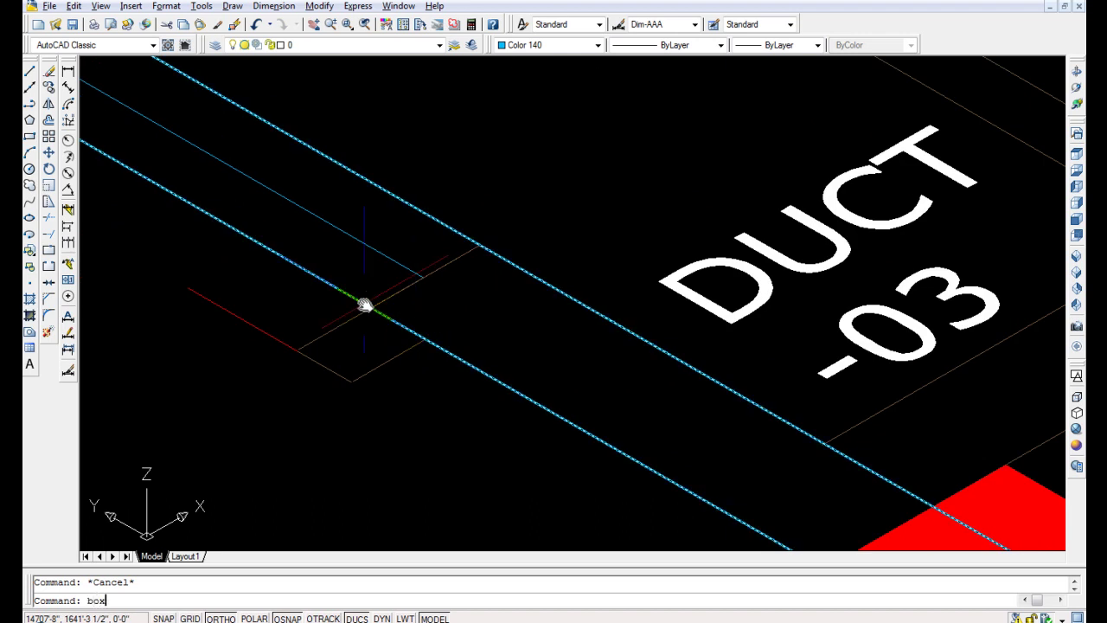
{"action": "key", "text": "Return"}
{"action": "left_click", "coordinate": [371, 308]}
{"action": "scroll", "coordinate": [361, 252], "scroll_direction": "down", "scroll_amount": 2}
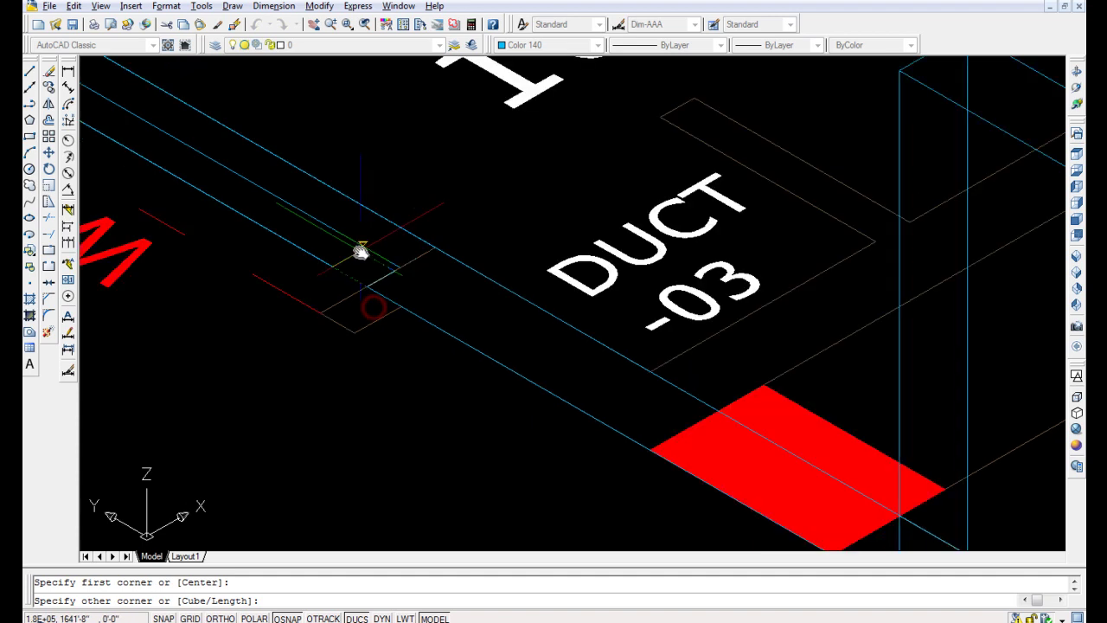
{"action": "scroll", "coordinate": [360, 252], "scroll_direction": "down", "scroll_amount": 2}
{"action": "scroll", "coordinate": [338, 240], "scroll_direction": "down", "scroll_amount": 1}
{"action": "left_click", "coordinate": [268, 210]}
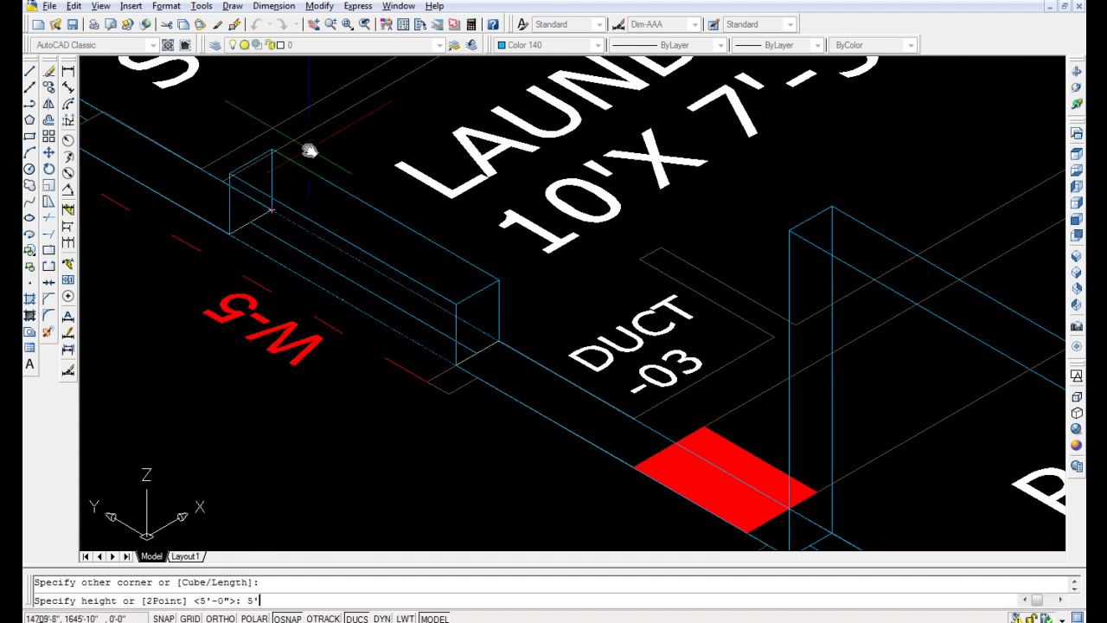
{"action": "key", "text": "Return"}
{"action": "scroll", "coordinate": [323, 207], "scroll_direction": "down", "scroll_amount": 3}
{"action": "scroll", "coordinate": [571, 371], "scroll_direction": "up", "scroll_amount": 2}
{"action": "scroll", "coordinate": [475, 344], "scroll_direction": "up", "scroll_amount": 2}
{"action": "scroll", "coordinate": [475, 343], "scroll_direction": "up", "scroll_amount": 2}
{"action": "key", "text": "Escape"}
{"action": "scroll", "coordinate": [507, 376], "scroll_direction": "up", "scroll_amount": 2}
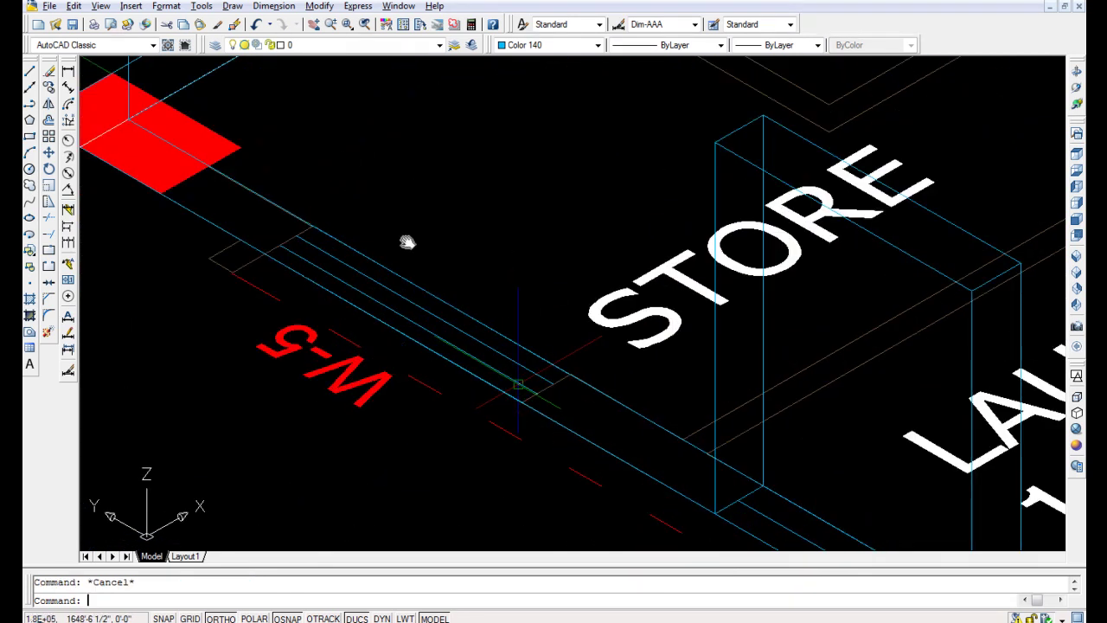
Zoom out and pan to frame E.R, Store, Laundry, Pantry and Toilet-01 with their window boxes.
{"action": "scroll", "coordinate": [458, 277], "scroll_direction": "down", "scroll_amount": 3}
{"action": "scroll", "coordinate": [715, 364], "scroll_direction": "down", "scroll_amount": 1}
{"action": "mouse_move", "coordinate": [718, 366]}
{"action": "middle_mouse_down"}
{"action": "mouse_move", "coordinate": [574, 352]}
{"action": "mouse_move", "coordinate": [708, 369]}
{"action": "middle_mouse_up"}
{"action": "scroll", "coordinate": [575, 353], "scroll_direction": "down", "scroll_amount": 2}
{"action": "scroll", "coordinate": [643, 390], "scroll_direction": "down", "scroll_amount": 1}
{"action": "scroll", "coordinate": [614, 413], "scroll_direction": "up", "scroll_amount": 1}
{"action": "scroll", "coordinate": [712, 406], "scroll_direction": "down", "scroll_amount": 1}
{"action": "scroll", "coordinate": [638, 396], "scroll_direction": "up", "scroll_amount": 1}
{"action": "scroll", "coordinate": [810, 440], "scroll_direction": "down", "scroll_amount": 2}
{"action": "scroll", "coordinate": [837, 423], "scroll_direction": "up", "scroll_amount": 1}
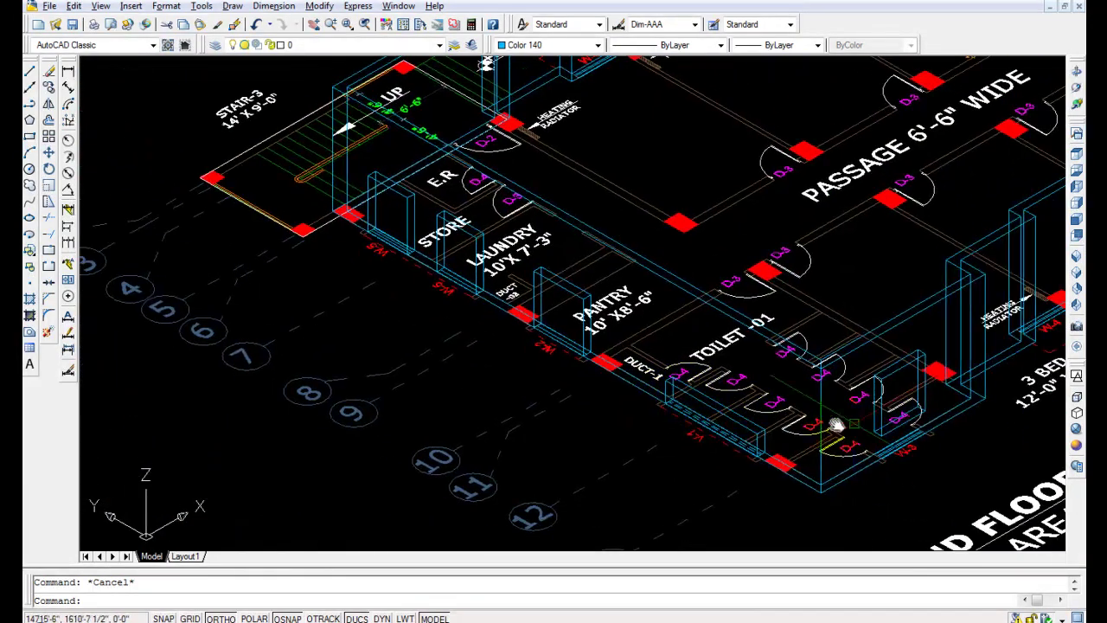
{"action": "scroll", "coordinate": [836, 424], "scroll_direction": "up", "scroll_amount": 2}
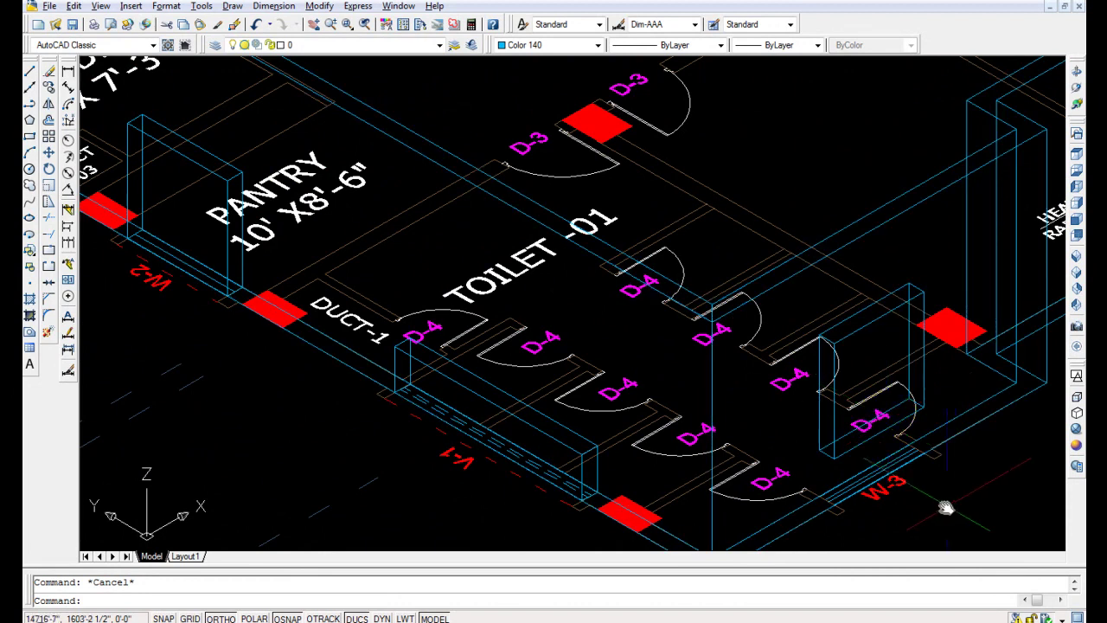
{"action": "middle_click_drag", "start_coordinate": [940, 502], "coordinate": [939, 433]}
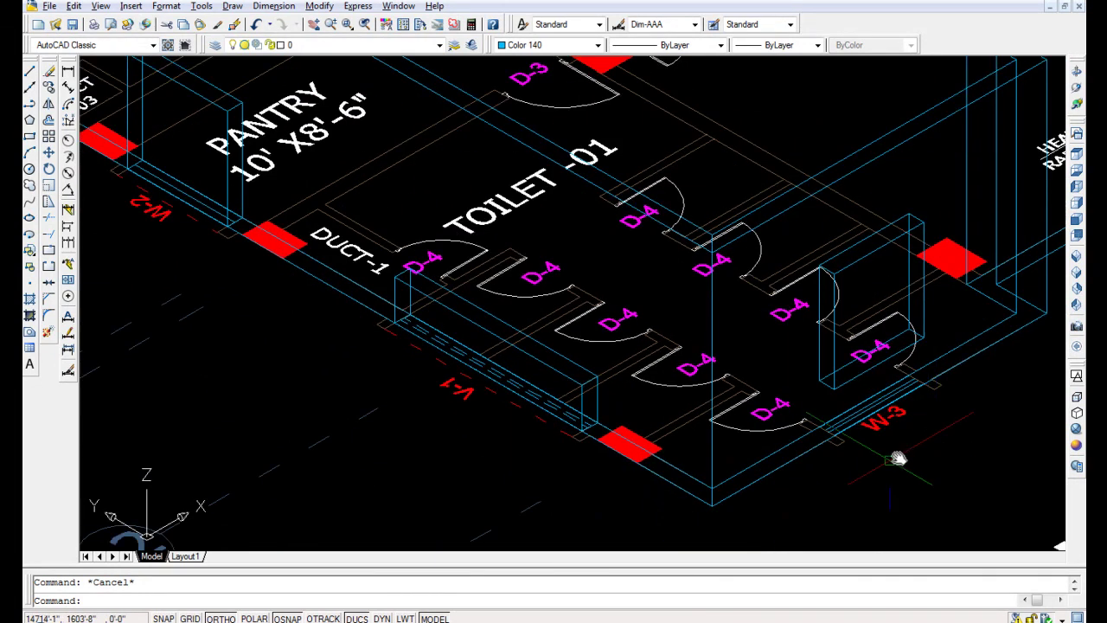
{"action": "middle_click_drag", "start_coordinate": [632, 452], "coordinate": [732, 453]}
{"action": "mouse_move", "coordinate": [459, 359]}
{"action": "middle_mouse_down"}
{"action": "mouse_move", "coordinate": [546, 395]}
{"action": "mouse_move", "coordinate": [661, 504]}
{"action": "middle_mouse_up"}
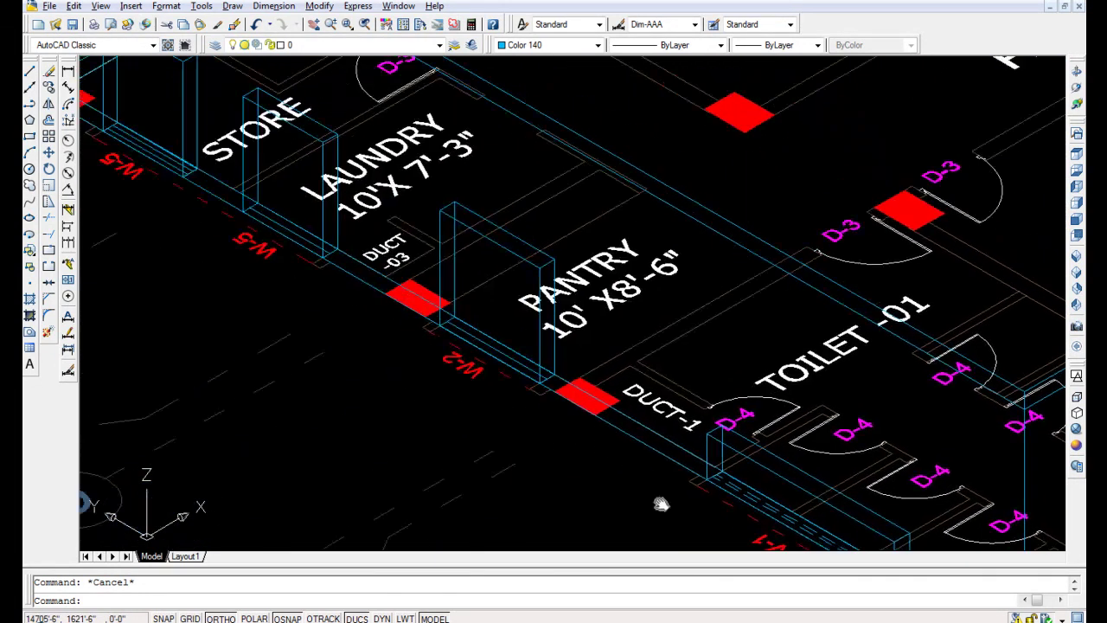
{"action": "middle_click_drag", "start_coordinate": [436, 296], "coordinate": [550, 366]}
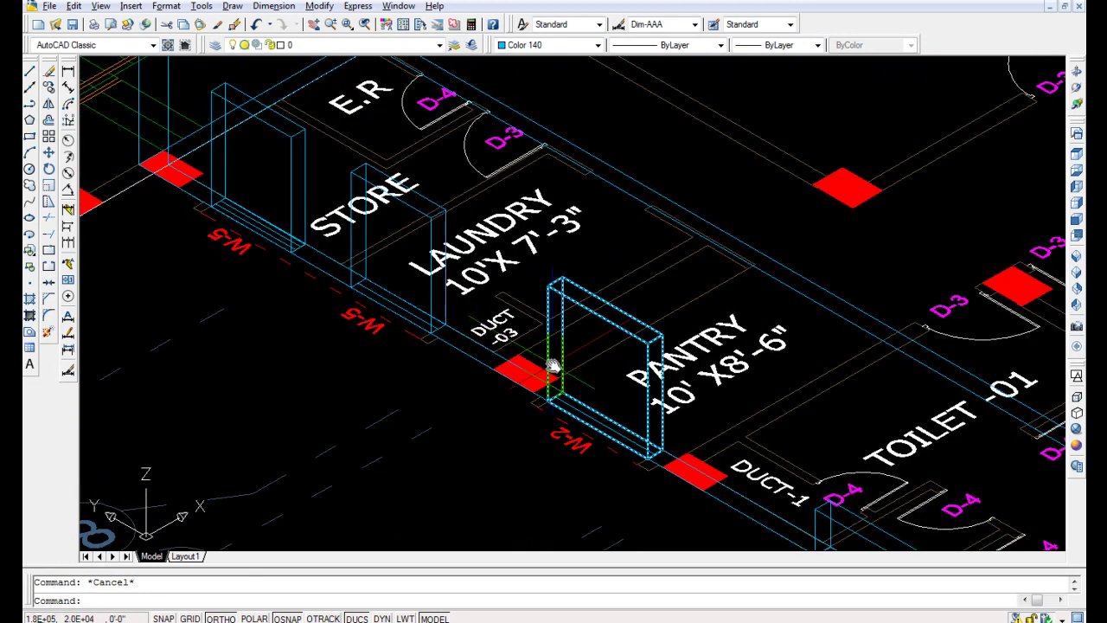
Move the two W-5 boxes and the W-2 box up 2' with @0,0,2'.
{"action": "type", "text": "m"}
{"action": "key", "text": "Return"}
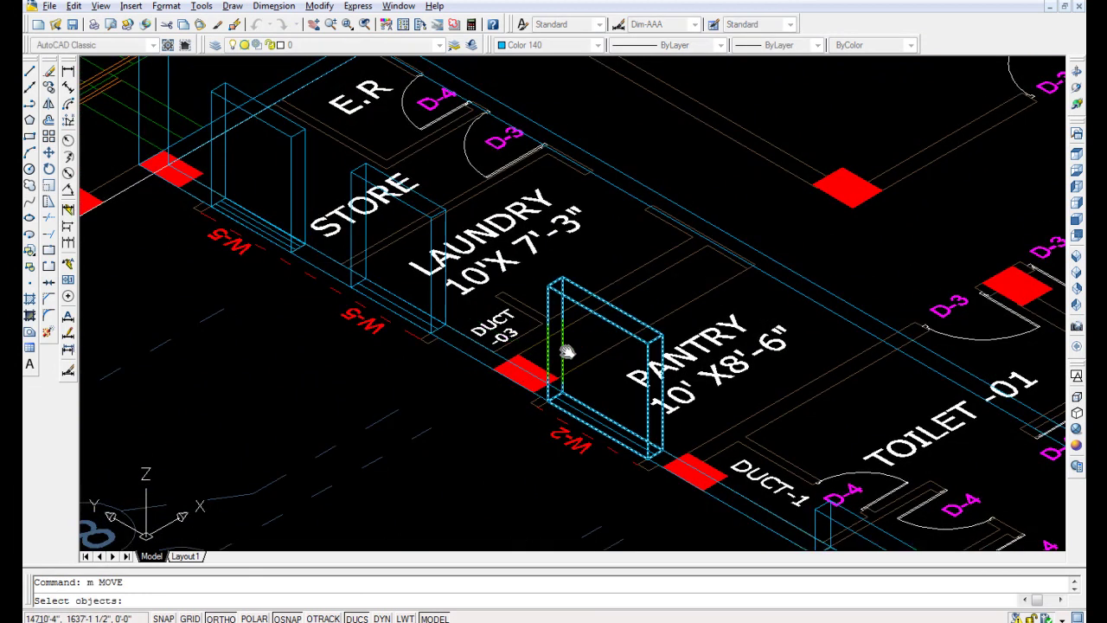
{"action": "left_click", "coordinate": [565, 350]}
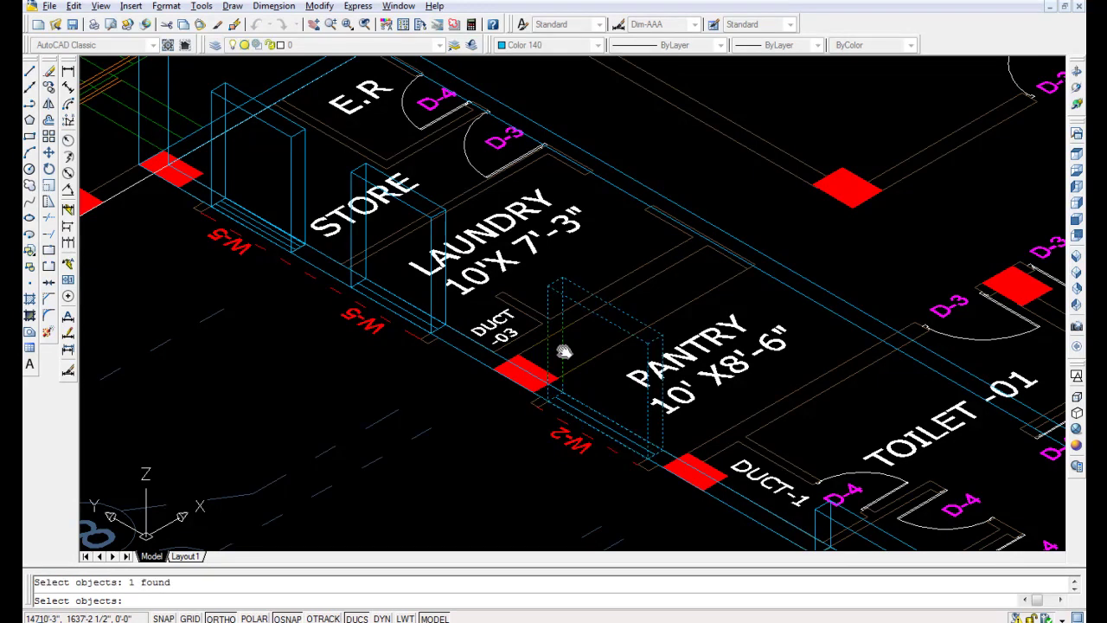
{"action": "left_click", "coordinate": [441, 290]}
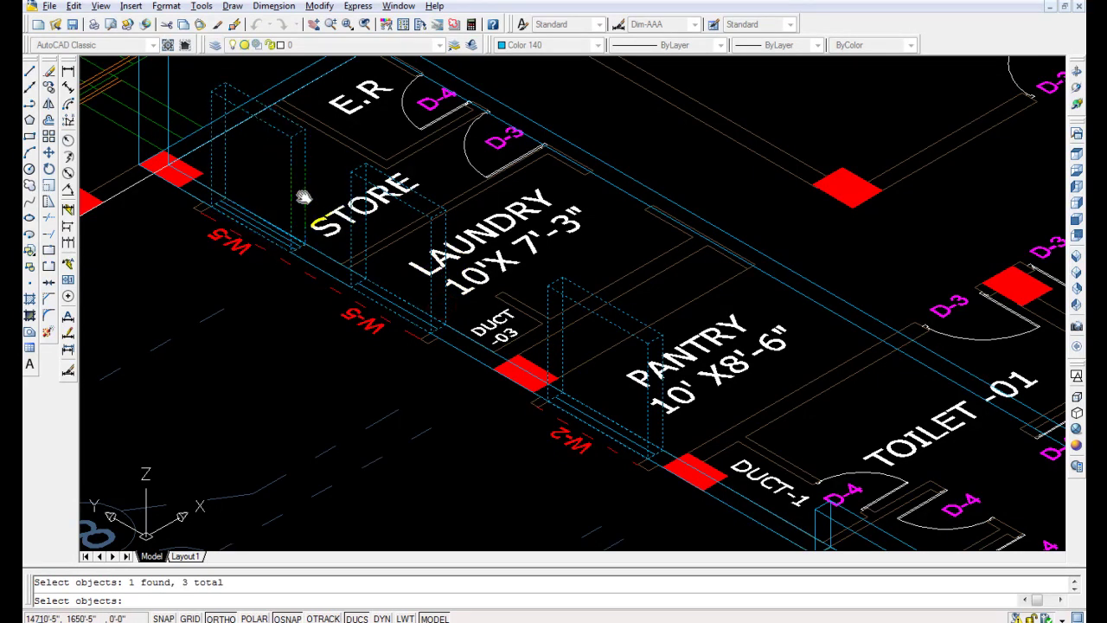
{"action": "key", "text": "Return"}
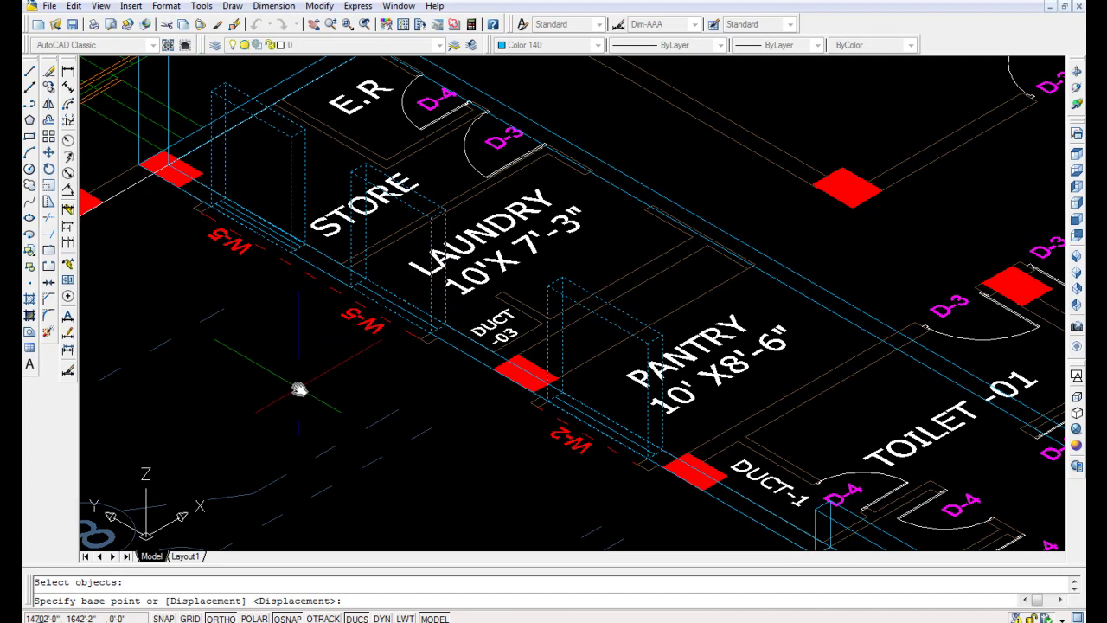
{"action": "left_click", "coordinate": [298, 390]}
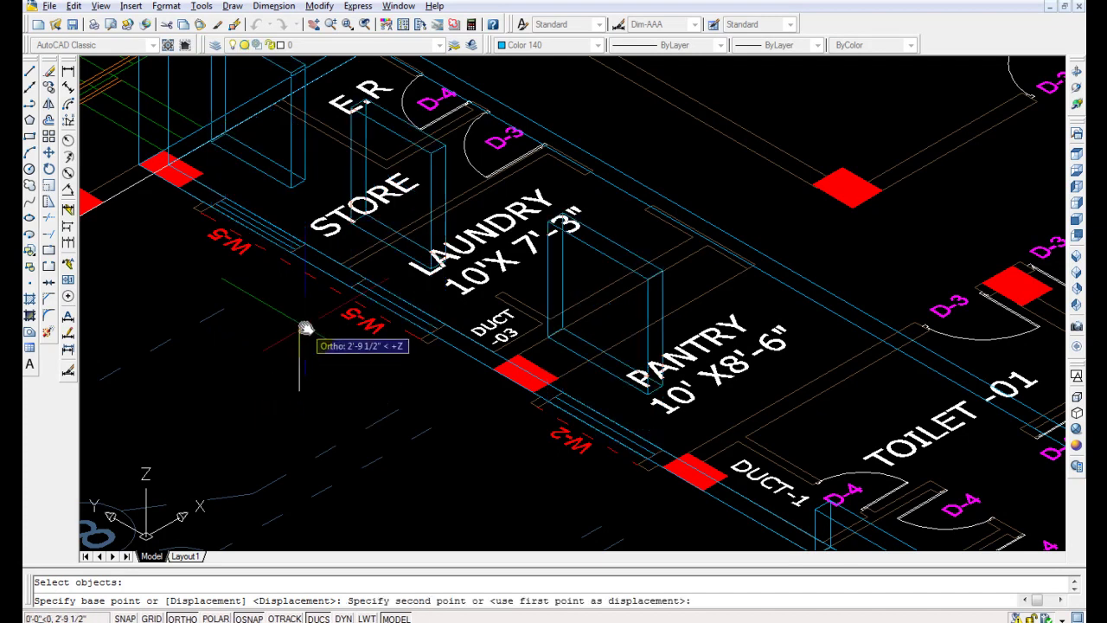
{"action": "type", "text": "@0,0,2'"}
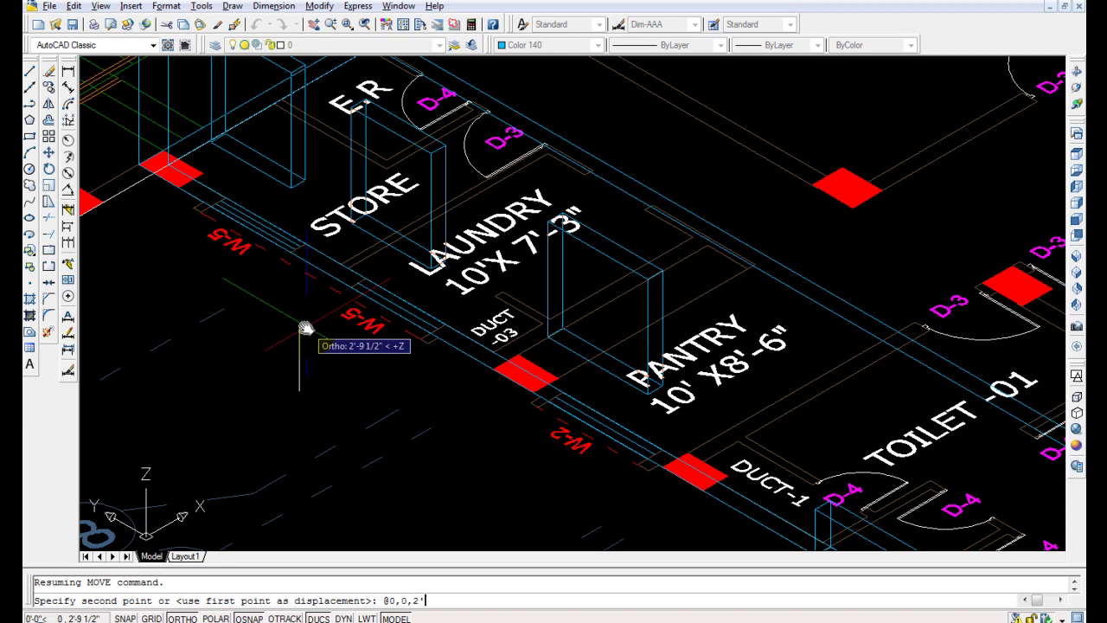
{"action": "key", "text": "Return"}
{"action": "scroll", "coordinate": [317, 323], "scroll_direction": "down", "scroll_amount": 2}
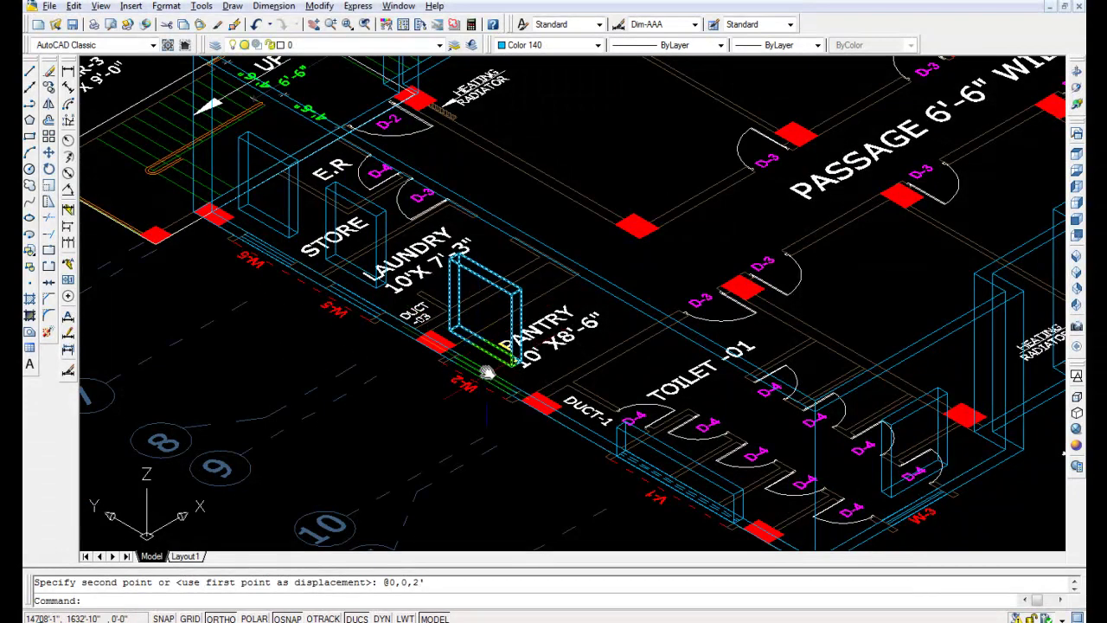
Center the view on Pantry and Laundry in the Conceptual shaded style.
{"action": "left_click", "coordinate": [388, 584]}
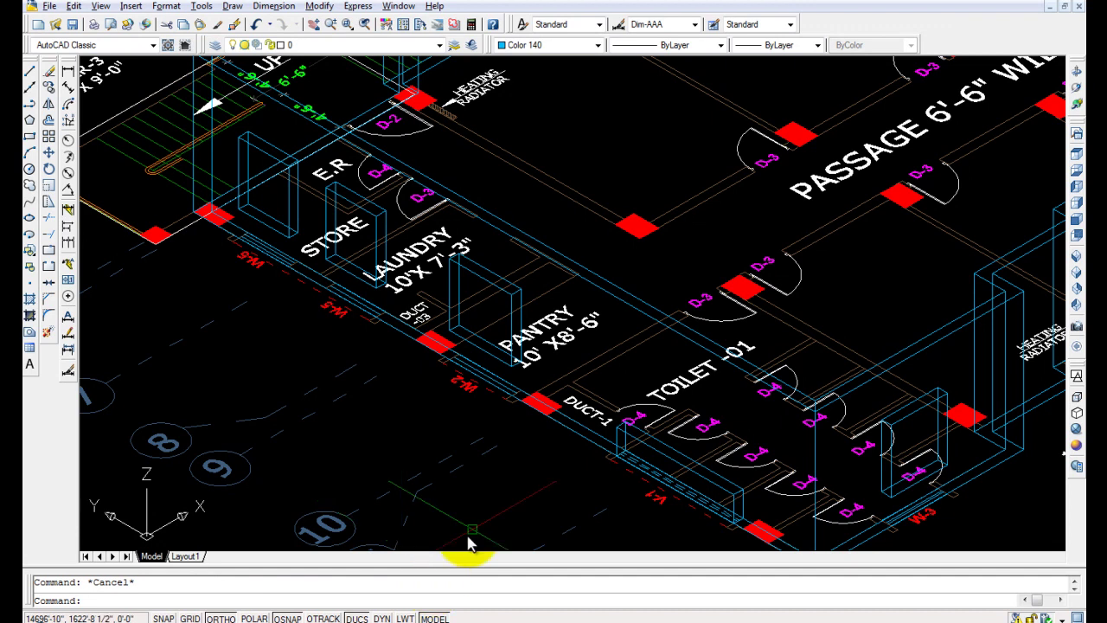
{"action": "scroll", "coordinate": [507, 346], "scroll_direction": "up", "scroll_amount": 2}
{"action": "scroll", "coordinate": [568, 428], "scroll_direction": "up", "scroll_amount": 1}
{"action": "middle_click_drag", "start_coordinate": [568, 427], "coordinate": [578, 459]}
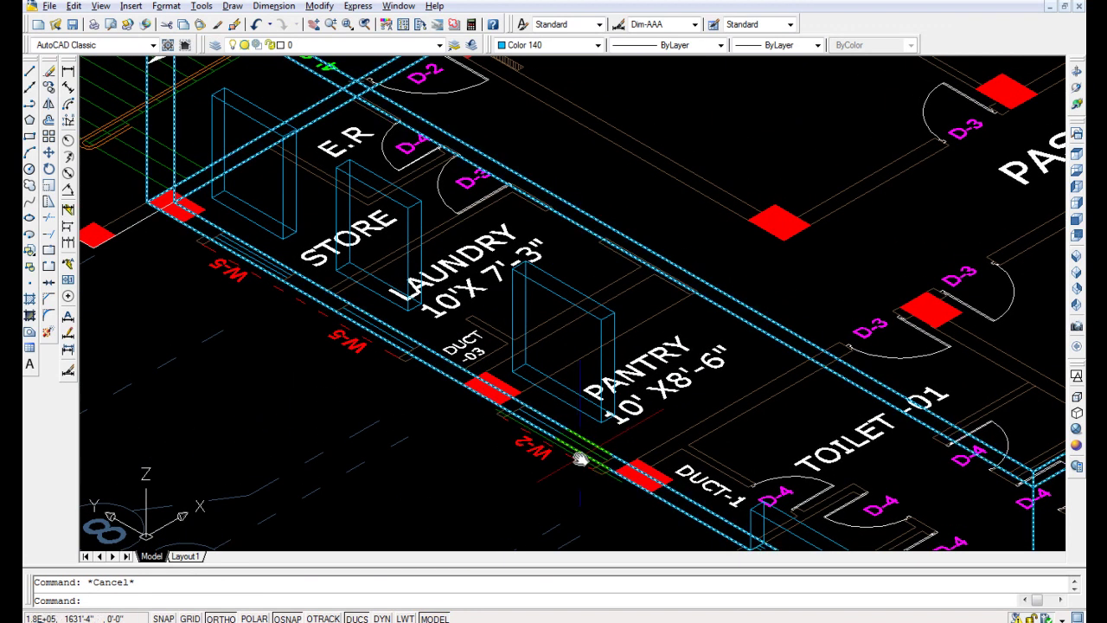
{"action": "left_click", "coordinate": [1077, 445]}
{"action": "mouse_move", "coordinate": [648, 421]}
{"action": "middle_mouse_down"}
{"action": "mouse_move", "coordinate": [632, 356]}
{"action": "mouse_move", "coordinate": [708, 413]}
{"action": "middle_mouse_up"}
{"action": "key", "text": "Escape"}
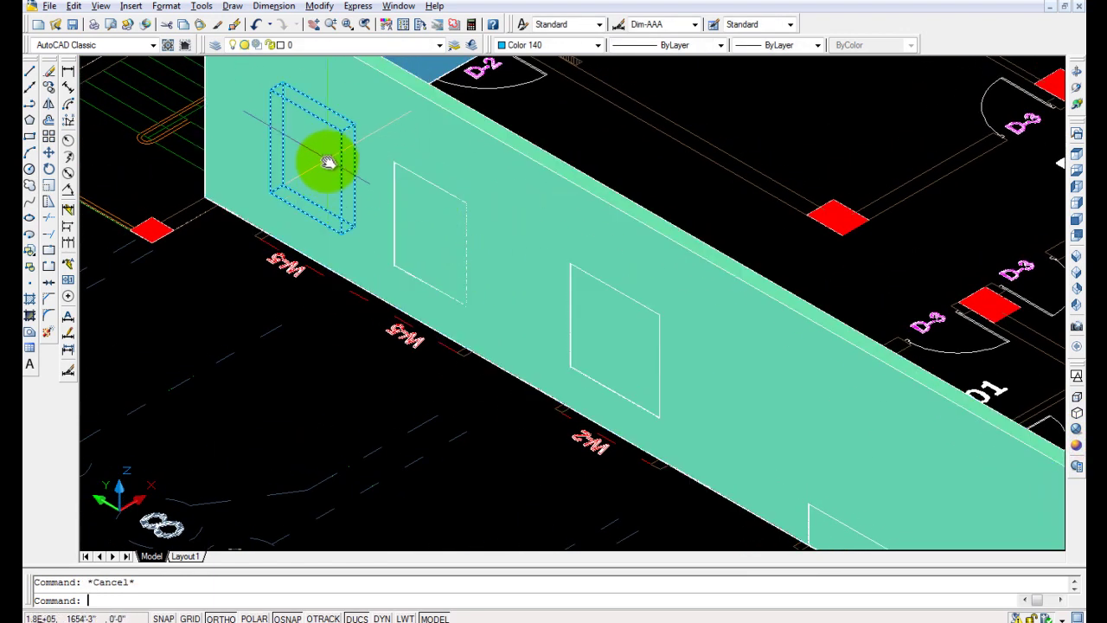
Subtract the two W-5 boxes and the W-2 box from the outer wall.
{"action": "type", "text": "su"}
{"action": "key", "text": "Return"}
{"action": "left_click_drag", "start_coordinate": [568, 180], "coordinate": [500, 141]}
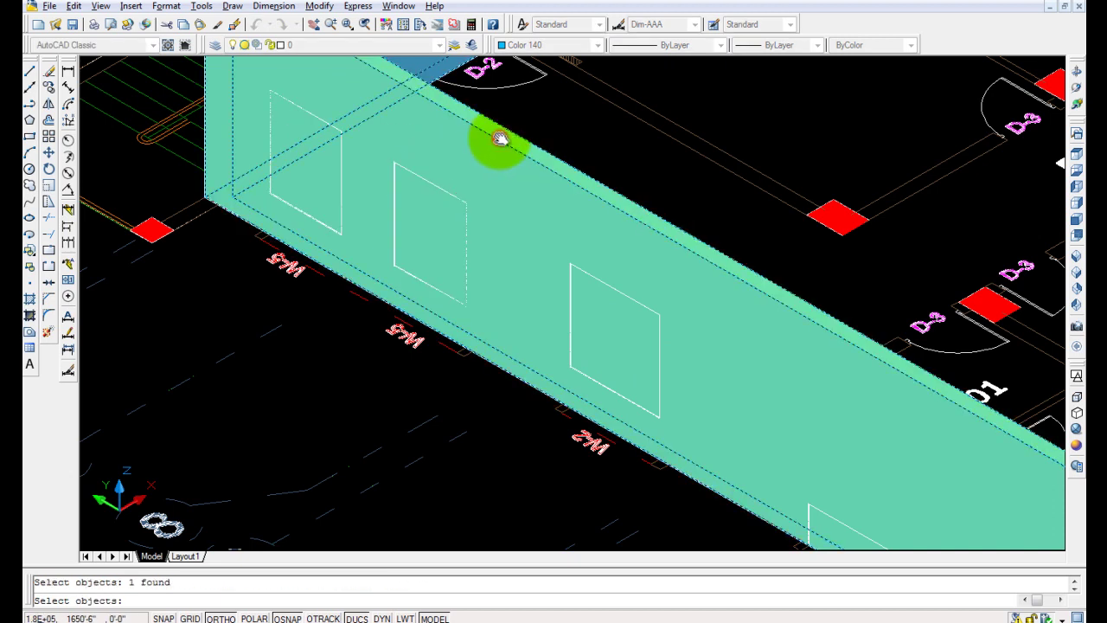
{"action": "key", "text": "Return"}
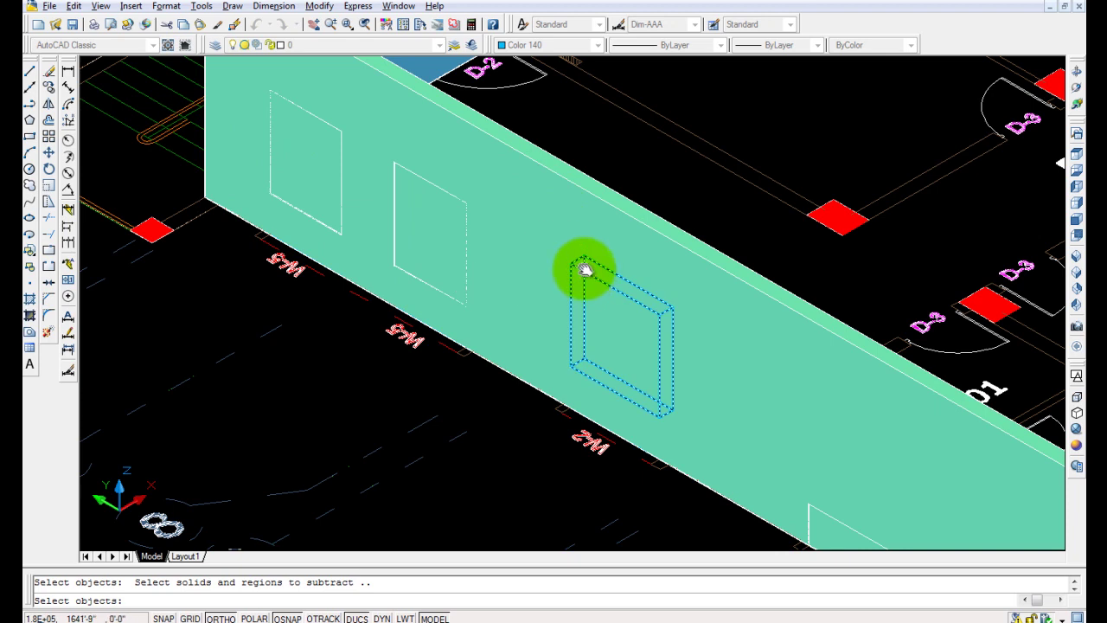
{"action": "left_click", "coordinate": [586, 273]}
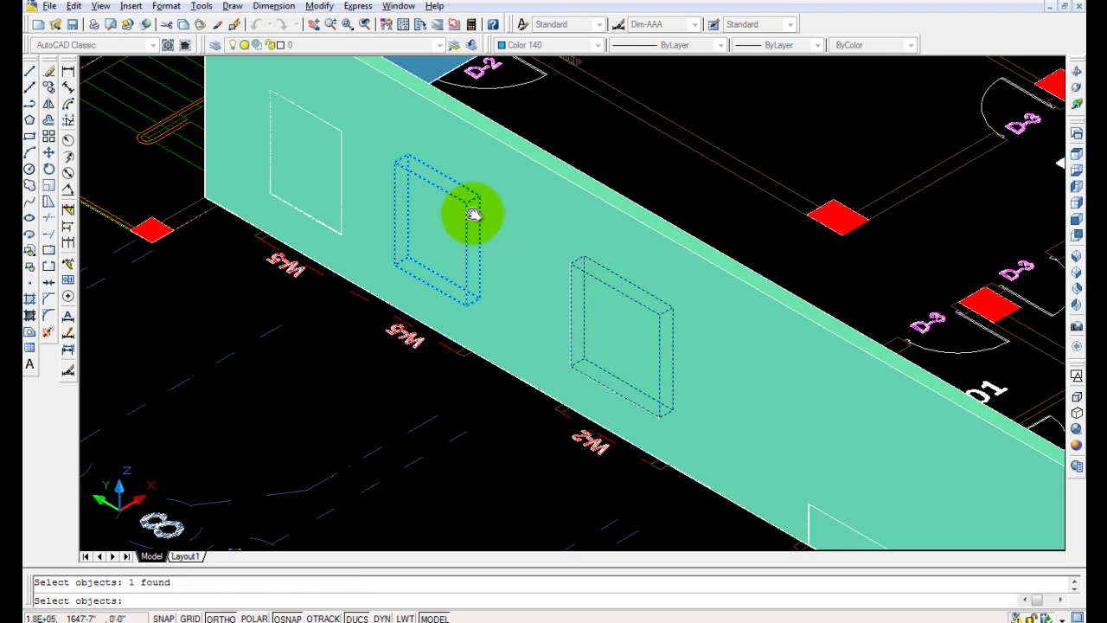
{"action": "left_click", "coordinate": [472, 214]}
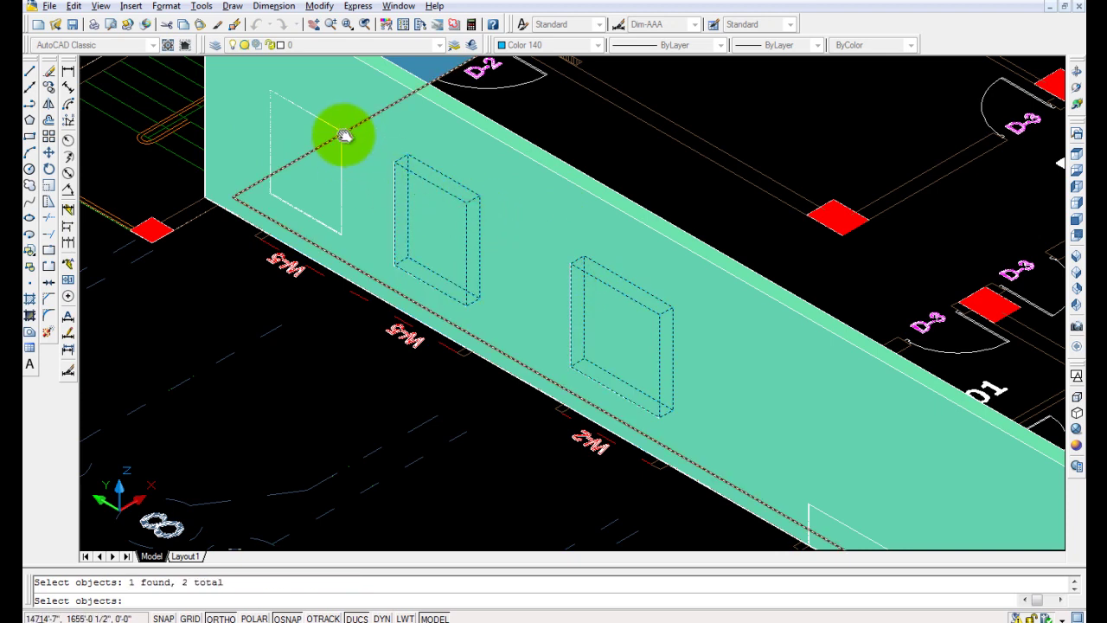
{"action": "key", "text": "Return"}
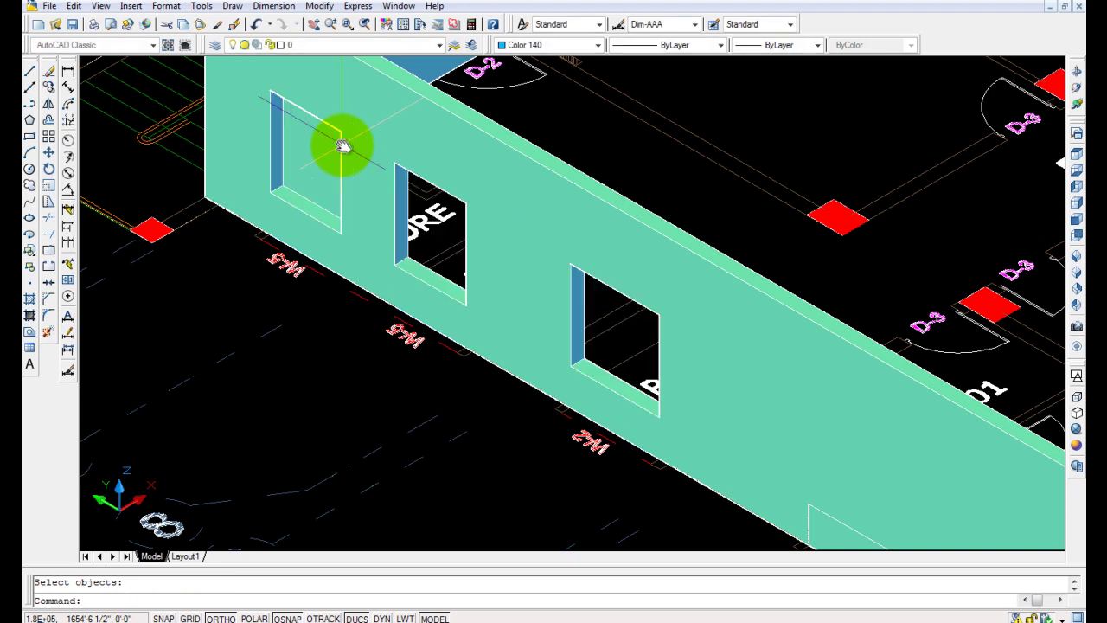
Lift the 2'-tall V-1 ventilator box 5' up with @0,0,5'.
{"action": "scroll", "coordinate": [344, 147], "scroll_direction": "up", "scroll_amount": 2}
{"action": "key", "text": "Escape"}
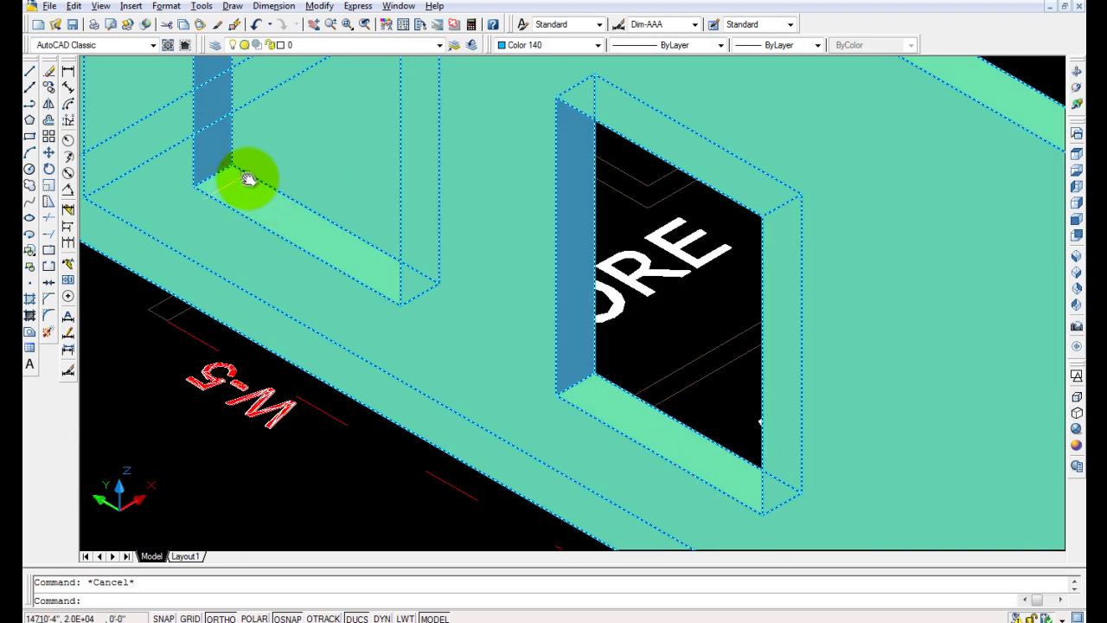
{"action": "scroll", "coordinate": [248, 178], "scroll_direction": "up", "scroll_amount": 2}
{"action": "scroll", "coordinate": [361, 279], "scroll_direction": "up", "scroll_amount": 1}
{"action": "scroll", "coordinate": [331, 266], "scroll_direction": "up", "scroll_amount": 2}
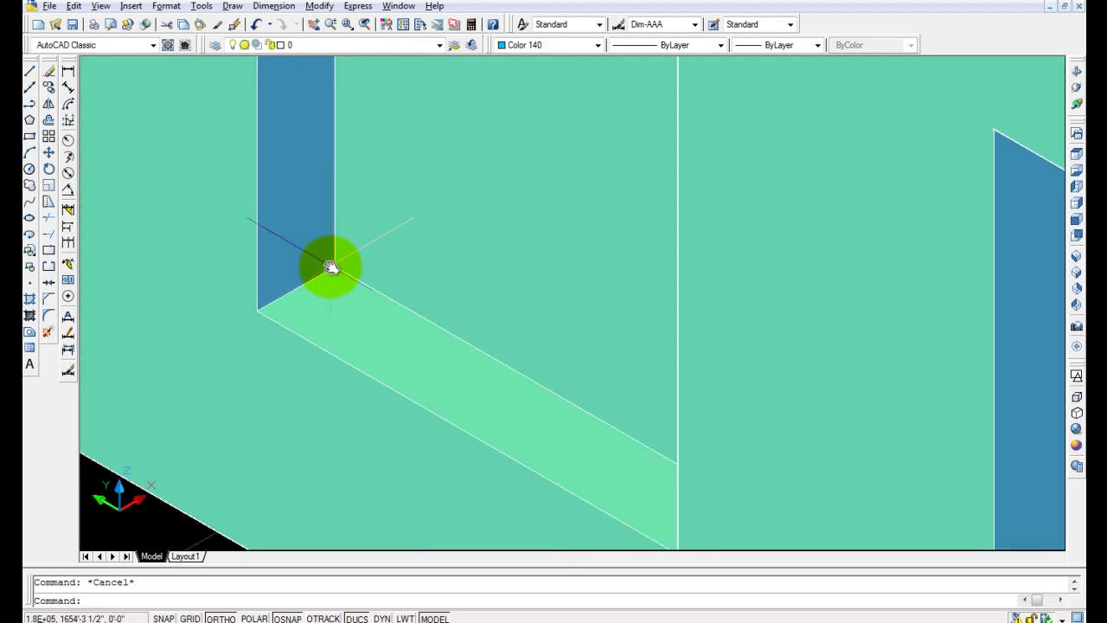
{"action": "scroll", "coordinate": [331, 266], "scroll_direction": "down", "scroll_amount": 2}
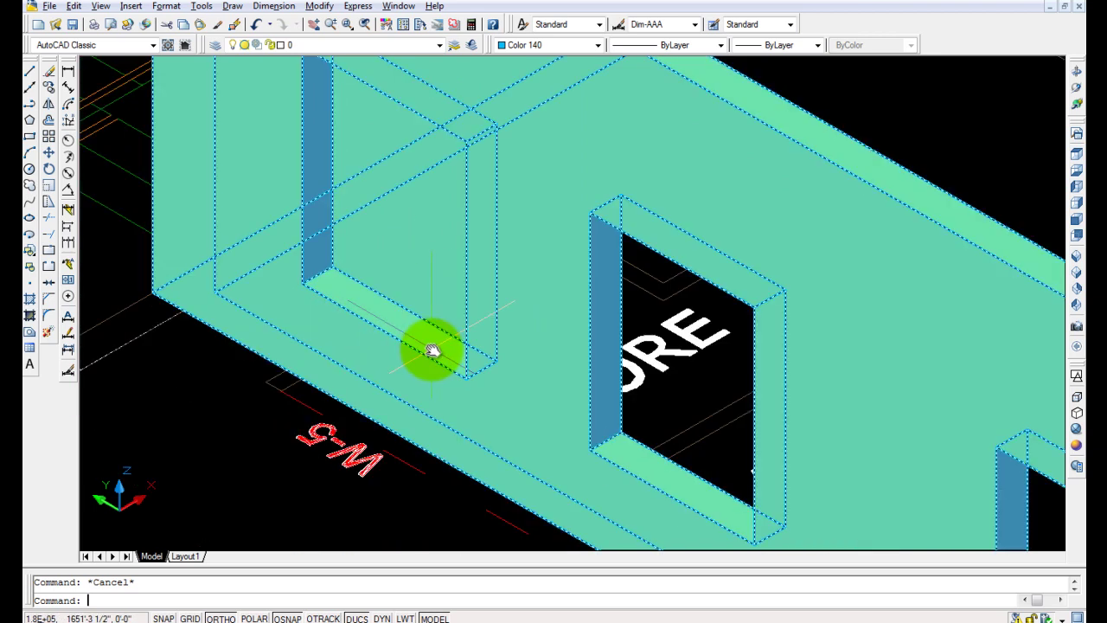
{"action": "scroll", "coordinate": [432, 351], "scroll_direction": "down", "scroll_amount": 3}
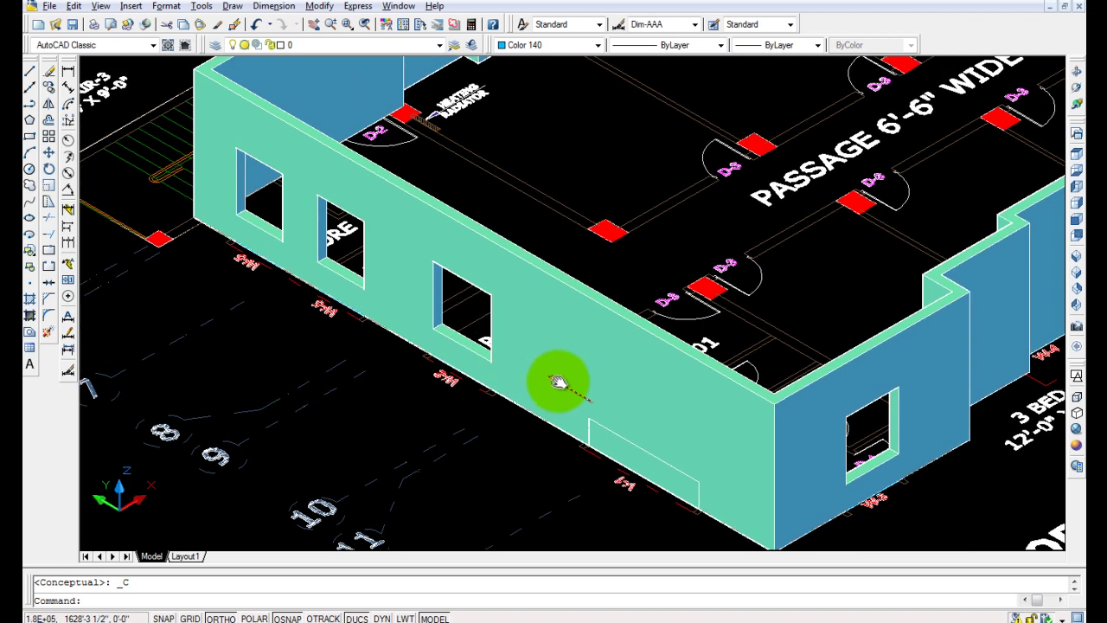
{"action": "scroll", "coordinate": [640, 463], "scroll_direction": "up", "scroll_amount": 2}
{"action": "scroll", "coordinate": [648, 355], "scroll_direction": "up", "scroll_amount": 2}
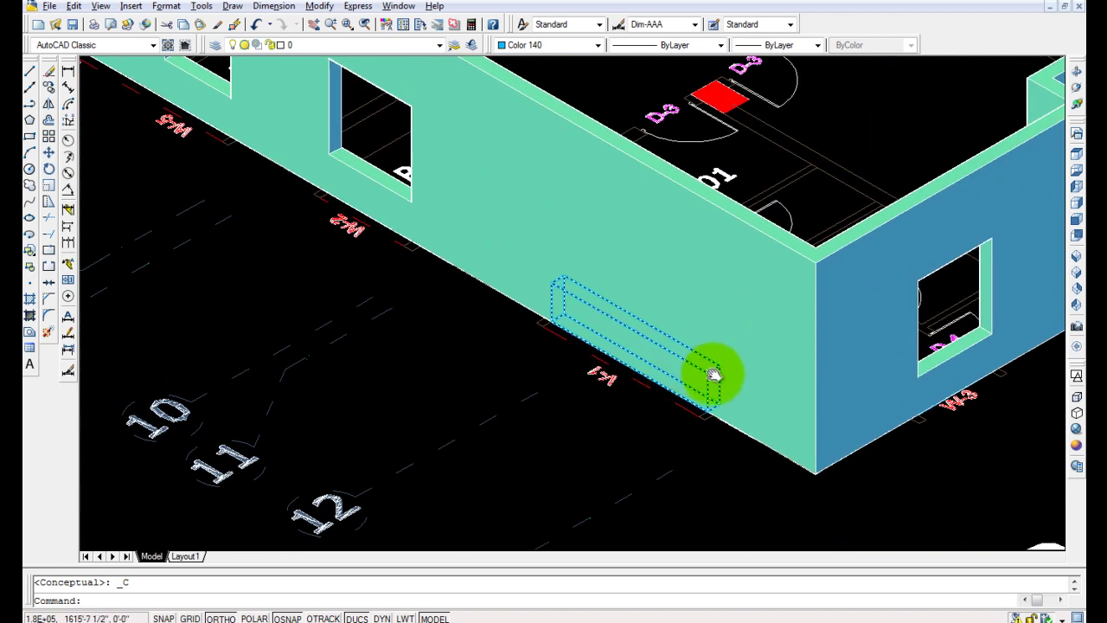
{"action": "scroll", "coordinate": [723, 437], "scroll_direction": "up", "scroll_amount": 2}
{"action": "key", "text": "Escape"}
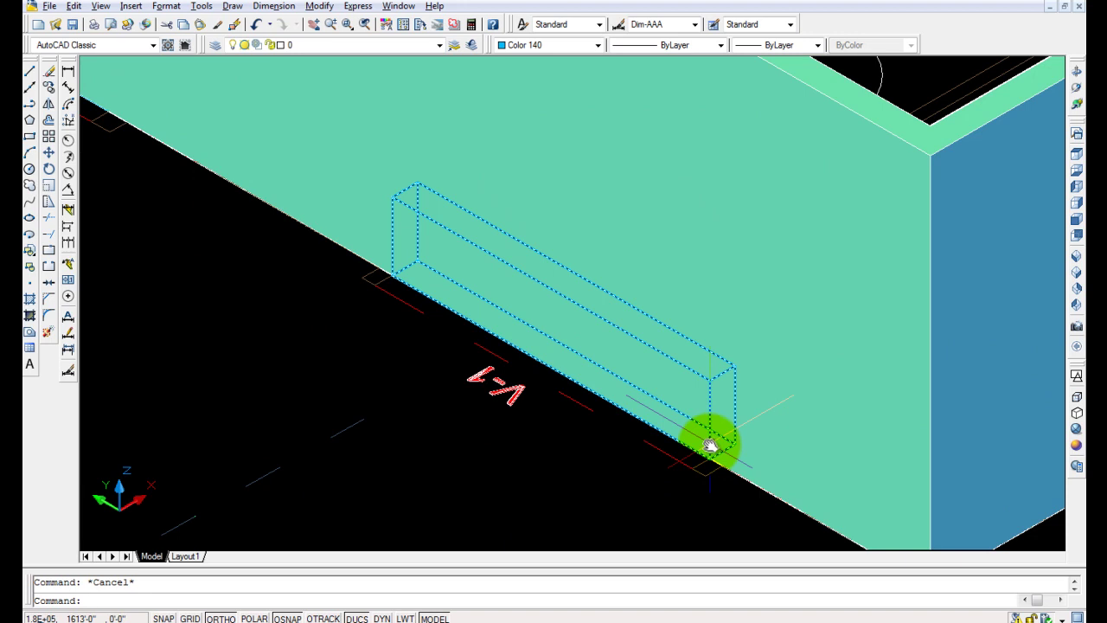
{"action": "type", "text": "m"}
{"action": "key", "text": "Return"}
{"action": "left_click", "coordinate": [710, 445]}
{"action": "key", "text": "Return"}
{"action": "left_click", "coordinate": [550, 505]}
{"action": "type", "text": "@0,0,5"}
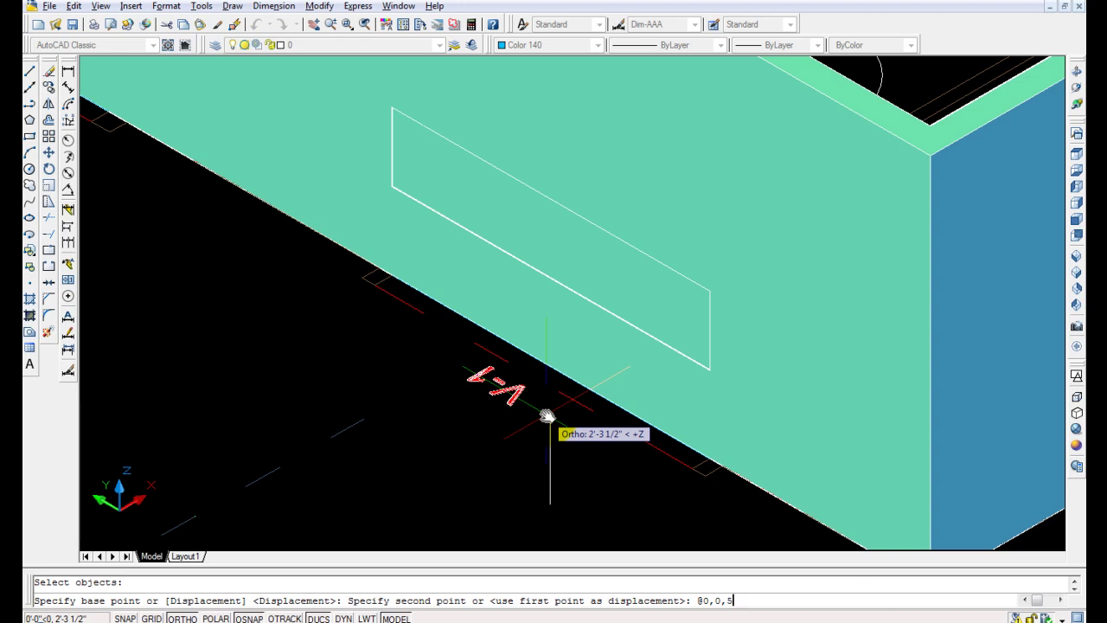
{"action": "key", "text": "Return"}
{"action": "key", "text": "Escape"}
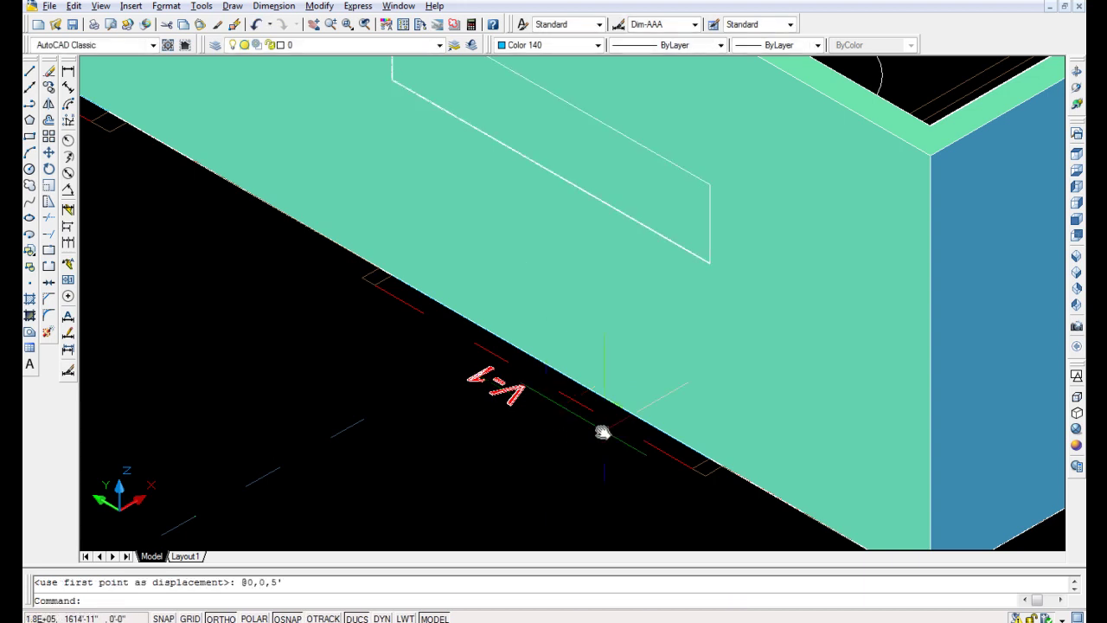
{"action": "scroll", "coordinate": [601, 432], "scroll_direction": "down", "scroll_amount": 3}
{"action": "left_click", "coordinate": [618, 463]}
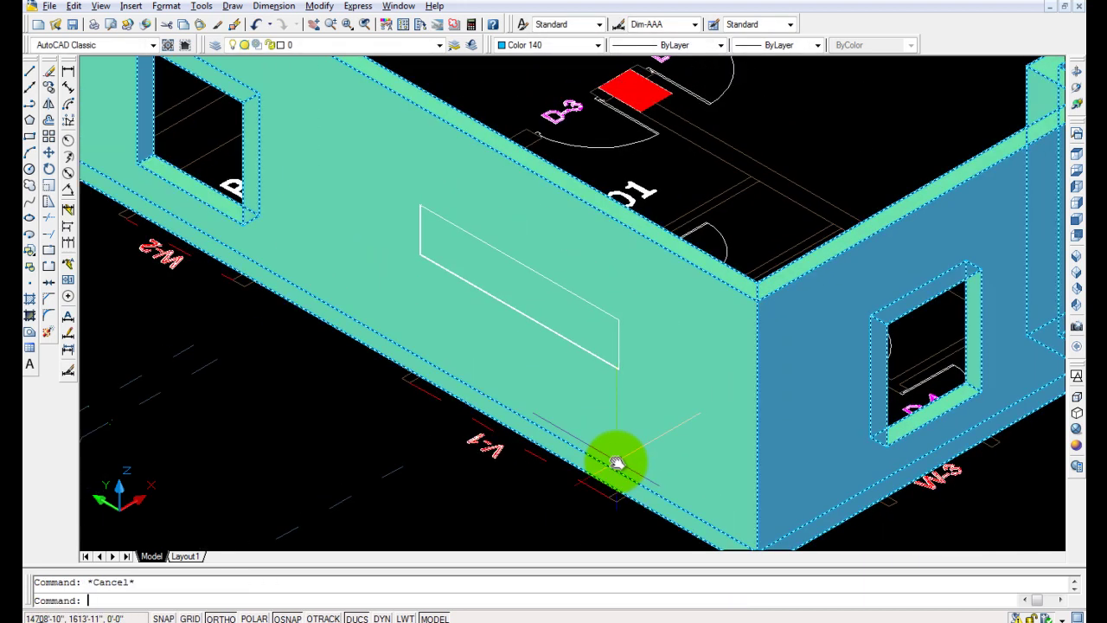
Subtract the raised box solid from the wall to open the long narrow window.
{"action": "key", "text": "Escape"}
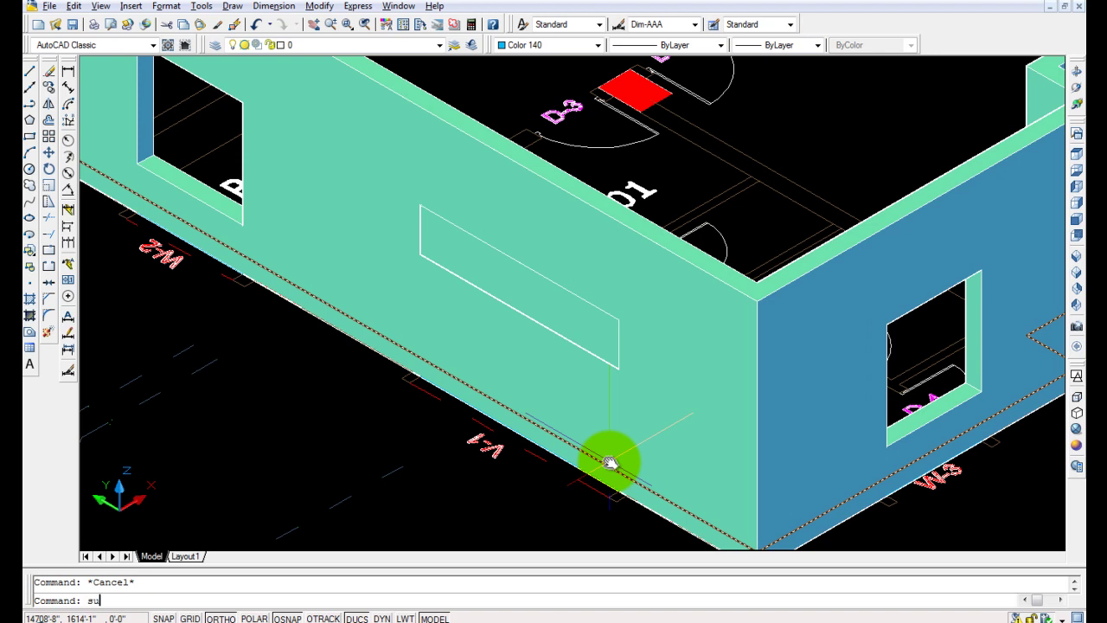
{"action": "key", "text": "Return"}
{"action": "left_click", "coordinate": [742, 305]}
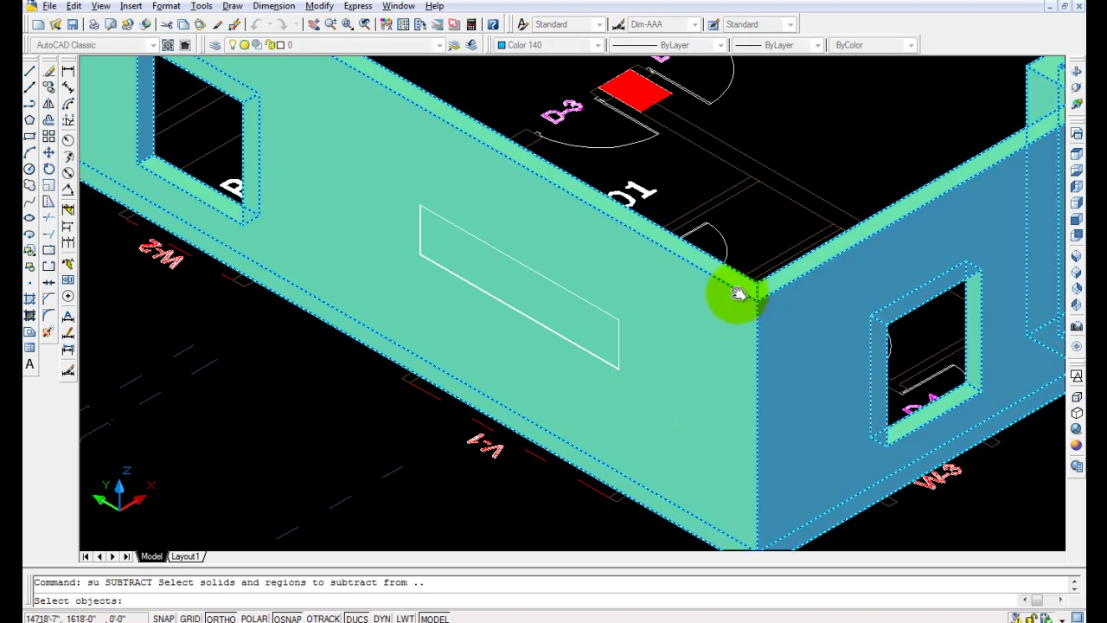
{"action": "key", "text": "Return"}
{"action": "left_click", "coordinate": [621, 317]}
{"action": "left_click", "coordinate": [614, 318]}
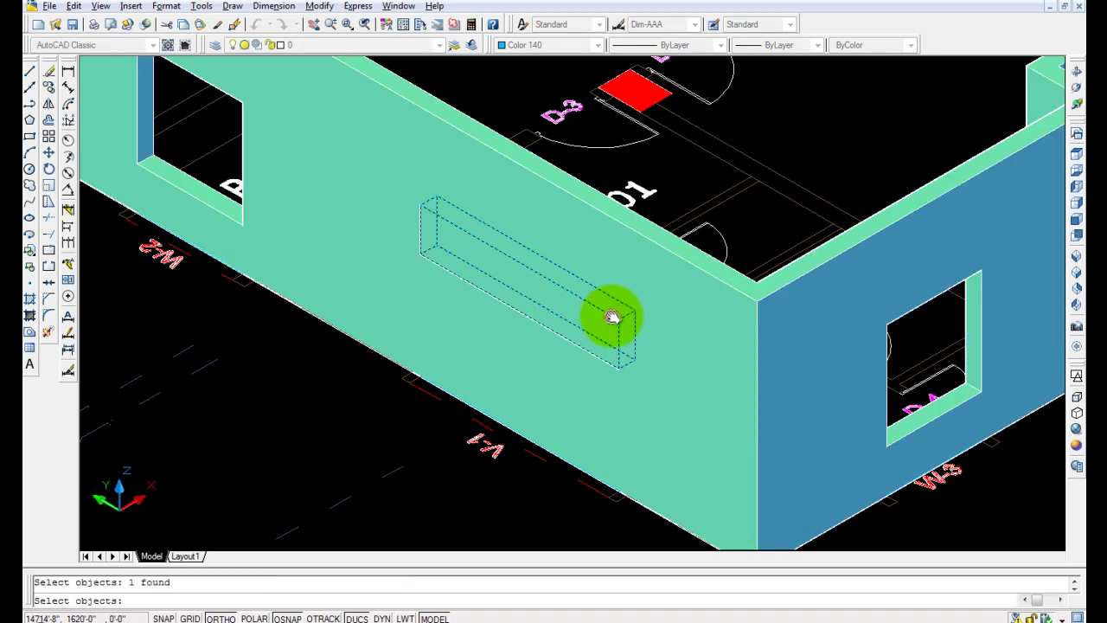
{"action": "key", "text": "Return"}
Orbit toward a front view, switch to 2D Wireframe and frame the W-4 radiator wall.
{"action": "scroll", "coordinate": [527, 423], "scroll_direction": "down", "scroll_amount": 3}
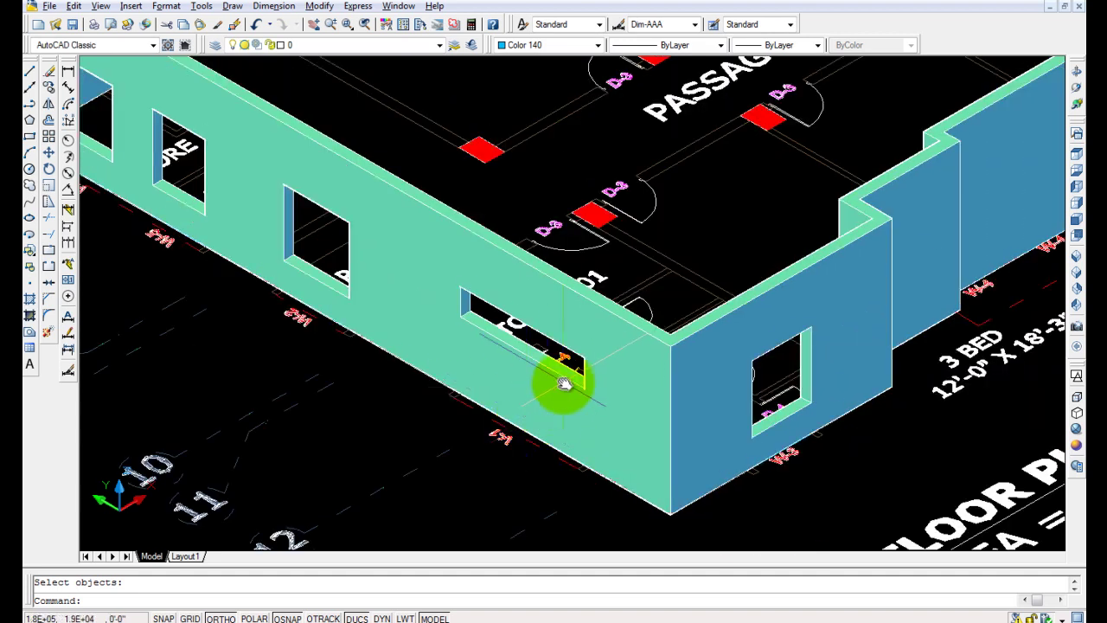
{"action": "scroll", "coordinate": [563, 383], "scroll_direction": "down", "scroll_amount": 2}
{"action": "mouse_move", "coordinate": [603, 265]}
{"action": "middle_mouse_down", "text": "shift"}
{"action": "mouse_move", "coordinate": [685, 229]}
{"action": "mouse_move", "coordinate": [588, 242]}
{"action": "mouse_move", "coordinate": [609, 259]}
{"action": "mouse_move", "coordinate": [599, 262]}
{"action": "middle_mouse_up", "text": "shift"}
{"action": "middle_click_drag", "start_coordinate": [619, 223], "coordinate": [567, 320]}
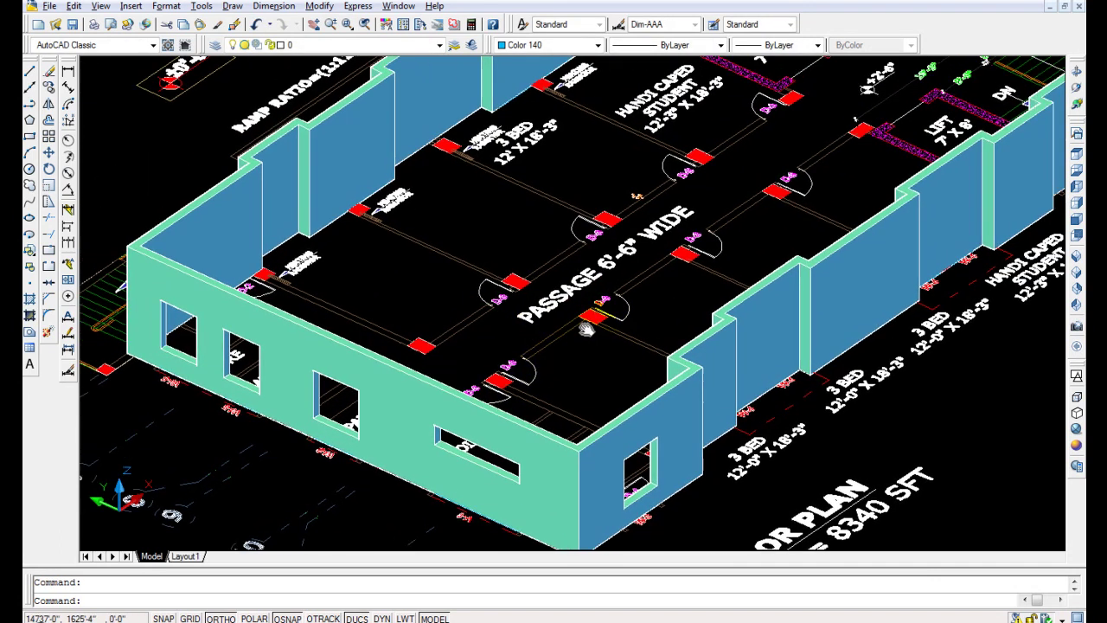
{"action": "middle_click_drag", "start_coordinate": [652, 327], "coordinate": [621, 334]}
{"action": "scroll", "coordinate": [621, 334], "scroll_direction": "up", "scroll_amount": 2}
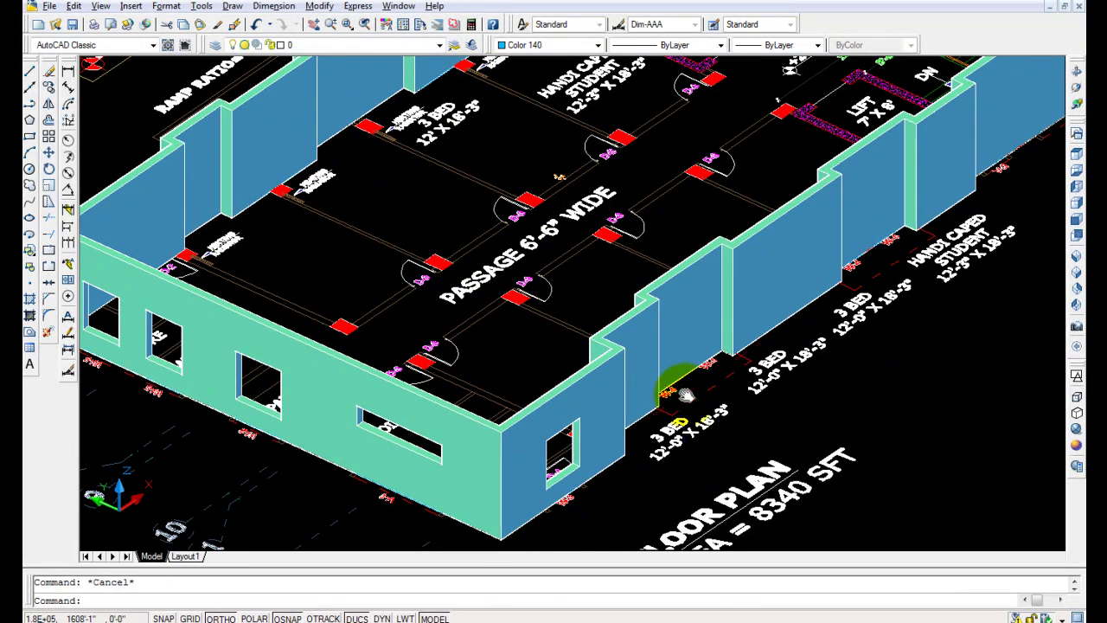
{"action": "scroll", "coordinate": [683, 385], "scroll_direction": "up", "scroll_amount": 2}
{"action": "middle_click_drag", "start_coordinate": [712, 403], "coordinate": [718, 365]}
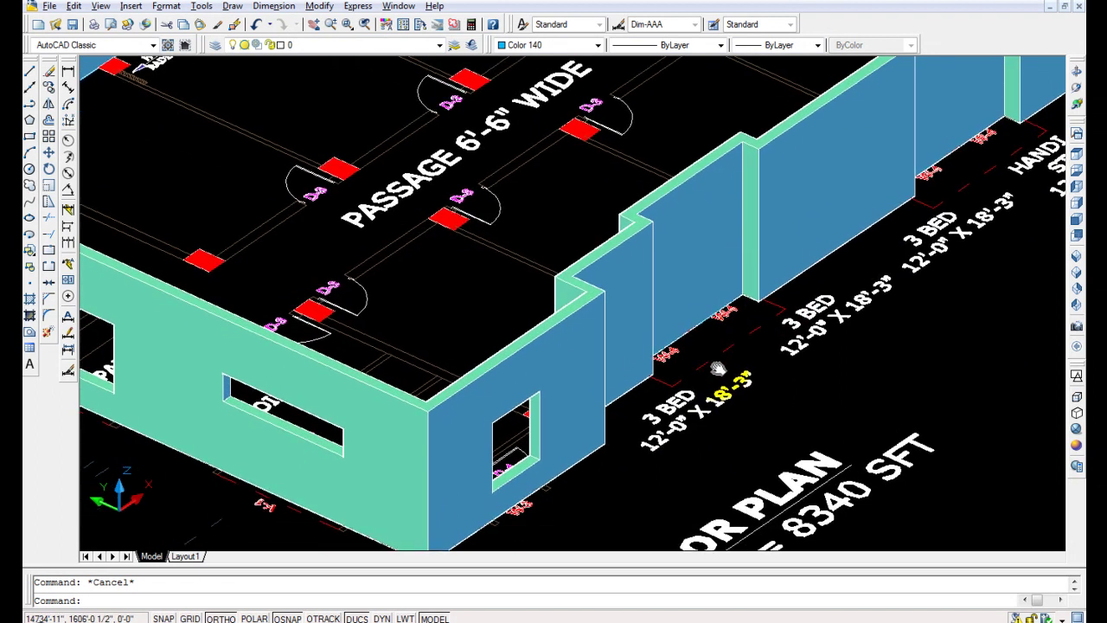
{"action": "left_click", "coordinate": [1077, 376]}
{"action": "middle_click_drag", "start_coordinate": [985, 334], "coordinate": [947, 346]}
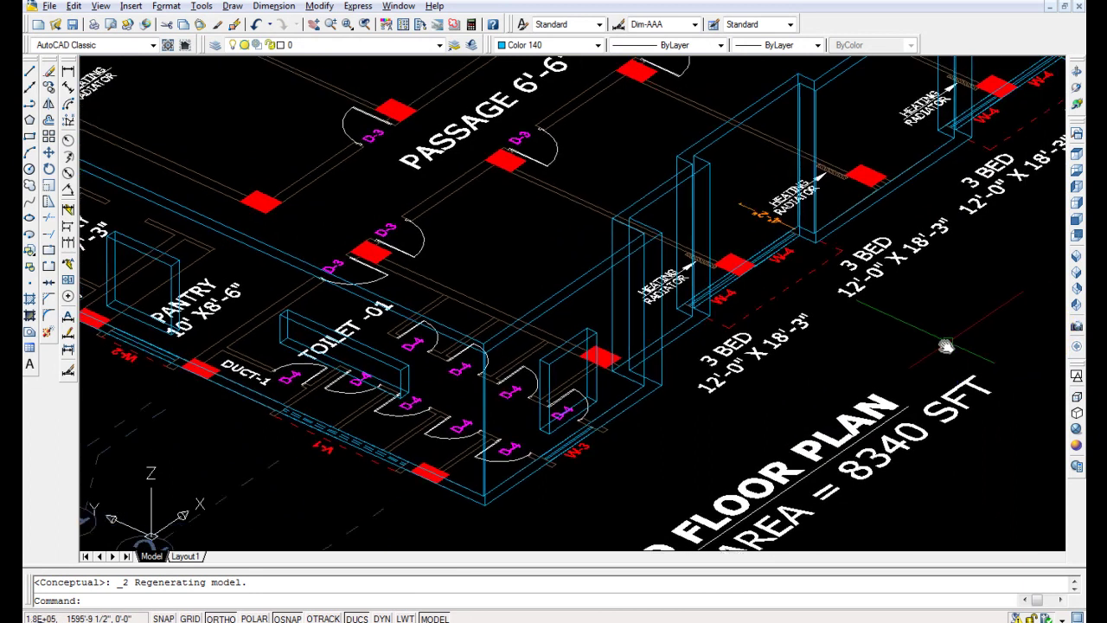
{"action": "scroll", "coordinate": [804, 371], "scroll_direction": "down", "scroll_amount": 1}
{"action": "scroll", "coordinate": [697, 317], "scroll_direction": "up", "scroll_amount": 2}
{"action": "scroll", "coordinate": [705, 318], "scroll_direction": "up", "scroll_amount": 2}
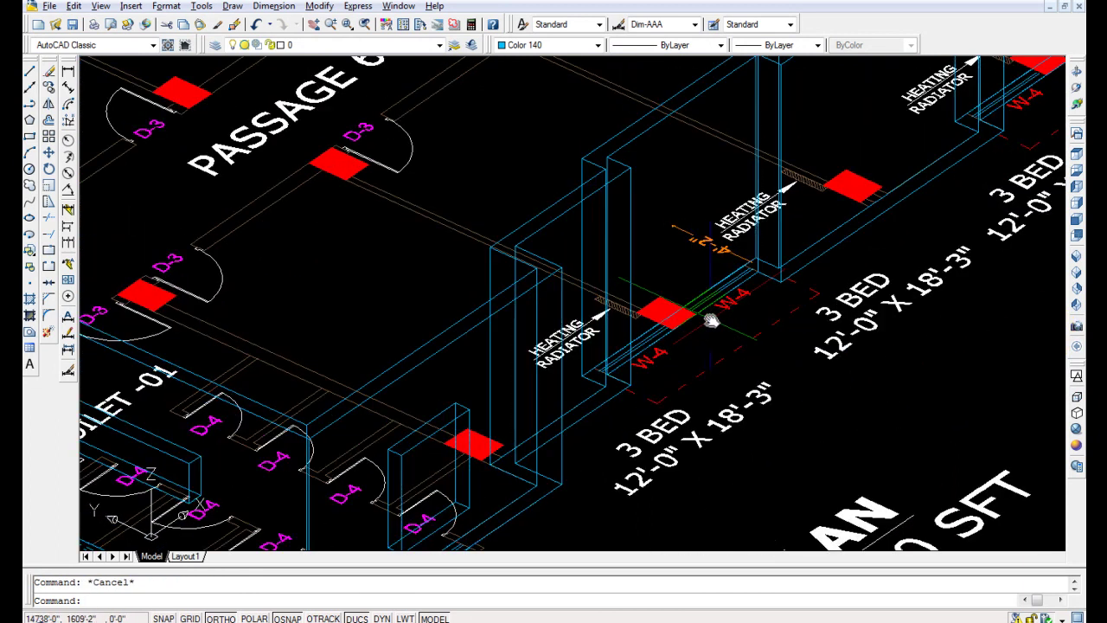
{"action": "scroll", "coordinate": [752, 311], "scroll_direction": "up", "scroll_amount": 1}
{"action": "scroll", "coordinate": [700, 328], "scroll_direction": "up", "scroll_amount": 1}
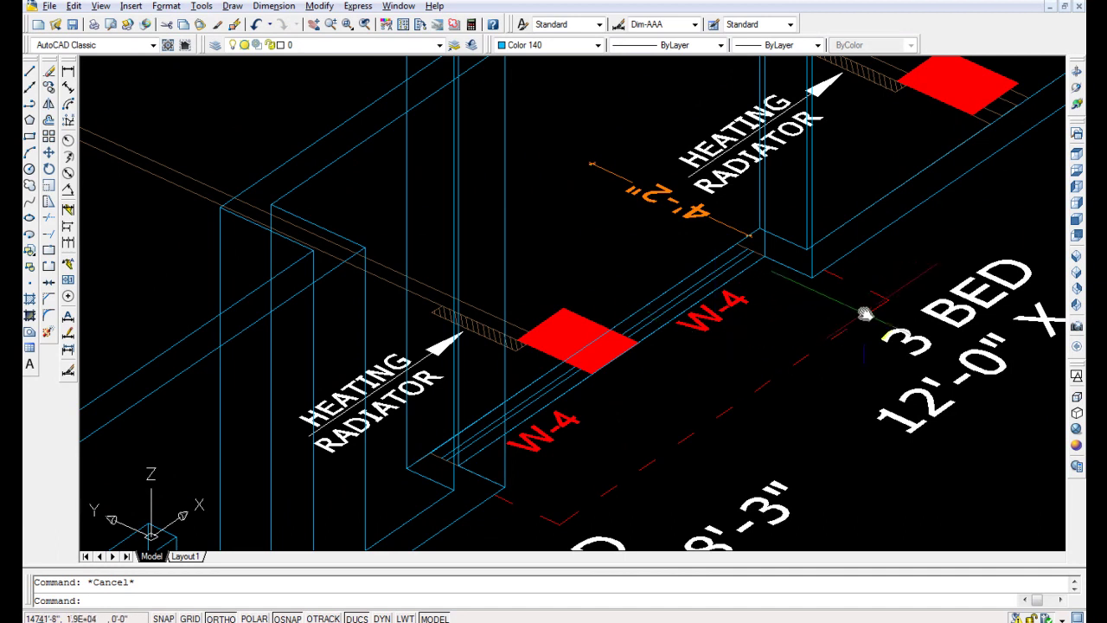
Switch to the top plan view and centre the W-4 wall.
{"action": "left_click", "coordinate": [1077, 155]}
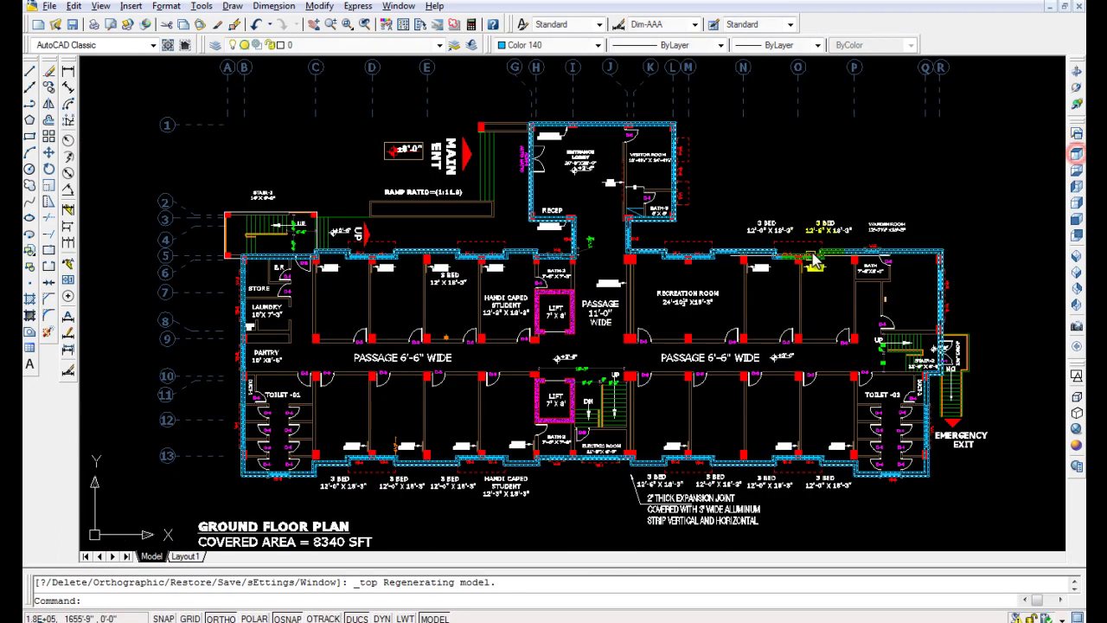
{"action": "key", "text": "Escape"}
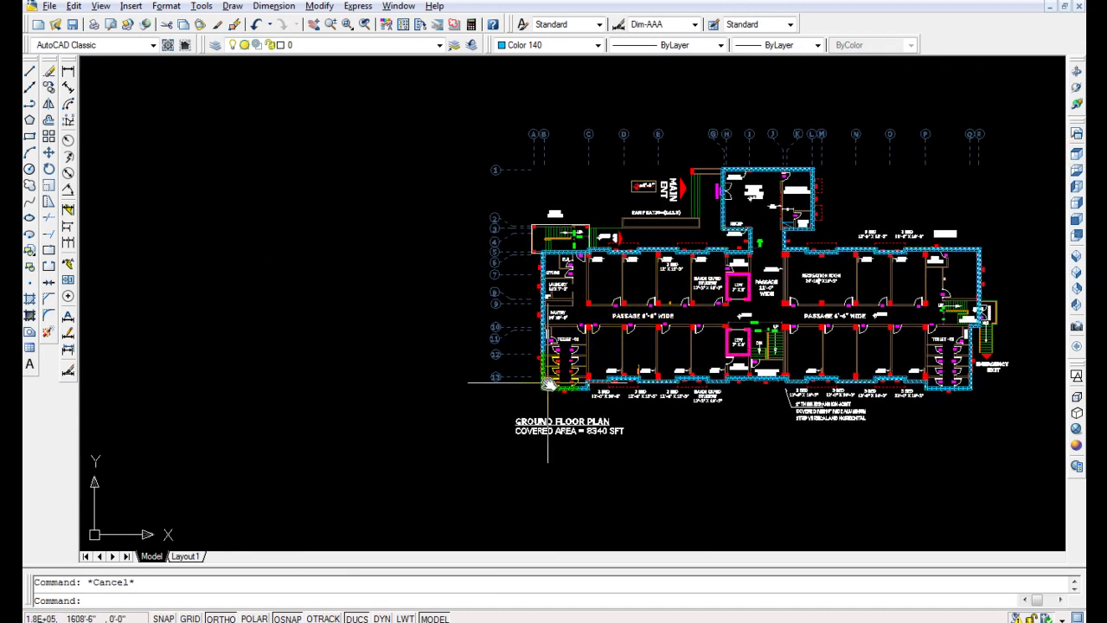
{"action": "scroll", "coordinate": [762, 354], "scroll_direction": "up", "scroll_amount": 4}
{"action": "middle_click_drag", "start_coordinate": [761, 355], "coordinate": [606, 367]}
{"action": "scroll", "coordinate": [606, 368], "scroll_direction": "up", "scroll_amount": 3}
{"action": "middle_click_drag", "start_coordinate": [465, 448], "coordinate": [515, 417]}
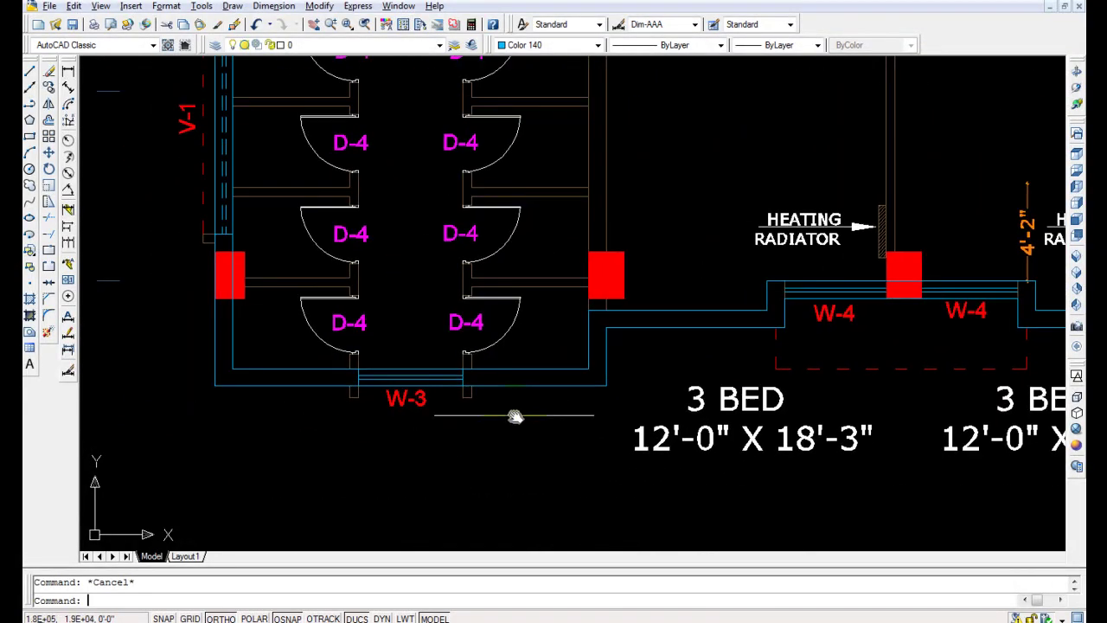
Draw a trial rectangle at the wall, then erase the misdrawn rectangle.
{"action": "type", "text": "rec"}
{"action": "key", "text": "Return"}
{"action": "scroll", "coordinate": [796, 317], "scroll_direction": "up", "scroll_amount": 1}
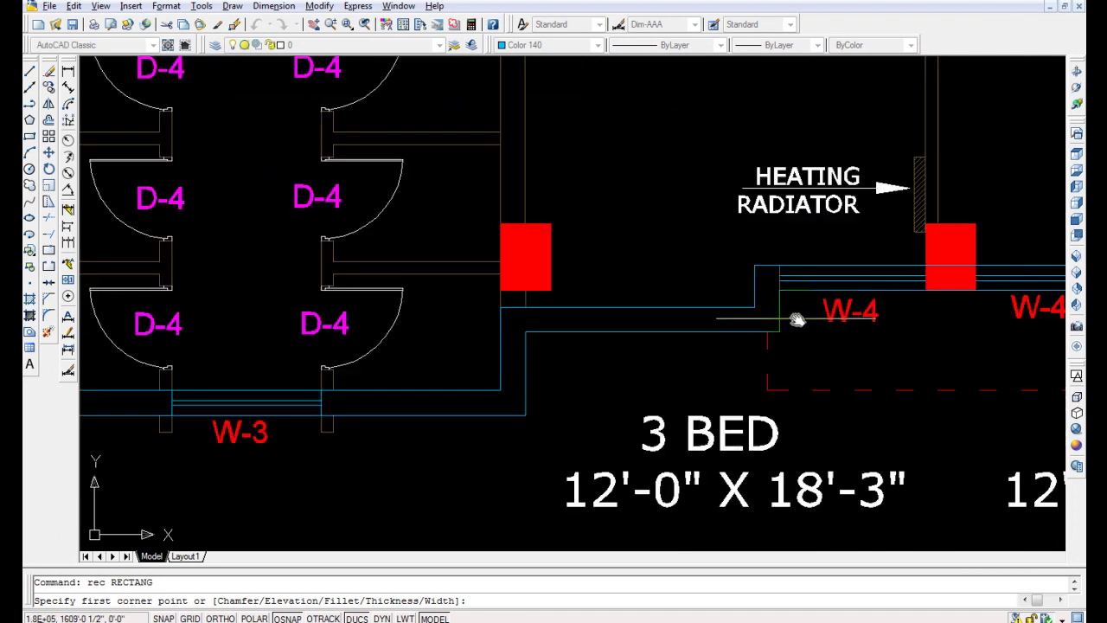
{"action": "scroll", "coordinate": [787, 275], "scroll_direction": "up", "scroll_amount": 3}
{"action": "left_click", "coordinate": [767, 266]}
{"action": "middle_click_drag", "start_coordinate": [877, 277], "coordinate": [623, 321]}
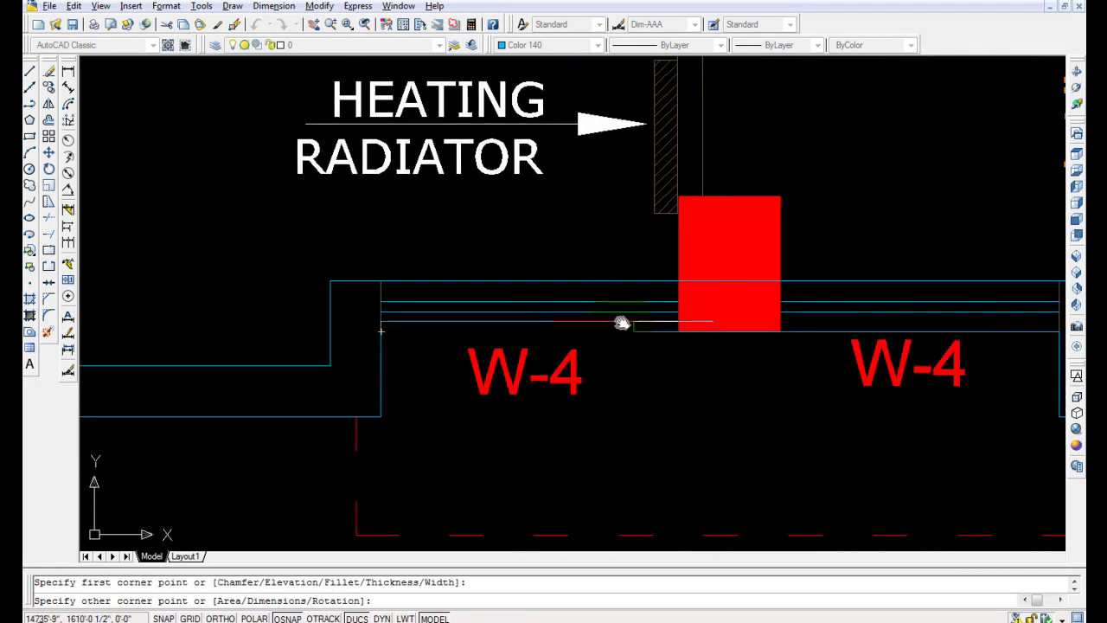
{"action": "left_click", "coordinate": [681, 280]}
{"action": "key", "text": "Escape"}
{"action": "left_click", "coordinate": [648, 331]}
{"action": "type", "text": "e"}
{"action": "key", "text": "Return"}
{"action": "key", "text": "Escape"}
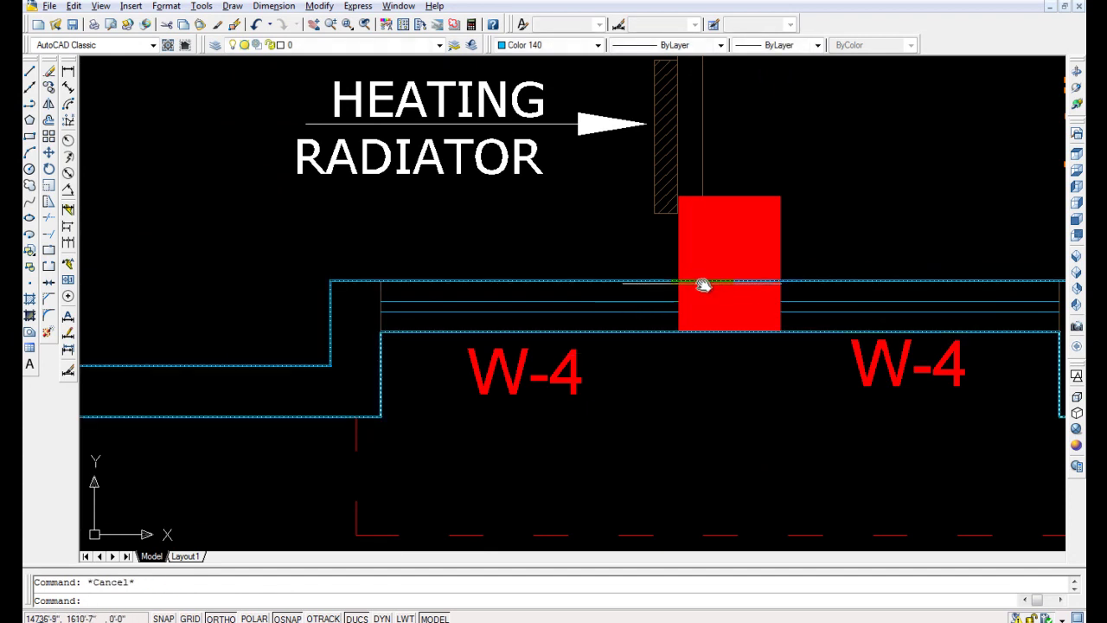
Make green the current colour and draw rectangles on both sides of the red column.
{"action": "left_click", "coordinate": [547, 45]}
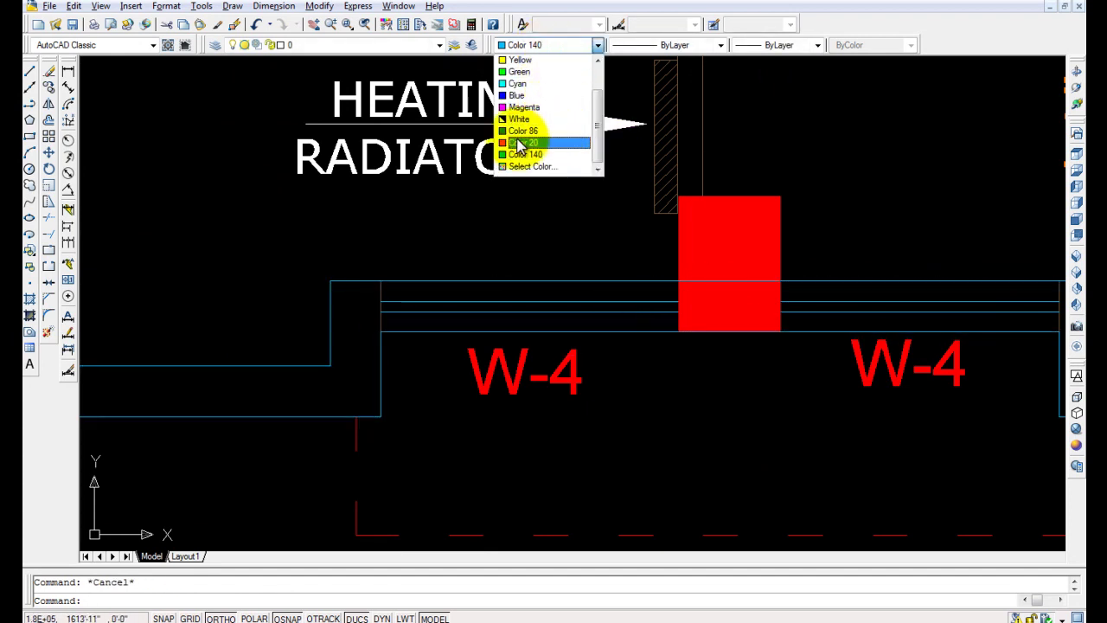
{"action": "left_click", "coordinate": [521, 73]}
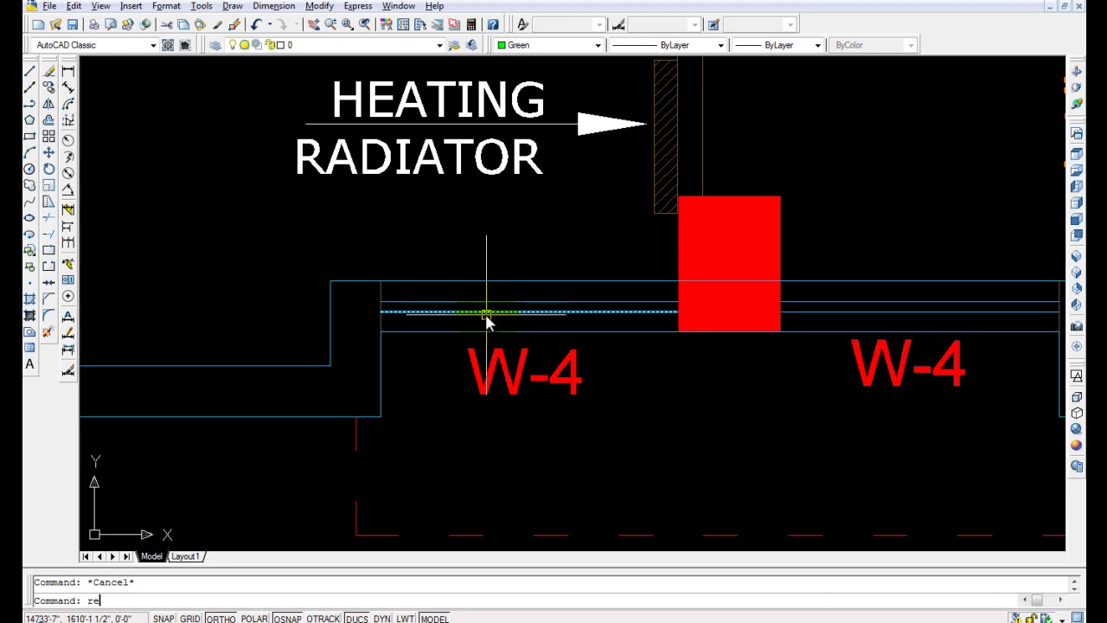
{"action": "type", "text": "rec"}
{"action": "key", "text": "Return"}
{"action": "left_click", "coordinate": [377, 282]}
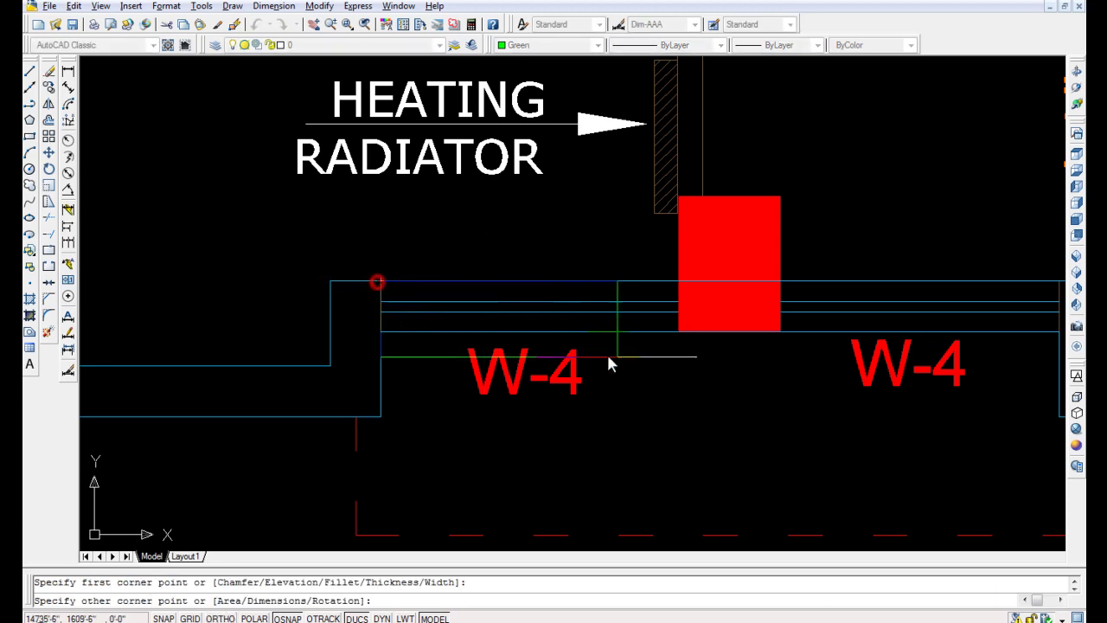
{"action": "left_click", "coordinate": [679, 331]}
{"action": "middle_click_drag", "start_coordinate": [680, 375], "coordinate": [375, 385]}
{"action": "key", "text": "Return"}
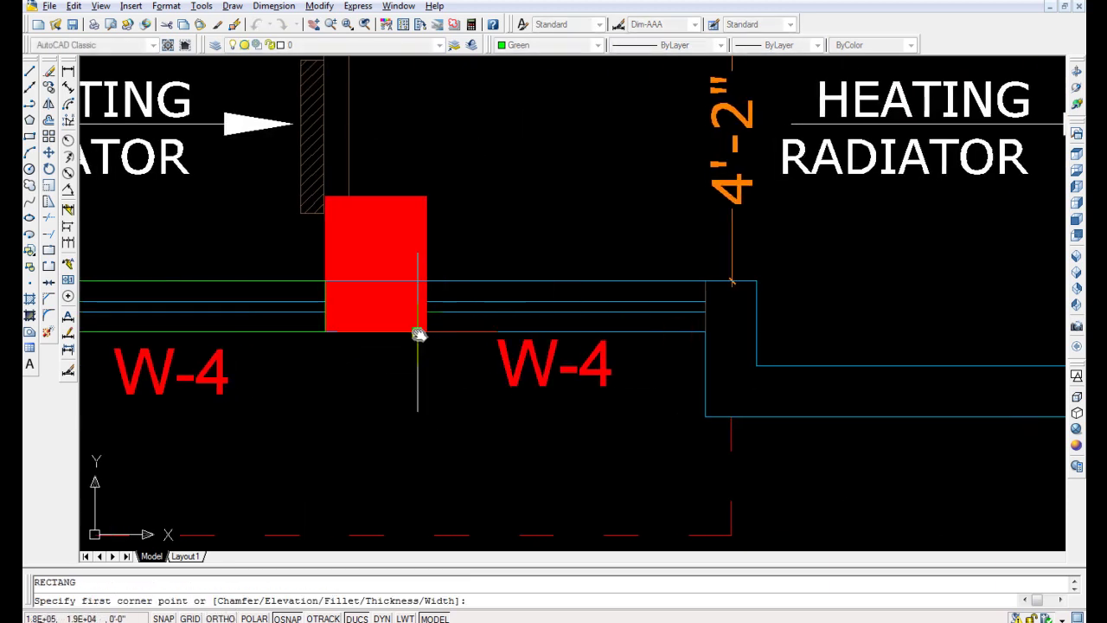
{"action": "left_click", "coordinate": [422, 332]}
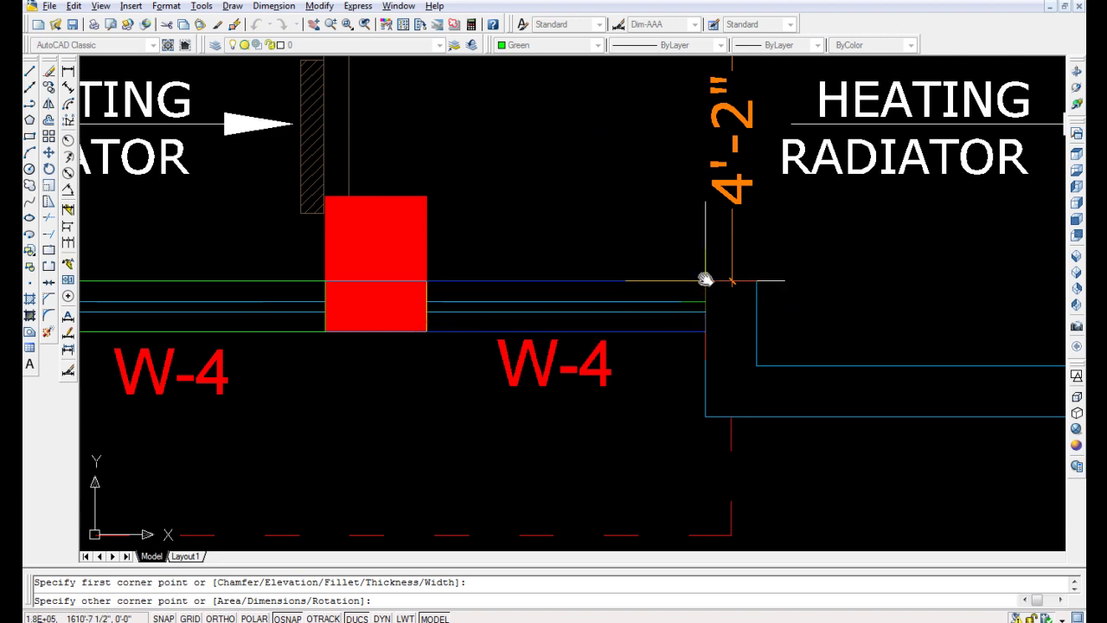
{"action": "left_click", "coordinate": [706, 280]}
{"action": "scroll", "coordinate": [706, 280], "scroll_direction": "down", "scroll_amount": 3}
{"action": "scroll", "coordinate": [729, 366], "scroll_direction": "down", "scroll_amount": 2}
Draw two more rectangles between the wall corners and the next red column edges.
{"action": "key", "text": "Return"}
{"action": "scroll", "coordinate": [699, 398], "scroll_direction": "up", "scroll_amount": 5}
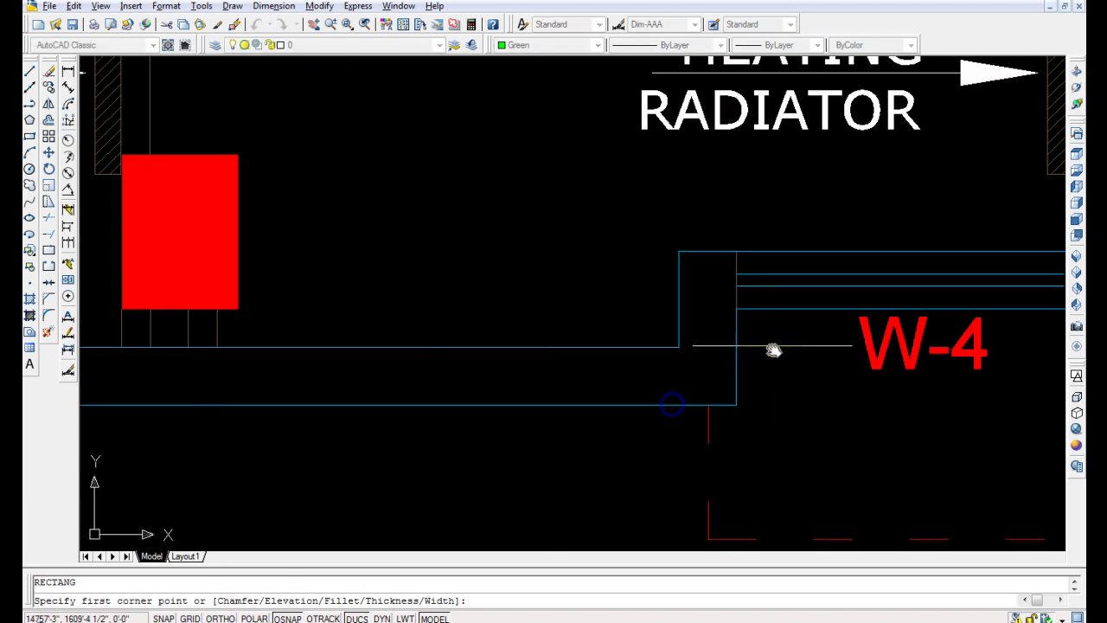
{"action": "left_click", "coordinate": [737, 310]}
{"action": "middle_click_drag", "start_coordinate": [929, 318], "coordinate": [648, 392]}
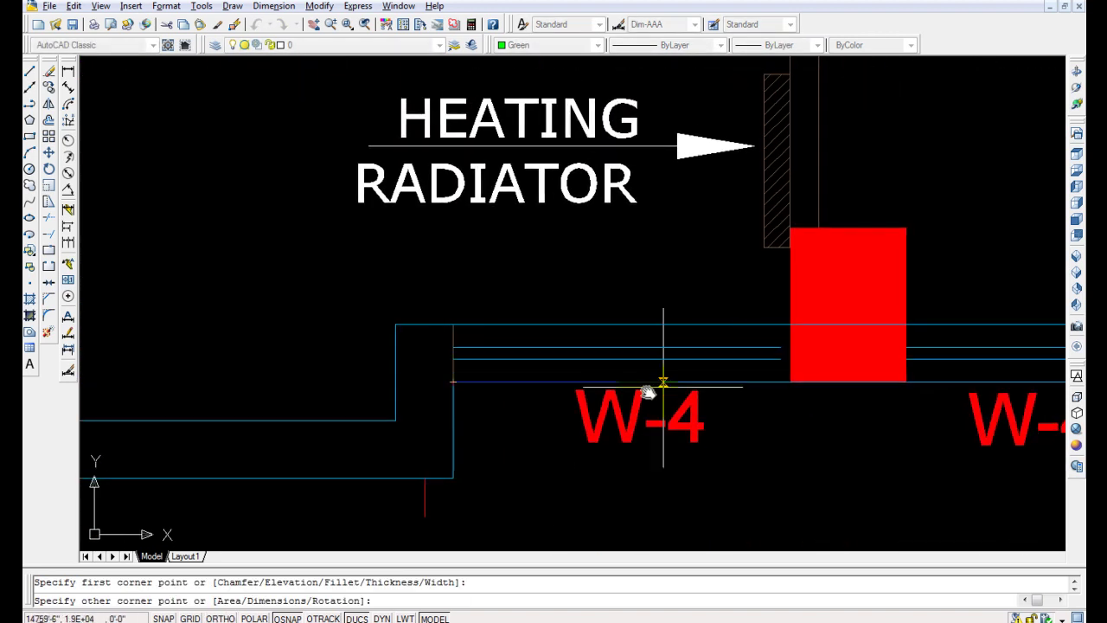
{"action": "left_click", "coordinate": [792, 326]}
{"action": "key", "text": "Return"}
{"action": "middle_click_drag", "start_coordinate": [939, 426], "coordinate": [536, 433]}
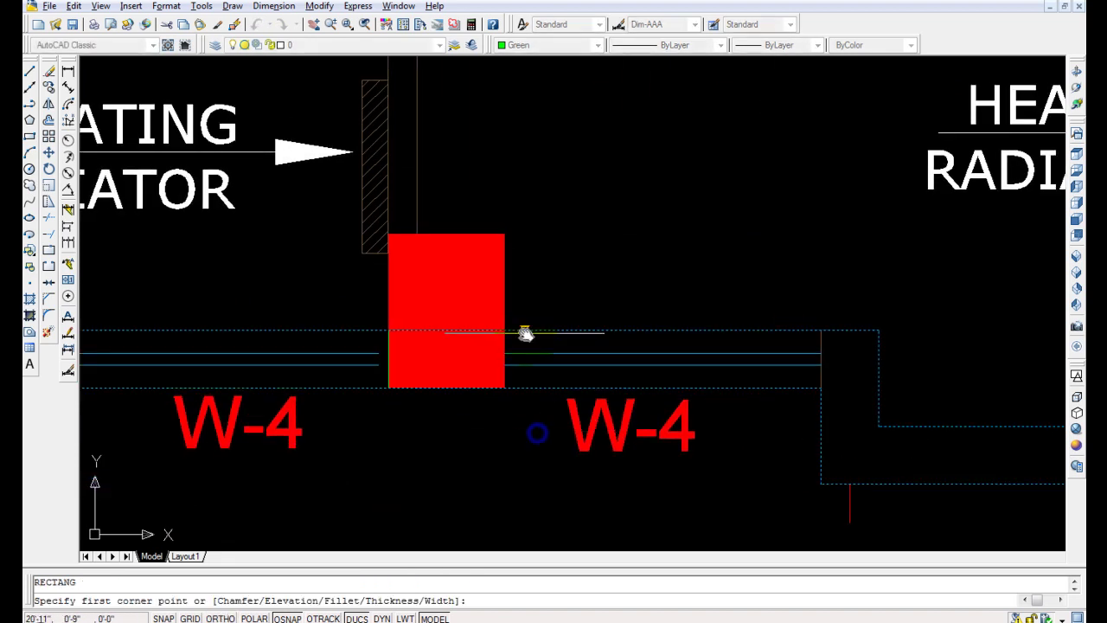
{"action": "scroll", "coordinate": [506, 330], "scroll_direction": "up", "scroll_amount": 2}
{"action": "scroll", "coordinate": [496, 342], "scroll_direction": "up", "scroll_amount": 2}
{"action": "key", "text": "Escape"}
{"action": "key", "text": "Return"}
{"action": "left_click", "coordinate": [497, 339]}
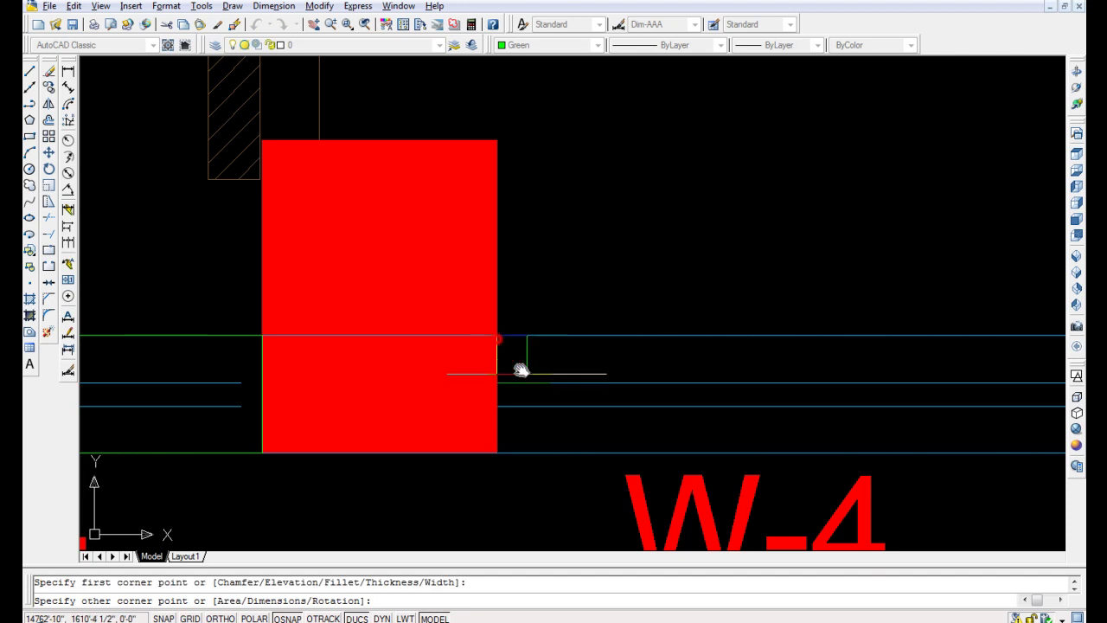
{"action": "scroll", "coordinate": [522, 368], "scroll_direction": "down", "scroll_amount": 3}
{"action": "left_click", "coordinate": [781, 417]}
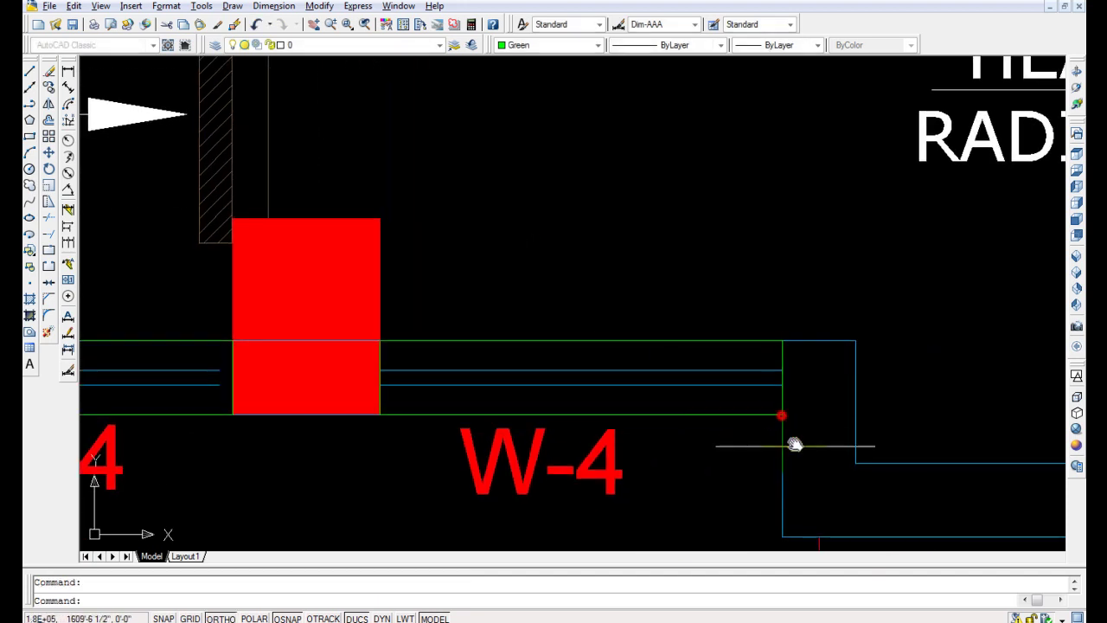
{"action": "scroll", "coordinate": [793, 445], "scroll_direction": "down", "scroll_amount": 4}
{"action": "middle_click_drag", "start_coordinate": [853, 507], "coordinate": [768, 404]}
{"action": "key", "text": "Return"}
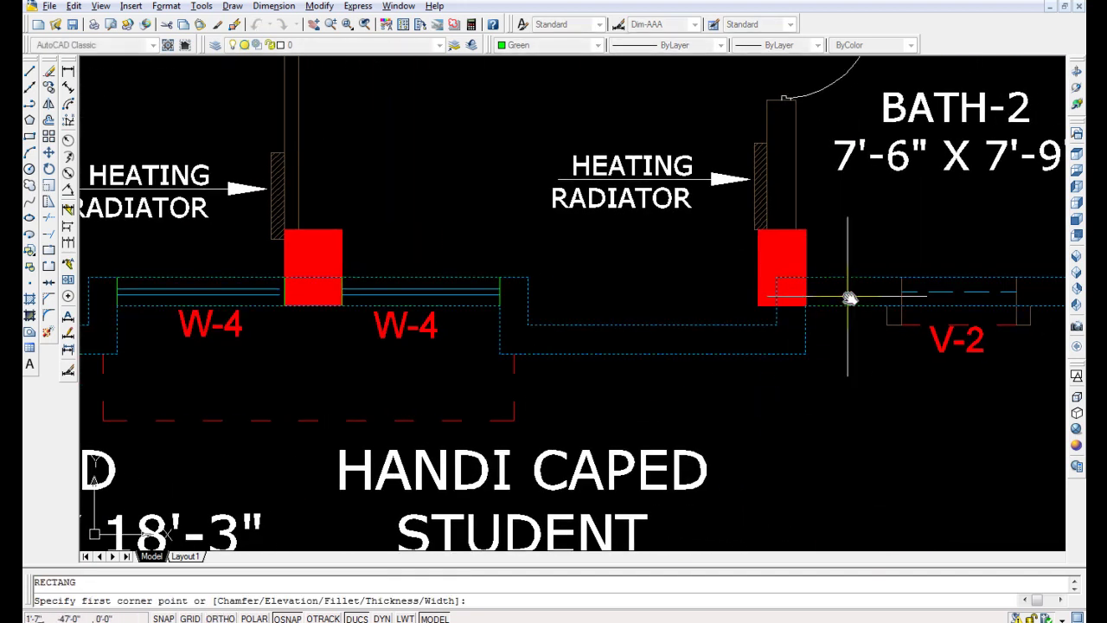
{"action": "key", "text": "Escape"}
Draw a rectangle across the V-2 window opening by BATH-2.
{"action": "middle_click_drag", "start_coordinate": [914, 326], "coordinate": [541, 387]}
{"action": "key", "text": "Return"}
{"action": "scroll", "coordinate": [532, 368], "scroll_direction": "up", "scroll_amount": 5}
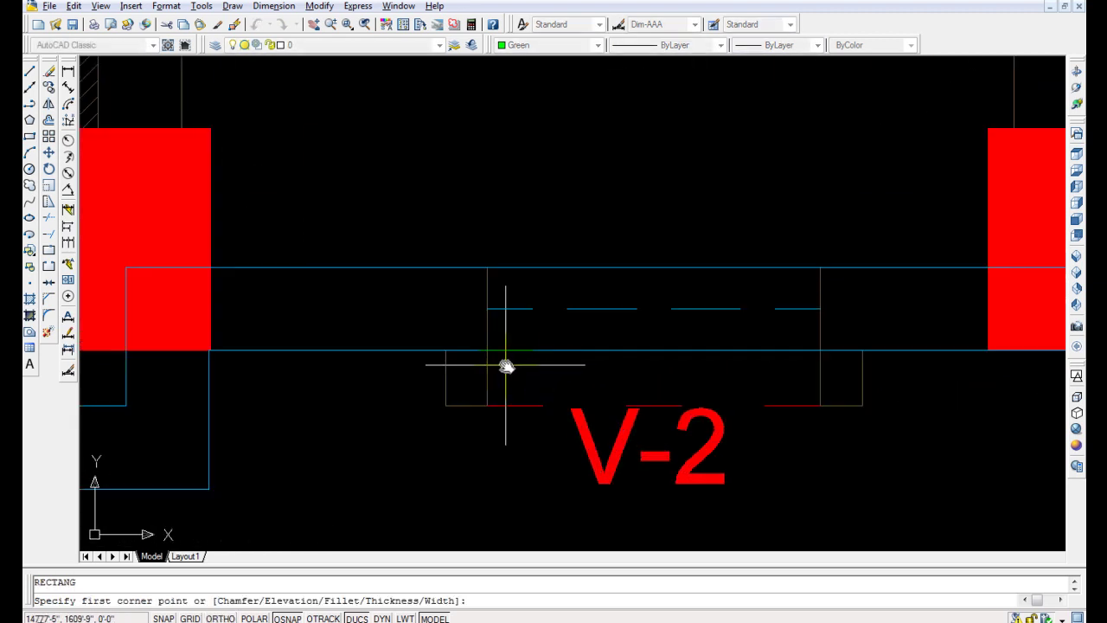
{"action": "left_click", "coordinate": [488, 350]}
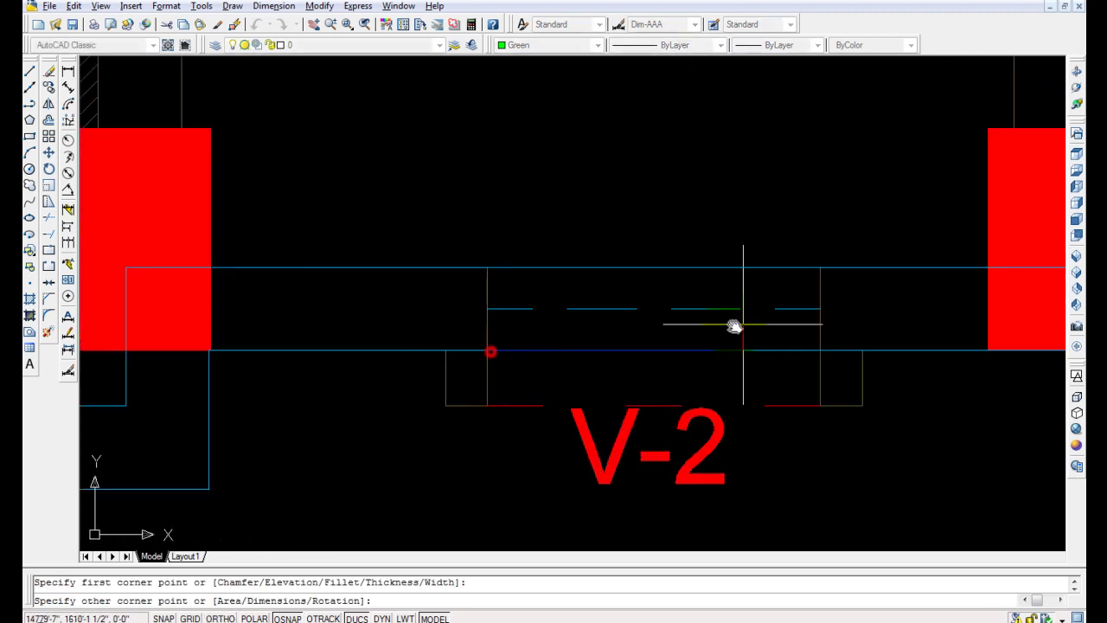
{"action": "left_click", "coordinate": [821, 271]}
{"action": "scroll", "coordinate": [828, 383], "scroll_direction": "down", "scroll_amount": 2}
{"action": "scroll", "coordinate": [507, 384], "scroll_direction": "down", "scroll_amount": 2}
Draw a rectangle spanning the full W-1 window opening.
{"action": "key", "text": "Return"}
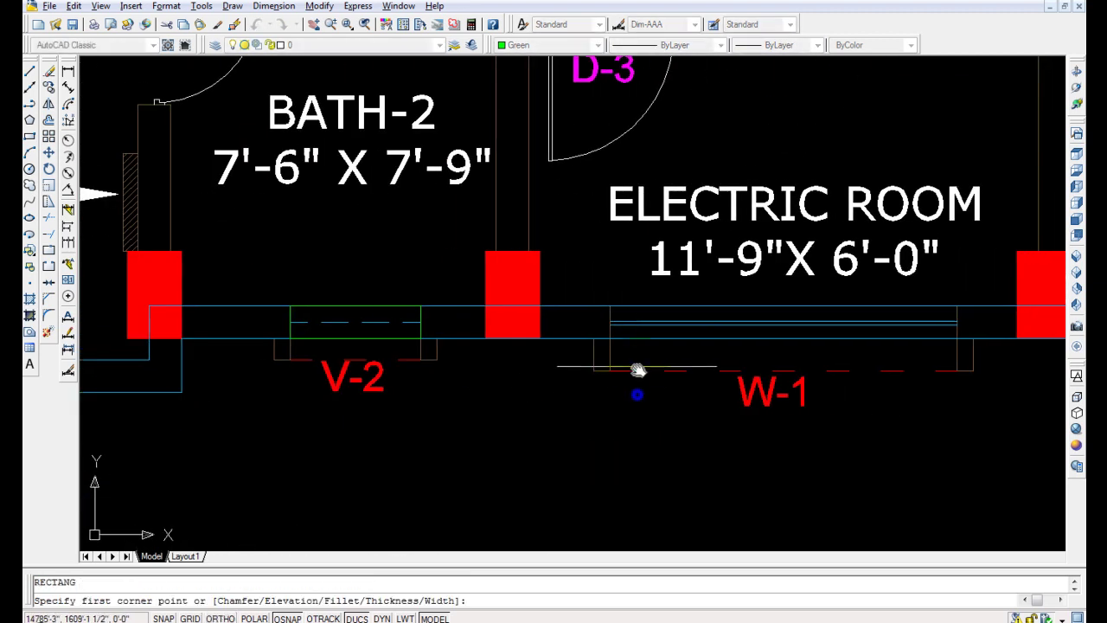
{"action": "scroll", "coordinate": [603, 344], "scroll_direction": "up", "scroll_amount": 3}
{"action": "left_click", "coordinate": [591, 338]}
{"action": "middle_click_drag", "start_coordinate": [791, 361], "coordinate": [485, 421]}
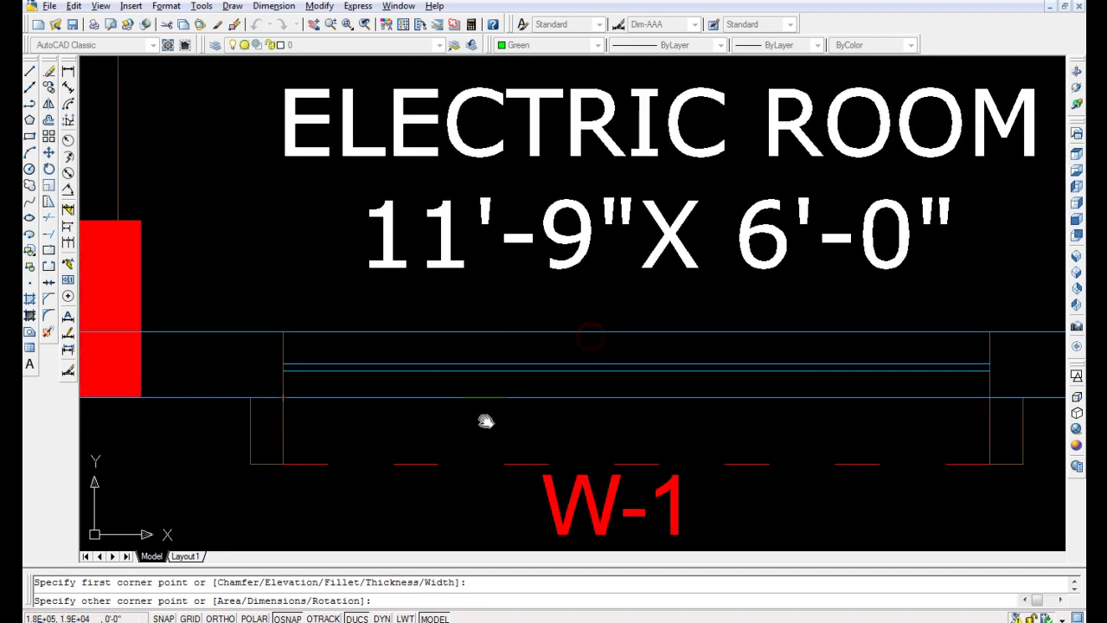
{"action": "left_click", "coordinate": [989, 333]}
{"action": "scroll", "coordinate": [989, 334], "scroll_direction": "down", "scroll_amount": 4}
{"action": "middle_click_drag", "start_coordinate": [934, 425], "coordinate": [504, 403]}
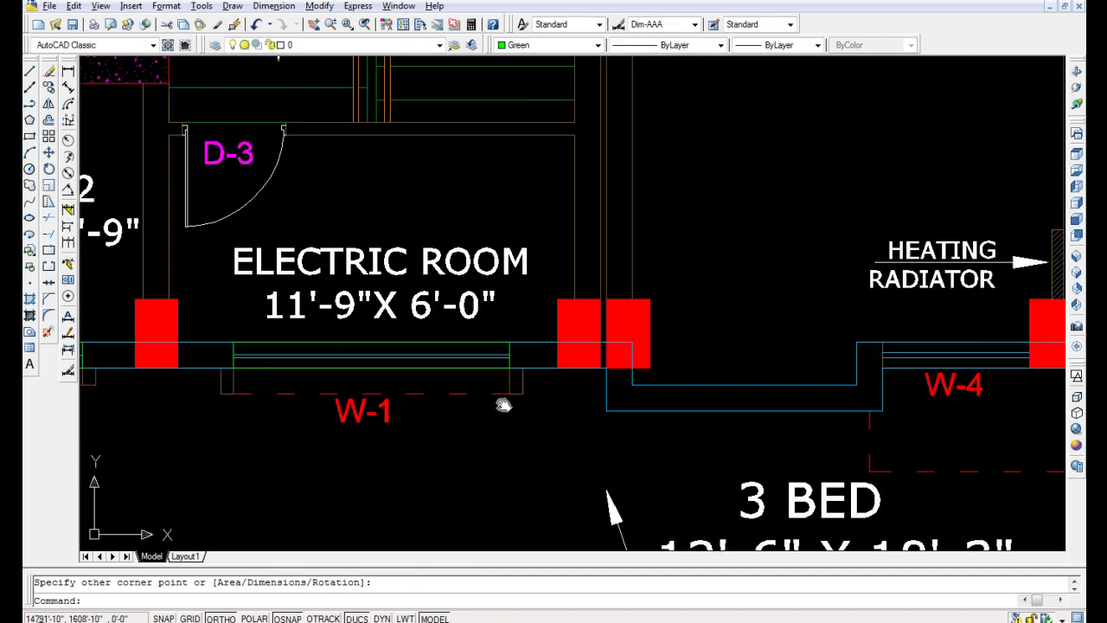
{"action": "middle_click_drag", "start_coordinate": [833, 400], "coordinate": [514, 400]}
{"action": "middle_click_drag", "start_coordinate": [790, 391], "coordinate": [704, 395]}
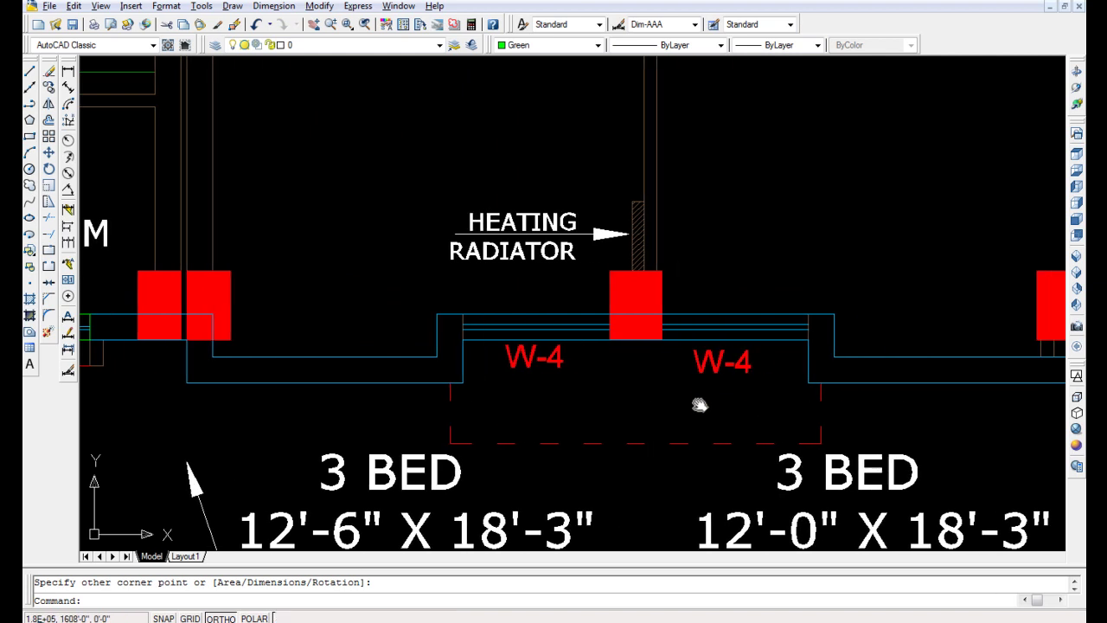
{"action": "scroll", "coordinate": [699, 395], "scroll_direction": "up", "scroll_amount": 2}
Outline the W-4 opening left of the radiator with a rectangle.
{"action": "key", "text": "Return"}
{"action": "scroll", "coordinate": [413, 333], "scroll_direction": "up", "scroll_amount": 3}
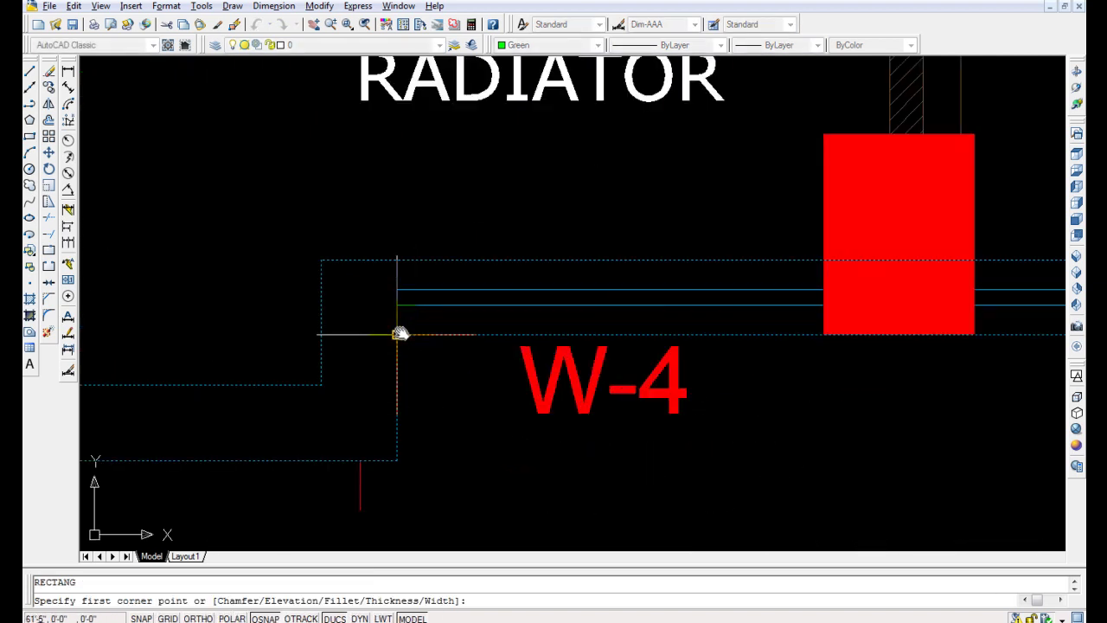
{"action": "left_click", "coordinate": [398, 335]}
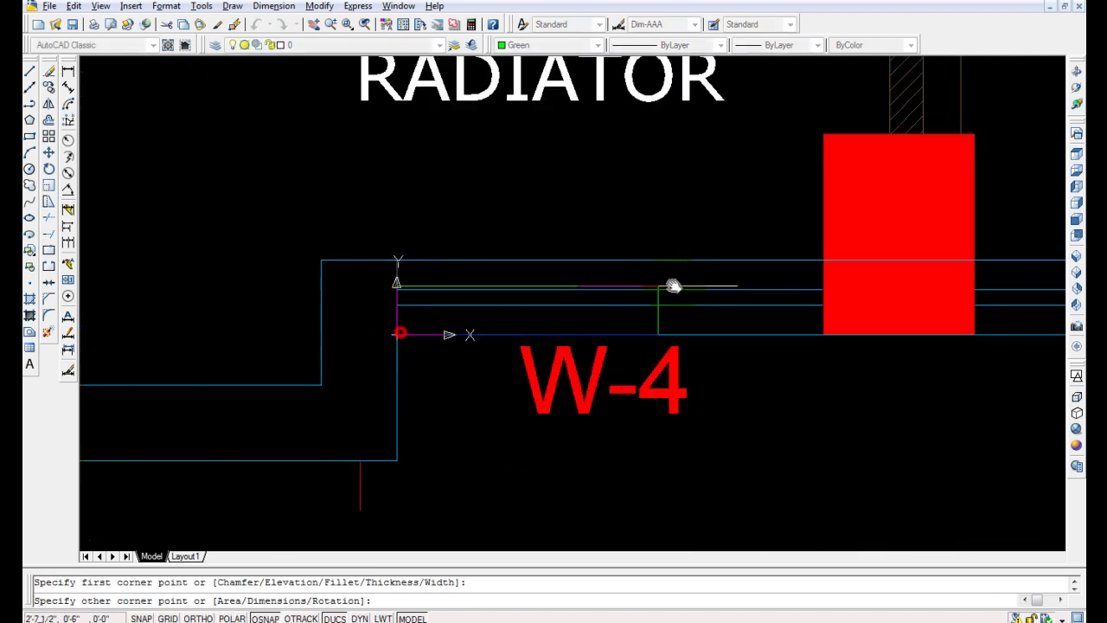
{"action": "key", "text": "Escape"}
{"action": "key", "text": "Return"}
{"action": "left_click", "coordinate": [823, 259]}
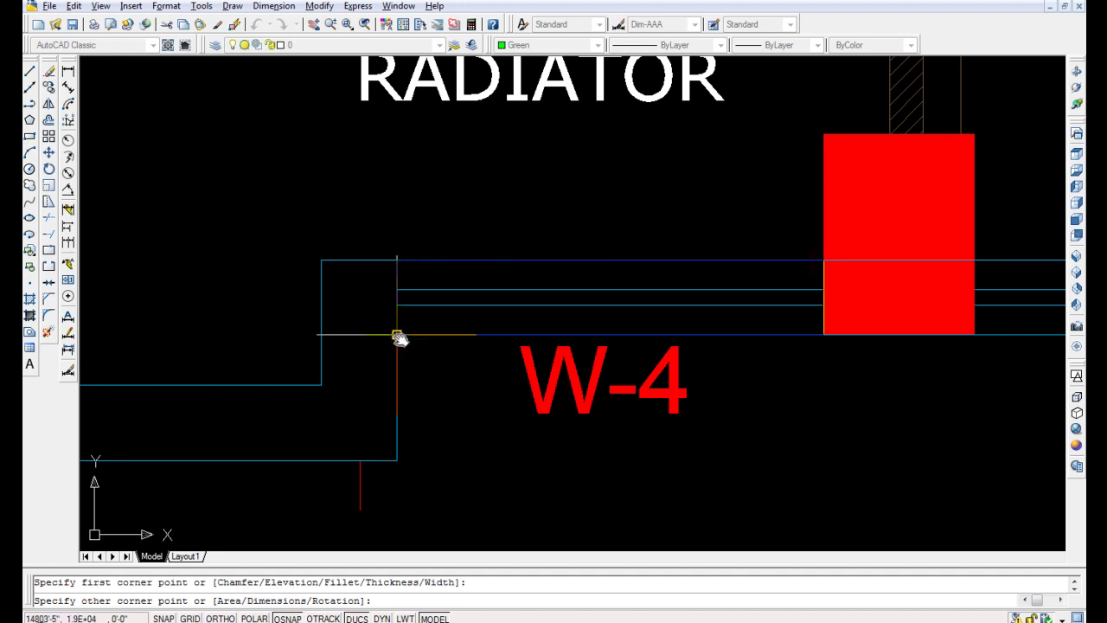
{"action": "left_click", "coordinate": [397, 336]}
Outline the second W-4 opening right of the radiator with a rectangle.
{"action": "scroll", "coordinate": [453, 360], "scroll_direction": "down", "scroll_amount": 4}
{"action": "middle_click_drag", "start_coordinate": [767, 384], "coordinate": [532, 390]}
{"action": "key", "text": "Return"}
{"action": "scroll", "coordinate": [502, 381], "scroll_direction": "up", "scroll_amount": 4}
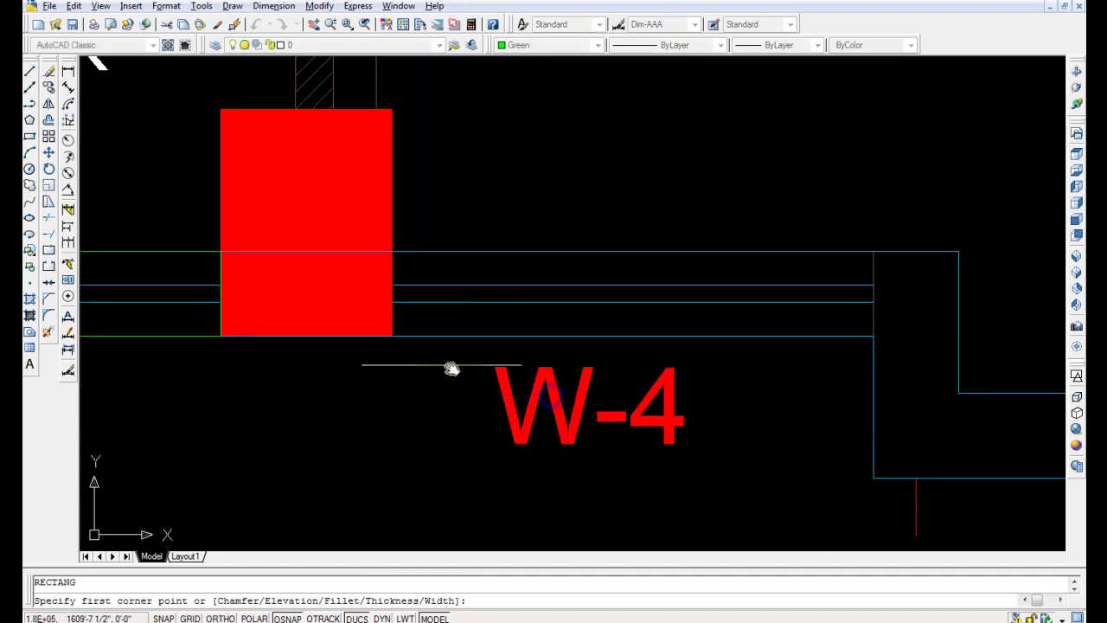
{"action": "left_click", "coordinate": [395, 335]}
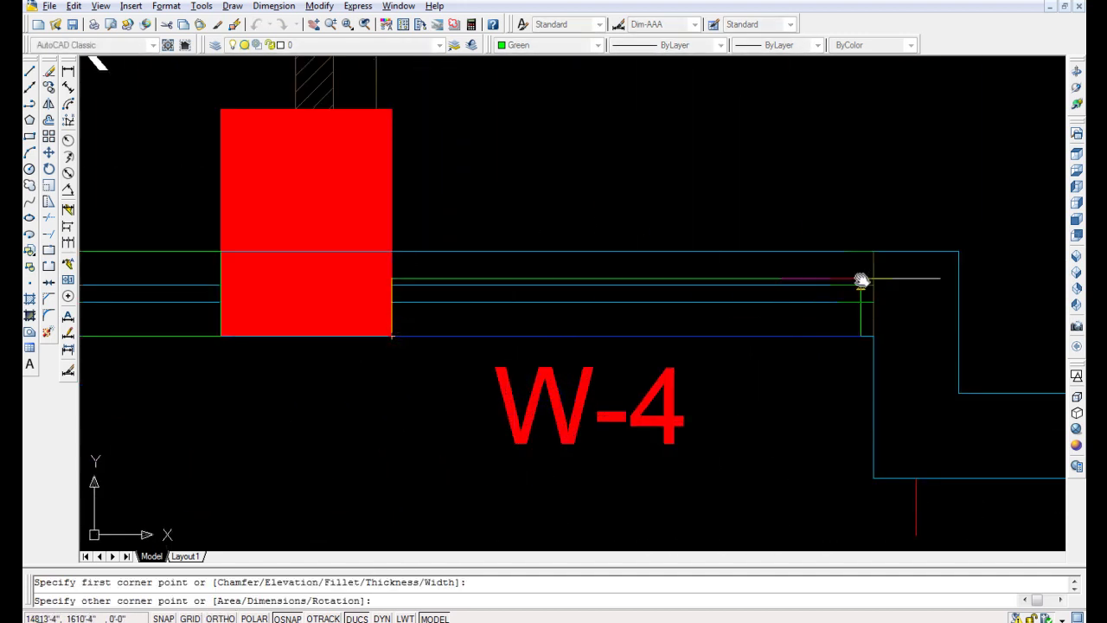
{"action": "left_click", "coordinate": [871, 251]}
{"action": "scroll", "coordinate": [778, 390], "scroll_direction": "down", "scroll_amount": 3}
{"action": "scroll", "coordinate": [705, 423], "scroll_direction": "down", "scroll_amount": 2}
{"action": "middle_click_drag", "start_coordinate": [706, 441], "coordinate": [541, 376]}
{"action": "scroll", "coordinate": [651, 364], "scroll_direction": "up", "scroll_amount": 5}
{"action": "scroll", "coordinate": [438, 354], "scroll_direction": "up", "scroll_amount": 2}
Draw a rectangle from the wall corner up to the next W-4 window's radiator.
{"action": "key", "text": "Return"}
{"action": "scroll", "coordinate": [425, 287], "scroll_direction": "up", "scroll_amount": 2}
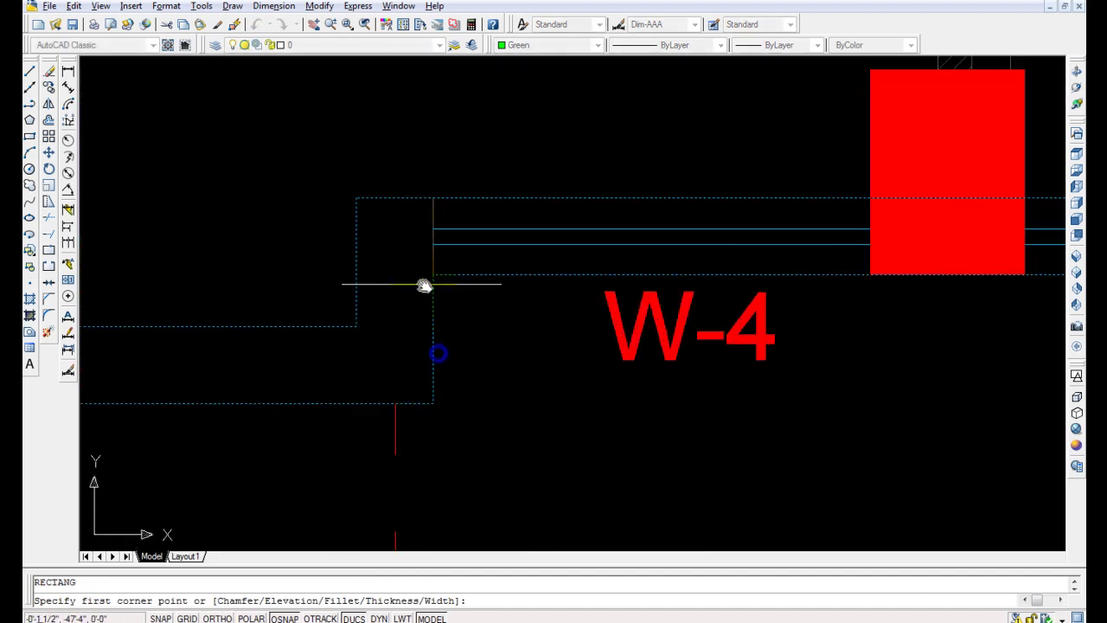
{"action": "scroll", "coordinate": [438, 271], "scroll_direction": "up", "scroll_amount": 2}
{"action": "left_click", "coordinate": [440, 264]}
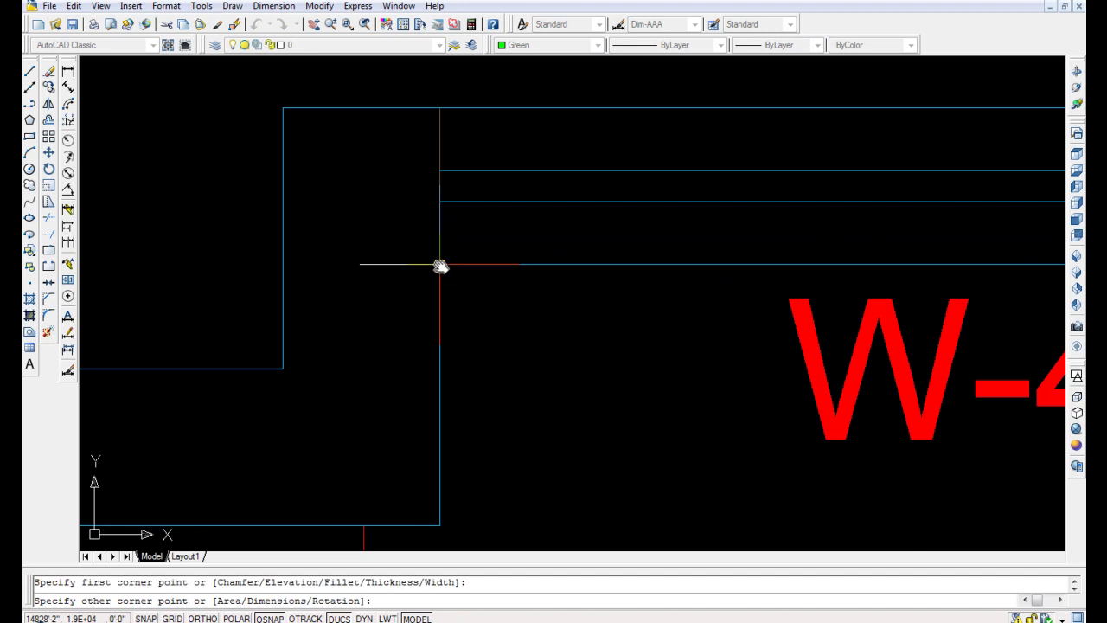
{"action": "middle_click_drag", "start_coordinate": [913, 257], "coordinate": [640, 374]}
{"action": "scroll", "coordinate": [795, 370], "scroll_direction": "down", "scroll_amount": 2}
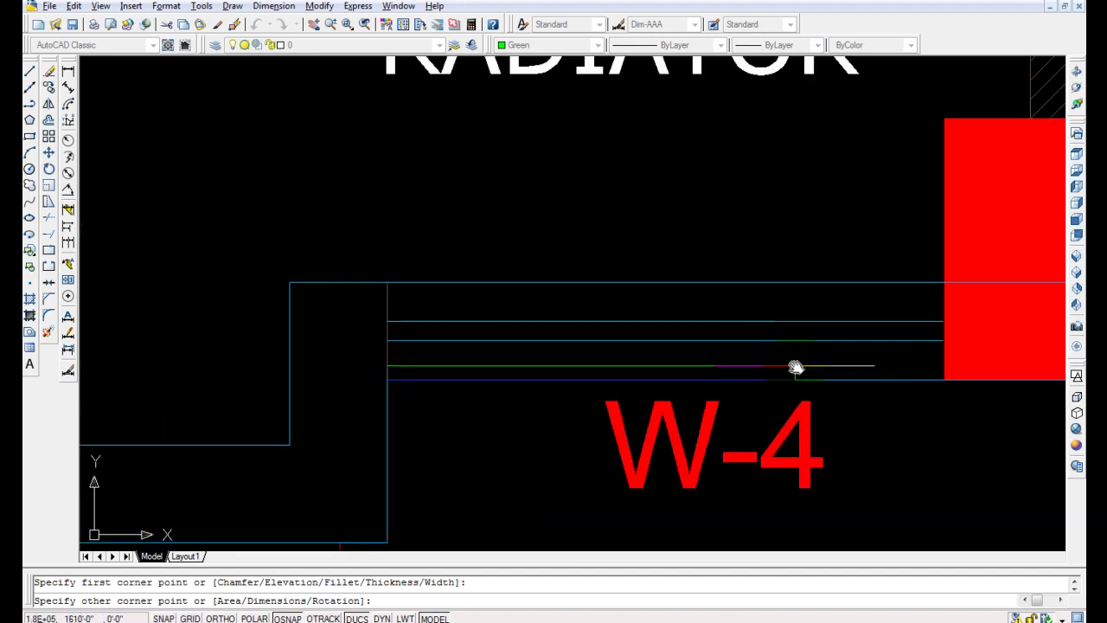
{"action": "left_click", "coordinate": [944, 286]}
{"action": "scroll", "coordinate": [922, 349], "scroll_direction": "down", "scroll_amount": 3}
{"action": "middle_click_drag", "start_coordinate": [922, 349], "coordinate": [631, 371]}
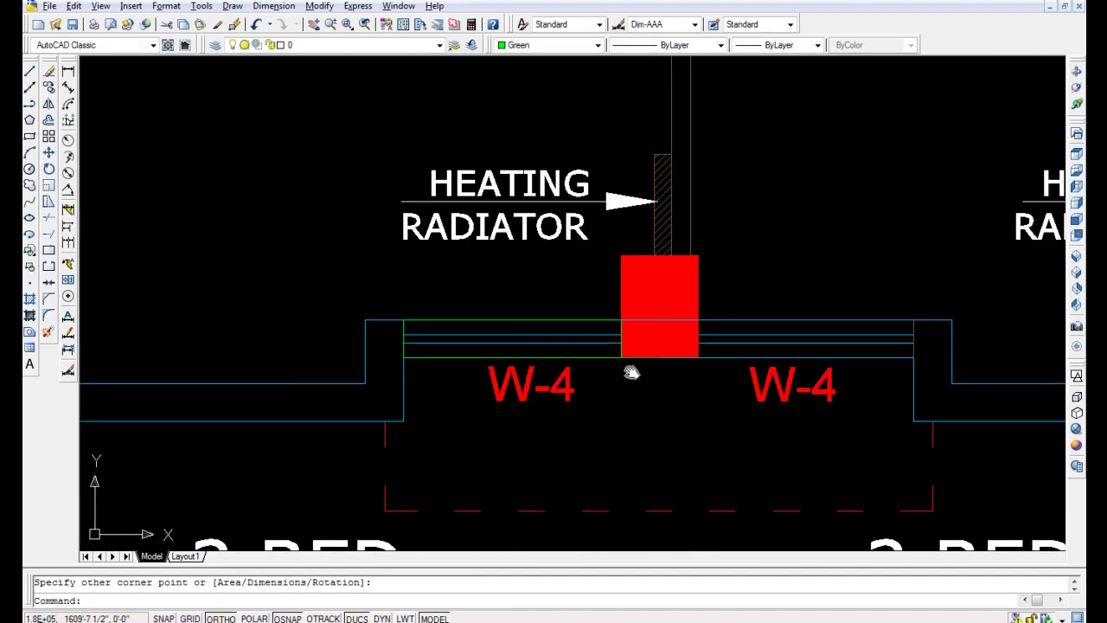
{"action": "scroll", "coordinate": [680, 371], "scroll_direction": "up", "scroll_amount": 3}
{"action": "key", "text": "Return"}
Draw rectangles over the first two remaining W-4 openings, from the radiator and wall corners.
{"action": "left_click", "coordinate": [700, 346]}
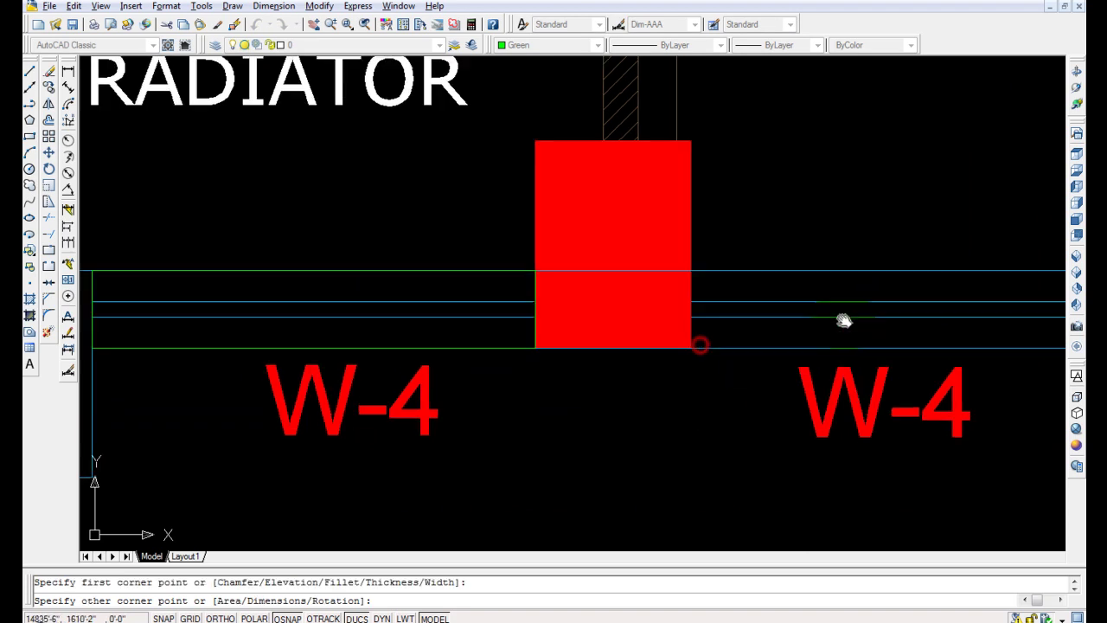
{"action": "middle_click_drag", "start_coordinate": [842, 319], "coordinate": [725, 361]}
{"action": "left_click", "coordinate": [711, 346]}
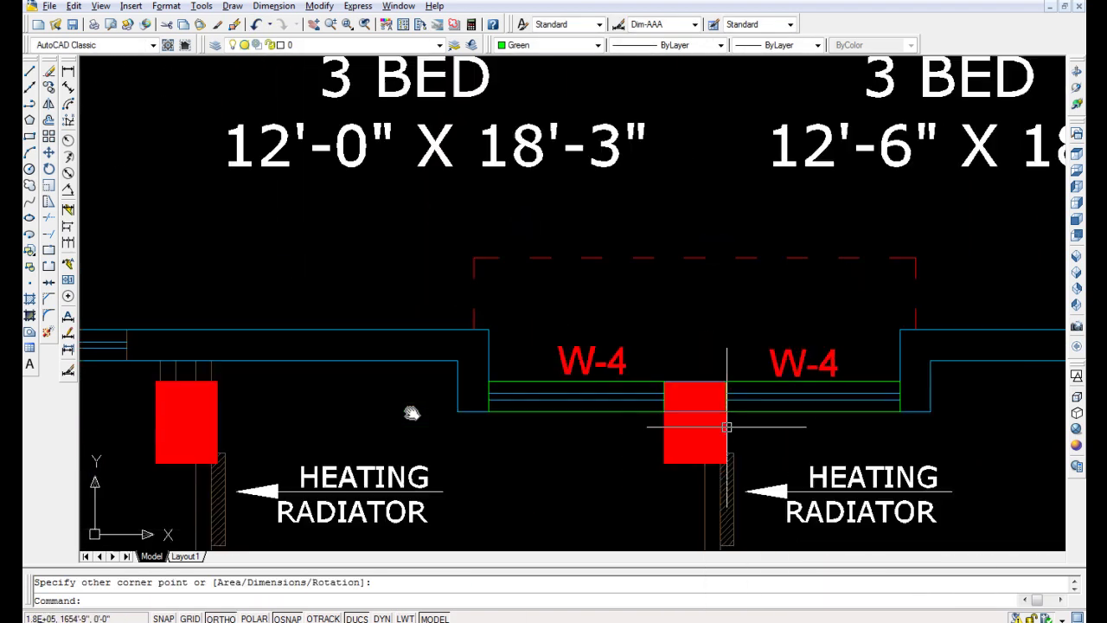
{"action": "mouse_move", "coordinate": [412, 414]}
{"action": "middle_mouse_down"}
{"action": "mouse_move", "coordinate": [635, 383]}
{"action": "mouse_move", "coordinate": [349, 338]}
{"action": "mouse_move", "coordinate": [436, 357]}
{"action": "middle_mouse_up"}
{"action": "key", "text": "Escape"}
{"action": "key", "text": "Return"}
{"action": "scroll", "coordinate": [488, 337], "scroll_direction": "up", "scroll_amount": 3}
{"action": "key", "text": "Escape"}
{"action": "key", "text": "Return"}
{"action": "left_click", "coordinate": [486, 355]}
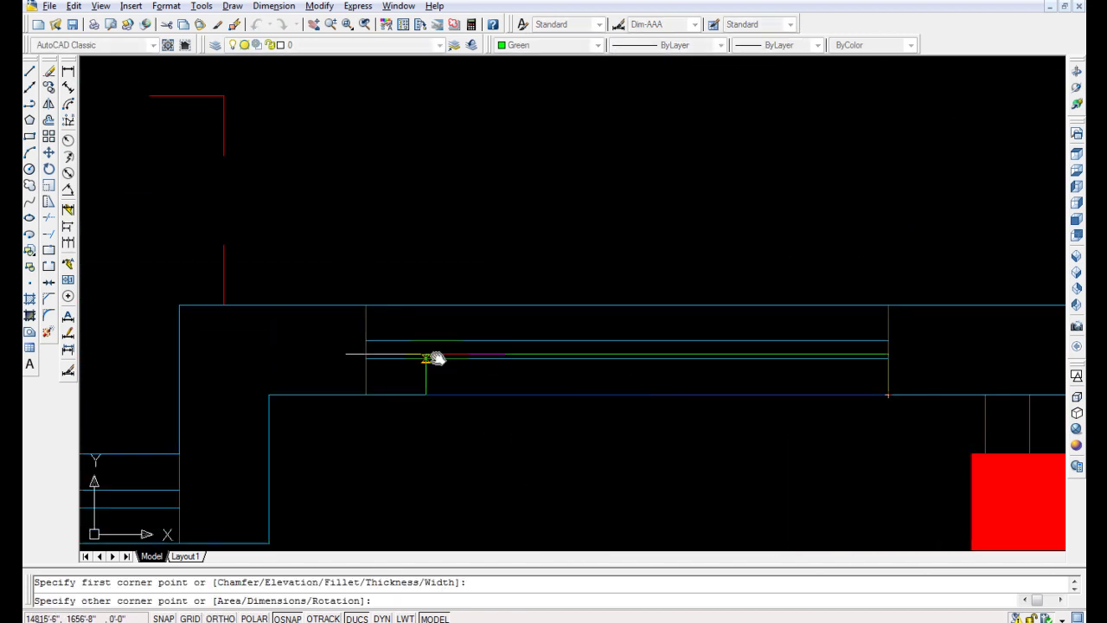
{"action": "left_click", "coordinate": [366, 304]}
{"action": "middle_click_drag", "start_coordinate": [280, 448], "coordinate": [567, 276]}
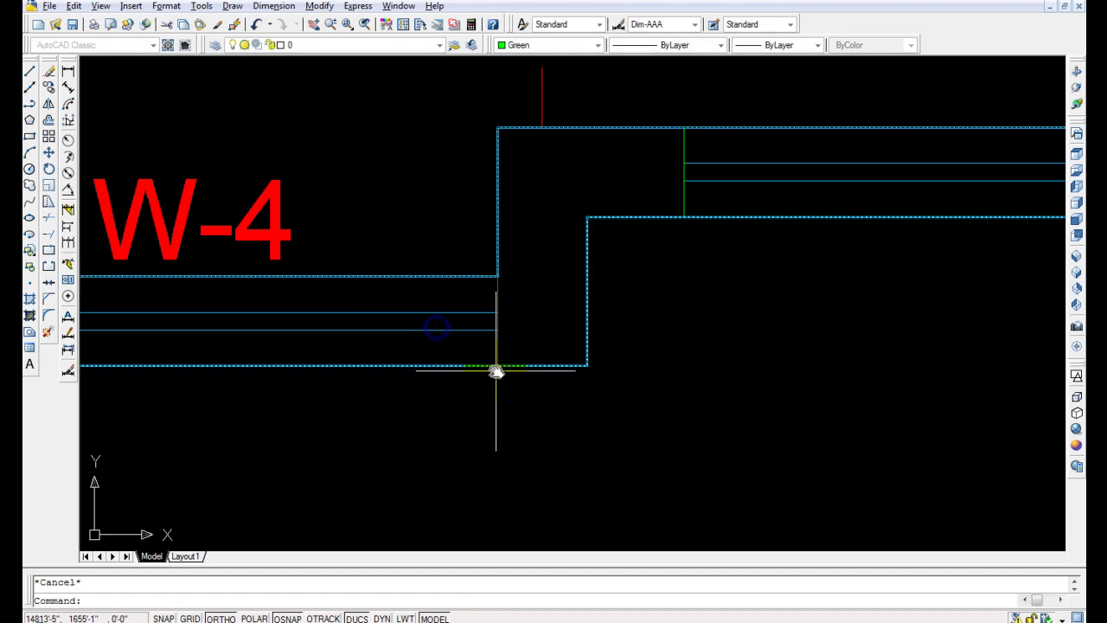
Outline the last two W-4 openings with rectangles running from the wall corners to the radiators.
{"action": "left_click", "coordinate": [497, 365]}
{"action": "middle_click_drag", "start_coordinate": [329, 329], "coordinate": [707, 349]}
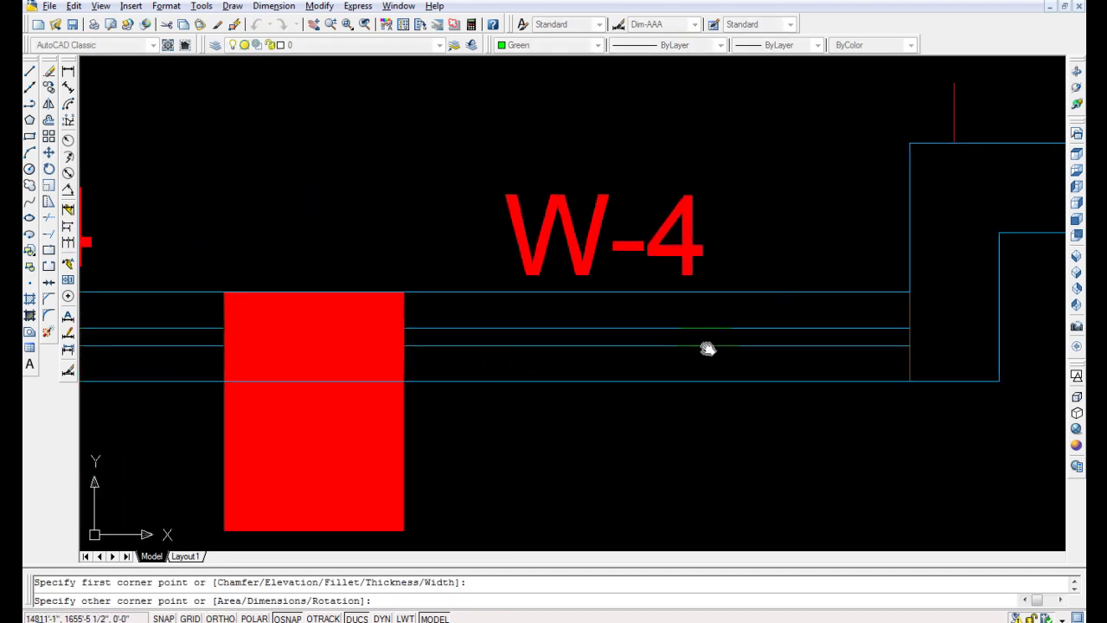
{"action": "left_click", "coordinate": [401, 290]}
{"action": "scroll", "coordinate": [410, 403], "scroll_direction": "down", "scroll_amount": 4}
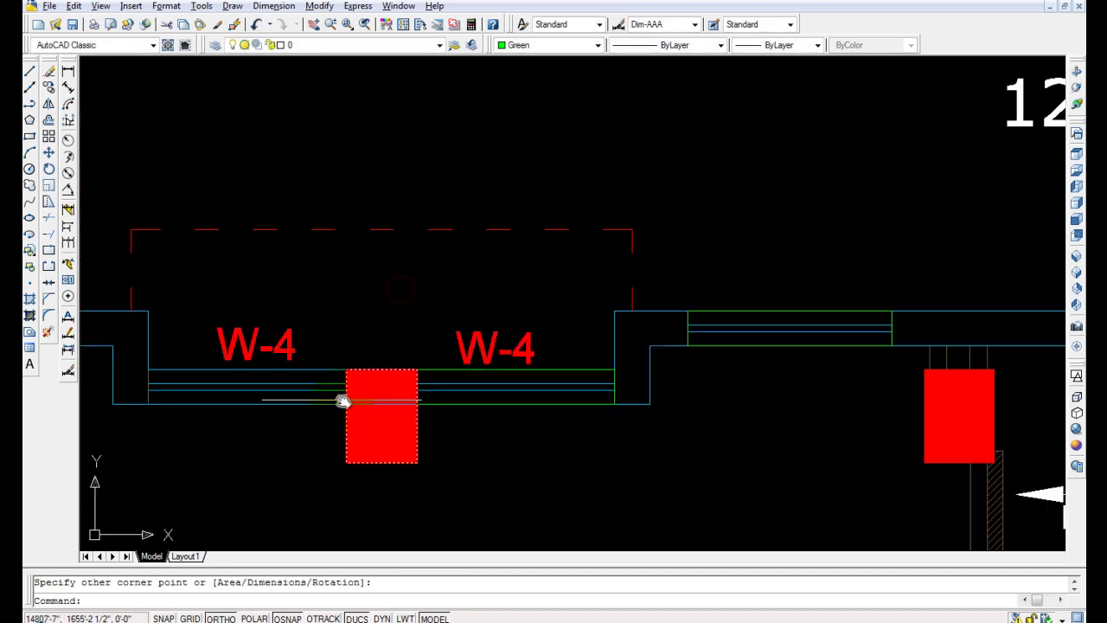
{"action": "middle_click_drag", "start_coordinate": [341, 398], "coordinate": [442, 401]}
{"action": "scroll", "coordinate": [442, 400], "scroll_direction": "up", "scroll_amount": 6}
{"action": "key", "text": "Return"}
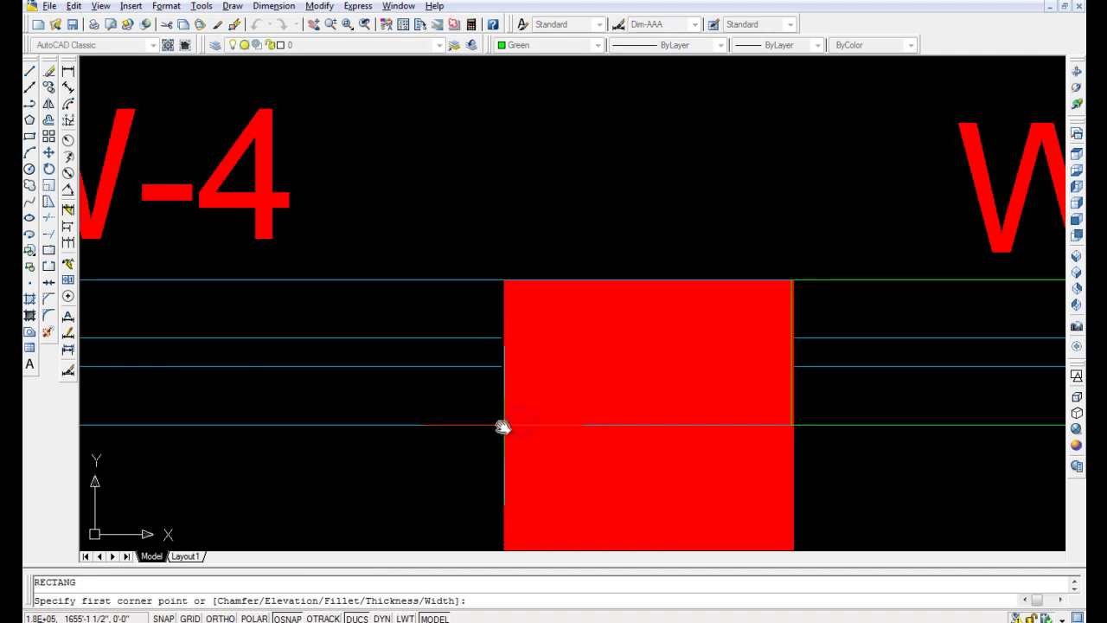
{"action": "left_click", "coordinate": [502, 426]}
{"action": "middle_click_drag", "start_coordinate": [259, 349], "coordinate": [621, 354]}
{"action": "scroll", "coordinate": [304, 346], "scroll_direction": "down", "scroll_amount": 2}
{"action": "middle_click_drag", "start_coordinate": [304, 346], "coordinate": [441, 349]}
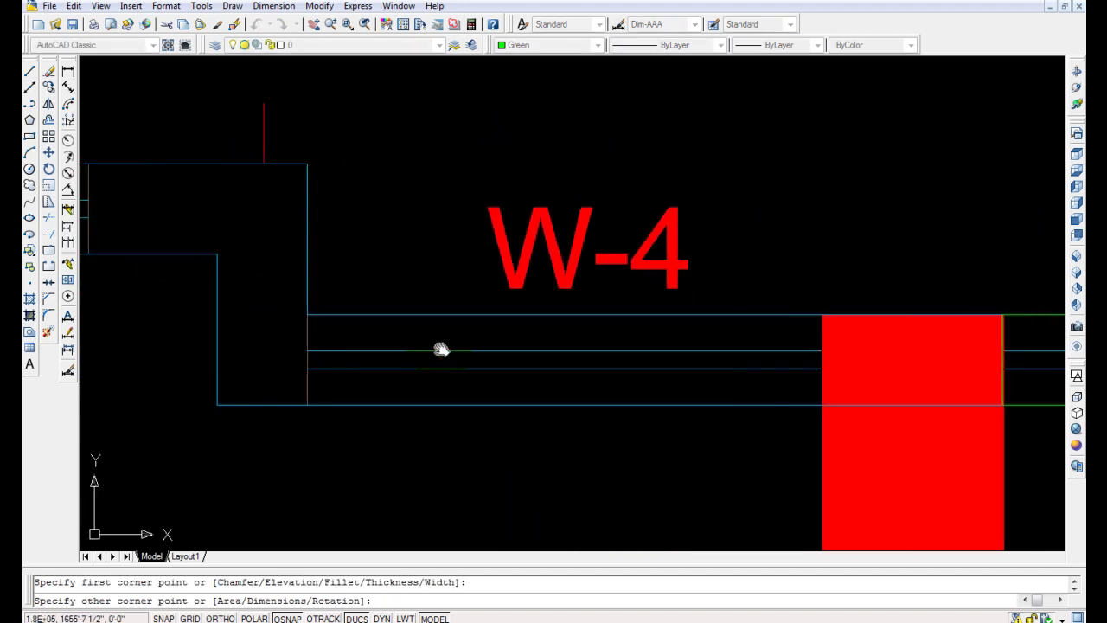
{"action": "scroll", "coordinate": [299, 314], "scroll_direction": "up", "scroll_amount": 3}
{"action": "left_click", "coordinate": [316, 317]}
Zoom out and pan across the stair, BATH-2 and lift to show the whole building.
{"action": "scroll", "coordinate": [317, 316], "scroll_direction": "down", "scroll_amount": 2}
{"action": "mouse_move", "coordinate": [343, 340]}
{"action": "middle_mouse_down"}
{"action": "mouse_move", "coordinate": [381, 372]}
{"action": "mouse_move", "coordinate": [453, 401]}
{"action": "middle_mouse_up"}
{"action": "scroll", "coordinate": [701, 388], "scroll_direction": "down", "scroll_amount": 2}
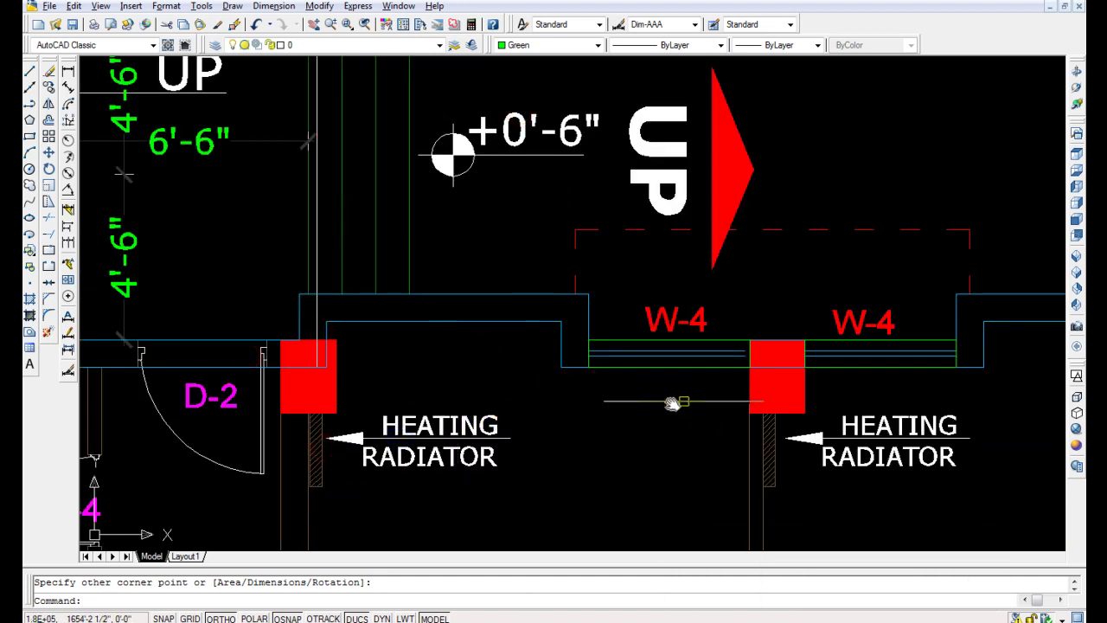
{"action": "middle_click_drag", "start_coordinate": [673, 403], "coordinate": [627, 412]}
{"action": "scroll", "coordinate": [626, 412], "scroll_direction": "down", "scroll_amount": 2}
{"action": "mouse_move", "coordinate": [733, 443]}
{"action": "middle_mouse_down"}
{"action": "mouse_move", "coordinate": [608, 365]}
{"action": "mouse_move", "coordinate": [400, 358]}
{"action": "middle_mouse_up"}
{"action": "middle_click_drag", "start_coordinate": [605, 297], "coordinate": [482, 311]}
{"action": "middle_click_drag", "start_coordinate": [700, 289], "coordinate": [639, 170]}
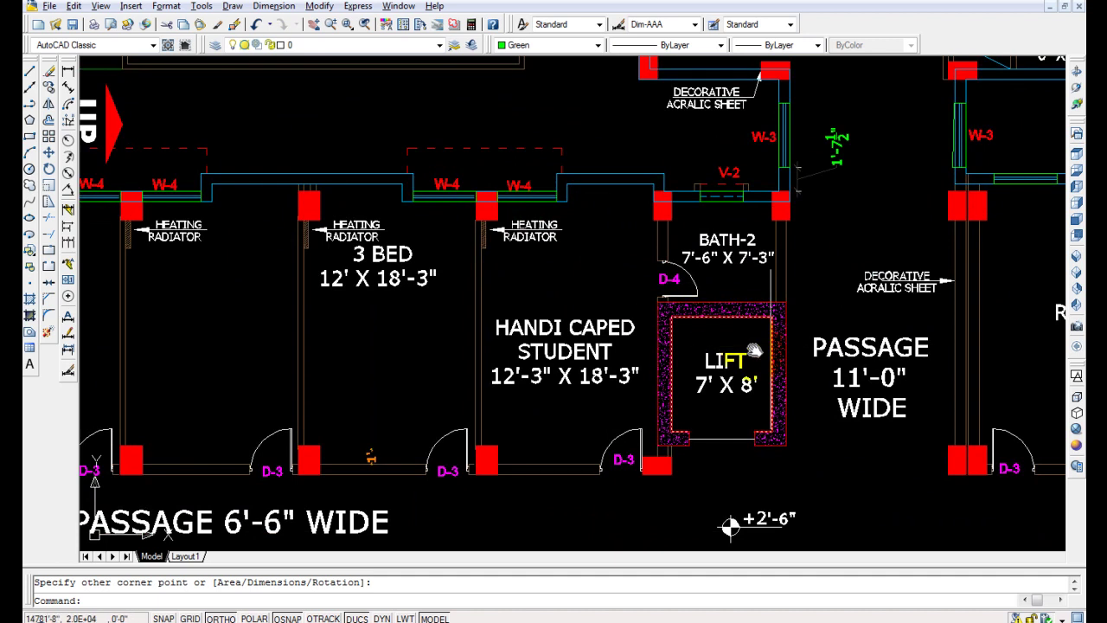
{"action": "middle_click_drag", "start_coordinate": [754, 350], "coordinate": [606, 346]}
{"action": "scroll", "coordinate": [606, 346], "scroll_direction": "down", "scroll_amount": 1}
{"action": "scroll", "coordinate": [658, 328], "scroll_direction": "down", "scroll_amount": 2}
{"action": "scroll", "coordinate": [675, 316], "scroll_direction": "down", "scroll_amount": 2}
Switch the model to a southeast isometric view and frame the 3 BED window walls.
{"action": "scroll", "coordinate": [676, 312], "scroll_direction": "down", "scroll_amount": 1}
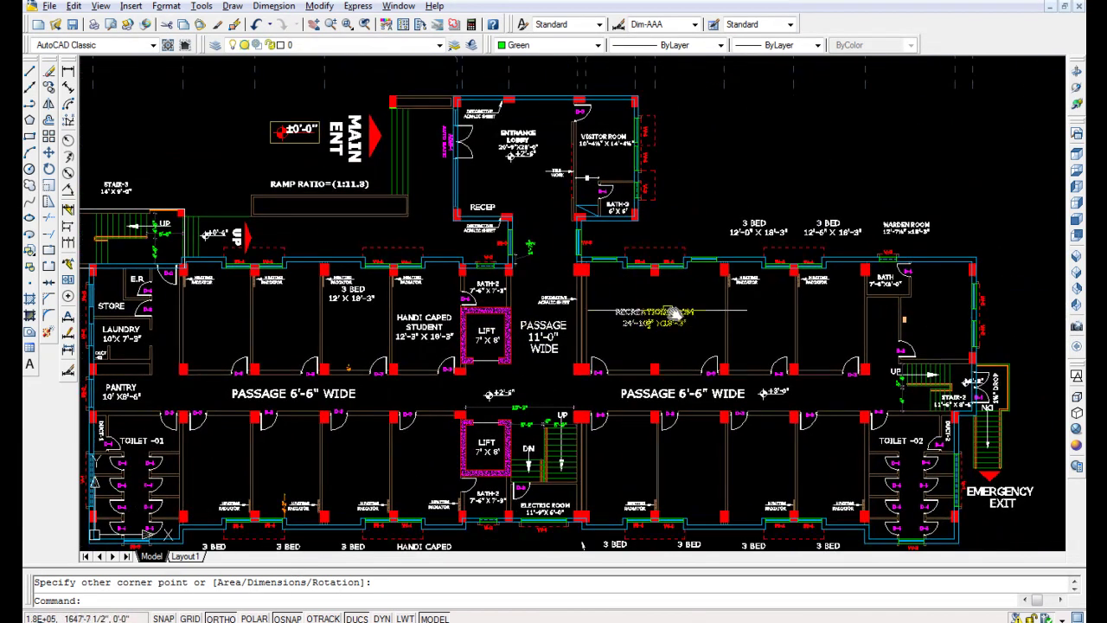
{"action": "middle_click_drag", "start_coordinate": [676, 312], "coordinate": [637, 292]}
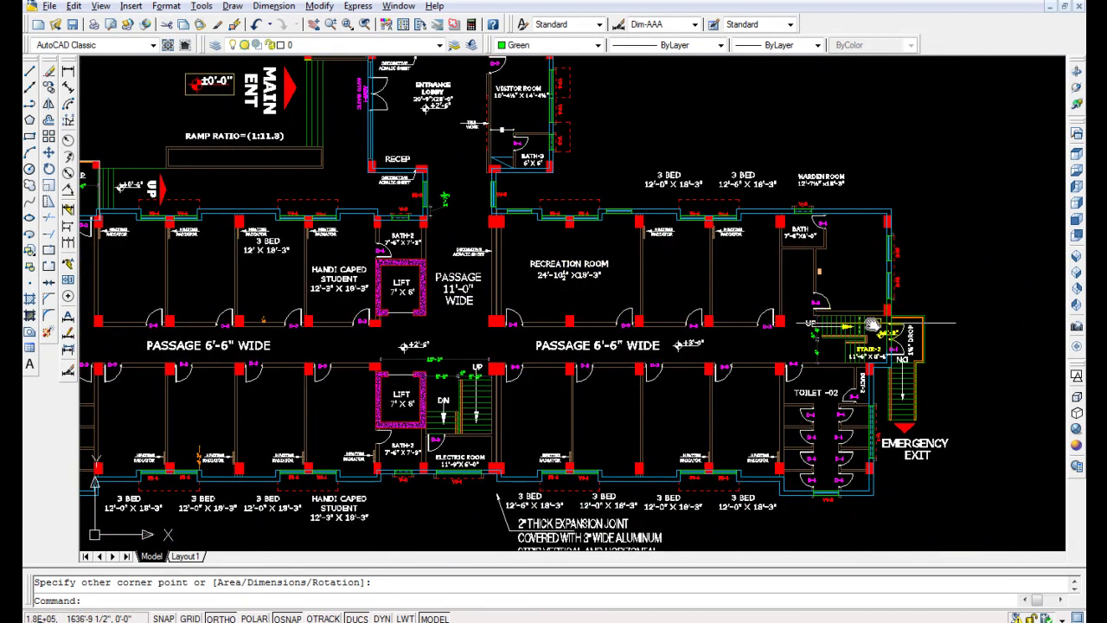
{"action": "left_click", "coordinate": [1077, 257]}
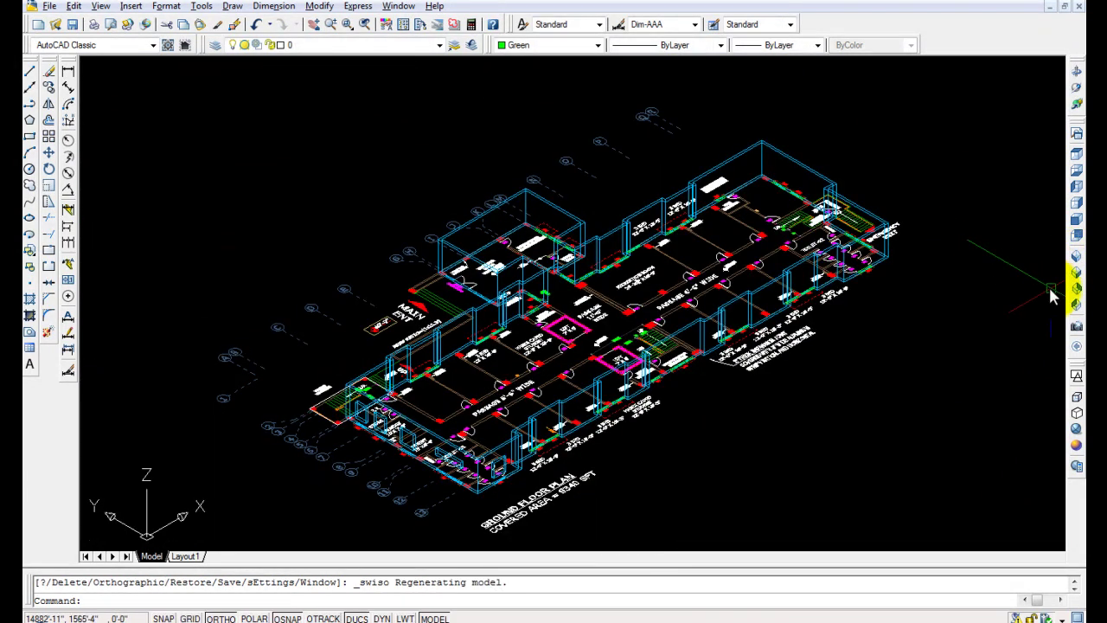
{"action": "left_click", "coordinate": [1077, 274]}
{"action": "middle_click_drag", "start_coordinate": [510, 372], "coordinate": [548, 310]}
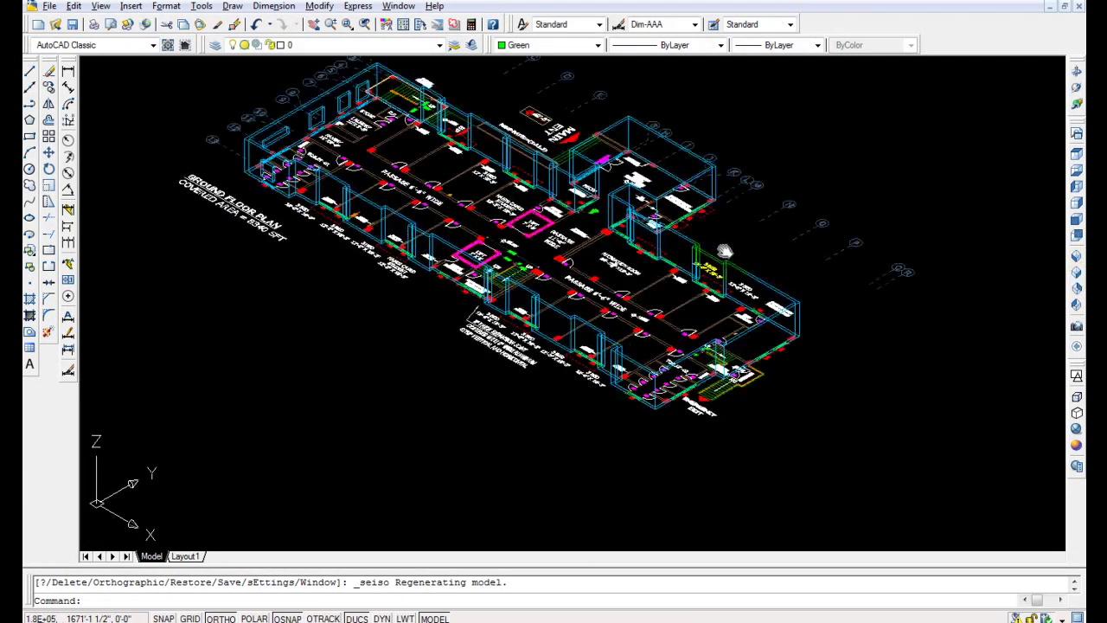
{"action": "scroll", "coordinate": [548, 310], "scroll_direction": "up", "scroll_amount": 2}
{"action": "key", "text": "Escape"}
{"action": "scroll", "coordinate": [355, 177], "scroll_direction": "up", "scroll_amount": 3}
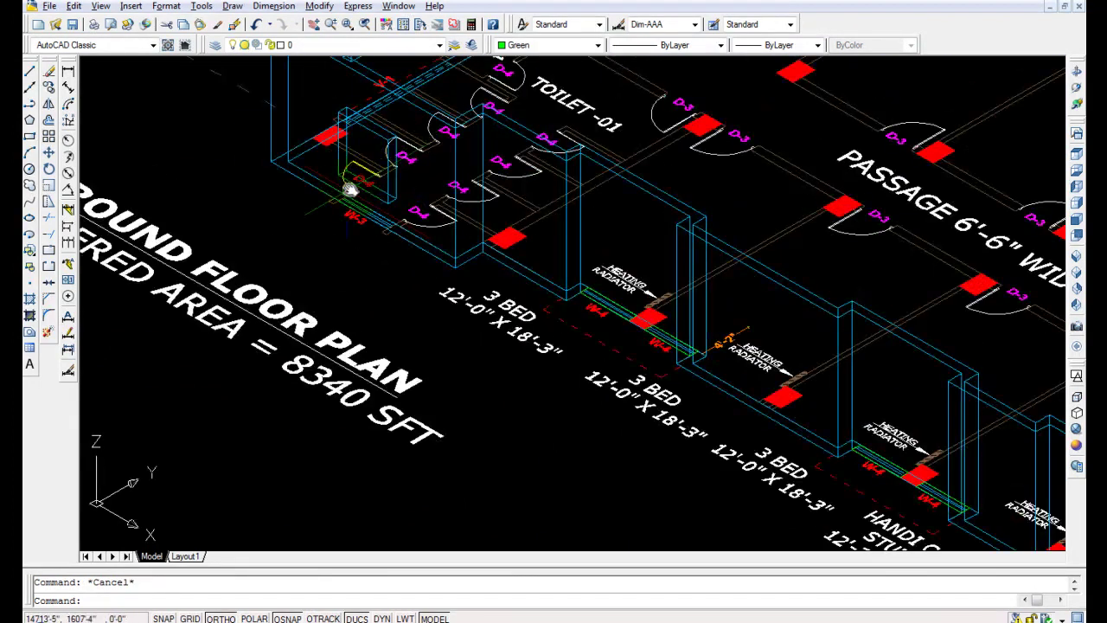
{"action": "scroll", "coordinate": [502, 276], "scroll_direction": "up", "scroll_amount": 3}
{"action": "middle_click_drag", "start_coordinate": [660, 356], "coordinate": [583, 274]}
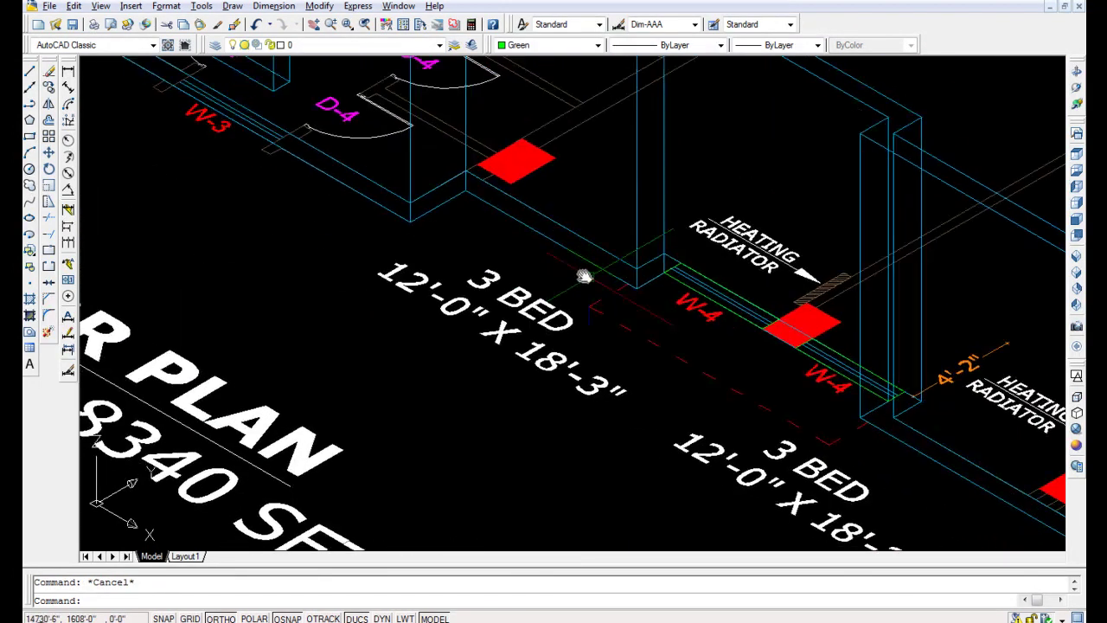
{"action": "middle_click_drag", "start_coordinate": [754, 360], "coordinate": [634, 286]}
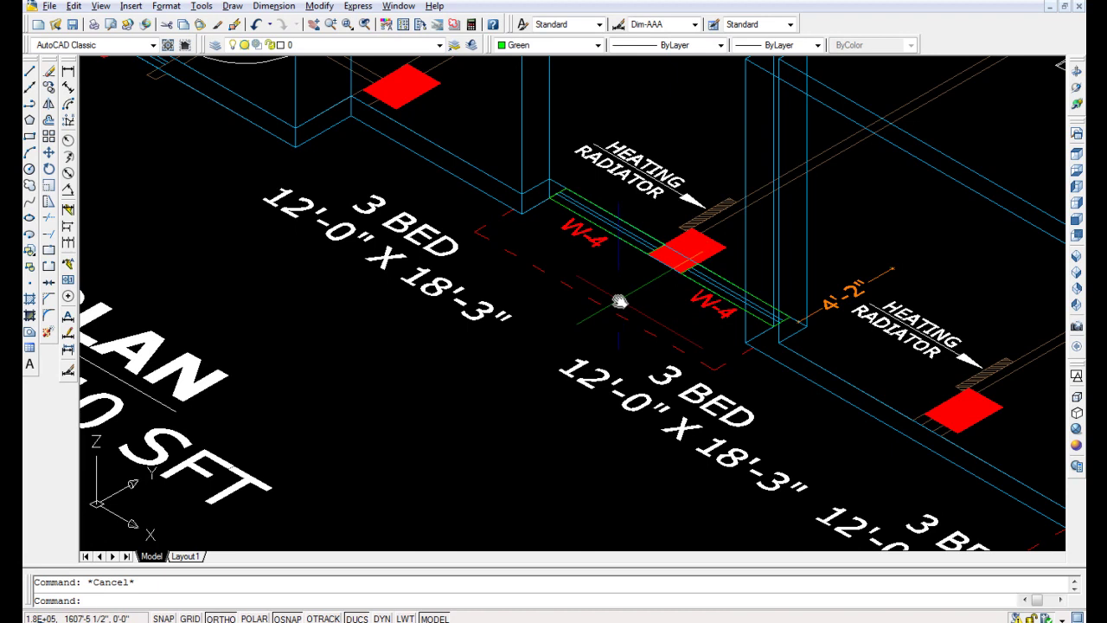
Start EXTRUDE and pick the first three W-4 window outlines along the outer wall.
{"action": "type", "text": "ext"}
{"action": "key", "text": "Return"}
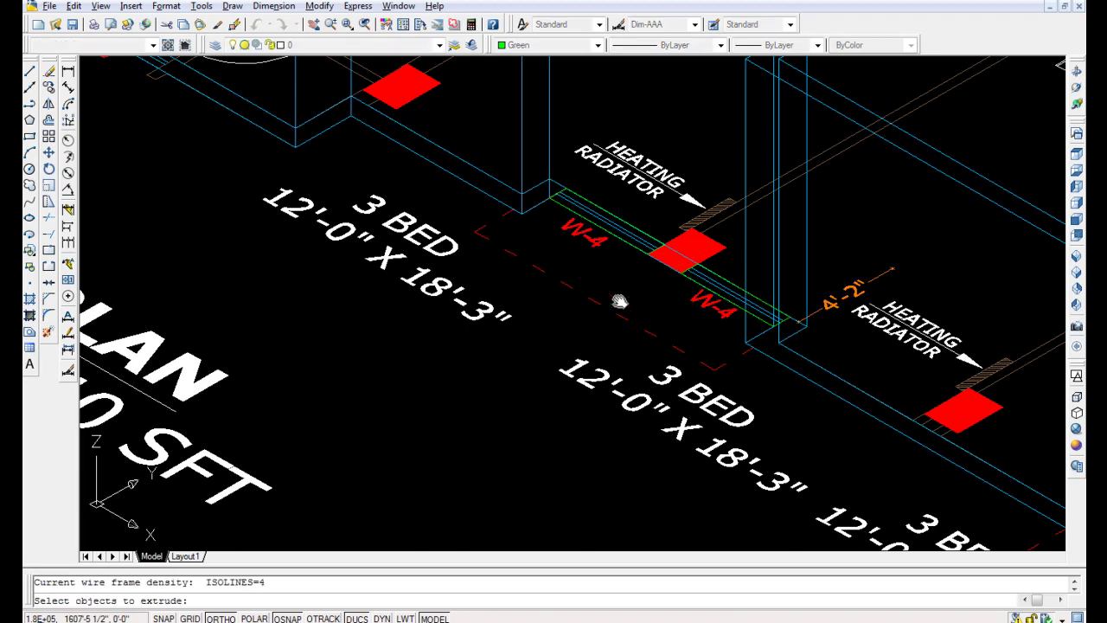
{"action": "left_click", "coordinate": [644, 254]}
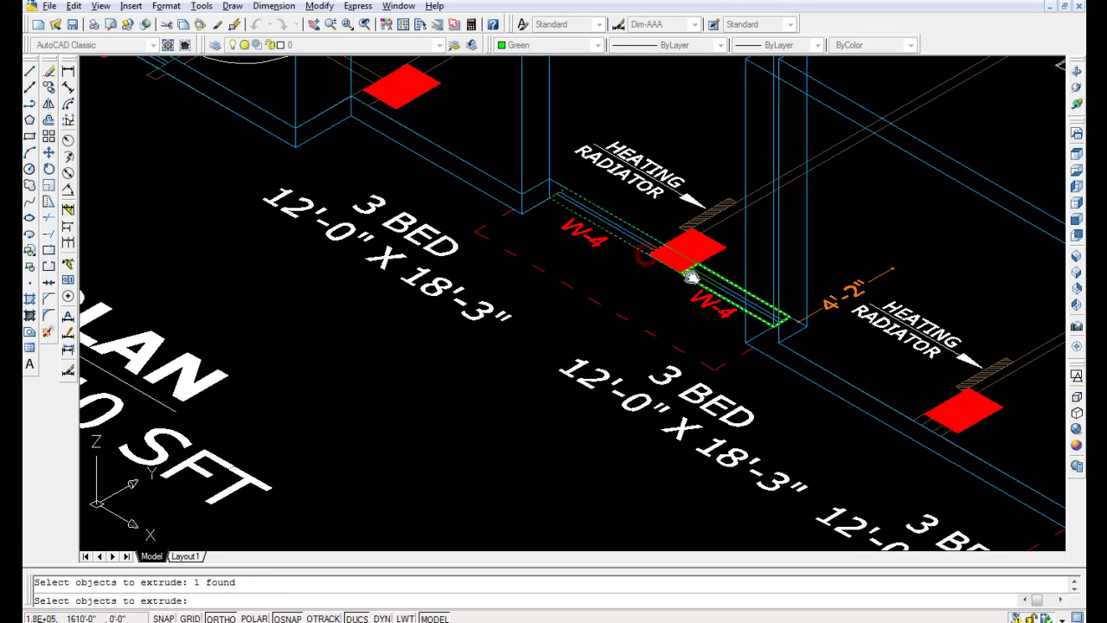
{"action": "middle_click_drag", "start_coordinate": [691, 277], "coordinate": [363, 39]}
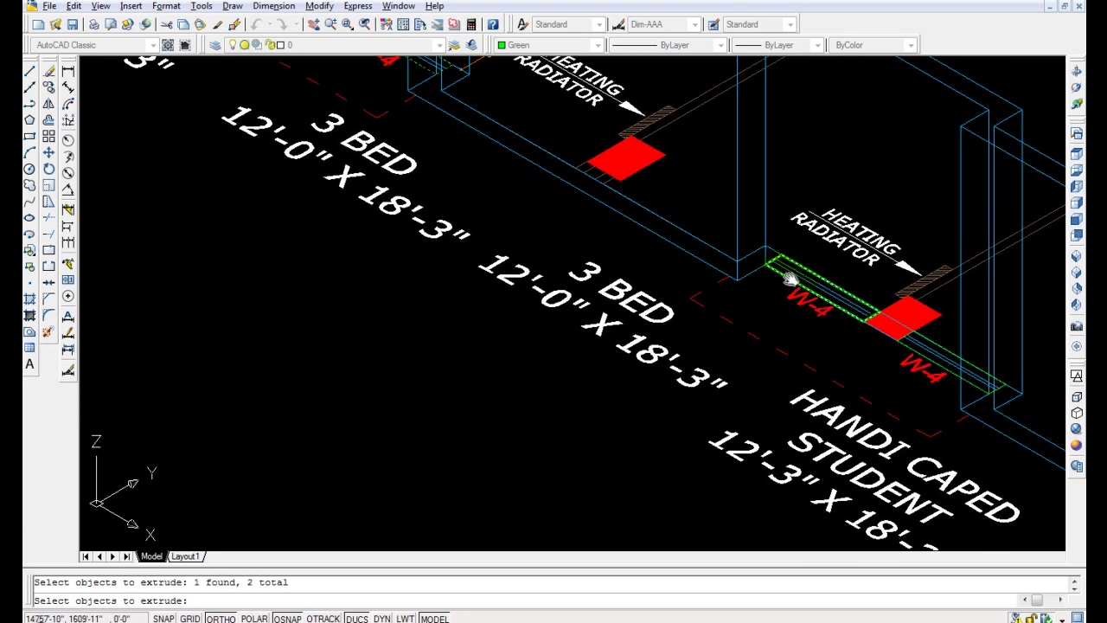
{"action": "left_click", "coordinate": [789, 281]}
{"action": "middle_click_drag", "start_coordinate": [956, 394], "coordinate": [618, 266]}
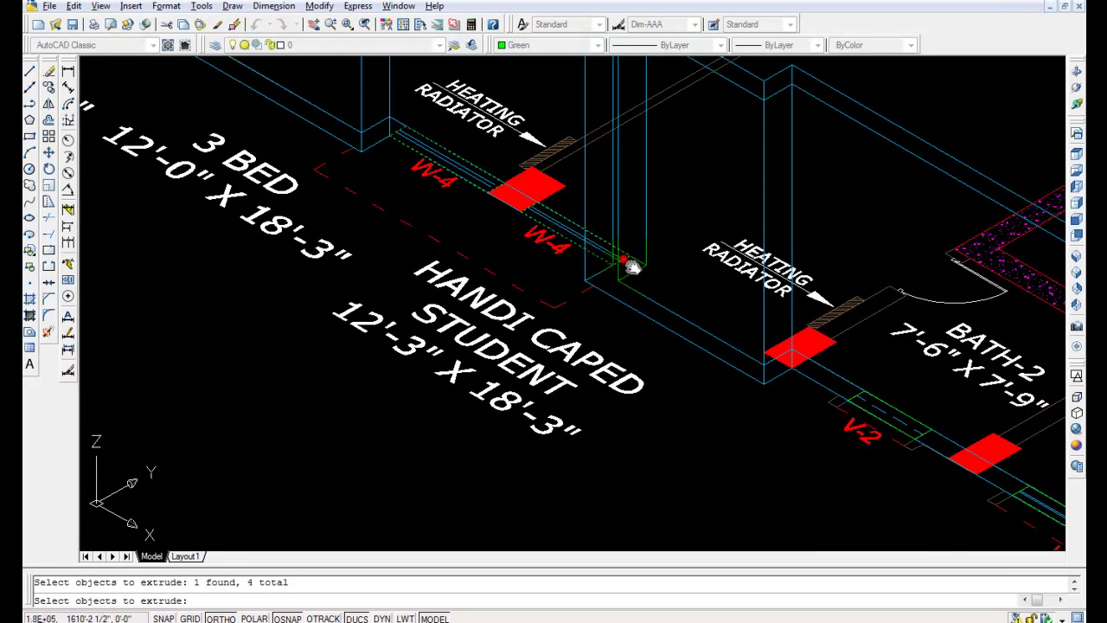
{"action": "middle_click_drag", "start_coordinate": [887, 432], "coordinate": [420, 191]}
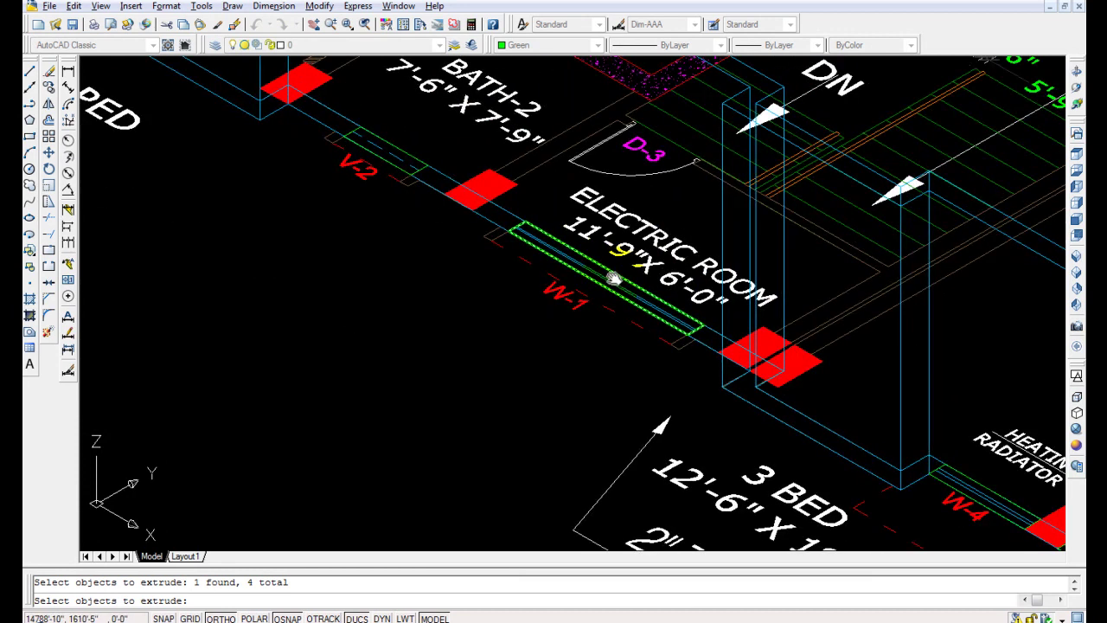
{"action": "middle_click_drag", "start_coordinate": [701, 331], "coordinate": [413, 213]}
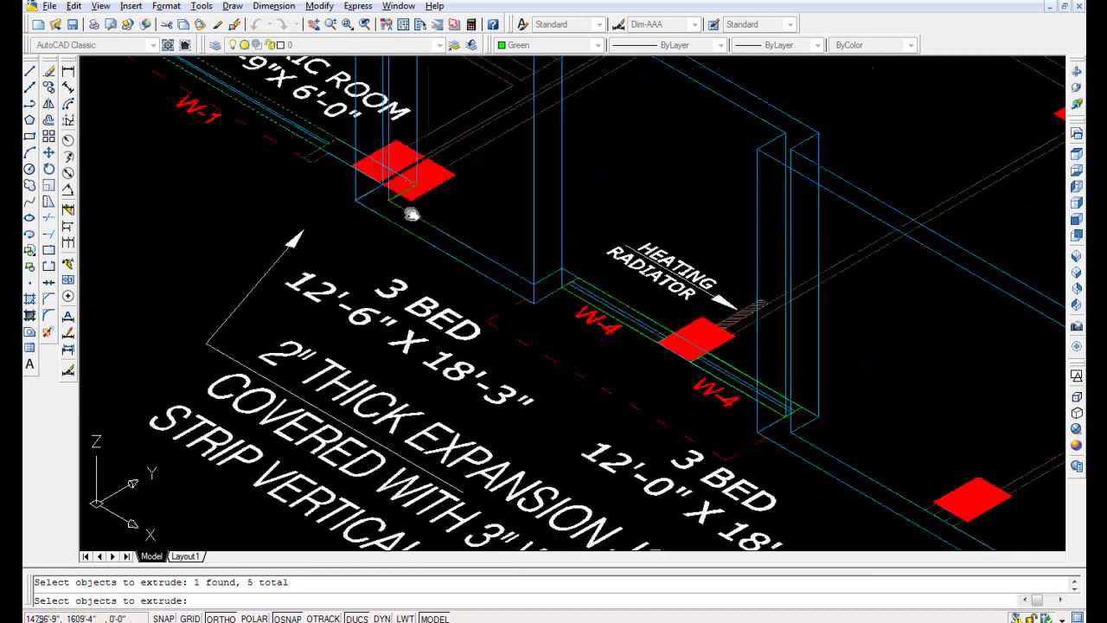
{"action": "scroll", "coordinate": [640, 321], "scroll_direction": "up", "scroll_amount": 3}
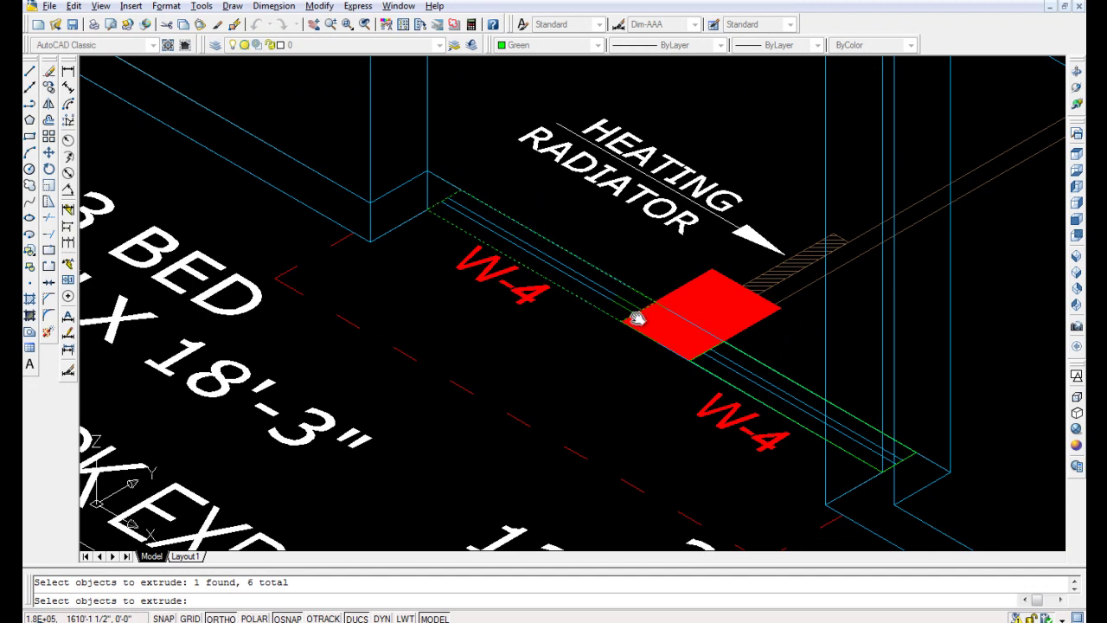
{"action": "middle_click_drag", "start_coordinate": [637, 320], "coordinate": [447, 216]}
{"action": "left_click", "coordinate": [622, 319]}
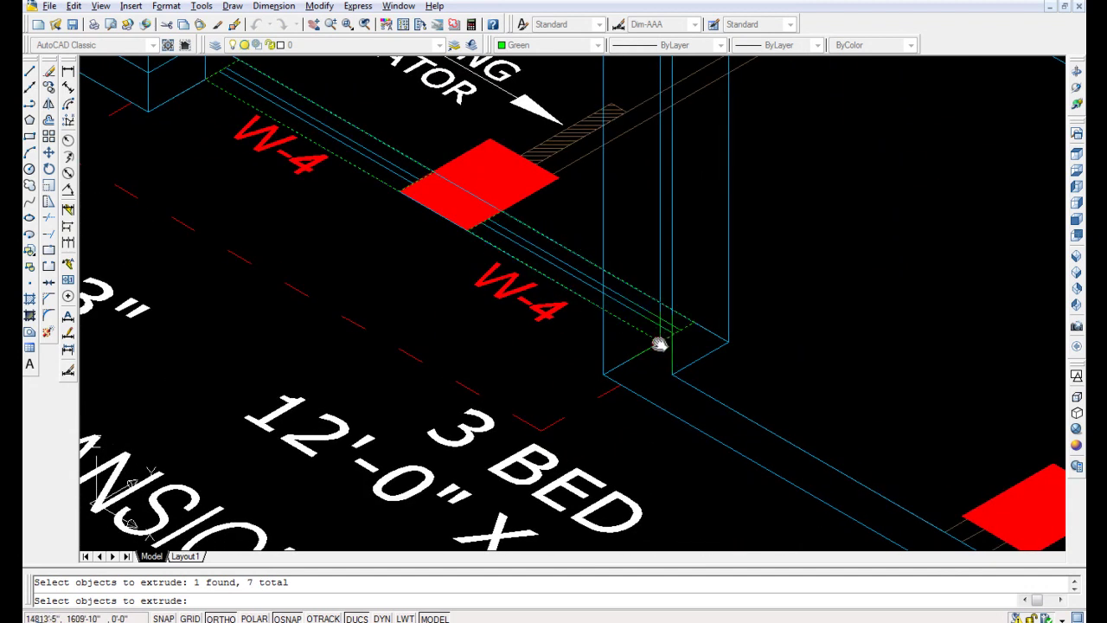
Add the lower W-4 outline by the radiators and the W-3 window near the D-4 doors.
{"action": "middle_click_drag", "start_coordinate": [659, 344], "coordinate": [493, 147]}
{"action": "scroll", "coordinate": [560, 225], "scroll_direction": "down", "scroll_amount": 3}
{"action": "scroll", "coordinate": [562, 243], "scroll_direction": "up", "scroll_amount": 2}
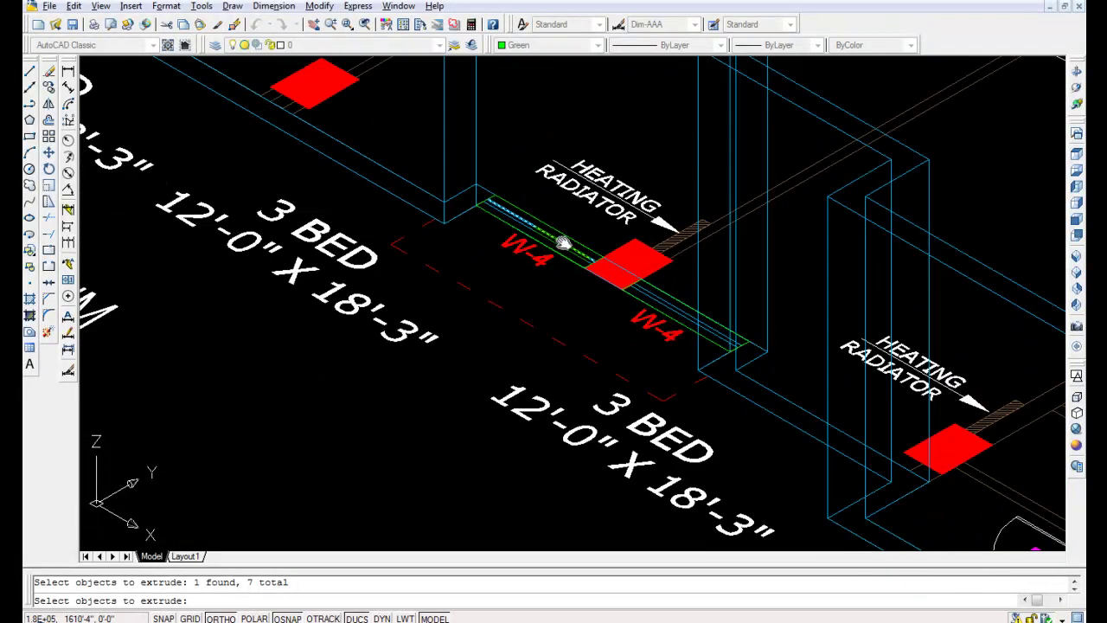
{"action": "scroll", "coordinate": [564, 243], "scroll_direction": "up", "scroll_amount": 2}
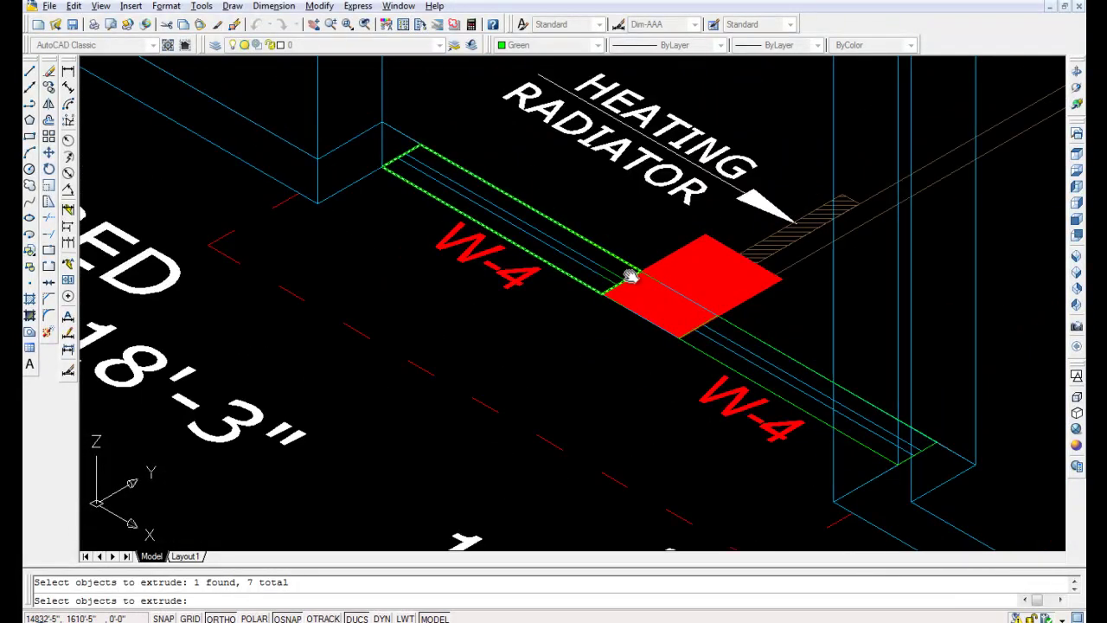
{"action": "left_click", "coordinate": [694, 343]}
{"action": "scroll", "coordinate": [723, 374], "scroll_direction": "down", "scroll_amount": 3}
{"action": "middle_click_drag", "start_coordinate": [732, 383], "coordinate": [633, 271]}
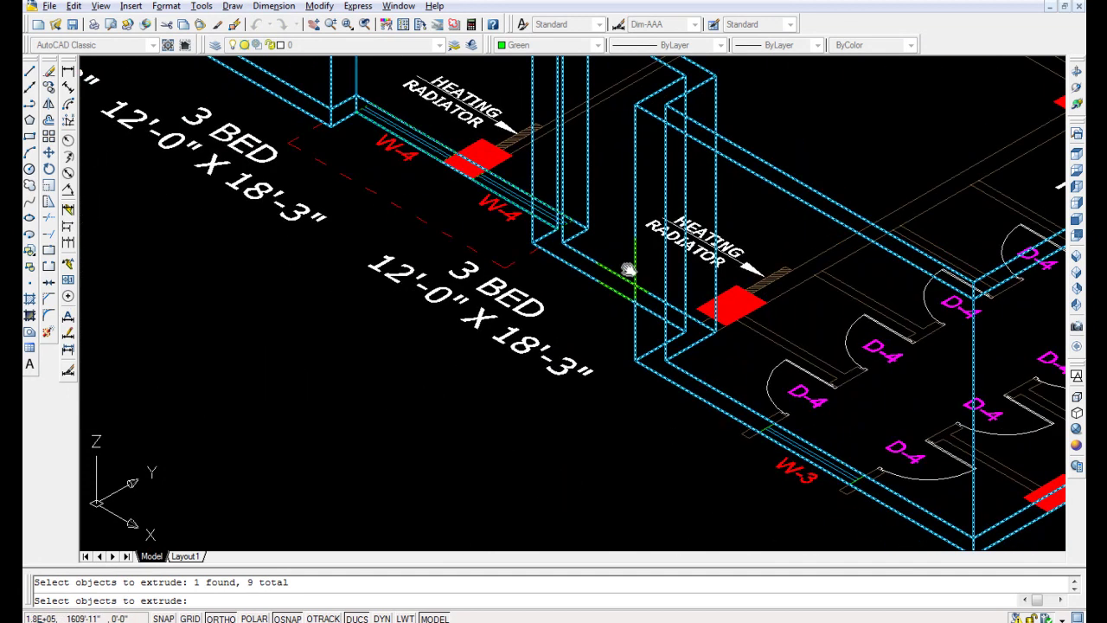
{"action": "scroll", "coordinate": [897, 499], "scroll_direction": "up", "scroll_amount": 3}
{"action": "scroll", "coordinate": [896, 499], "scroll_direction": "down", "scroll_amount": 2}
{"action": "left_click", "coordinate": [746, 325]}
Add the two W-3 window outlines on the wall by the toilet and stairs.
{"action": "scroll", "coordinate": [789, 403], "scroll_direction": "down", "scroll_amount": 2}
{"action": "middle_click_drag", "start_coordinate": [789, 404], "coordinate": [501, 358]}
{"action": "middle_click_drag", "start_coordinate": [701, 351], "coordinate": [580, 401]}
{"action": "scroll", "coordinate": [613, 325], "scroll_direction": "up", "scroll_amount": 2}
{"action": "middle_click_drag", "start_coordinate": [612, 324], "coordinate": [366, 267]}
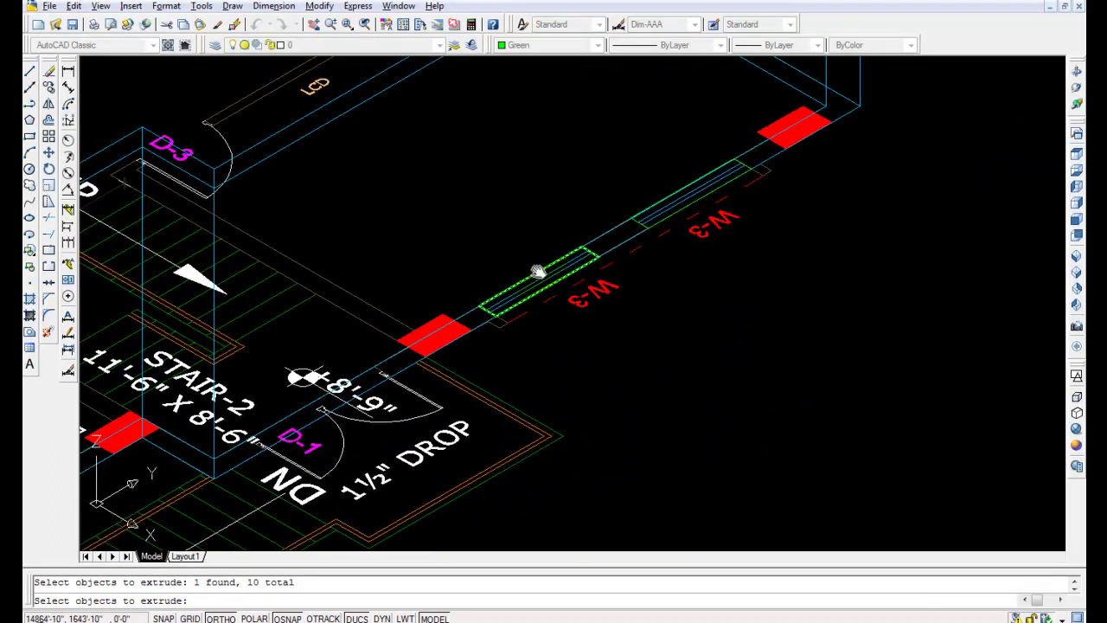
{"action": "scroll", "coordinate": [606, 252], "scroll_direction": "up", "scroll_amount": 3}
{"action": "left_click", "coordinate": [608, 253]}
{"action": "left_click", "coordinate": [750, 176]}
Add three more W-4 window outlines around the 3 BED and bath area.
{"action": "scroll", "coordinate": [783, 239], "scroll_direction": "down", "scroll_amount": 3}
{"action": "middle_click_drag", "start_coordinate": [804, 198], "coordinate": [754, 338]}
{"action": "scroll", "coordinate": [709, 306], "scroll_direction": "up", "scroll_amount": 5}
{"action": "scroll", "coordinate": [687, 301], "scroll_direction": "down", "scroll_amount": 2}
{"action": "scroll", "coordinate": [562, 216], "scroll_direction": "up", "scroll_amount": 2}
{"action": "scroll", "coordinate": [456, 227], "scroll_direction": "up", "scroll_amount": 4}
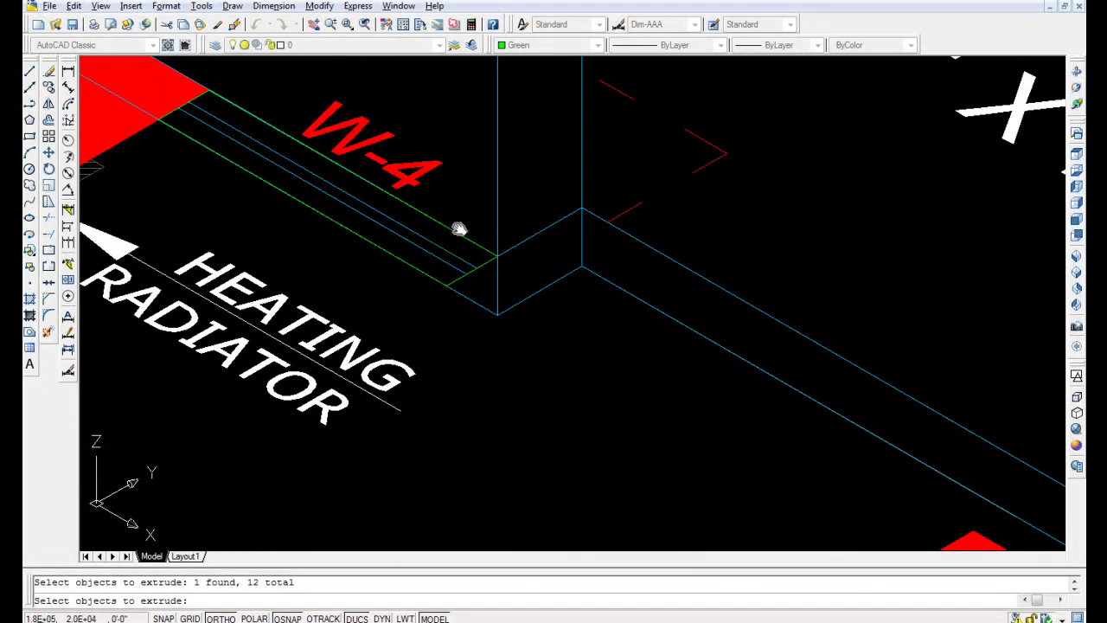
{"action": "left_click", "coordinate": [468, 275]}
{"action": "scroll", "coordinate": [300, 173], "scroll_direction": "down", "scroll_amount": 5}
{"action": "scroll", "coordinate": [505, 272], "scroll_direction": "up", "scroll_amount": 2}
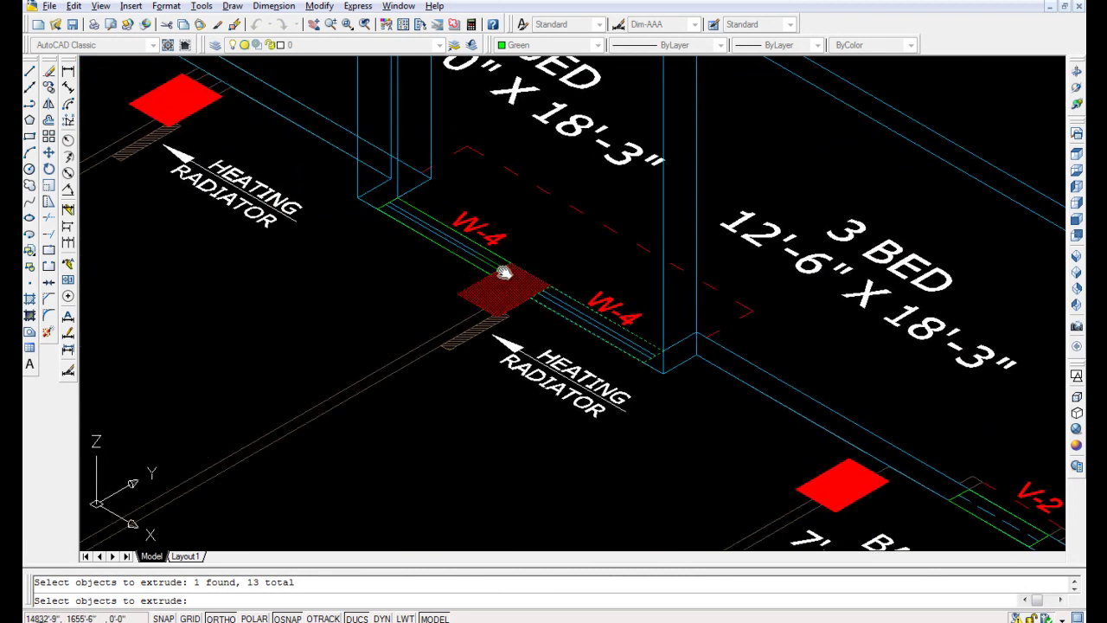
{"action": "scroll", "coordinate": [494, 277], "scroll_direction": "up", "scroll_amount": 3}
{"action": "left_click", "coordinate": [495, 277]}
{"action": "scroll", "coordinate": [484, 270], "scroll_direction": "down", "scroll_amount": 5}
{"action": "scroll", "coordinate": [463, 252], "scroll_direction": "up", "scroll_amount": 1}
{"action": "scroll", "coordinate": [537, 303], "scroll_direction": "up", "scroll_amount": 2}
{"action": "scroll", "coordinate": [566, 323], "scroll_direction": "up", "scroll_amount": 3}
{"action": "left_click", "coordinate": [331, 265]}
Pan across the plan from the radiators toward the lift to complete the 26-object selection.
{"action": "scroll", "coordinate": [291, 248], "scroll_direction": "down", "scroll_amount": 3}
{"action": "scroll", "coordinate": [539, 280], "scroll_direction": "up", "scroll_amount": 3}
{"action": "middle_click_drag", "start_coordinate": [539, 280], "coordinate": [700, 364]}
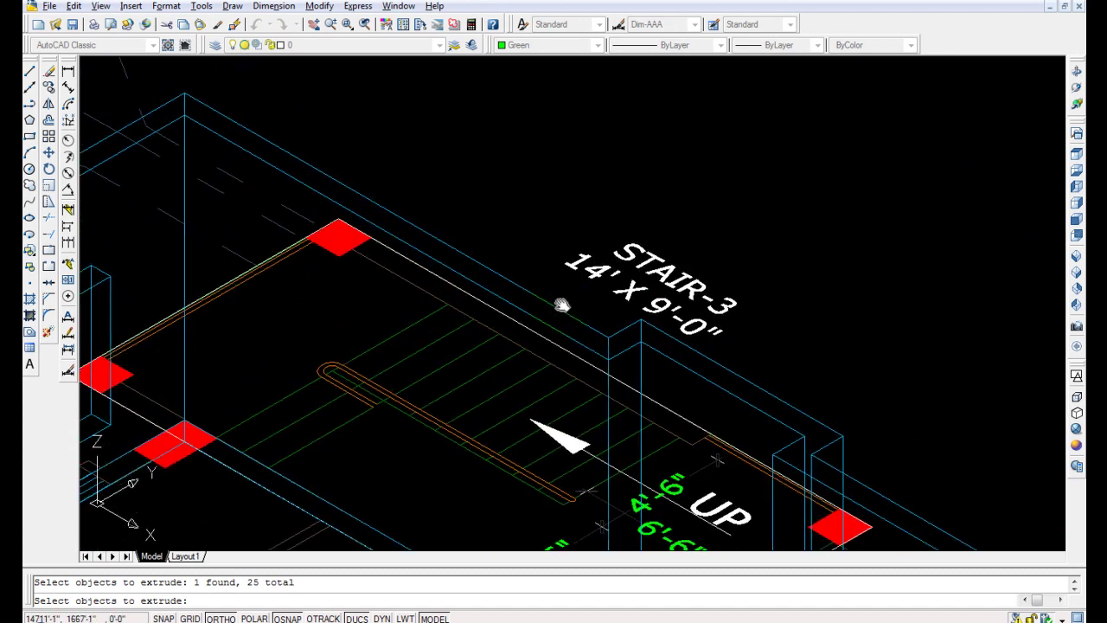
{"action": "mouse_move", "coordinate": [563, 305]}
{"action": "middle_mouse_down"}
{"action": "mouse_move", "coordinate": [458, 242]}
{"action": "mouse_move", "coordinate": [416, 198]}
{"action": "mouse_move", "coordinate": [383, 119]}
{"action": "middle_mouse_up"}
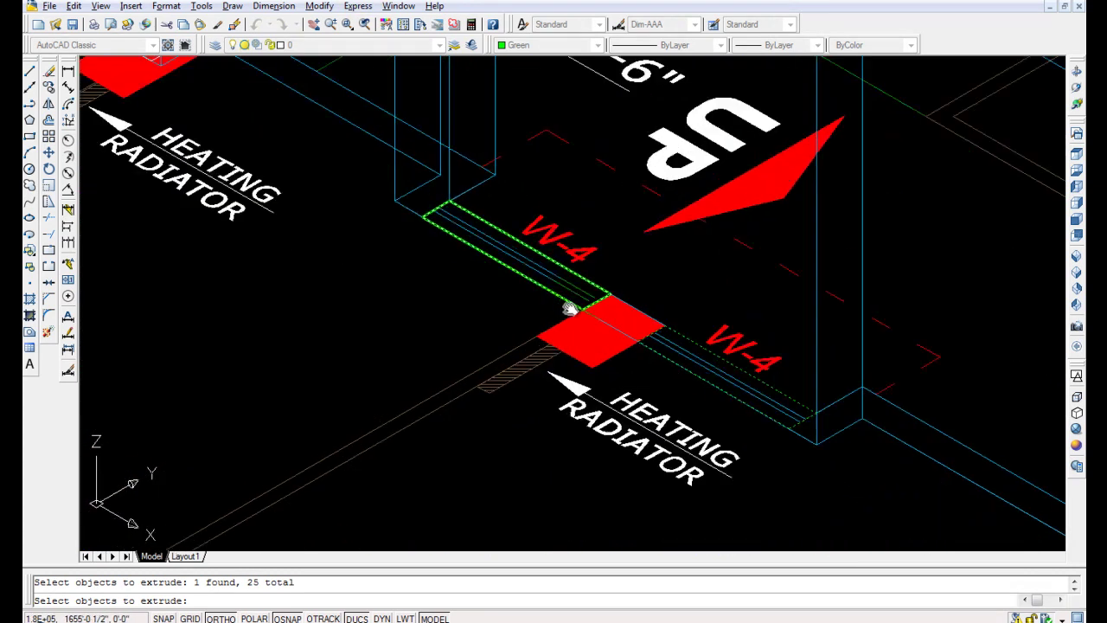
{"action": "scroll", "coordinate": [627, 293], "scroll_direction": "up", "scroll_amount": 2}
{"action": "scroll", "coordinate": [617, 296], "scroll_direction": "down", "scroll_amount": 5}
{"action": "scroll", "coordinate": [684, 302], "scroll_direction": "down", "scroll_amount": 3}
{"action": "scroll", "coordinate": [710, 350], "scroll_direction": "down", "scroll_amount": 1}
{"action": "mouse_move", "coordinate": [718, 397]}
{"action": "middle_mouse_down"}
{"action": "mouse_move", "coordinate": [633, 276]}
{"action": "mouse_move", "coordinate": [539, 189]}
{"action": "middle_mouse_up"}
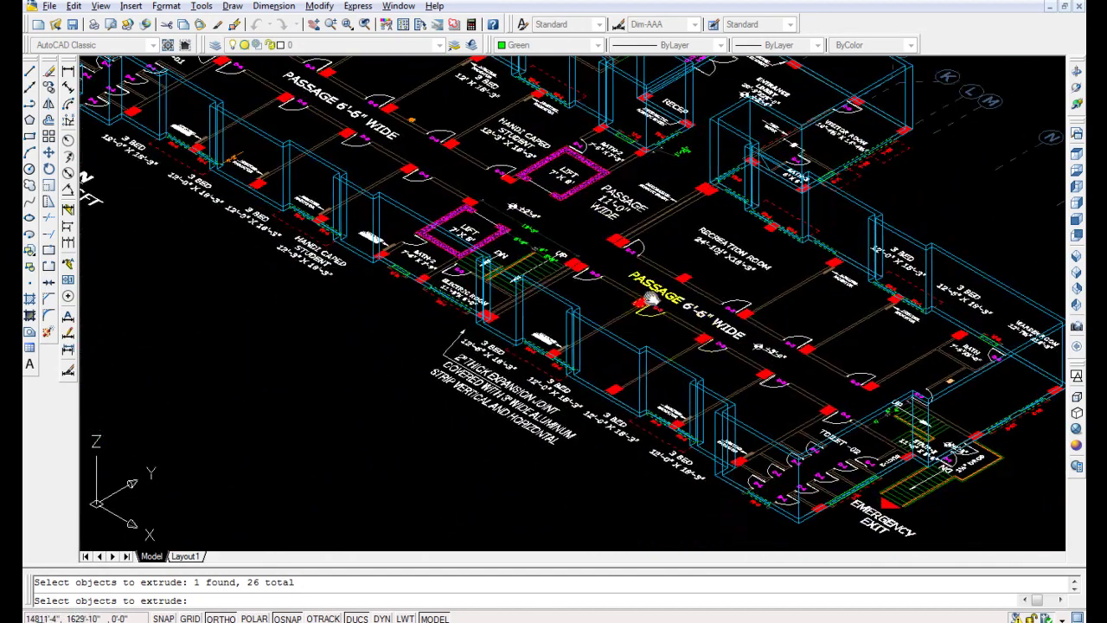
{"action": "scroll", "coordinate": [414, 294], "scroll_direction": "up", "scroll_amount": 2}
{"action": "scroll", "coordinate": [415, 294], "scroll_direction": "down", "scroll_amount": 2}
{"action": "scroll", "coordinate": [499, 219], "scroll_direction": "down", "scroll_amount": 1}
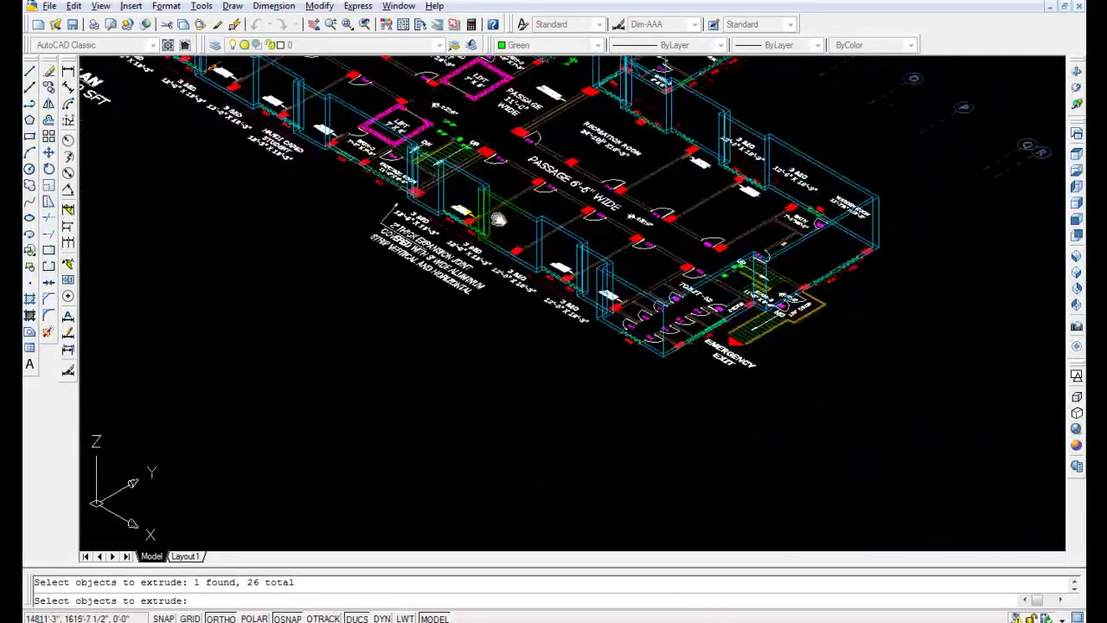
End the selection and extrude the 26 window outlines to a height of 5'.
{"action": "key", "text": "Return"}
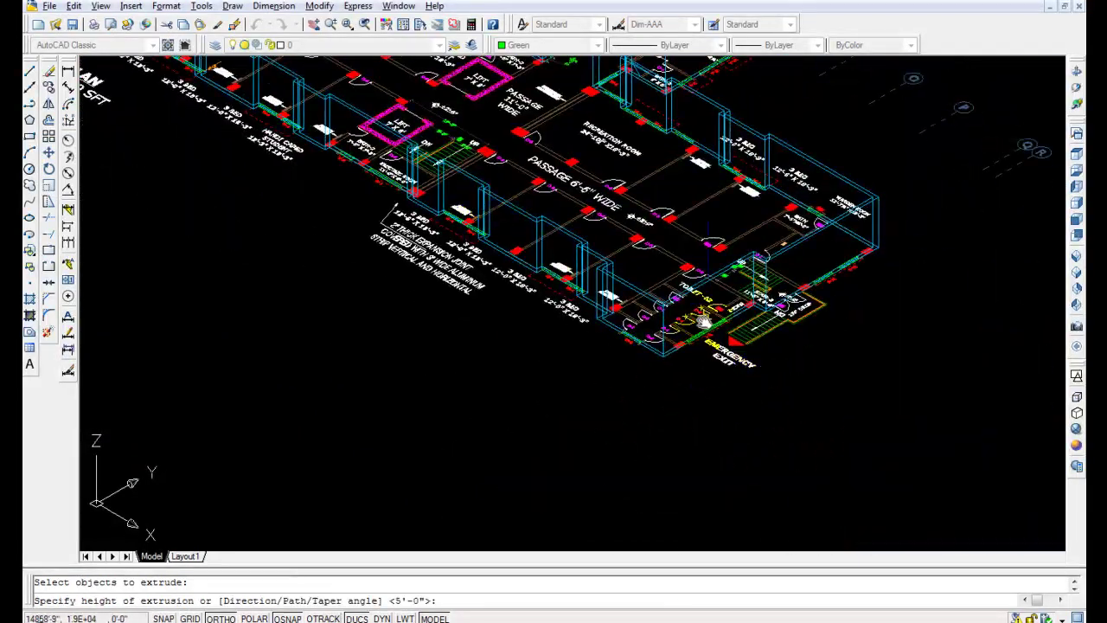
{"action": "scroll", "coordinate": [705, 320], "scroll_direction": "up", "scroll_amount": 1}
{"action": "scroll", "coordinate": [675, 337], "scroll_direction": "up", "scroll_amount": 1}
{"action": "scroll", "coordinate": [631, 355], "scroll_direction": "up", "scroll_amount": 1}
{"action": "scroll", "coordinate": [586, 377], "scroll_direction": "up", "scroll_amount": 1}
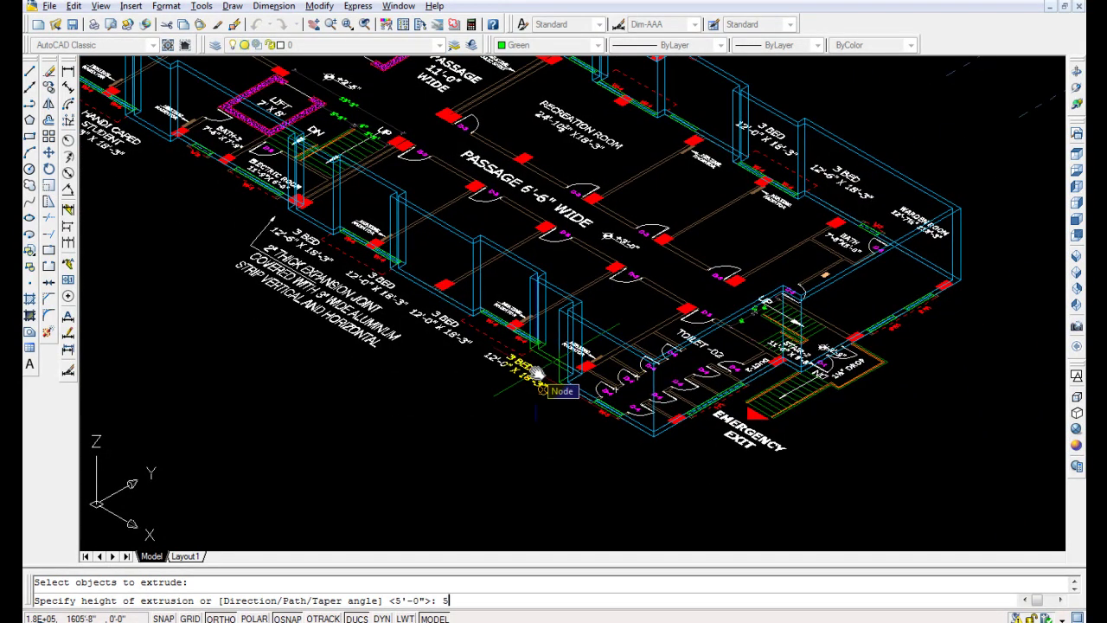
{"action": "type", "text": "'"}
{"action": "key", "text": "Return"}
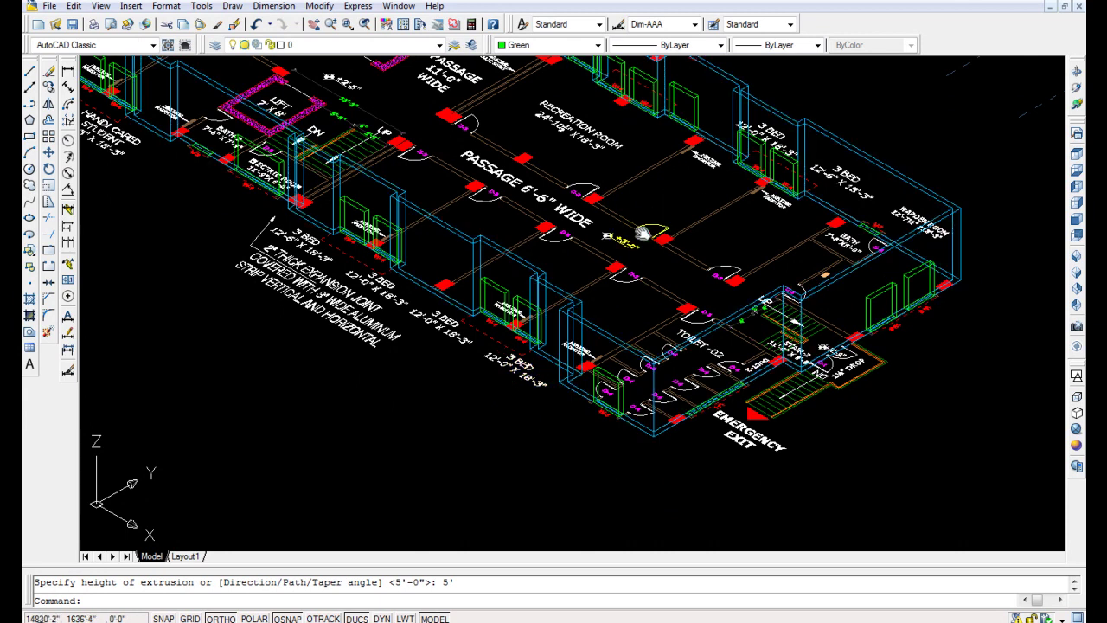
{"action": "middle_click_drag", "start_coordinate": [643, 231], "coordinate": [660, 327]}
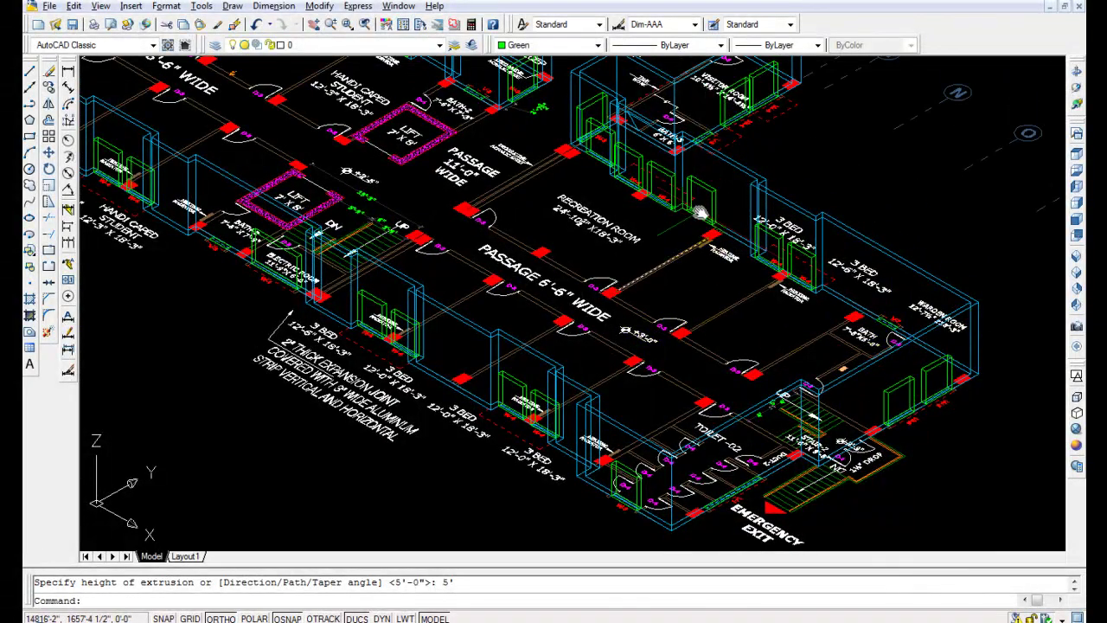
{"action": "middle_click_drag", "start_coordinate": [699, 212], "coordinate": [755, 271]}
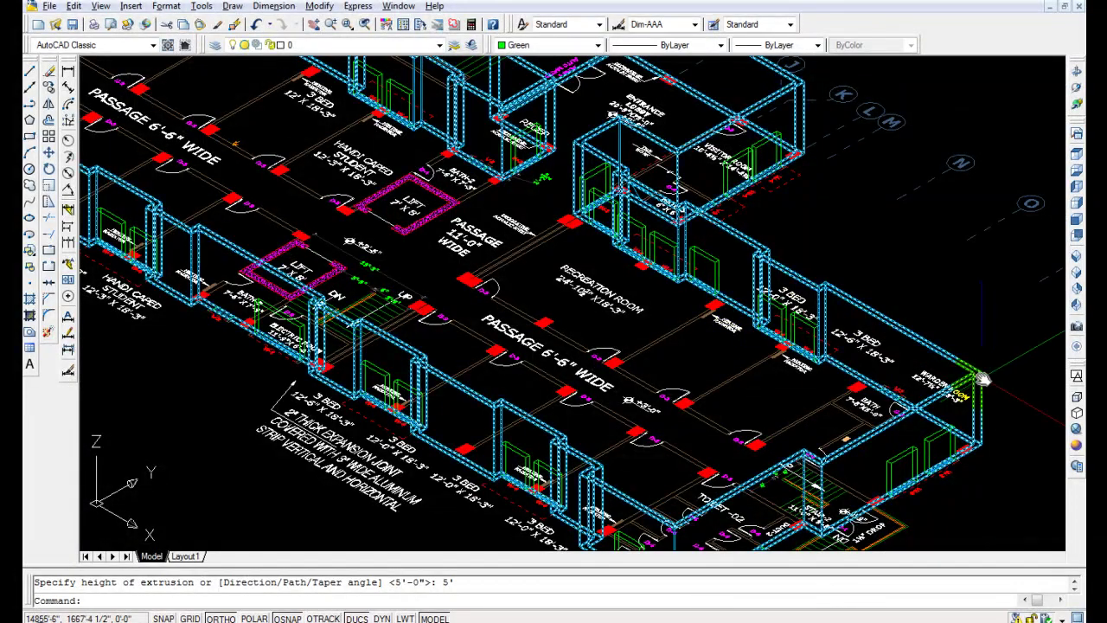
Apply the Conceptual visual style and reposition the shaded model in the view.
{"action": "left_click", "coordinate": [1077, 456]}
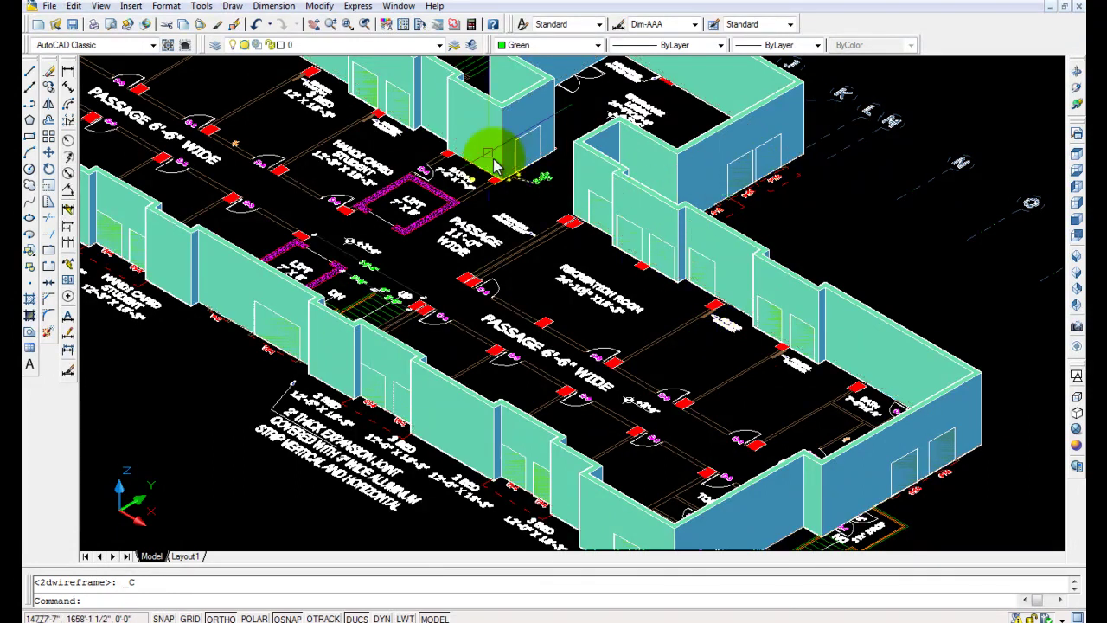
{"action": "middle_click_drag", "start_coordinate": [364, 127], "coordinate": [407, 218]}
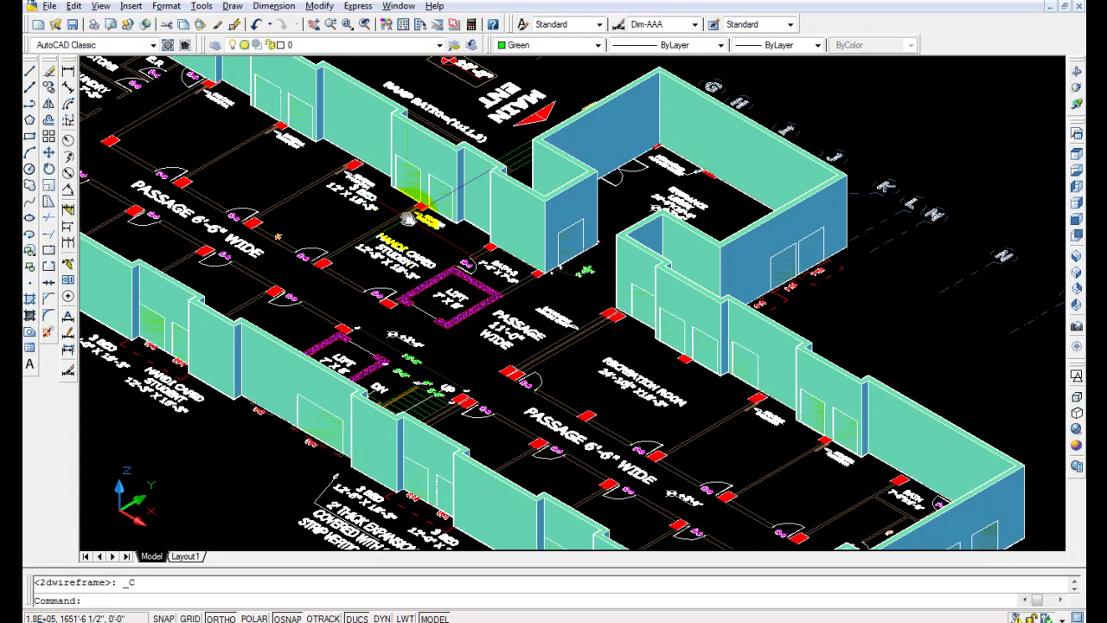
{"action": "key", "text": "Escape"}
{"action": "middle_click_drag", "start_coordinate": [620, 297], "coordinate": [616, 218]}
{"action": "middle_click_drag", "start_coordinate": [821, 439], "coordinate": [780, 378]}
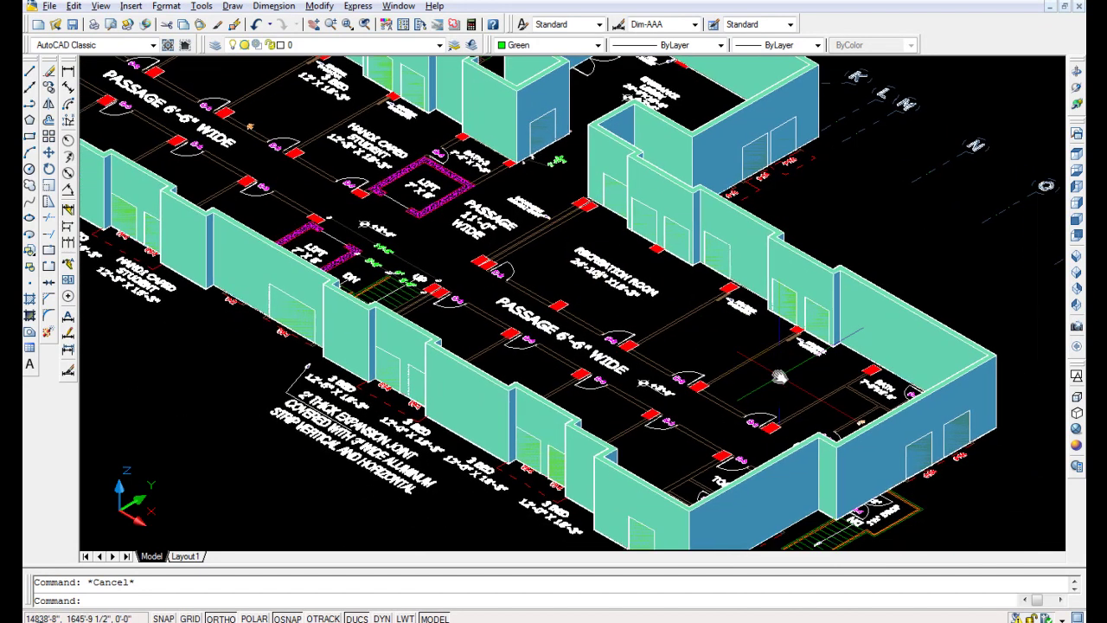
{"action": "type", "text": "m"}
Start a move and select the green window box solids along the right, back and upper-left walls.
{"action": "key", "text": "Return"}
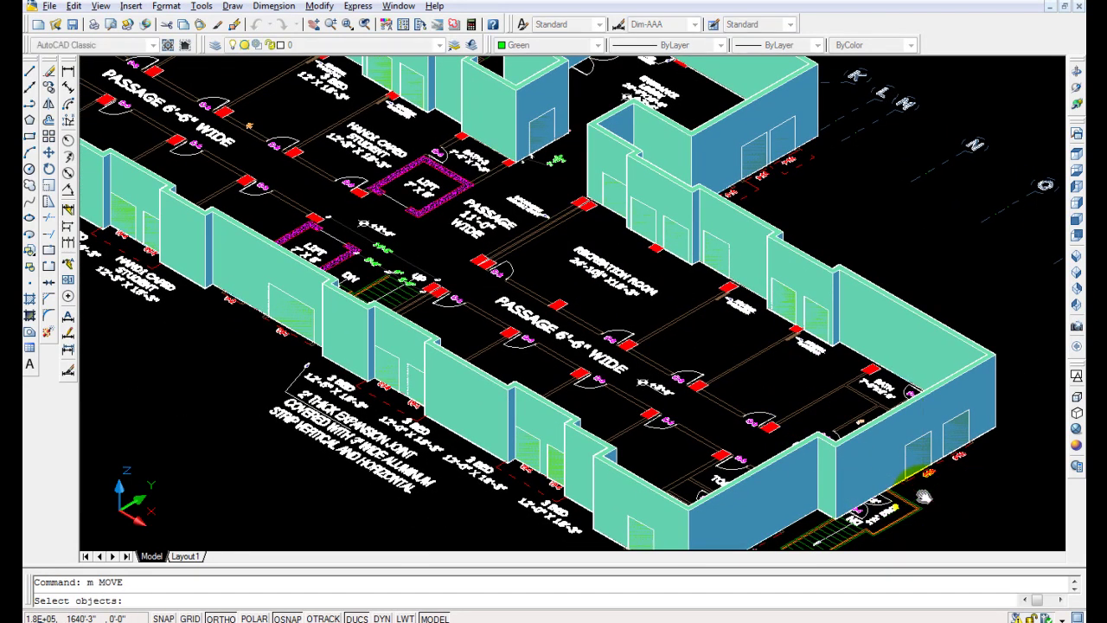
{"action": "left_click", "coordinate": [924, 440]}
{"action": "left_click", "coordinate": [947, 428]}
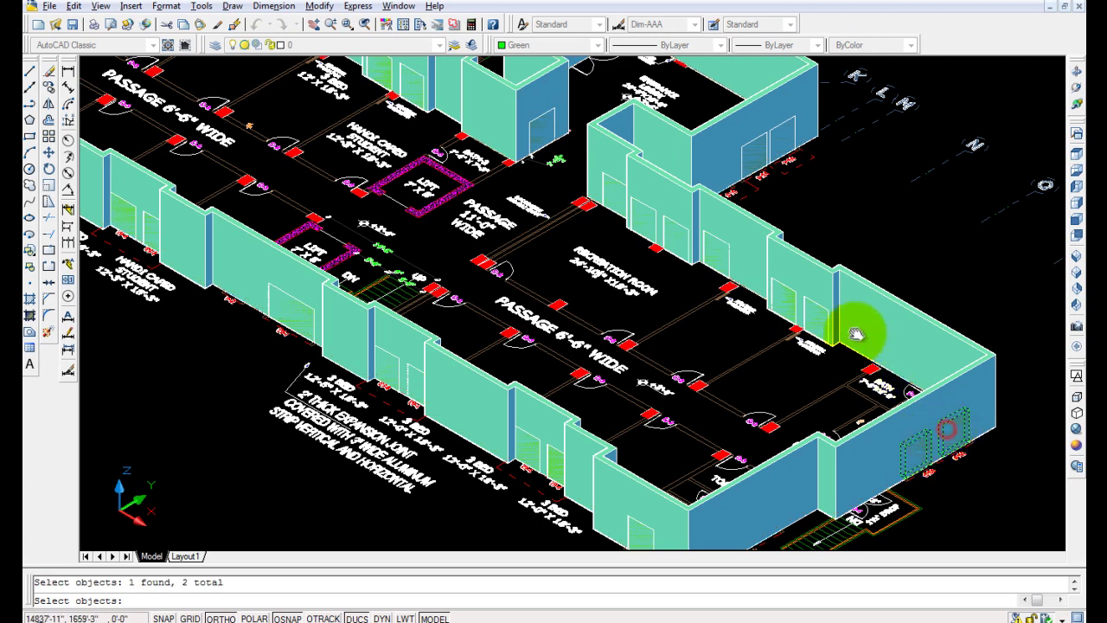
{"action": "left_click", "coordinate": [822, 307]}
{"action": "left_click", "coordinate": [791, 297]}
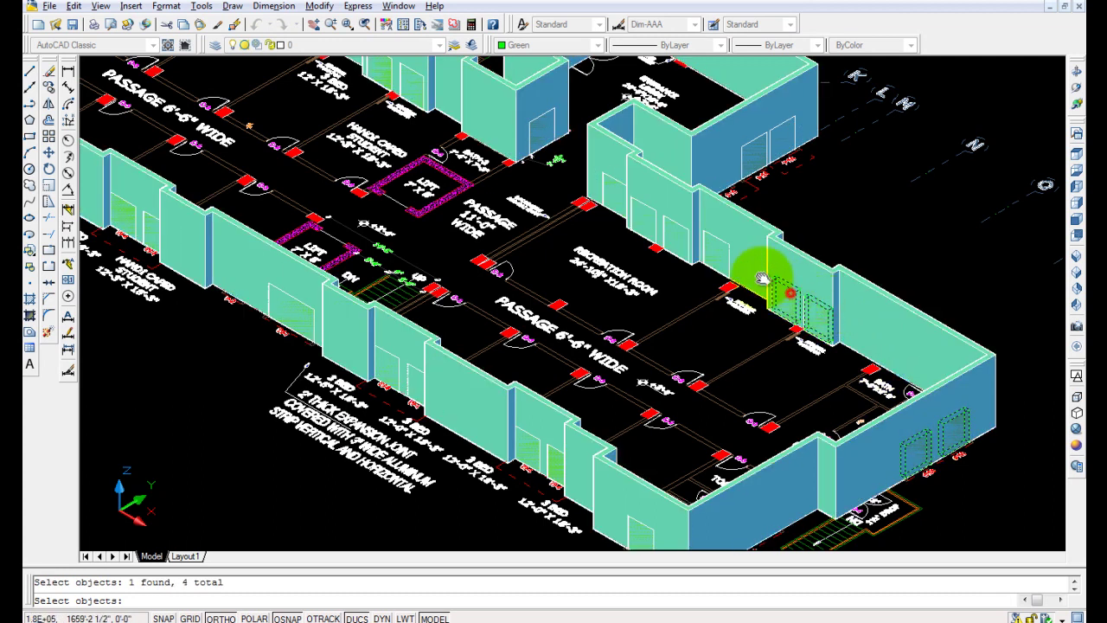
{"action": "left_click", "coordinate": [716, 240]}
{"action": "left_click", "coordinate": [668, 218]}
{"action": "left_click", "coordinate": [647, 211]}
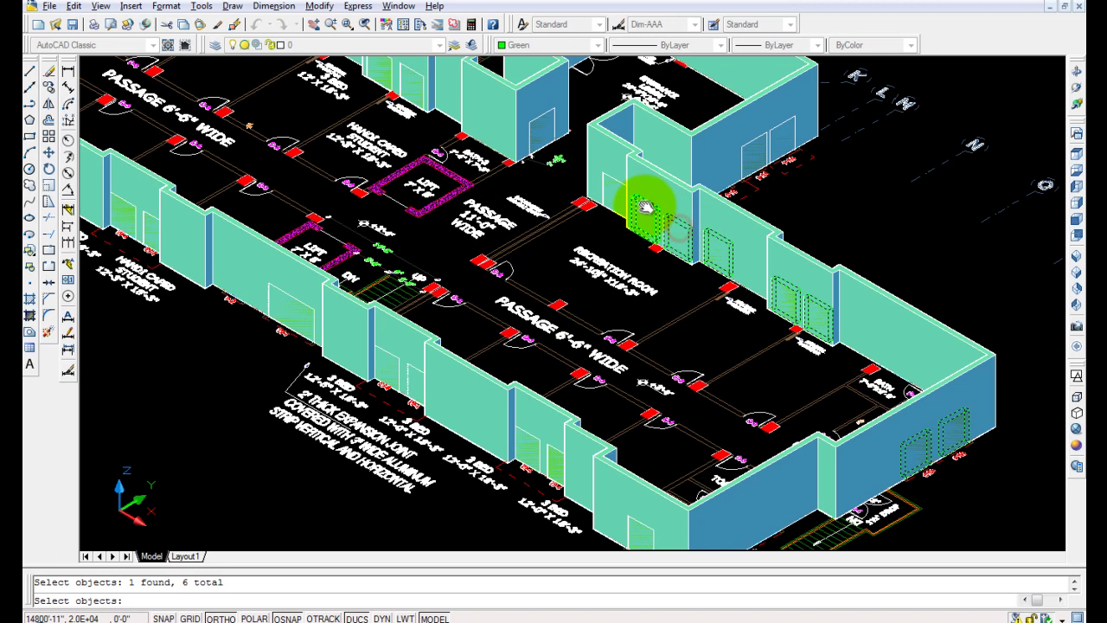
{"action": "left_click", "coordinate": [612, 185]}
{"action": "left_click", "coordinate": [627, 175], "text": "shift"}
{"action": "left_click", "coordinate": [606, 175]}
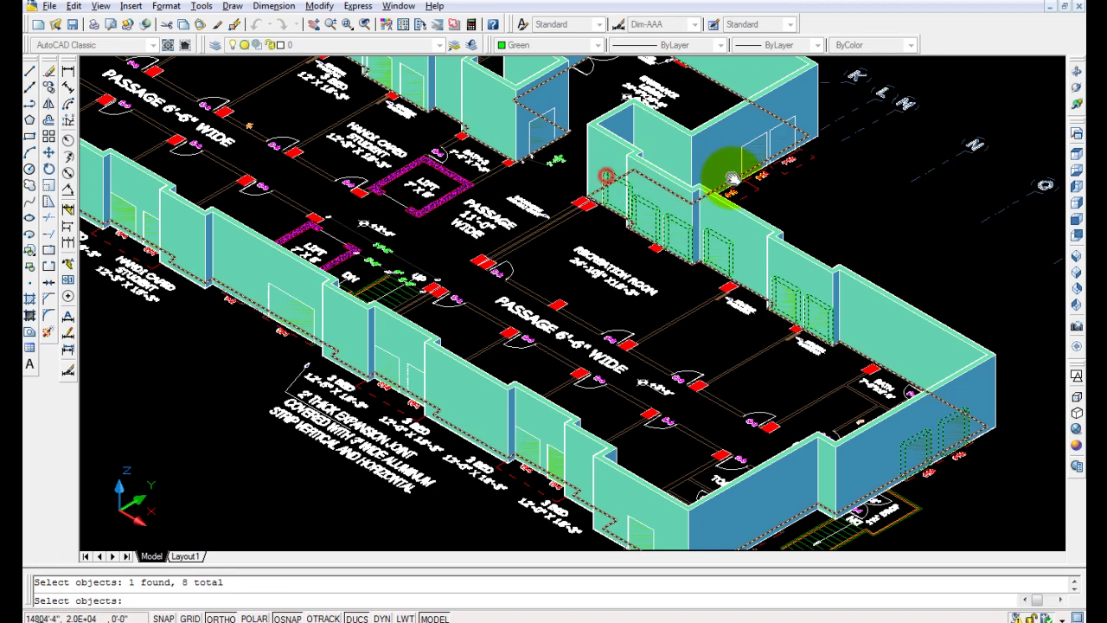
{"action": "left_click", "coordinate": [774, 132]}
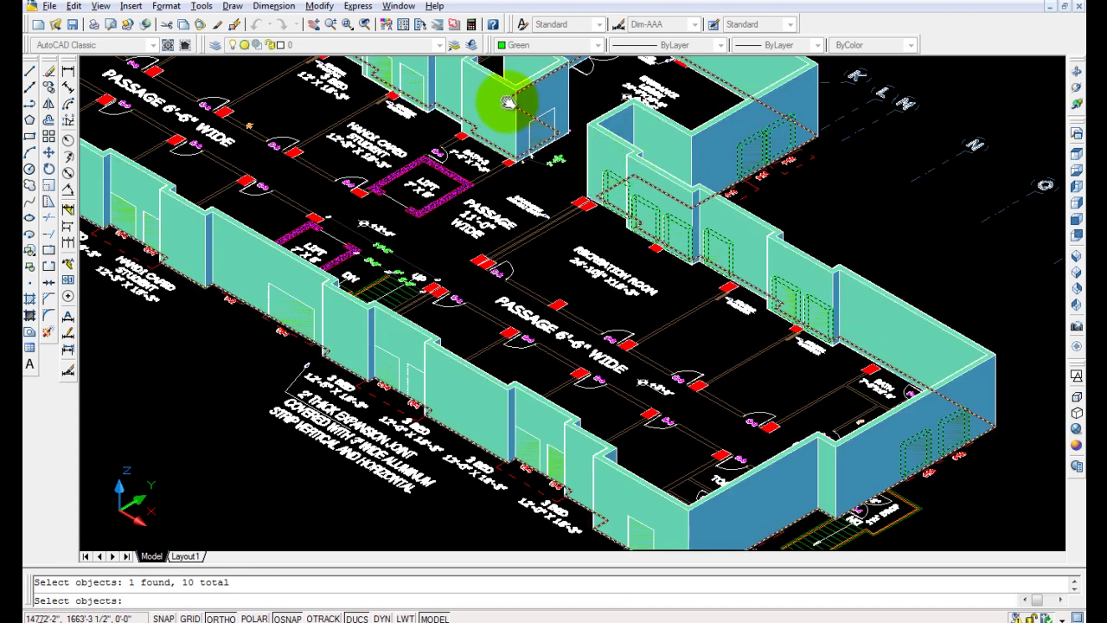
{"action": "scroll", "coordinate": [516, 108], "scroll_direction": "up", "scroll_amount": 2}
{"action": "scroll", "coordinate": [516, 108], "scroll_direction": "up", "scroll_amount": 1}
{"action": "left_click", "coordinate": [525, 178]}
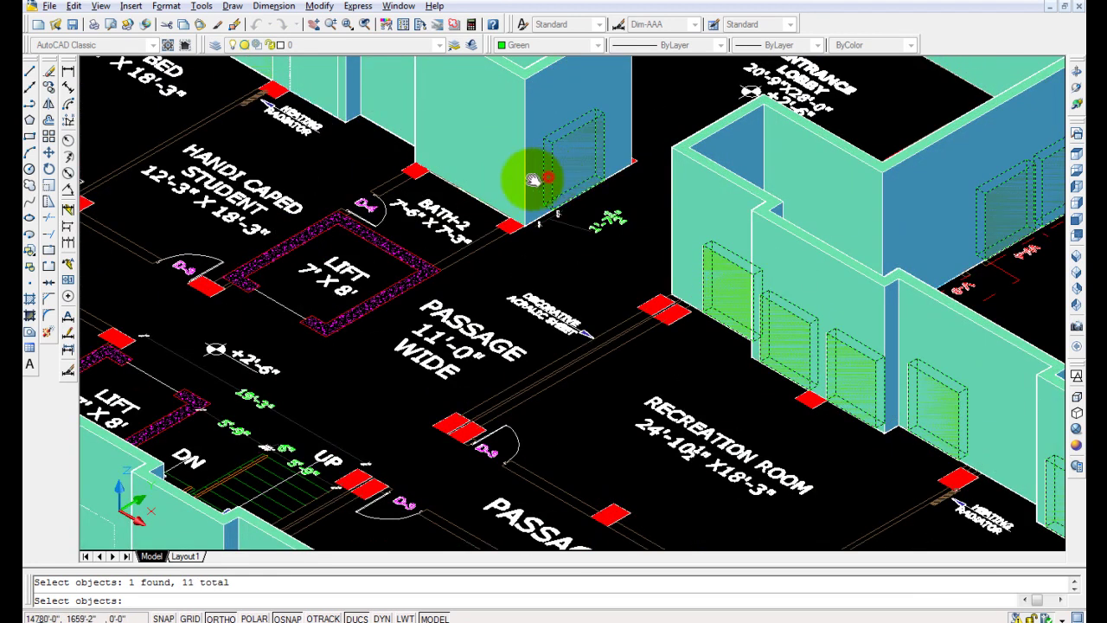
{"action": "left_click", "coordinate": [329, 97]}
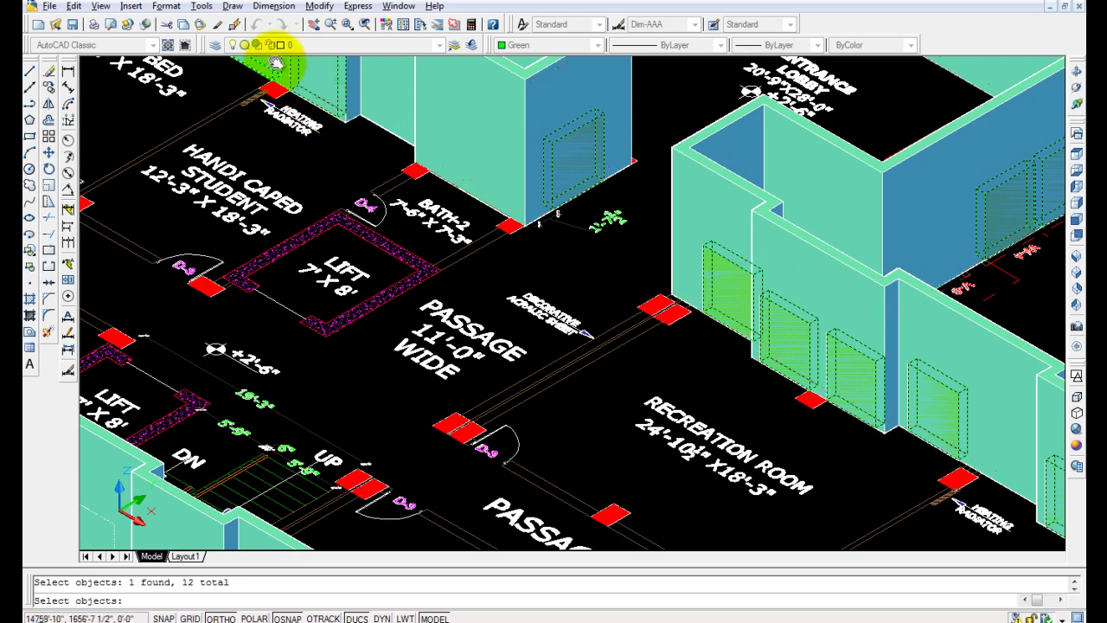
{"action": "scroll", "coordinate": [425, 218], "scroll_direction": "down", "scroll_amount": 2}
{"action": "scroll", "coordinate": [469, 234], "scroll_direction": "down", "scroll_amount": 2}
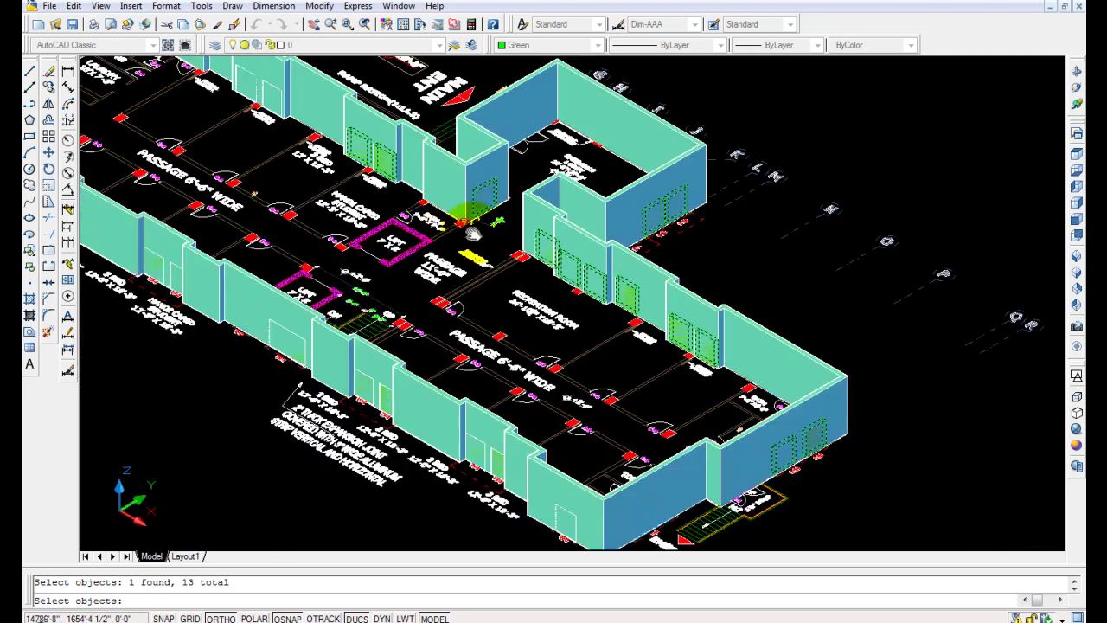
{"action": "middle_click_drag", "start_coordinate": [539, 275], "coordinate": [492, 314]}
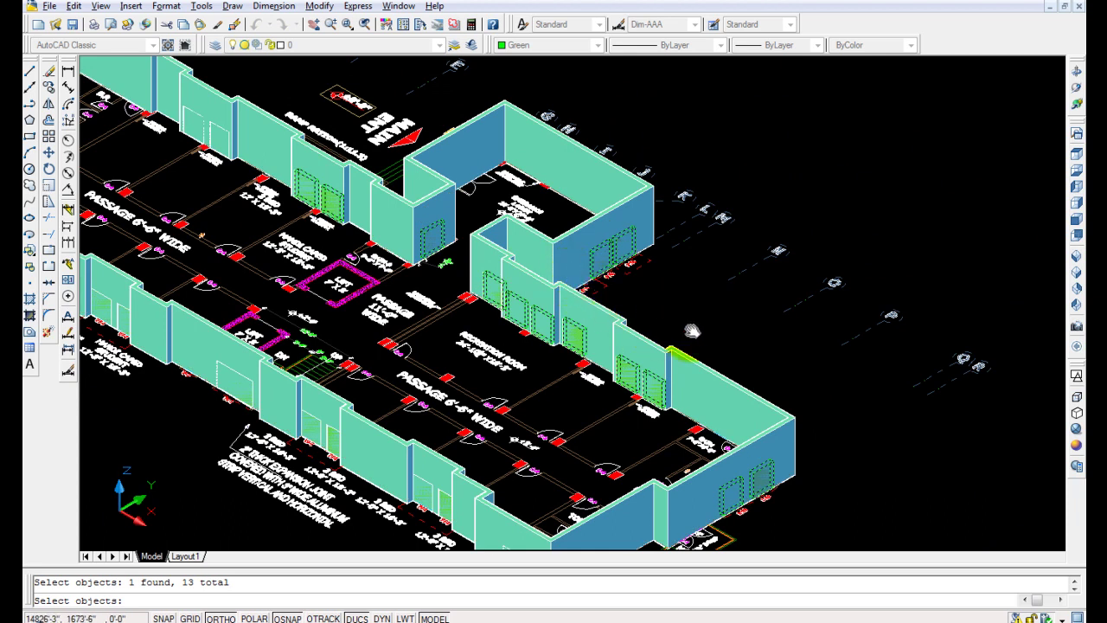
Lift the selected window boxes 2 feet (@0,0,2') to sill height.
{"action": "key", "text": "Return"}
{"action": "left_click", "coordinate": [876, 428]}
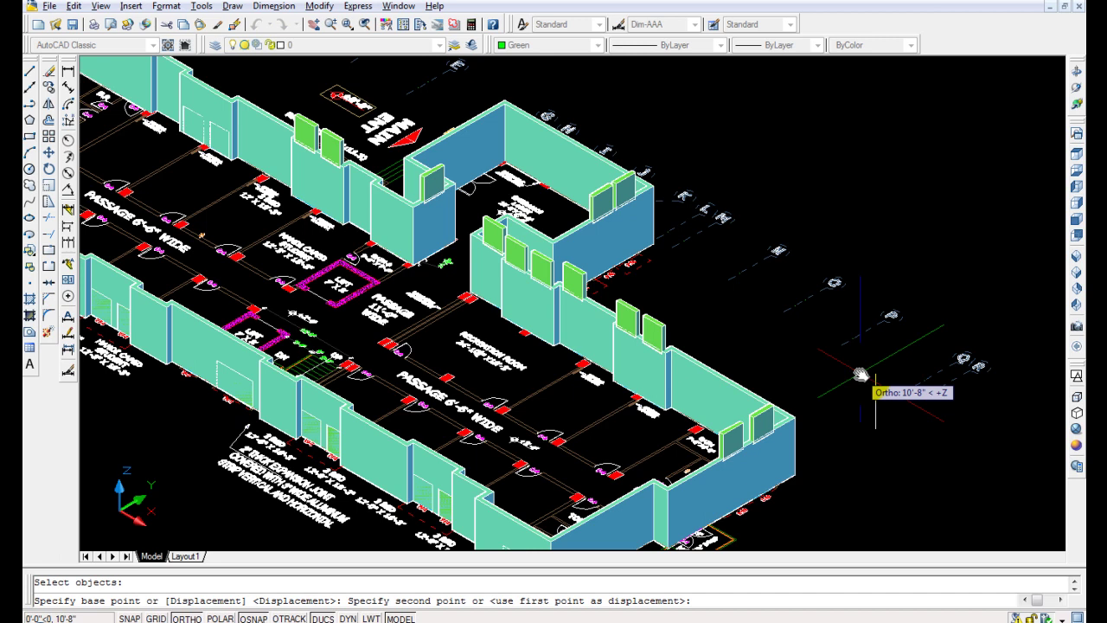
{"action": "type", "text": "@0,0,2'"}
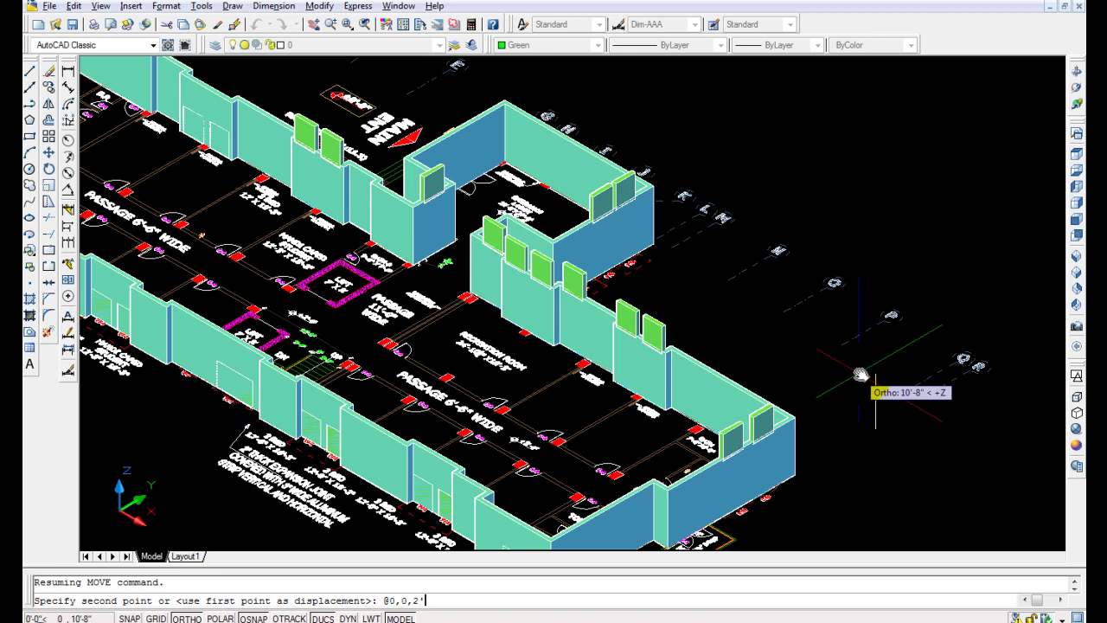
{"action": "key", "text": "Return"}
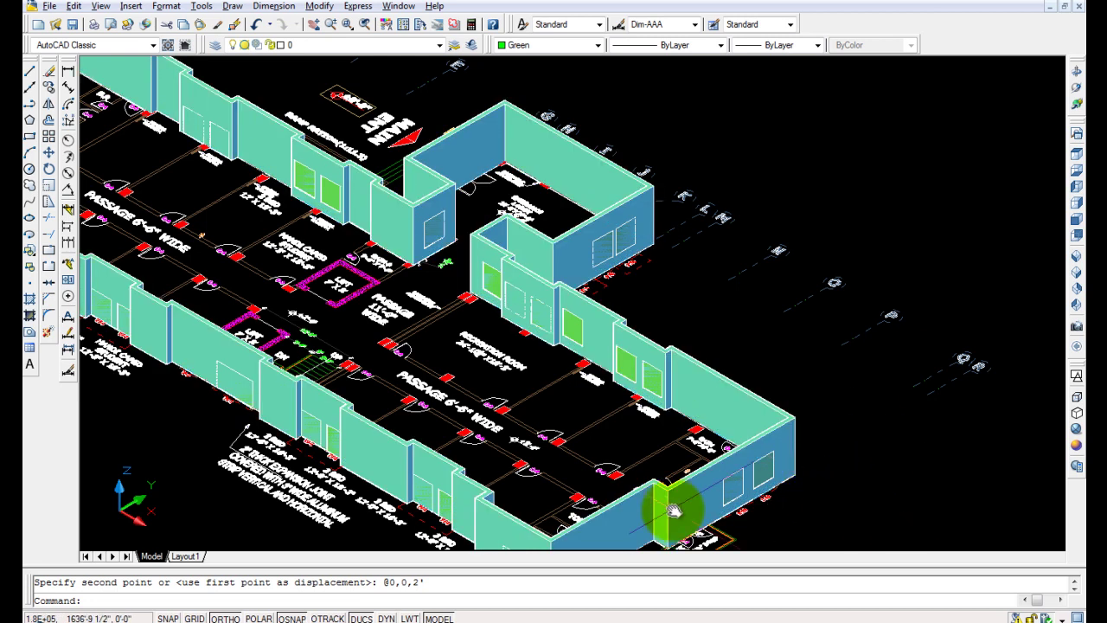
Start SUBTRACT and choose the wall solid as the object to cut from.
{"action": "mouse_move", "coordinate": [494, 400]}
{"action": "middle_mouse_down"}
{"action": "mouse_move", "coordinate": [574, 403]}
{"action": "mouse_move", "coordinate": [568, 416]}
{"action": "middle_mouse_up"}
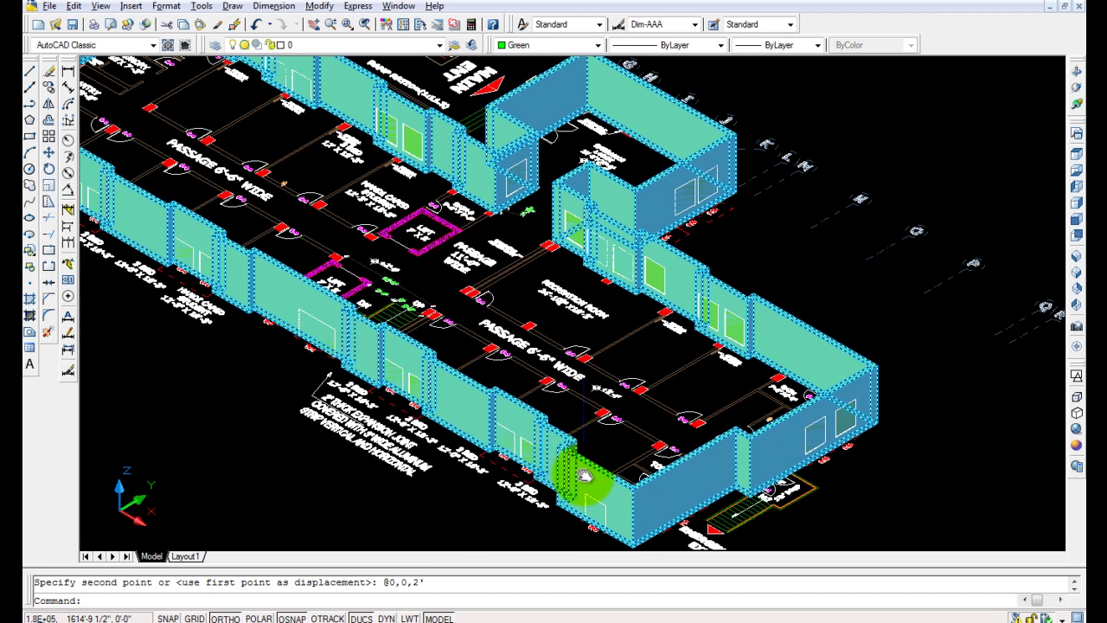
{"action": "middle_click_drag", "start_coordinate": [595, 453], "coordinate": [631, 409]}
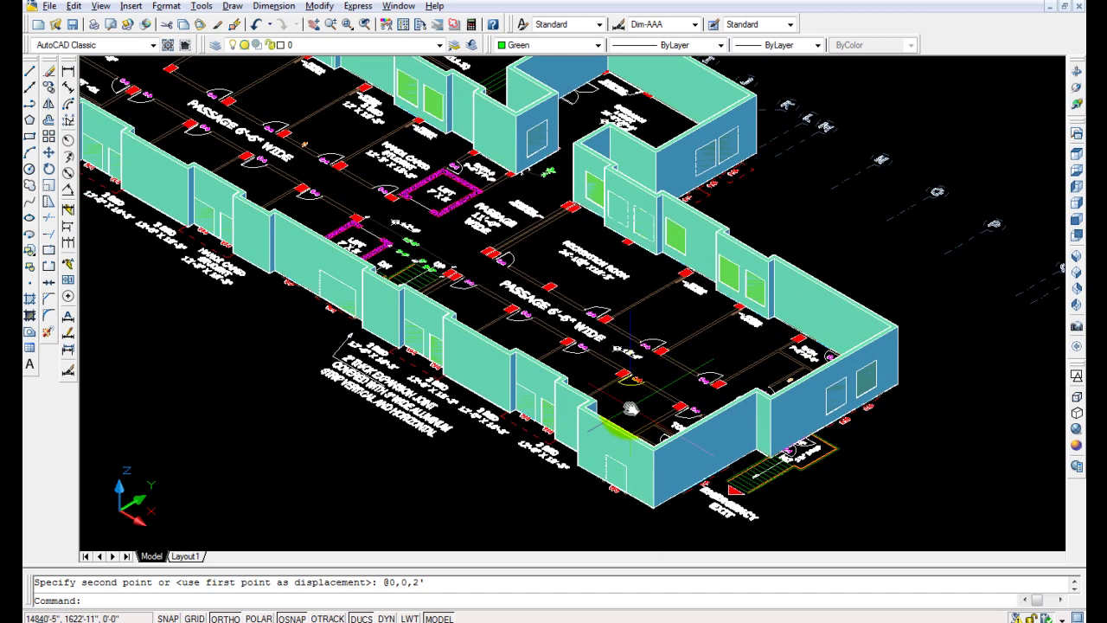
{"action": "key", "text": "Escape"}
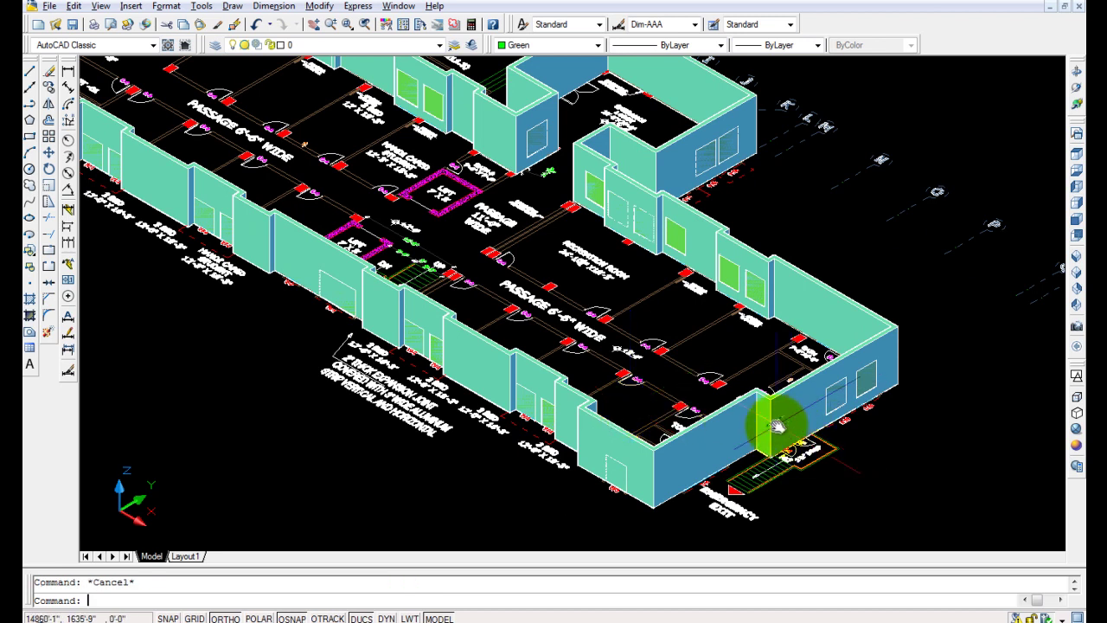
{"action": "type", "text": "su"}
{"action": "key", "text": "Return"}
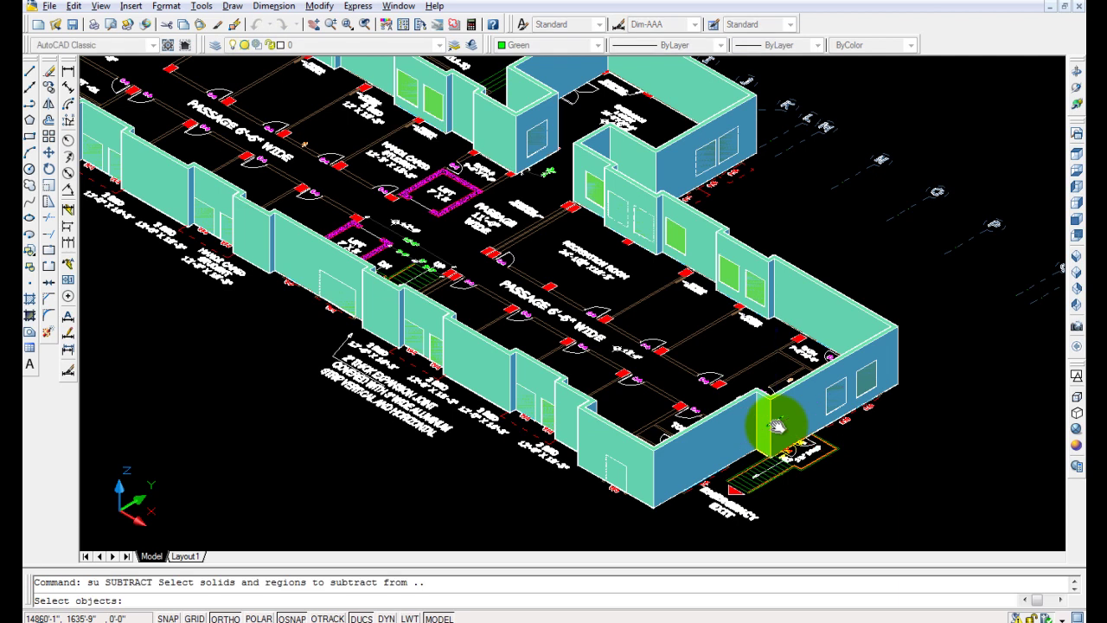
{"action": "left_click", "coordinate": [828, 287]}
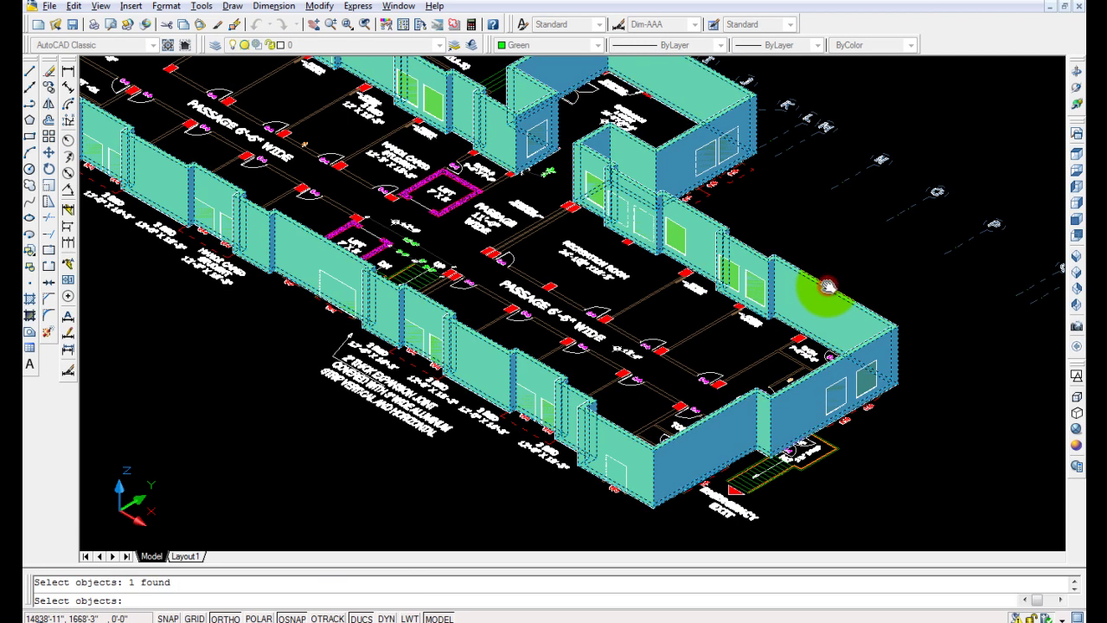
{"action": "right_click", "coordinate": [865, 372]}
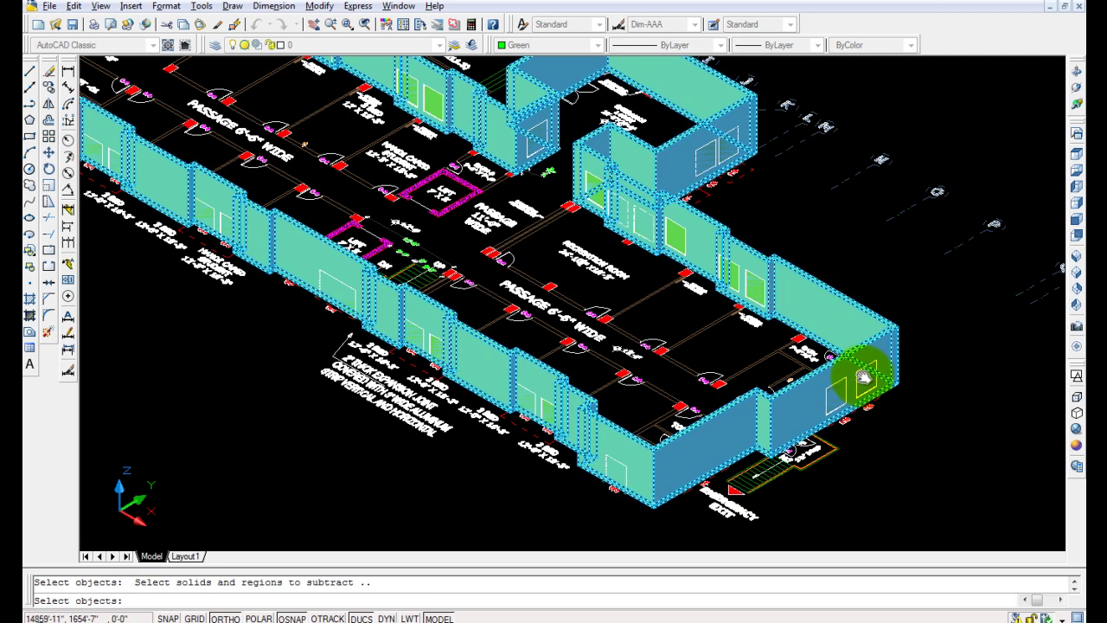
Pick the raised window boxes on every wall and subtract them, leaving open window holes.
{"action": "left_click", "coordinate": [865, 375]}
{"action": "left_click", "coordinate": [741, 321]}
{"action": "left_click", "coordinate": [730, 268]}
{"action": "left_click", "coordinate": [731, 268]}
{"action": "left_click", "coordinate": [735, 267]}
{"action": "left_click", "coordinate": [699, 247]}
{"action": "left_click", "coordinate": [645, 217]}
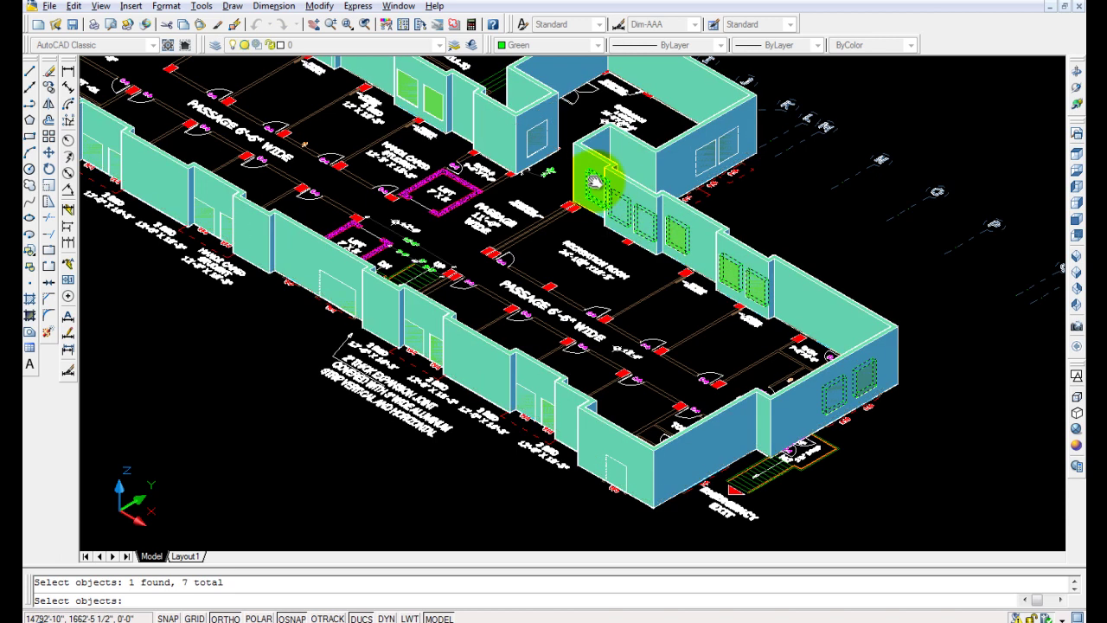
{"action": "left_click", "coordinate": [707, 150]}
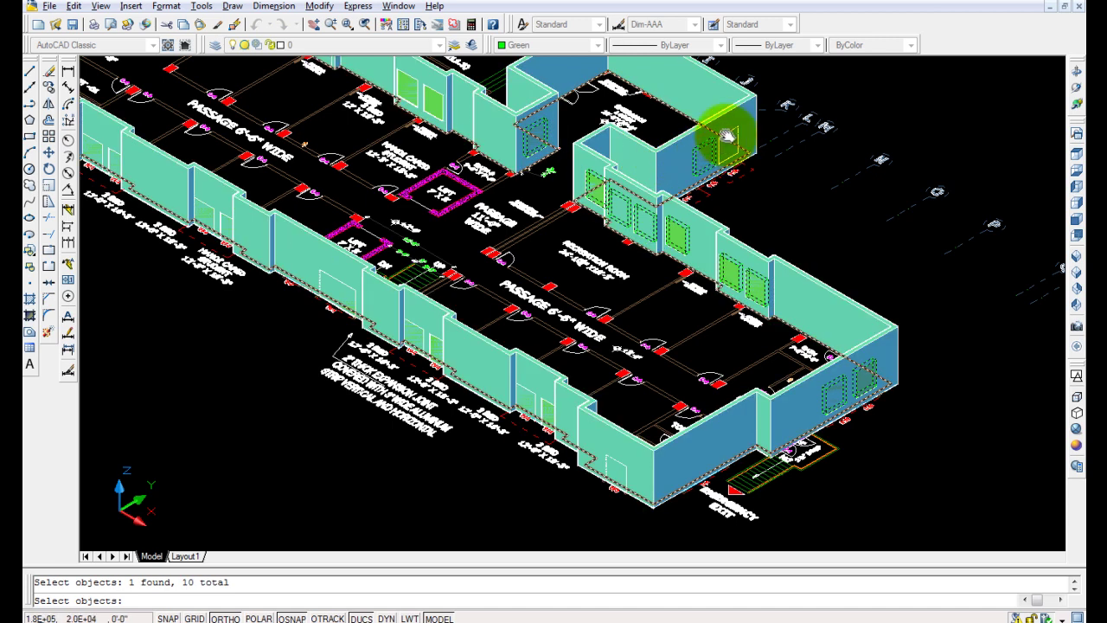
{"action": "left_click", "coordinate": [438, 95]}
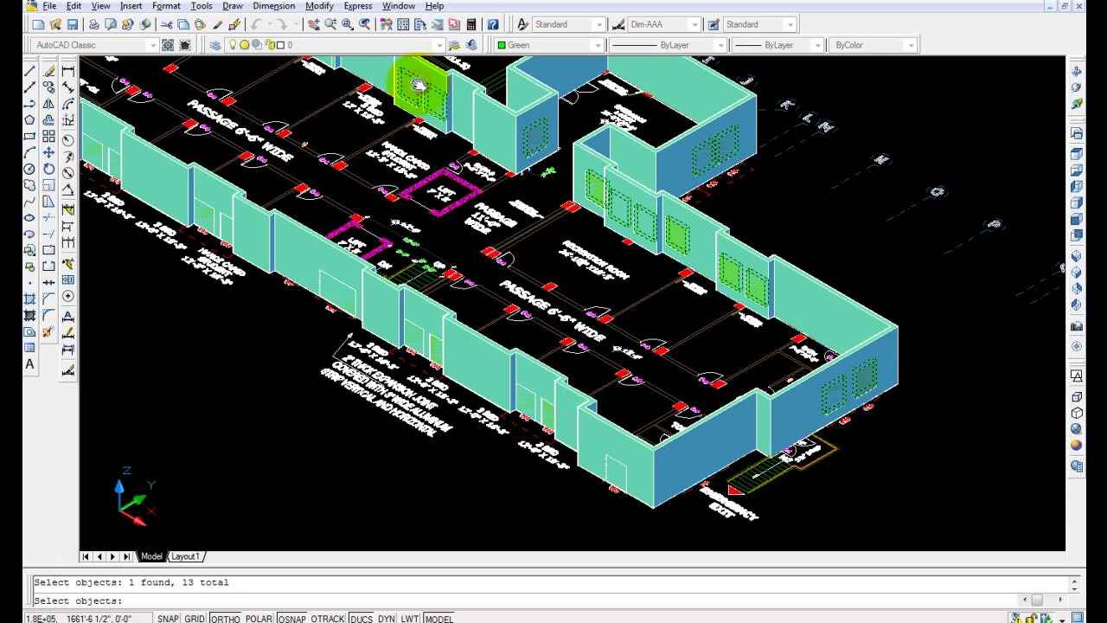
{"action": "key", "text": "Return"}
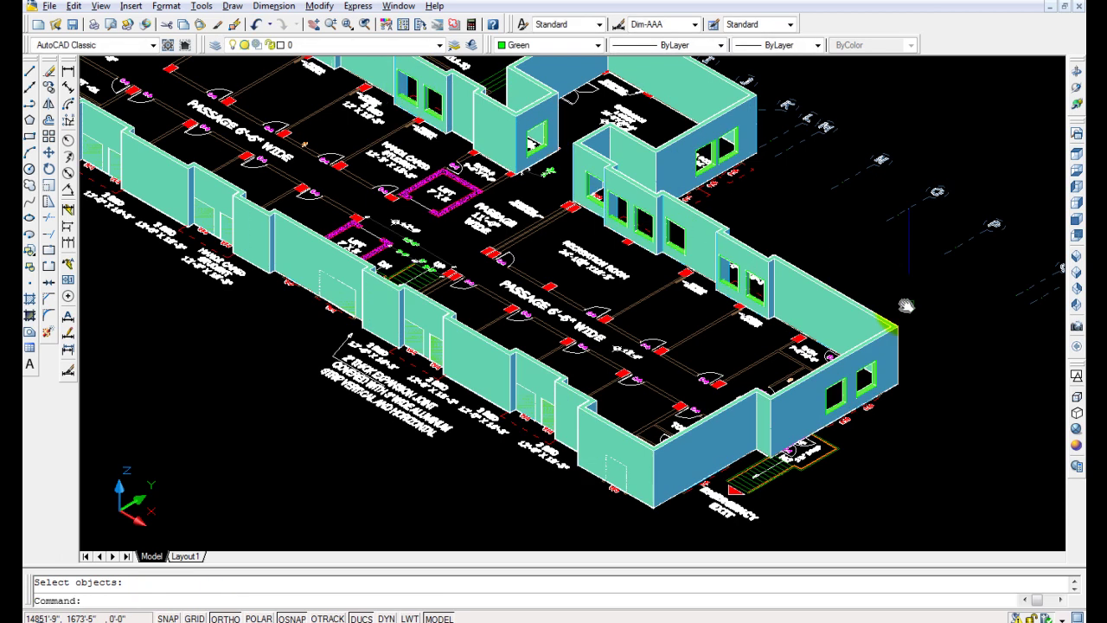
{"action": "middle_click_drag", "start_coordinate": [955, 368], "coordinate": [1009, 339]}
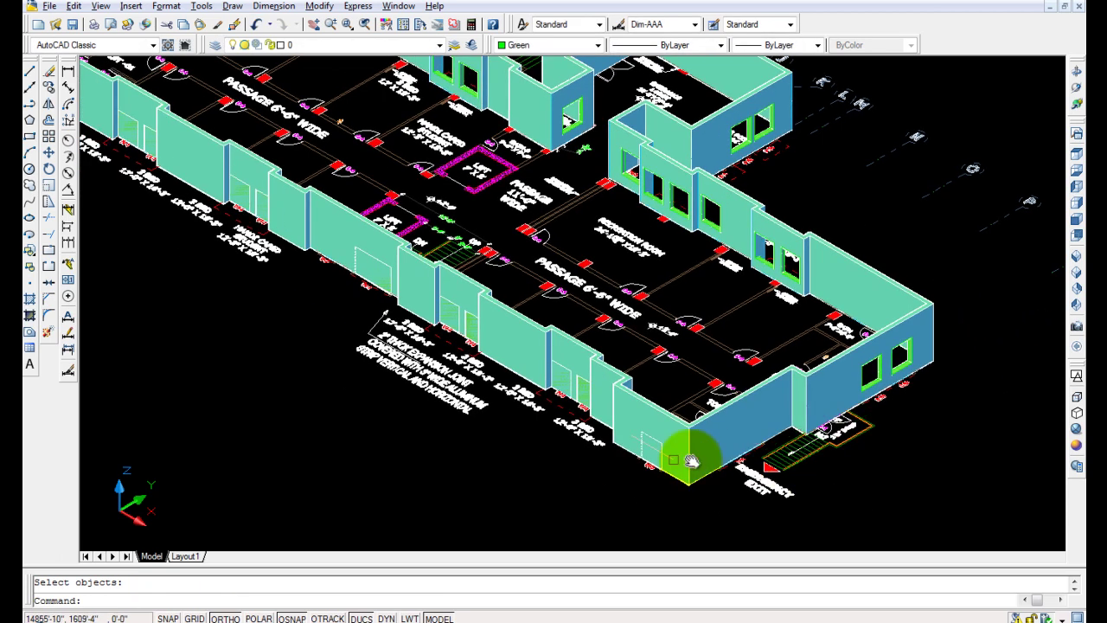
{"action": "middle_click_drag", "start_coordinate": [540, 386], "coordinate": [561, 391]}
Switch the model to wireframe and zoom in near the 3 BED rooms.
{"action": "key", "text": "Escape"}
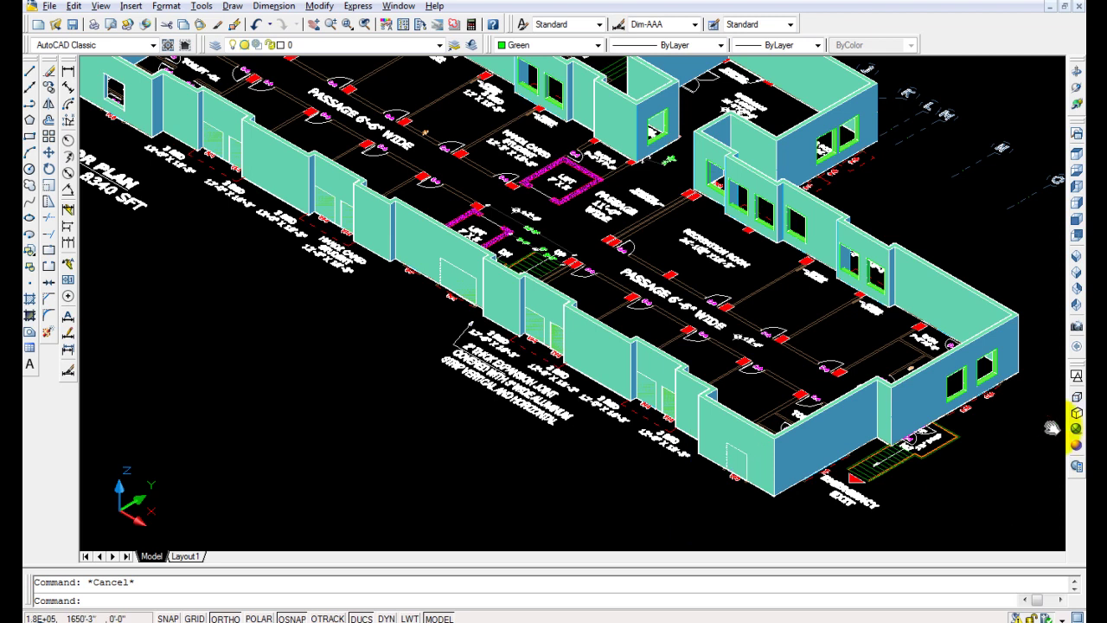
{"action": "left_click", "coordinate": [1078, 388]}
{"action": "scroll", "coordinate": [742, 367], "scroll_direction": "up", "scroll_amount": 2}
{"action": "scroll", "coordinate": [740, 369], "scroll_direction": "up", "scroll_amount": 4}
{"action": "middle_click_drag", "start_coordinate": [740, 371], "coordinate": [762, 376]}
Start MOVE and select the W-4 window boxes by the electric room and heating radiator.
{"action": "type", "text": "m"}
{"action": "key", "text": "Return"}
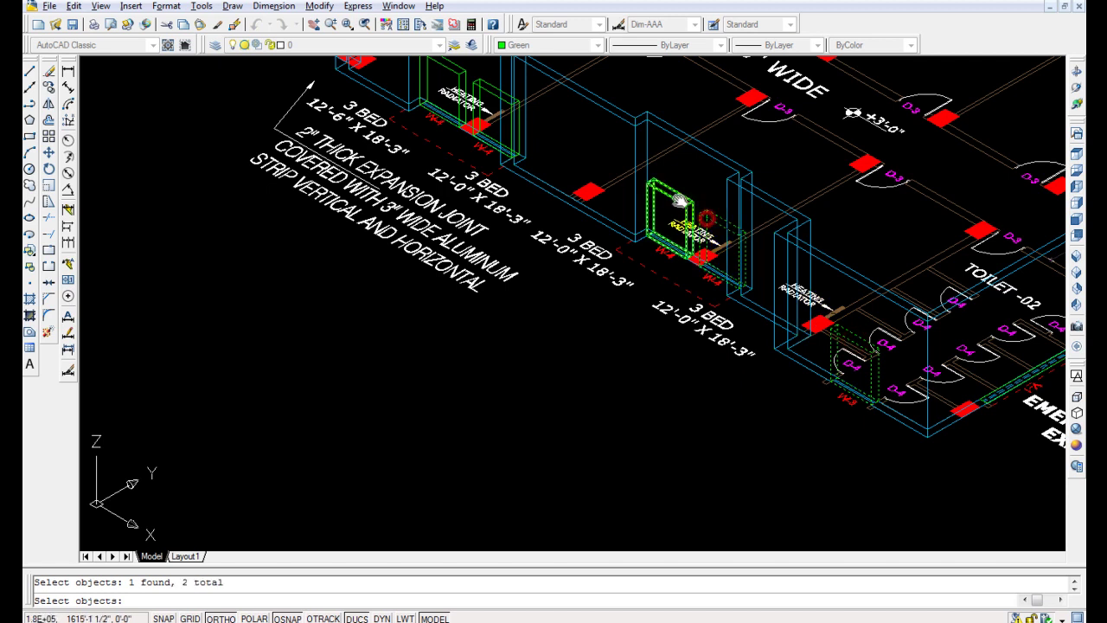
{"action": "mouse_move", "coordinate": [459, 76]}
{"action": "middle_mouse_down"}
{"action": "mouse_move", "coordinate": [747, 566]}
{"action": "mouse_move", "coordinate": [614, 497]}
{"action": "middle_mouse_up"}
{"action": "left_click", "coordinate": [599, 439]}
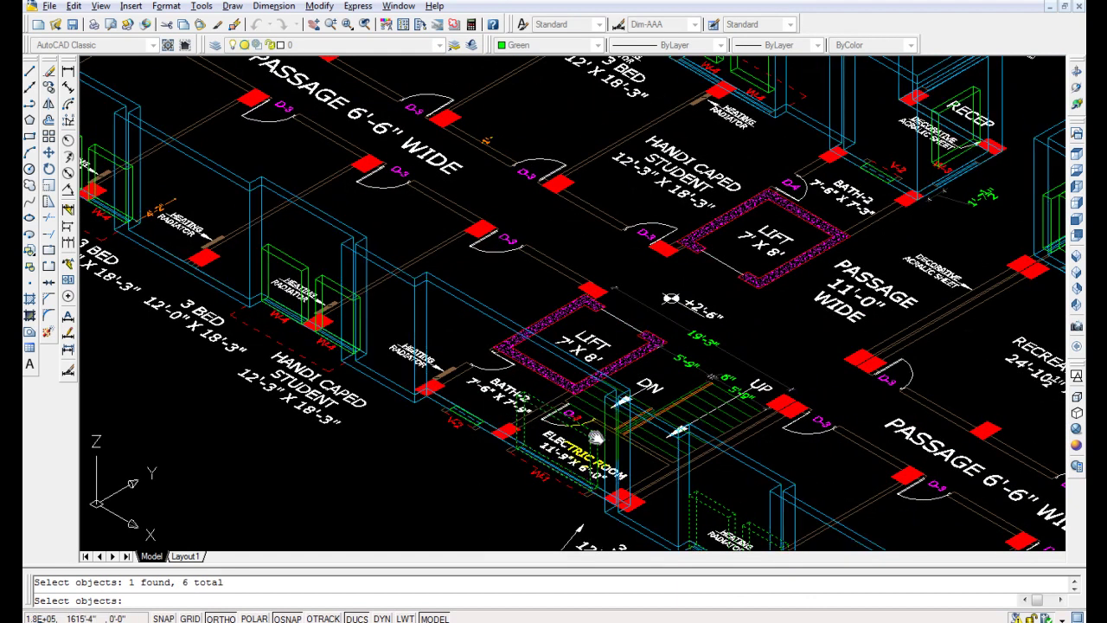
{"action": "left_click", "coordinate": [331, 277]}
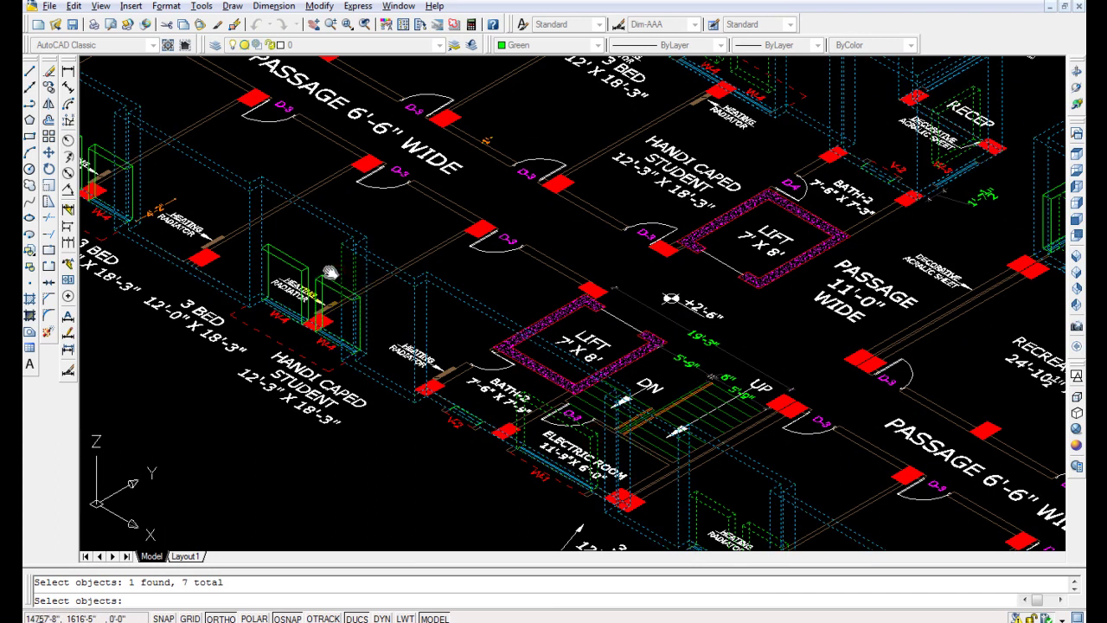
{"action": "middle_click_drag", "start_coordinate": [385, 257], "coordinate": [484, 263]}
{"action": "scroll", "coordinate": [424, 242], "scroll_direction": "up", "scroll_amount": 2}
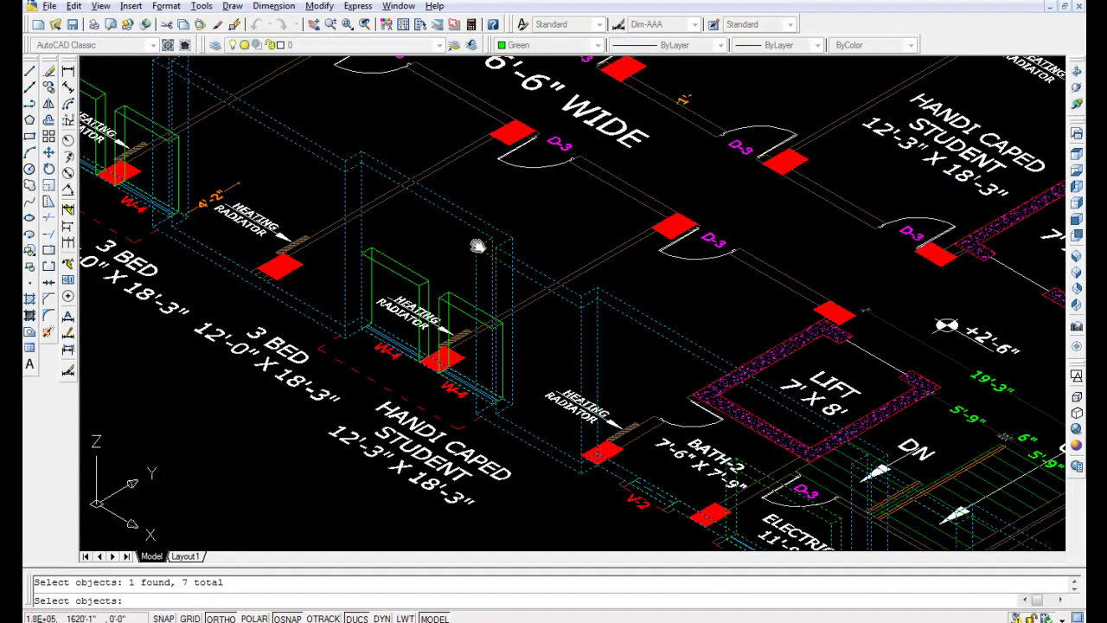
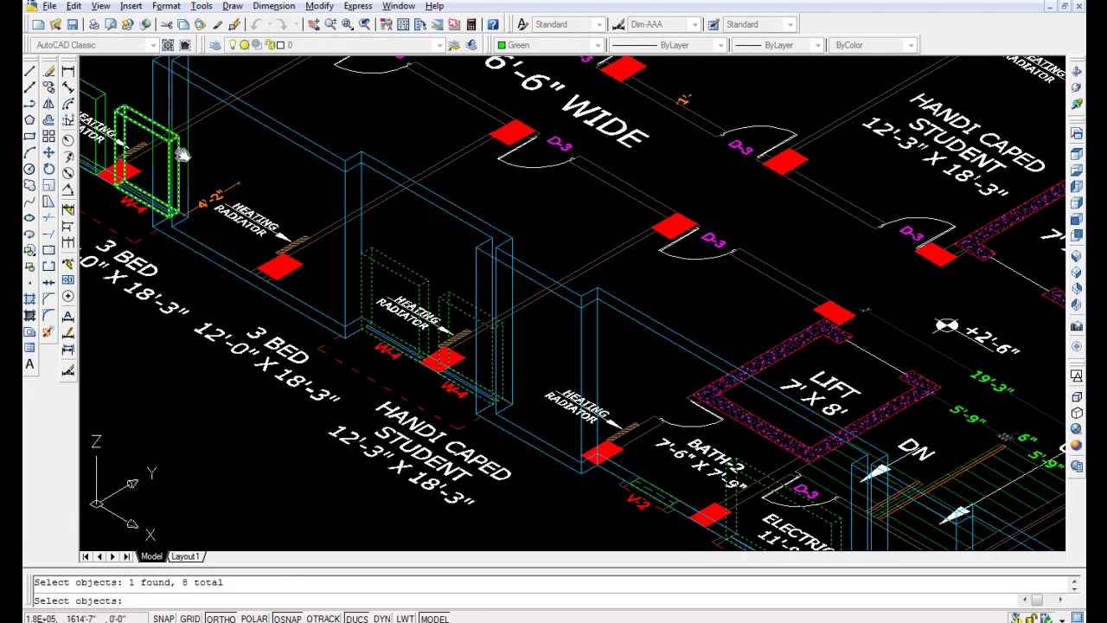
Select the green window boxes around the floor plan to copy, removing one wrong pick.
{"action": "middle_click_drag", "start_coordinate": [186, 156], "coordinate": [440, 256]}
{"action": "left_click", "coordinate": [402, 231]}
{"action": "scroll", "coordinate": [402, 231], "scroll_direction": "down", "scroll_amount": 5}
{"action": "middle_click_drag", "start_coordinate": [544, 190], "coordinate": [522, 229]}
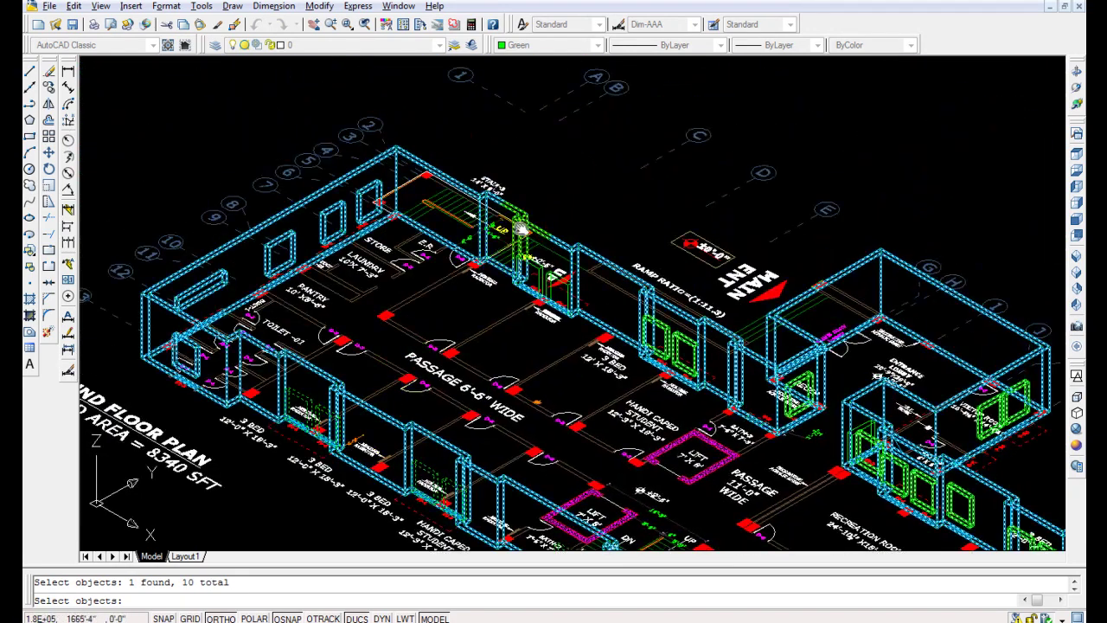
{"action": "scroll", "coordinate": [571, 303], "scroll_direction": "up", "scroll_amount": 4}
{"action": "left_click", "coordinate": [586, 320]}
{"action": "scroll", "coordinate": [587, 320], "scroll_direction": "up", "scroll_amount": 3}
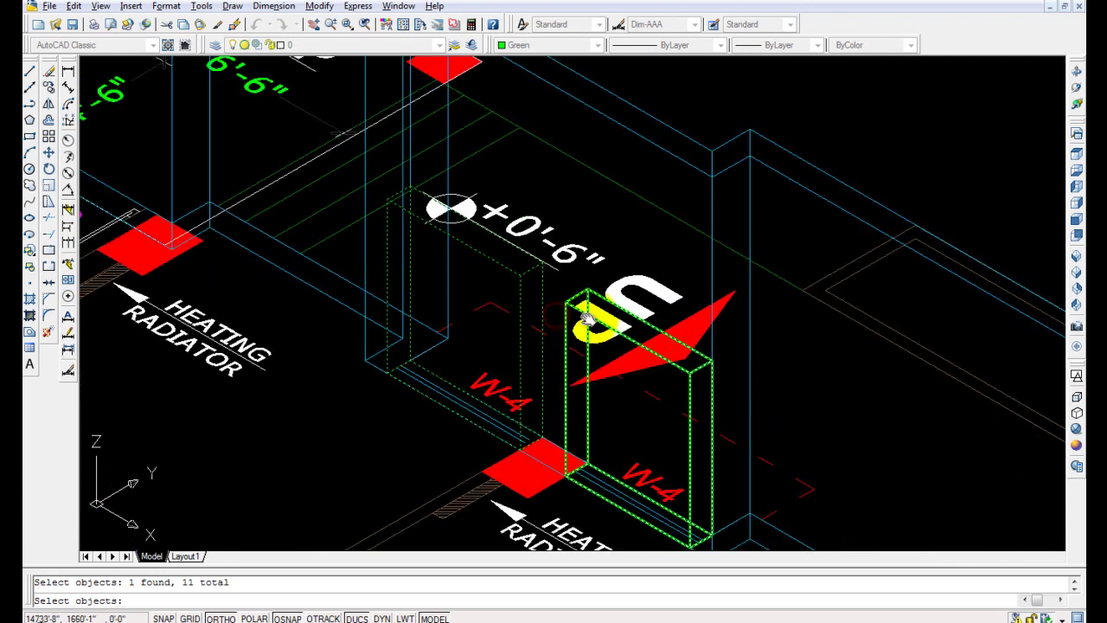
{"action": "left_click", "coordinate": [581, 297]}
{"action": "scroll", "coordinate": [583, 297], "scroll_direction": "down", "scroll_amount": 3}
{"action": "middle_click_drag", "start_coordinate": [798, 390], "coordinate": [546, 298]}
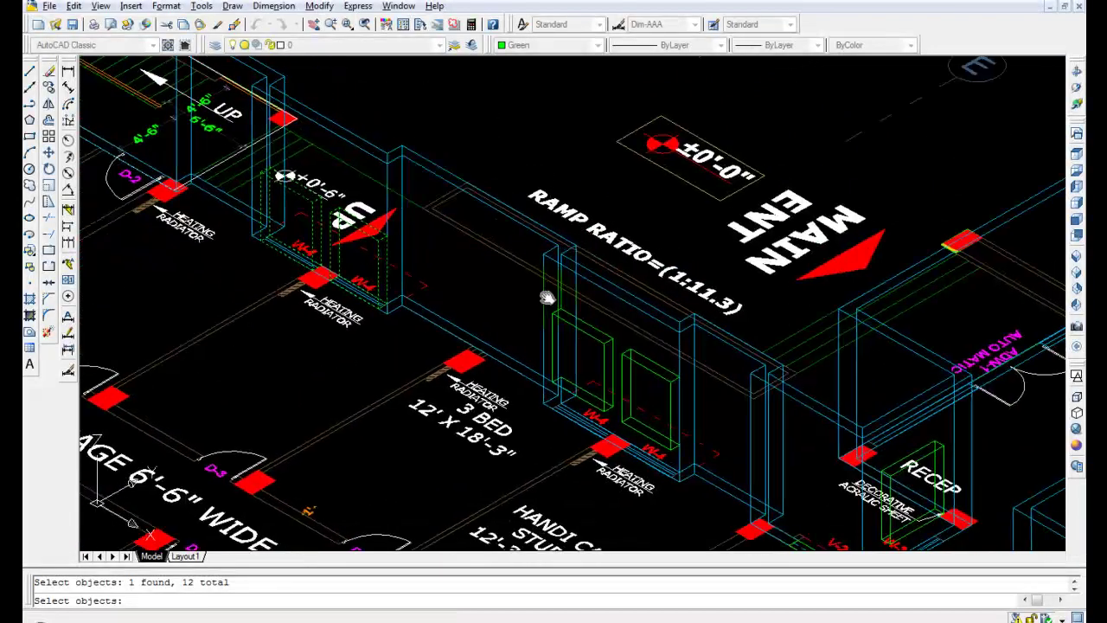
{"action": "scroll", "coordinate": [546, 297], "scroll_direction": "up", "scroll_amount": 3}
{"action": "left_click", "coordinate": [605, 333]}
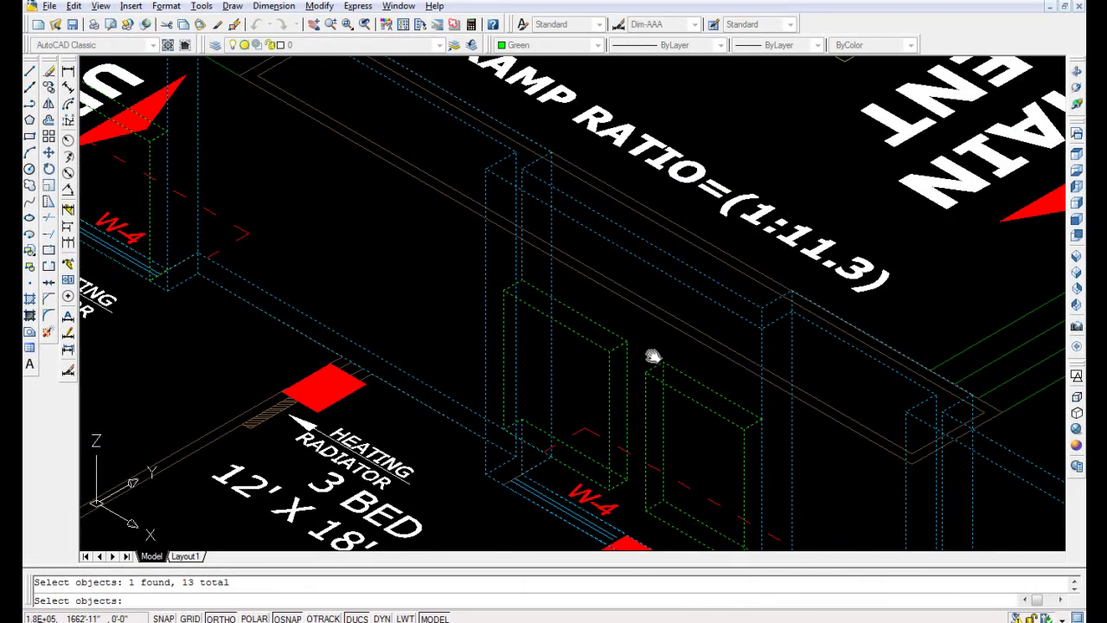
{"action": "left_click", "coordinate": [631, 257], "text": "shift"}
{"action": "scroll", "coordinate": [636, 303], "scroll_direction": "down", "scroll_amount": 2}
{"action": "scroll", "coordinate": [640, 286], "scroll_direction": "down", "scroll_amount": 3}
{"action": "middle_click_drag", "start_coordinate": [670, 247], "coordinate": [631, 362]}
Copy the selected window boxes 2' upward with a @0,0,2' displacement.
{"action": "left_click", "coordinate": [513, 479]}
{"action": "type", "text": "@0,0,2"}
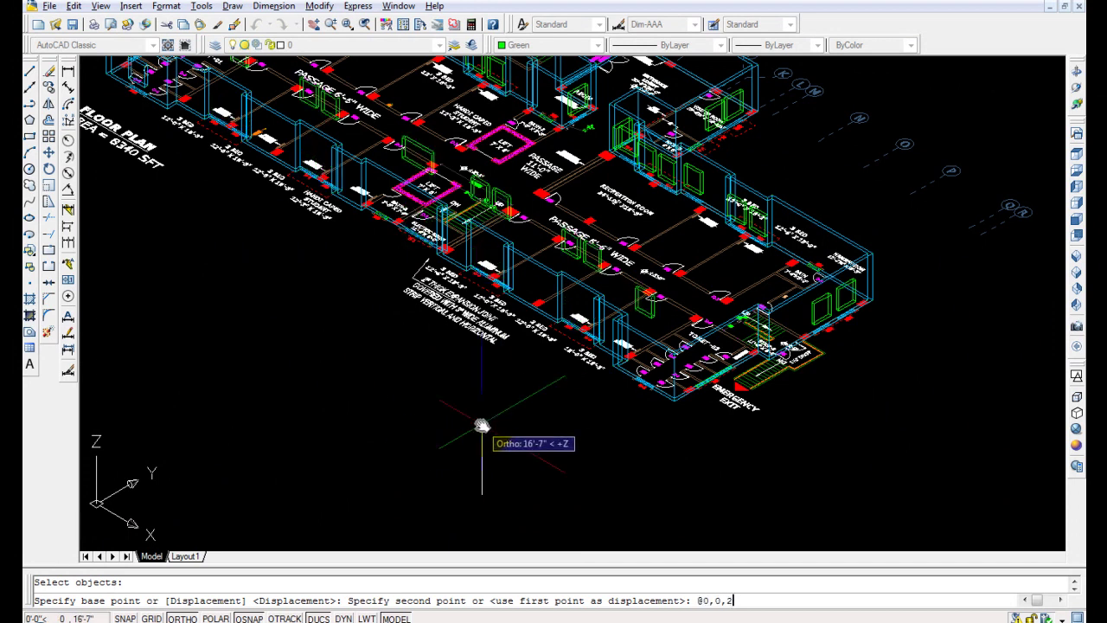
{"action": "type", "text": "'"}
{"action": "key", "text": "Return"}
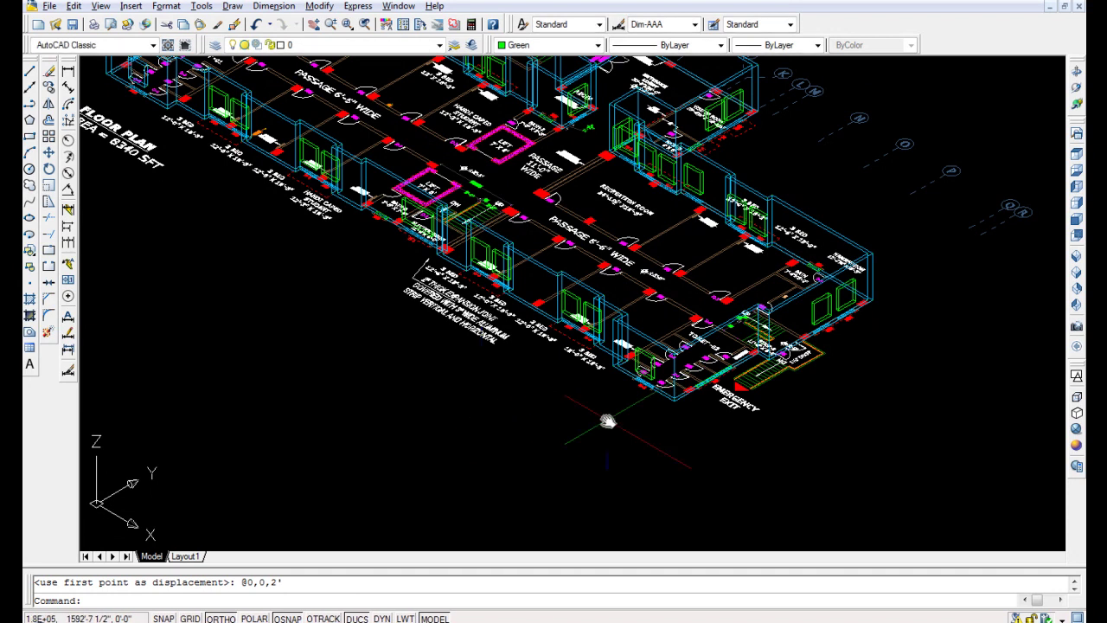
{"action": "scroll", "coordinate": [605, 420], "scroll_direction": "down", "scroll_amount": 3}
{"action": "key", "text": "Escape"}
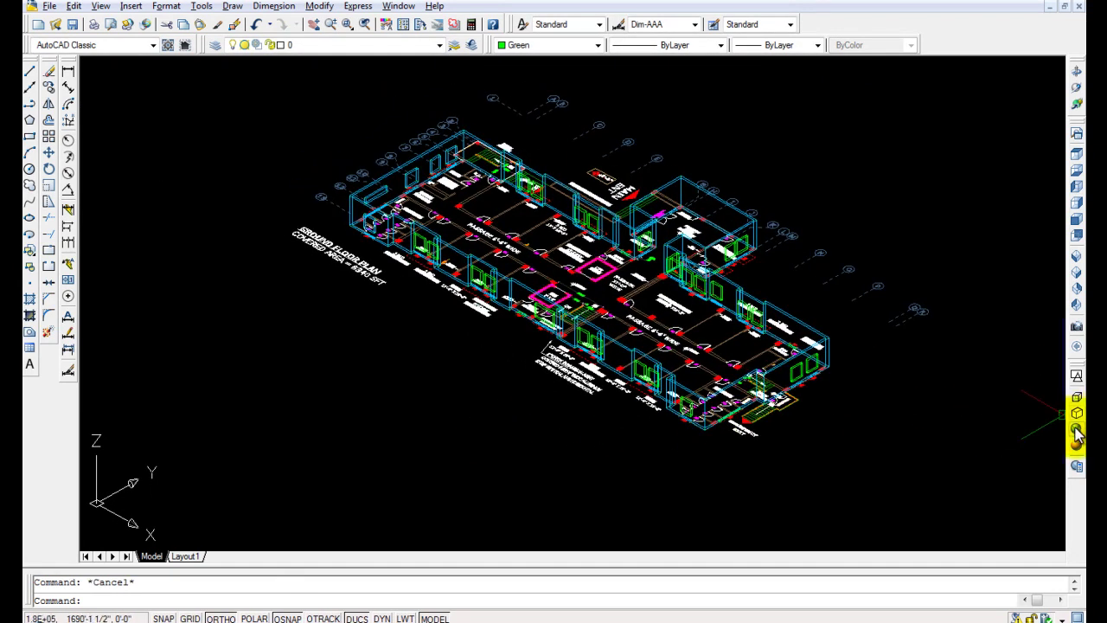
Switch to Conceptual shading and pick the wall solid to subtract from.
{"action": "key", "text": "Escape"}
{"action": "scroll", "coordinate": [597, 343], "scroll_direction": "up", "scroll_amount": 2}
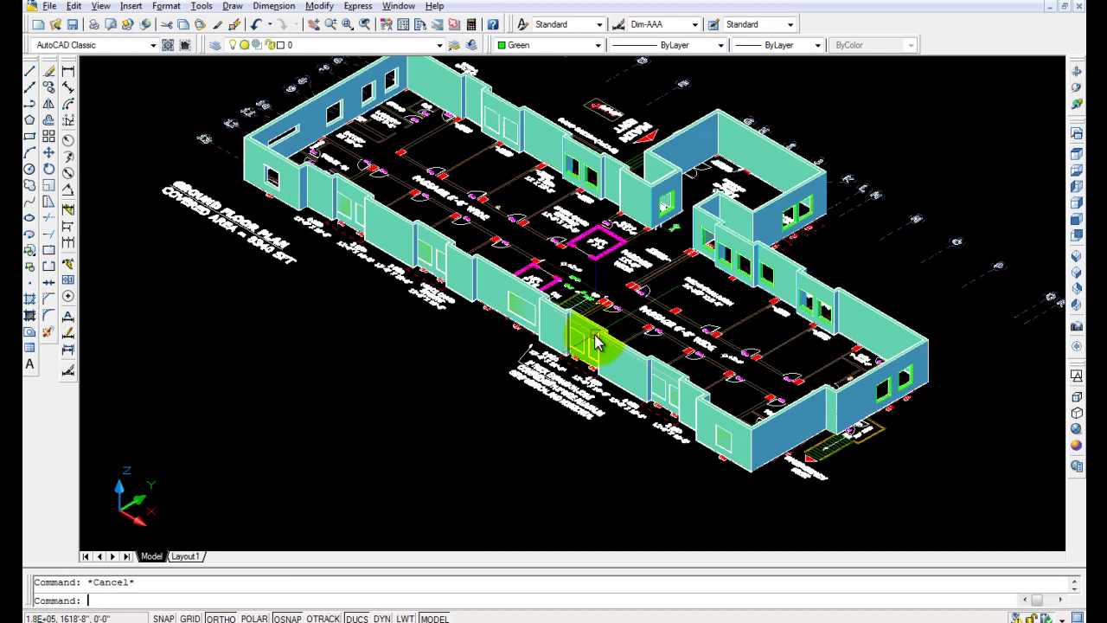
{"action": "type", "text": "su"}
{"action": "key", "text": "Return"}
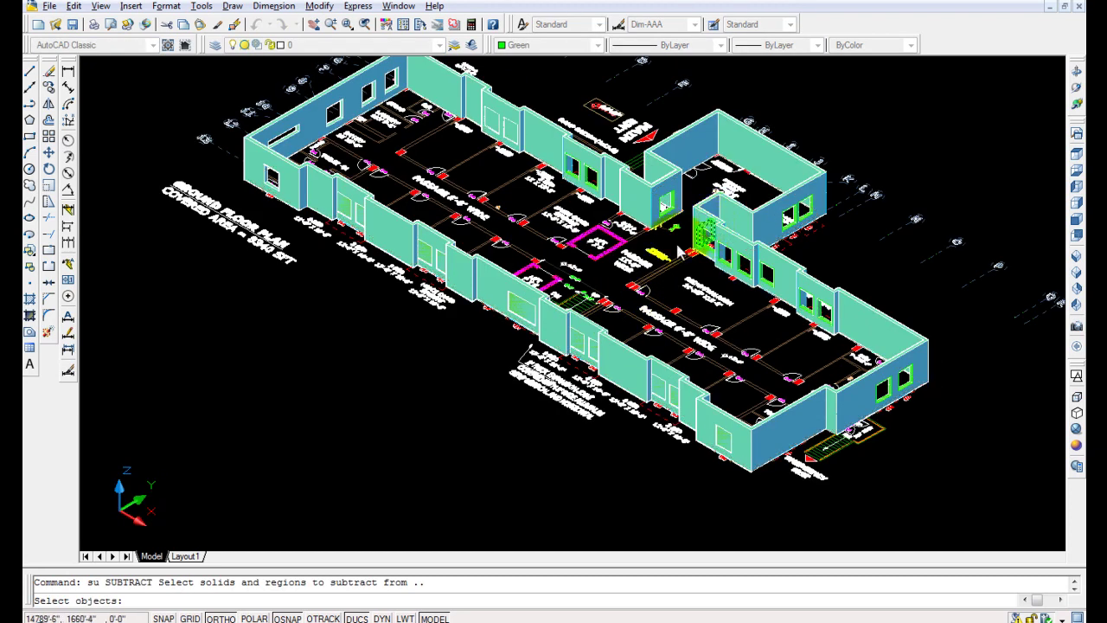
{"action": "scroll", "coordinate": [539, 316], "scroll_direction": "up", "scroll_amount": 2}
{"action": "scroll", "coordinate": [545, 300], "scroll_direction": "up", "scroll_amount": 1}
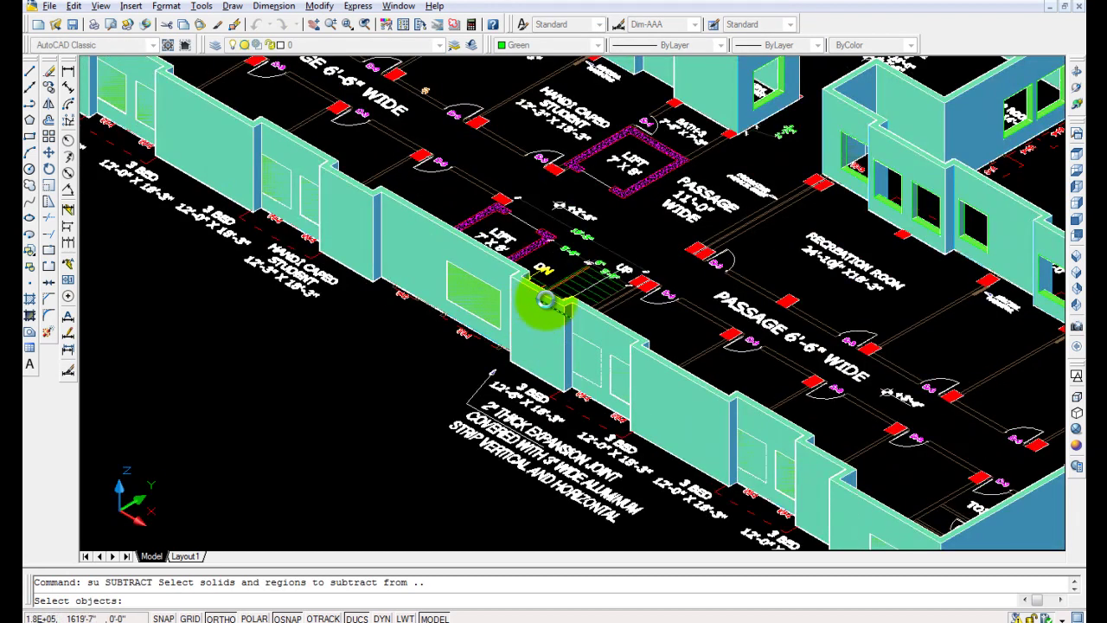
{"action": "left_click", "coordinate": [545, 301]}
{"action": "key", "text": "Return"}
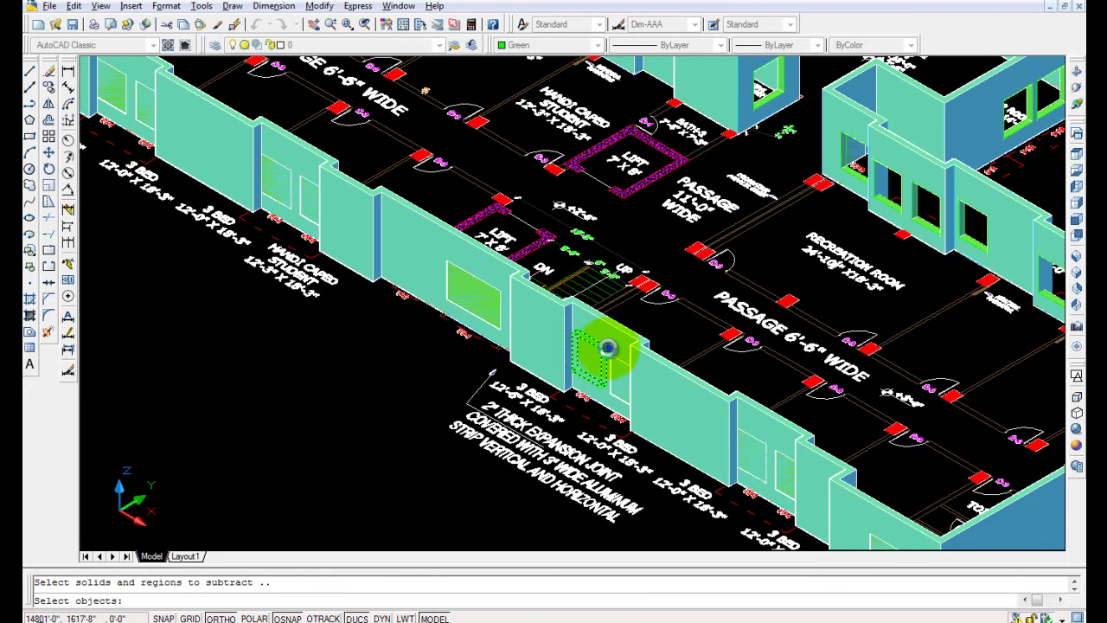
Subtract the window boxes around the building from the walls, leaving open window holes.
{"action": "left_click", "coordinate": [597, 350]}
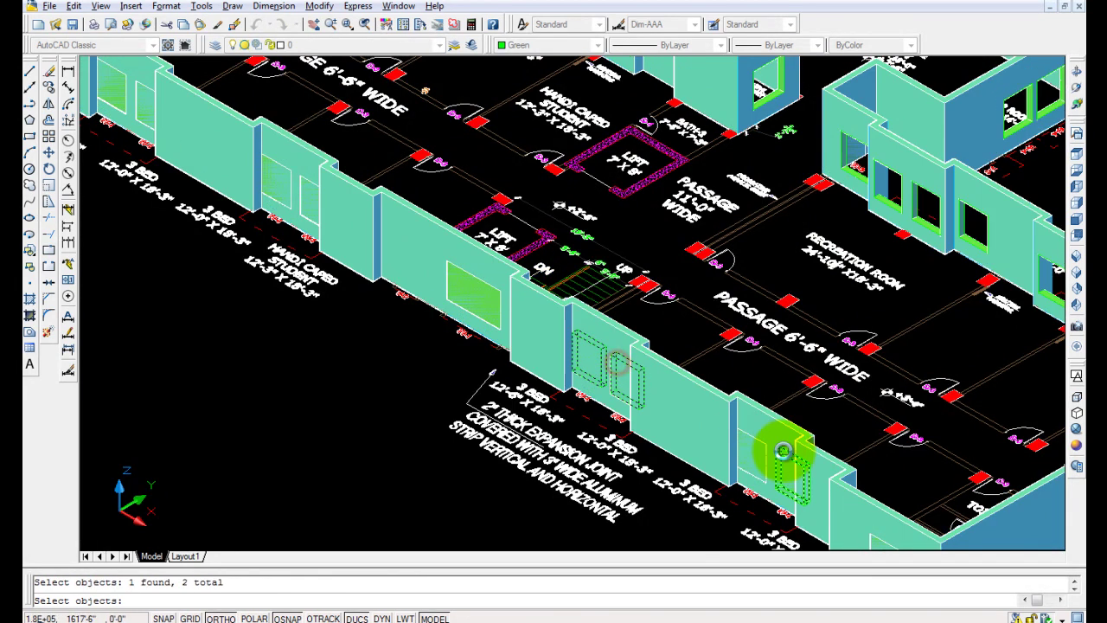
{"action": "left_click", "coordinate": [778, 449]}
{"action": "left_click", "coordinate": [778, 458]}
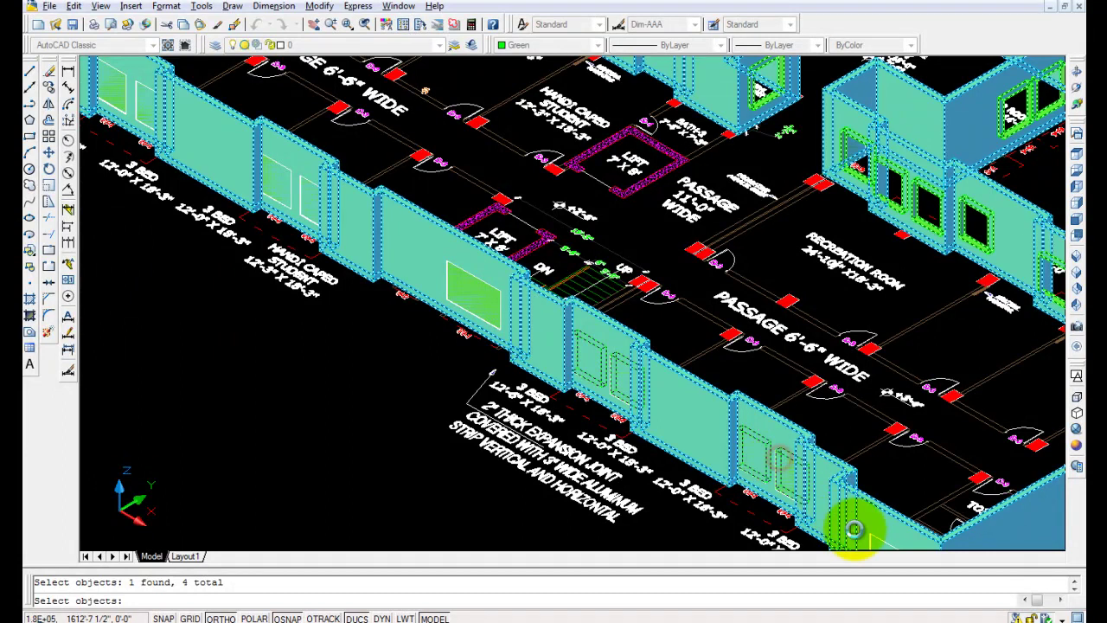
{"action": "left_click", "coordinate": [514, 252]}
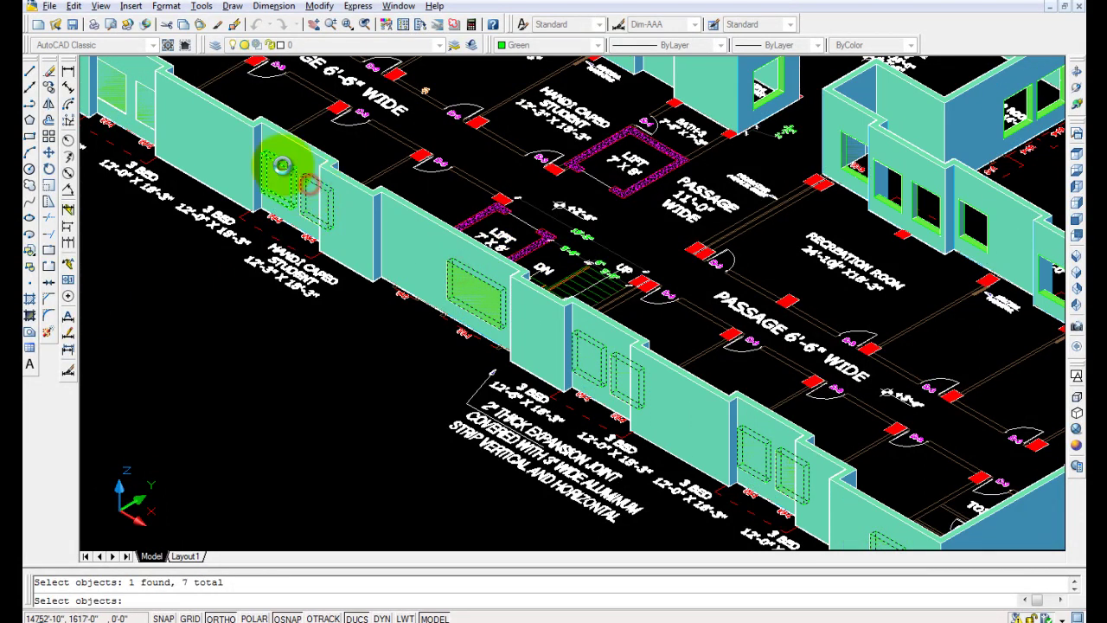
{"action": "left_click", "coordinate": [283, 164]}
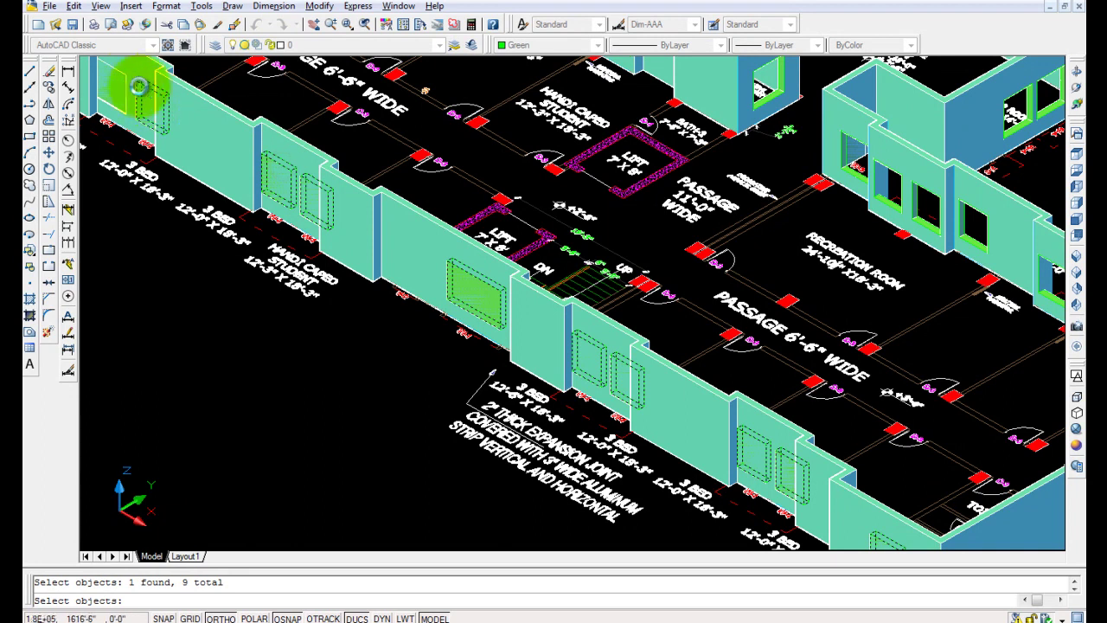
{"action": "left_click", "coordinate": [124, 78]}
{"action": "scroll", "coordinate": [182, 134], "scroll_direction": "down", "scroll_amount": 2}
{"action": "scroll", "coordinate": [201, 130], "scroll_direction": "down", "scroll_amount": 1}
{"action": "middle_click_drag", "start_coordinate": [204, 129], "coordinate": [413, 197], "text": "shift"}
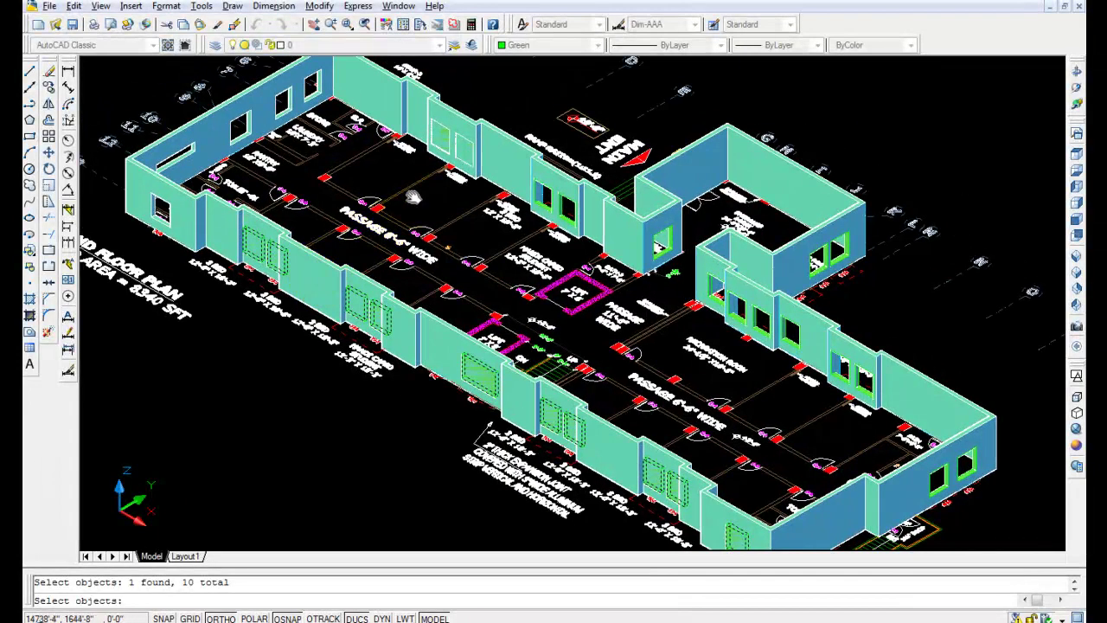
{"action": "left_click", "coordinate": [442, 137]}
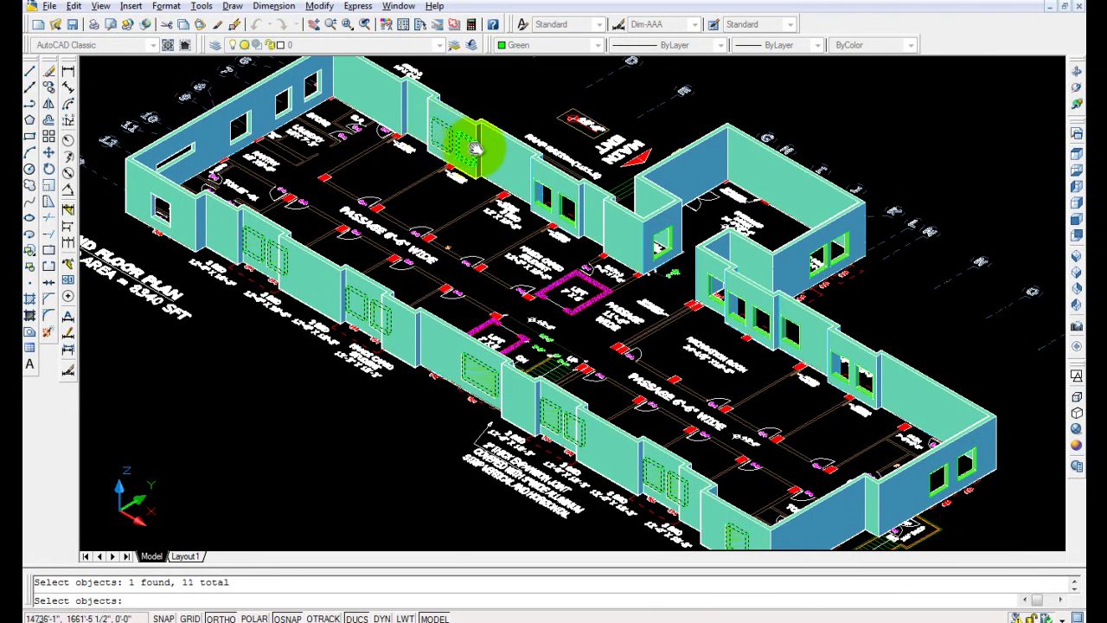
{"action": "left_click", "coordinate": [517, 169]}
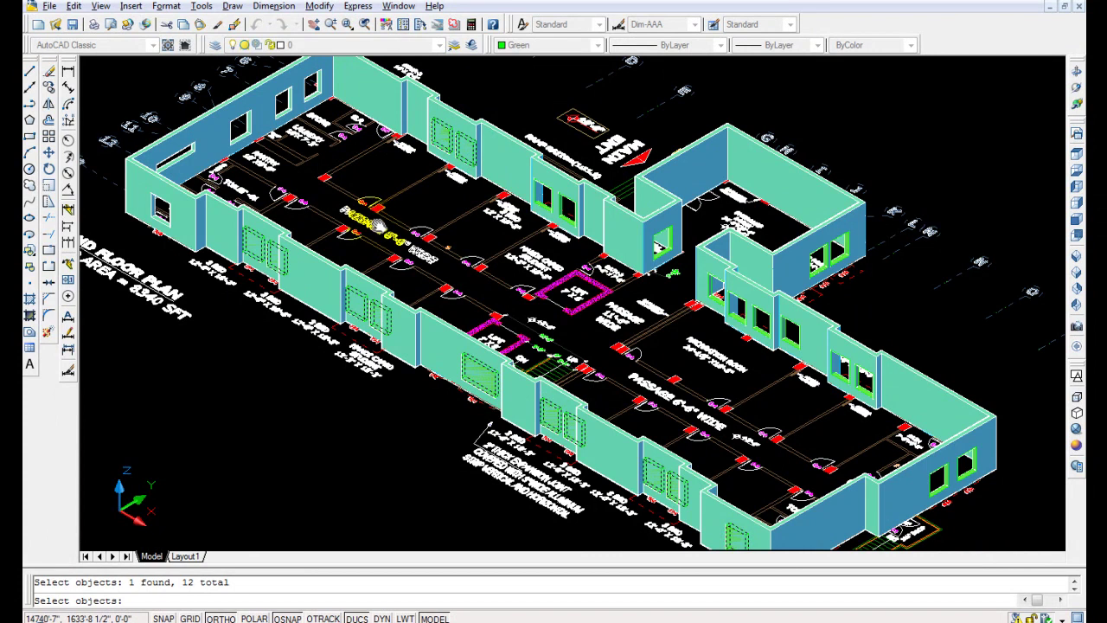
{"action": "key", "text": "Return"}
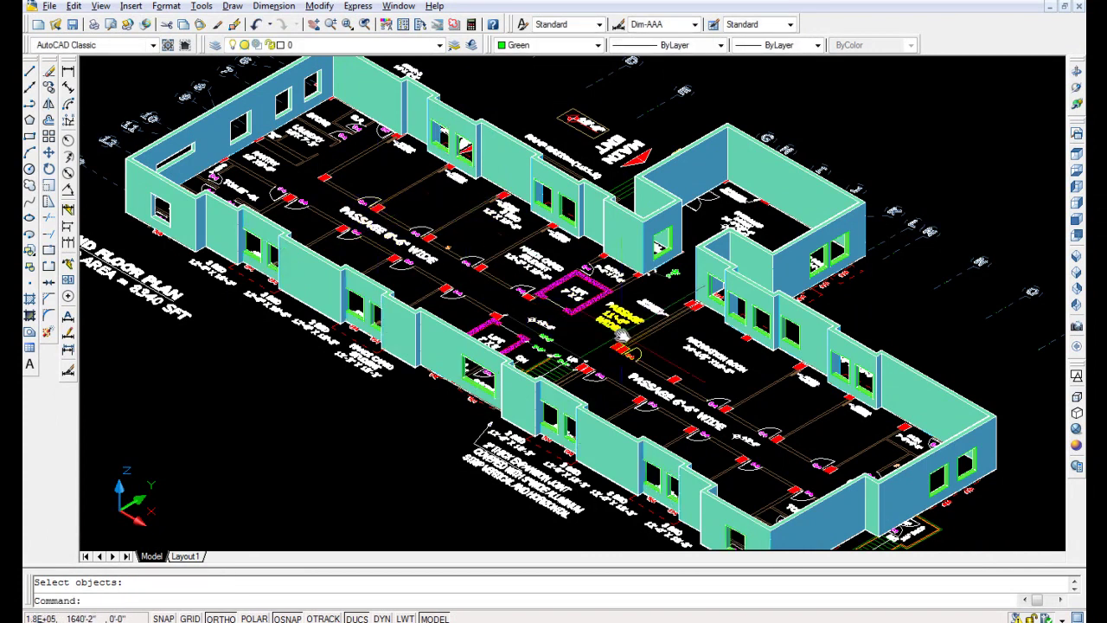
Orbit, zoom and pan the building in 2D Wireframe to inspect the openings from another side.
{"action": "middle_click_drag", "start_coordinate": [611, 307], "coordinate": [693, 346], "text": "shift"}
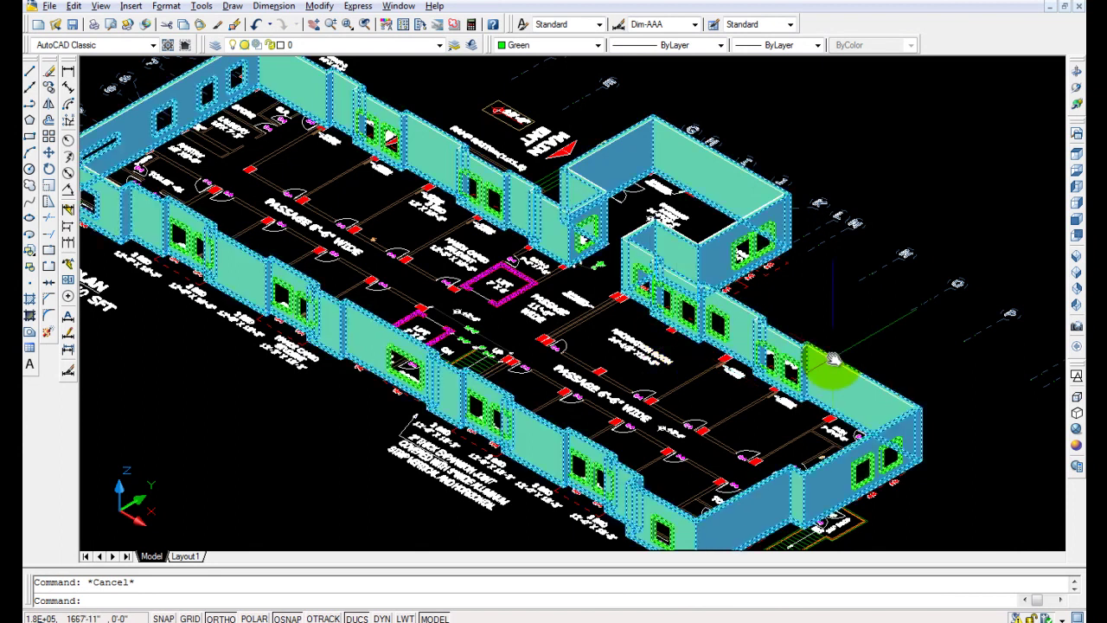
{"action": "left_click", "coordinate": [1078, 391]}
{"action": "scroll", "coordinate": [797, 355], "scroll_direction": "down", "scroll_amount": 2}
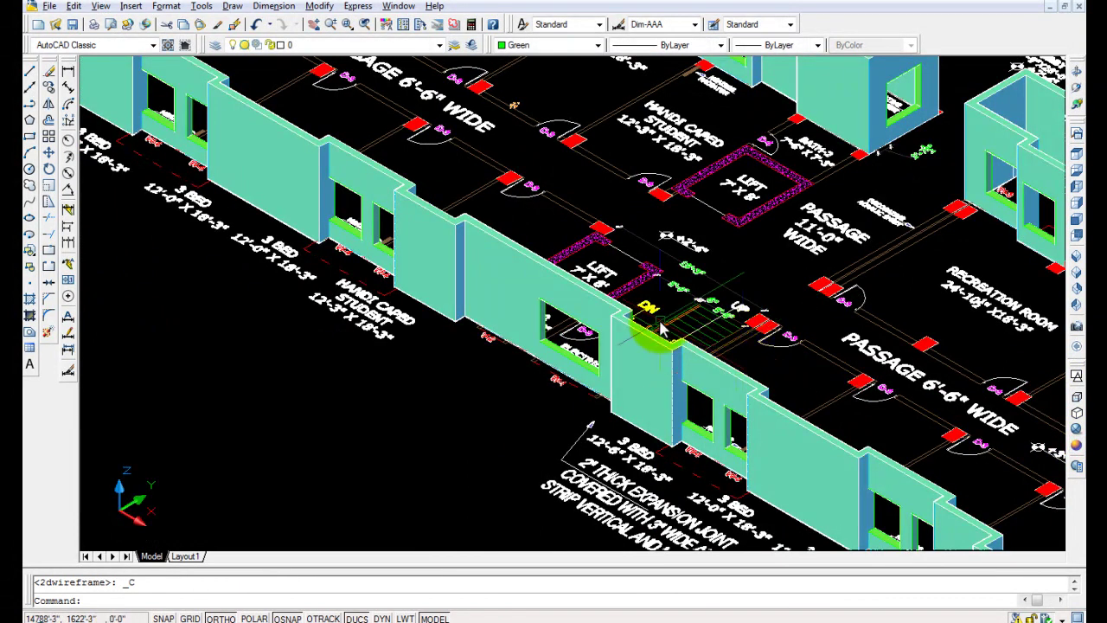
{"action": "scroll", "coordinate": [664, 303], "scroll_direction": "down", "scroll_amount": 2}
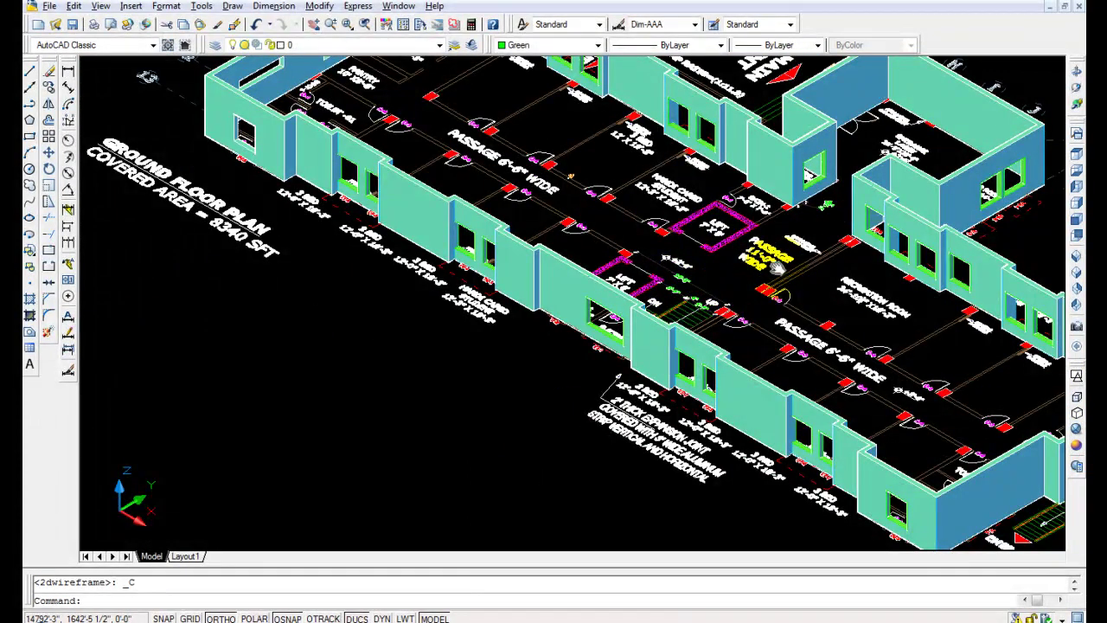
{"action": "middle_click_drag", "start_coordinate": [777, 267], "coordinate": [607, 288]}
{"action": "mouse_move", "coordinate": [876, 256]}
{"action": "middle_mouse_down", "text": "shift"}
{"action": "mouse_move", "coordinate": [764, 257]}
{"action": "mouse_move", "coordinate": [656, 233]}
{"action": "mouse_move", "coordinate": [836, 227]}
{"action": "mouse_move", "coordinate": [717, 272]}
{"action": "mouse_move", "coordinate": [756, 279]}
{"action": "mouse_move", "coordinate": [707, 275]}
{"action": "mouse_move", "coordinate": [700, 257]}
{"action": "middle_mouse_up", "text": "shift"}
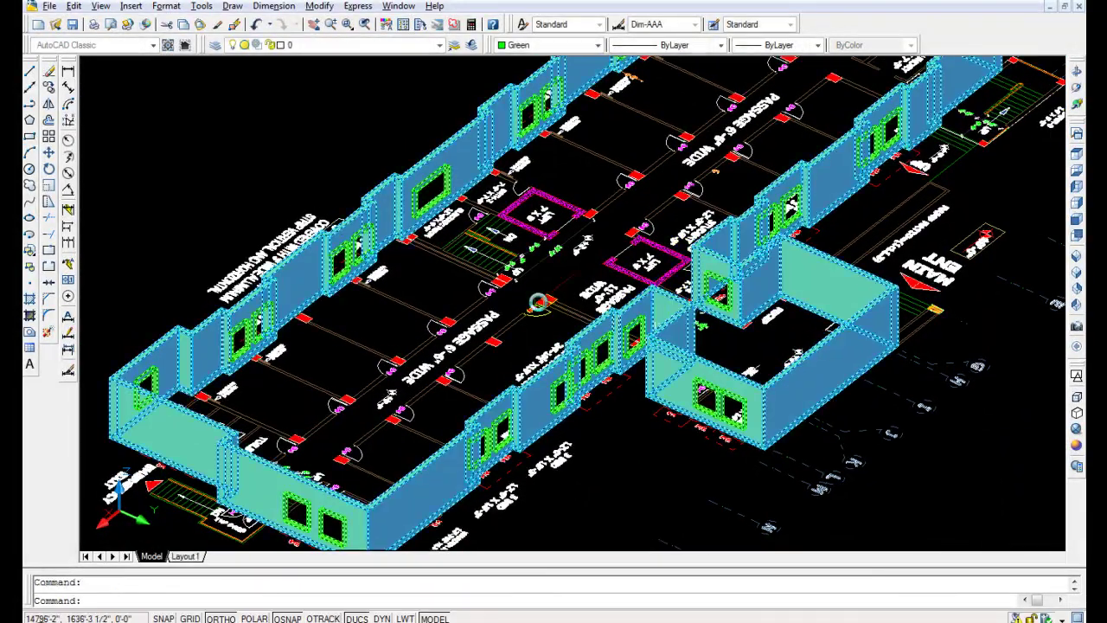
Orbit the building to a front-oblique view showing the front wall and left wing.
{"action": "middle_click_drag", "start_coordinate": [403, 299], "coordinate": [354, 296], "text": "shift"}
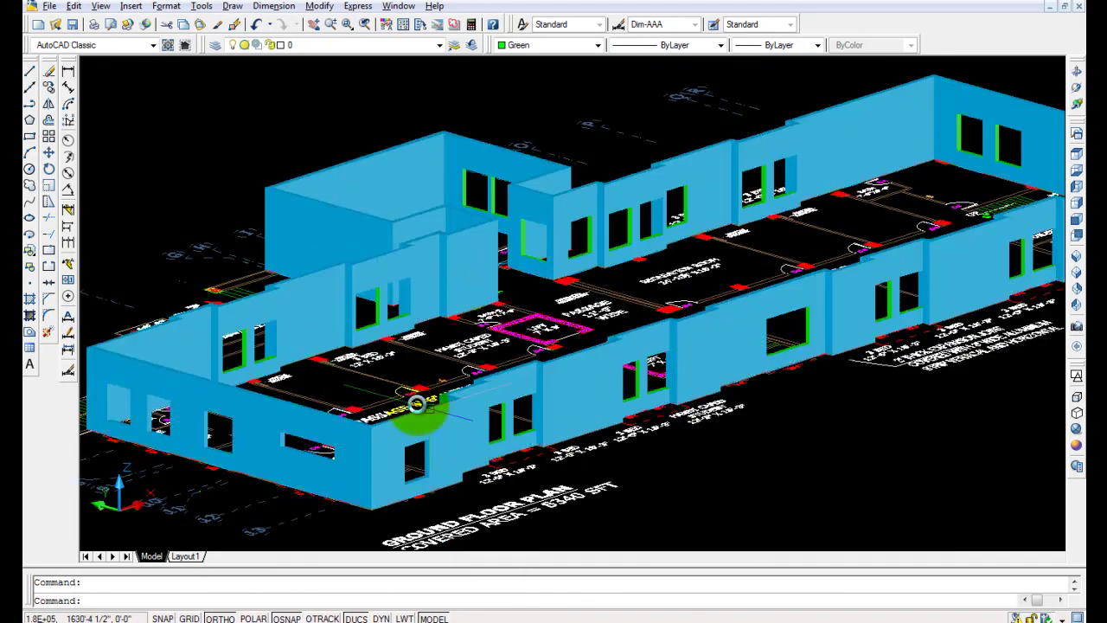
{"action": "mouse_move", "coordinate": [583, 403]}
{"action": "middle_mouse_down", "text": "shift"}
{"action": "mouse_move", "coordinate": [581, 378]}
{"action": "mouse_move", "coordinate": [733, 356]}
{"action": "mouse_move", "coordinate": [597, 378]}
{"action": "mouse_move", "coordinate": [528, 367]}
{"action": "mouse_move", "coordinate": [513, 391]}
{"action": "mouse_move", "coordinate": [445, 400]}
{"action": "mouse_move", "coordinate": [458, 420]}
{"action": "mouse_move", "coordinate": [779, 366]}
{"action": "mouse_move", "coordinate": [796, 375]}
{"action": "mouse_move", "coordinate": [772, 383]}
{"action": "mouse_move", "coordinate": [805, 389]}
{"action": "mouse_move", "coordinate": [527, 371]}
{"action": "mouse_move", "coordinate": [544, 360]}
{"action": "mouse_move", "coordinate": [657, 393]}
{"action": "mouse_move", "coordinate": [698, 421]}
{"action": "mouse_move", "coordinate": [645, 351]}
{"action": "middle_mouse_up", "text": "shift"}
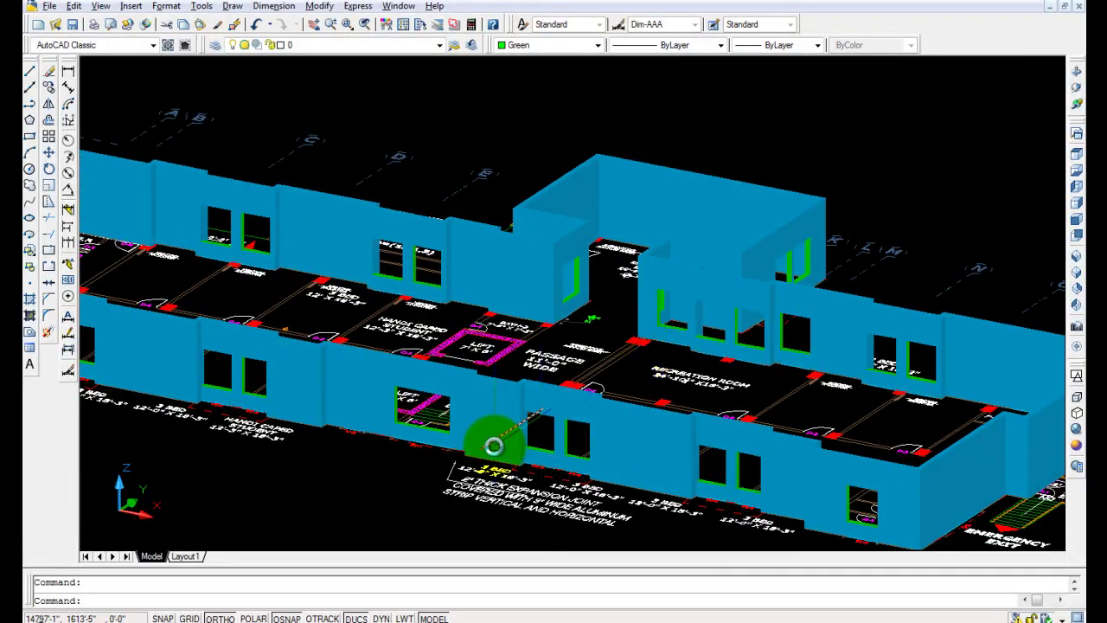
{"action": "left_click", "coordinate": [595, 436]}
{"action": "mouse_move", "coordinate": [595, 435]}
{"action": "middle_mouse_down", "text": "shift"}
{"action": "mouse_move", "coordinate": [729, 420]}
{"action": "mouse_move", "coordinate": [593, 400]}
{"action": "mouse_move", "coordinate": [618, 407]}
{"action": "middle_mouse_up", "text": "shift"}
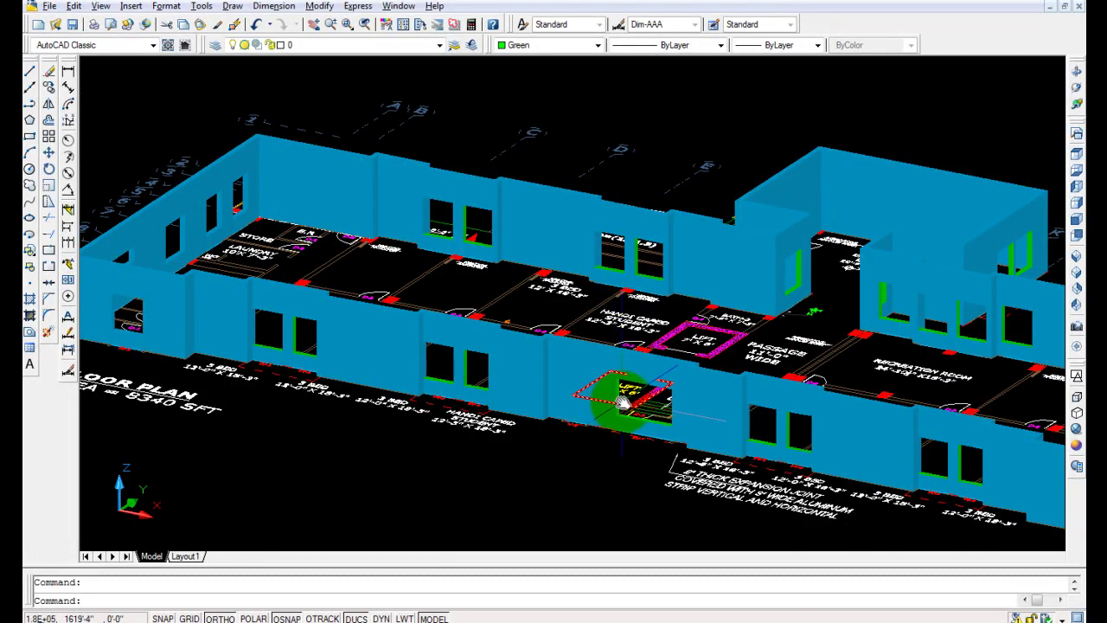
{"action": "middle_click_drag", "start_coordinate": [670, 405], "coordinate": [629, 405]}
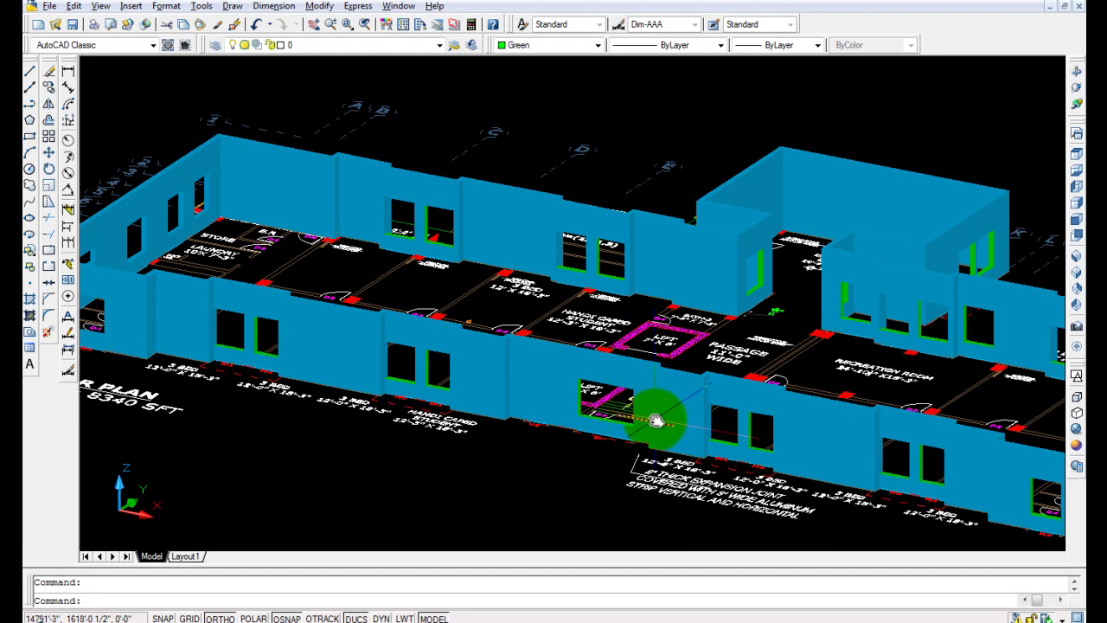
{"action": "mouse_move", "coordinate": [655, 421]}
{"action": "middle_mouse_down", "text": "shift"}
{"action": "mouse_move", "coordinate": [745, 383]}
{"action": "mouse_move", "coordinate": [668, 356]}
{"action": "mouse_move", "coordinate": [513, 435]}
{"action": "middle_mouse_up", "text": "shift"}
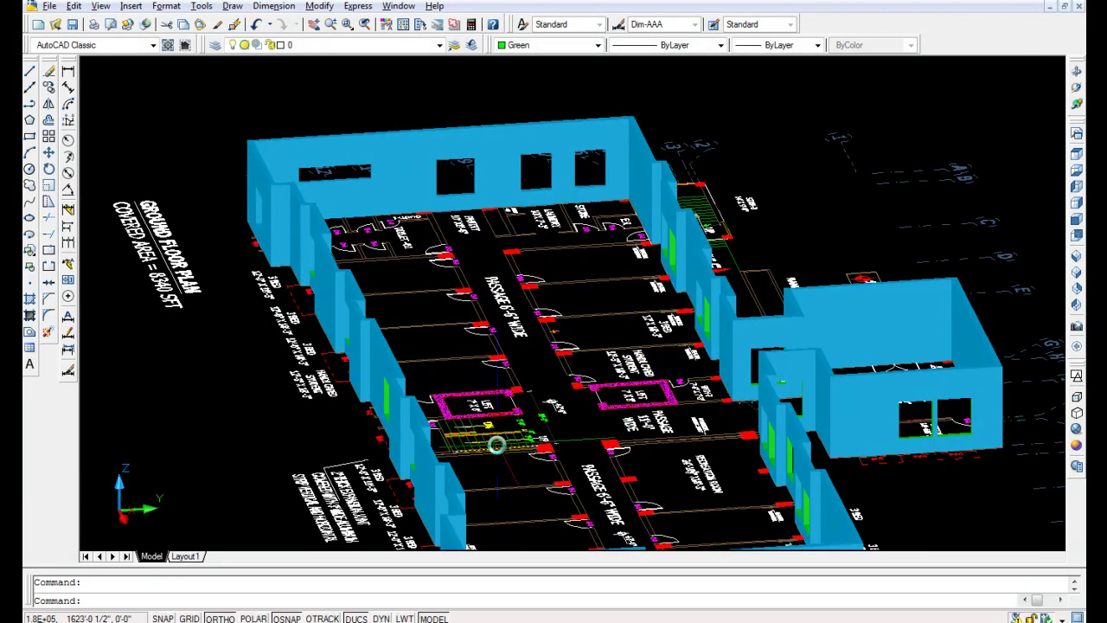
Select the wall solid, cut the opening into the right-wing wall, and check the back wall.
{"action": "left_click", "coordinate": [596, 121]}
{"action": "left_click", "coordinate": [287, 172]}
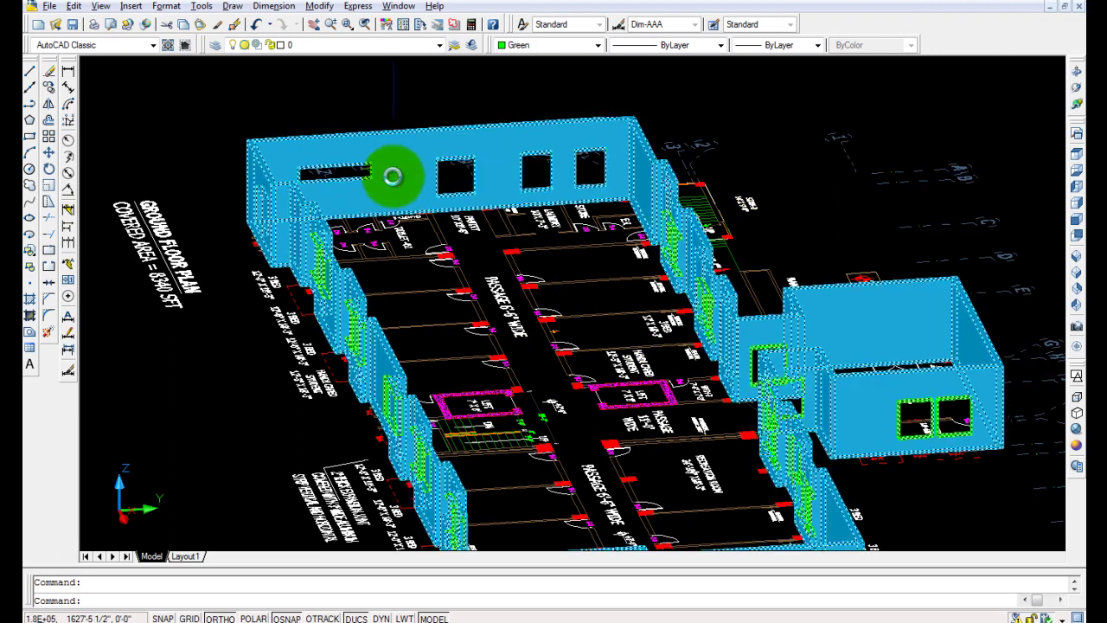
{"action": "key", "text": "Escape"}
{"action": "scroll", "coordinate": [811, 426], "scroll_direction": "up", "scroll_amount": 2}
{"action": "scroll", "coordinate": [784, 428], "scroll_direction": "up", "scroll_amount": 3}
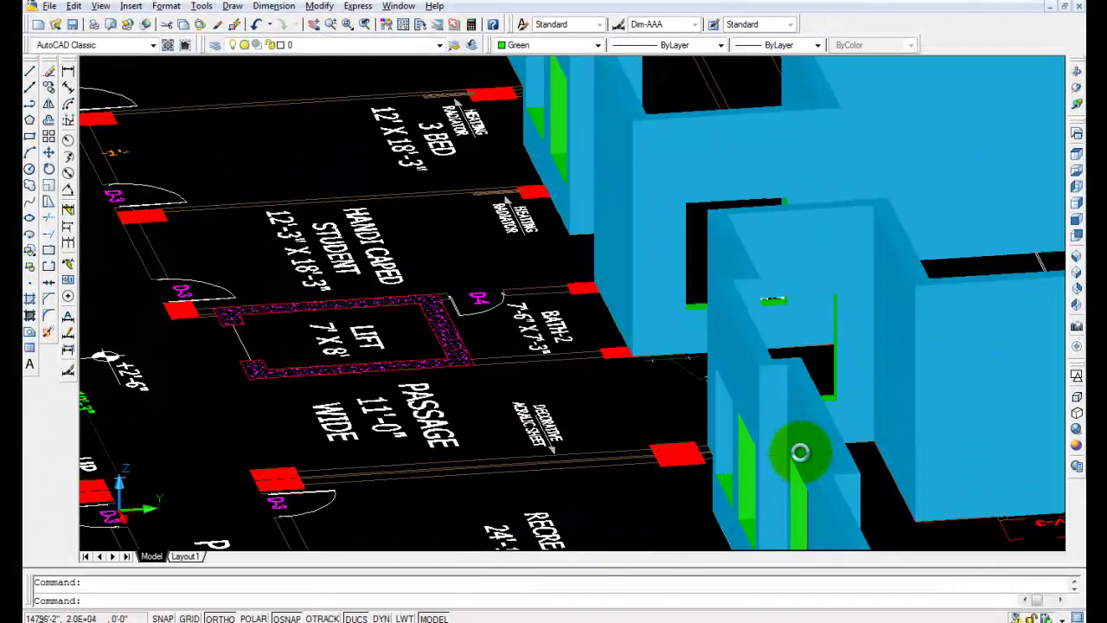
{"action": "scroll", "coordinate": [857, 424], "scroll_direction": "down", "scroll_amount": 2}
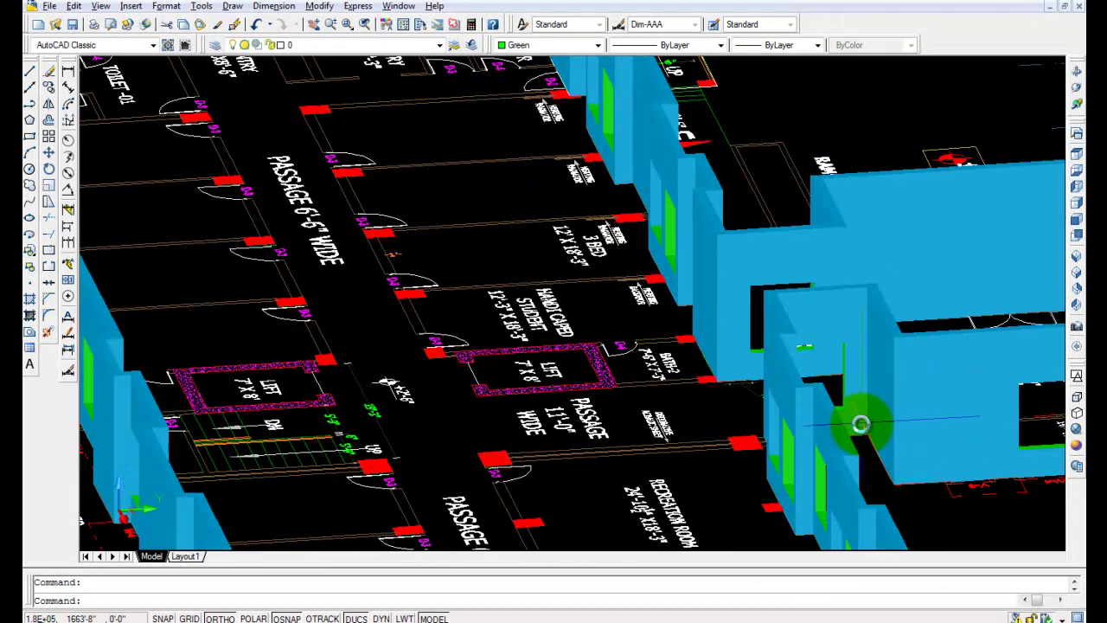
{"action": "left_click", "coordinate": [810, 331]}
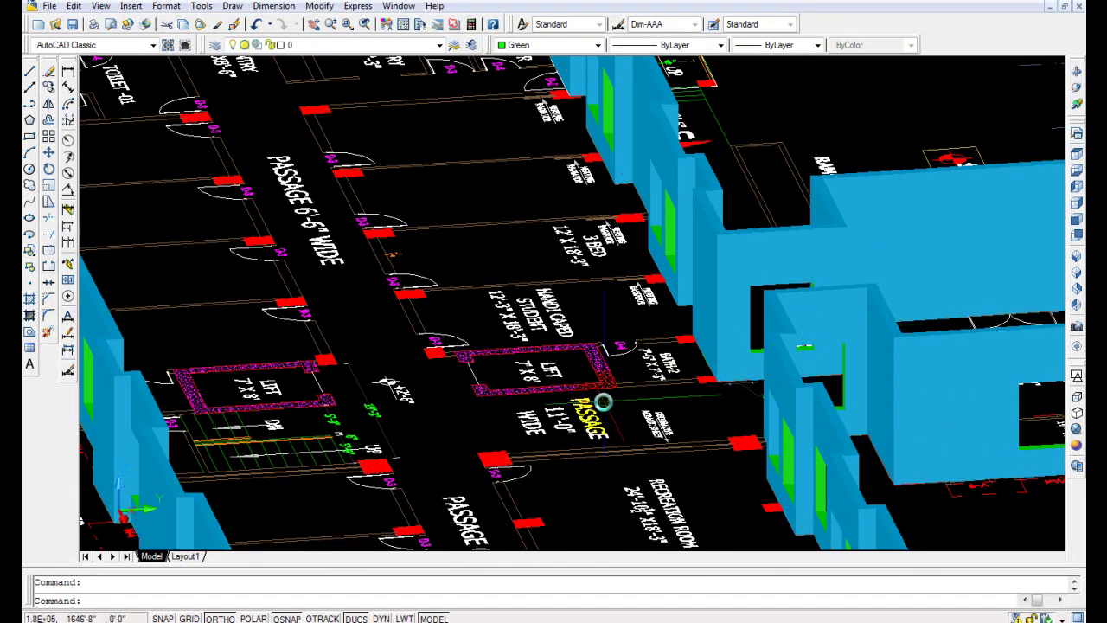
{"action": "middle_click_drag", "start_coordinate": [571, 366], "coordinate": [299, 320], "text": "shift"}
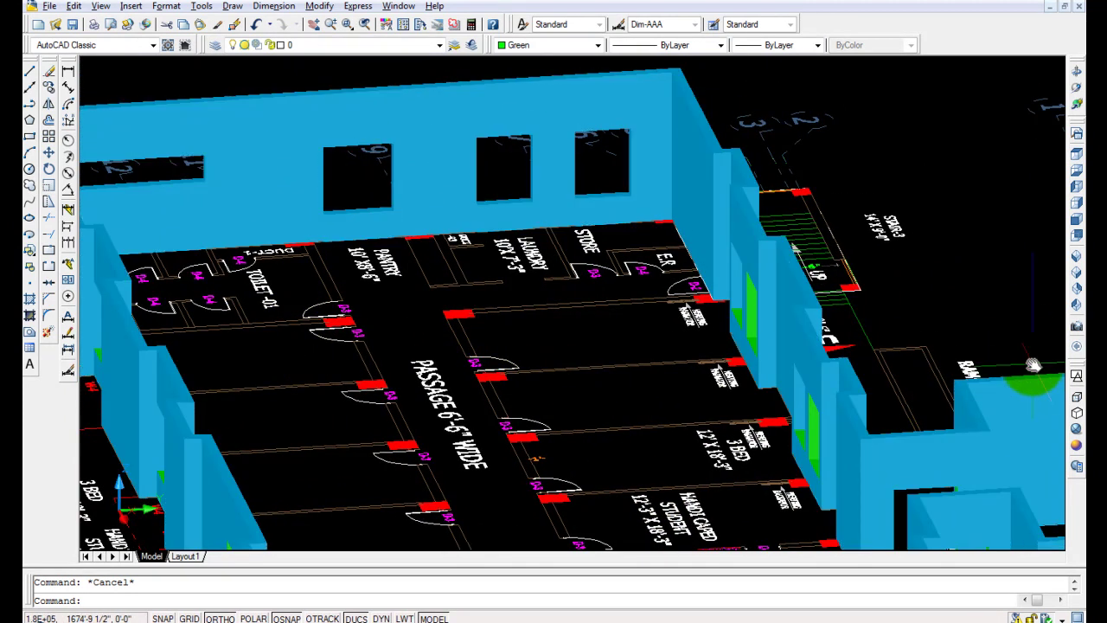
Show the model in 2D Wireframe from NW Isometric, zoomed and panned onto the TOILET-02 cubicles.
{"action": "left_click", "coordinate": [1077, 376]}
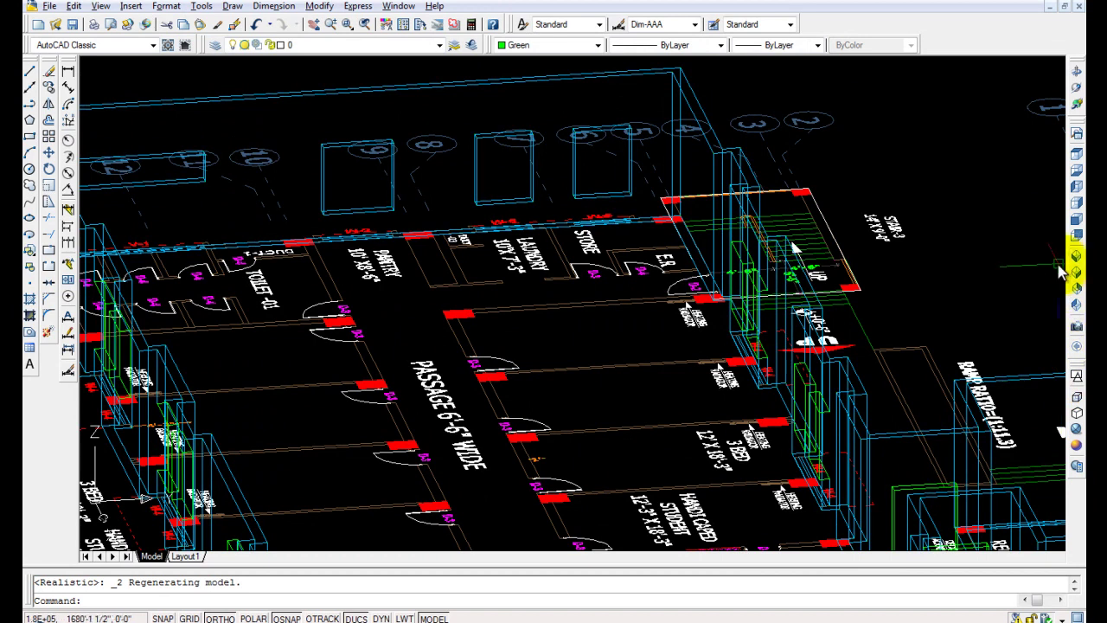
{"action": "left_click", "coordinate": [1078, 273]}
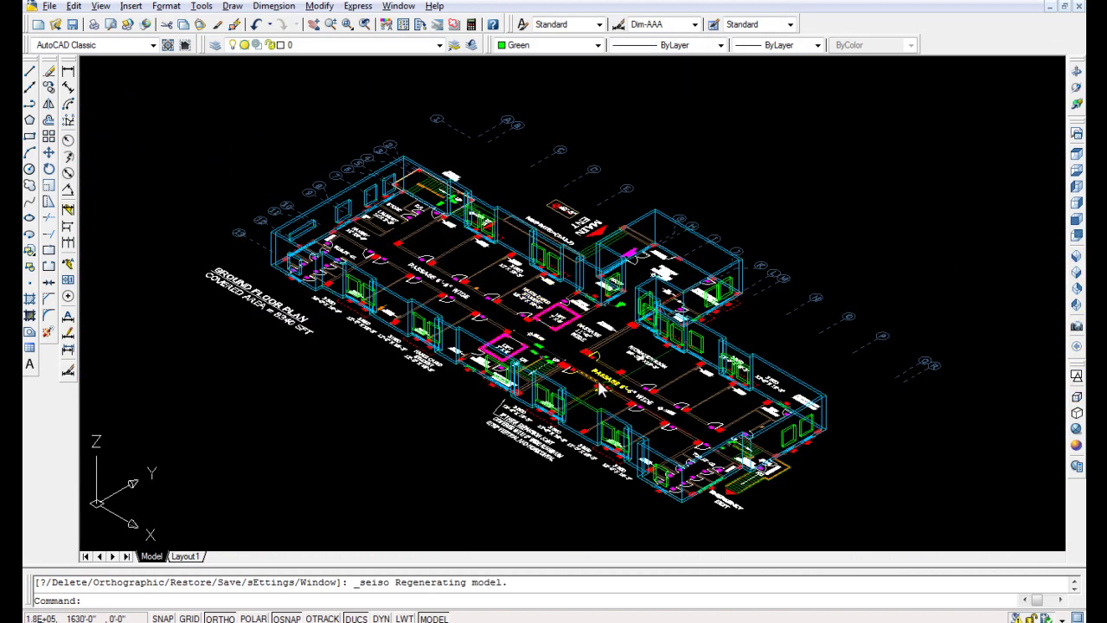
{"action": "left_click", "coordinate": [1079, 304]}
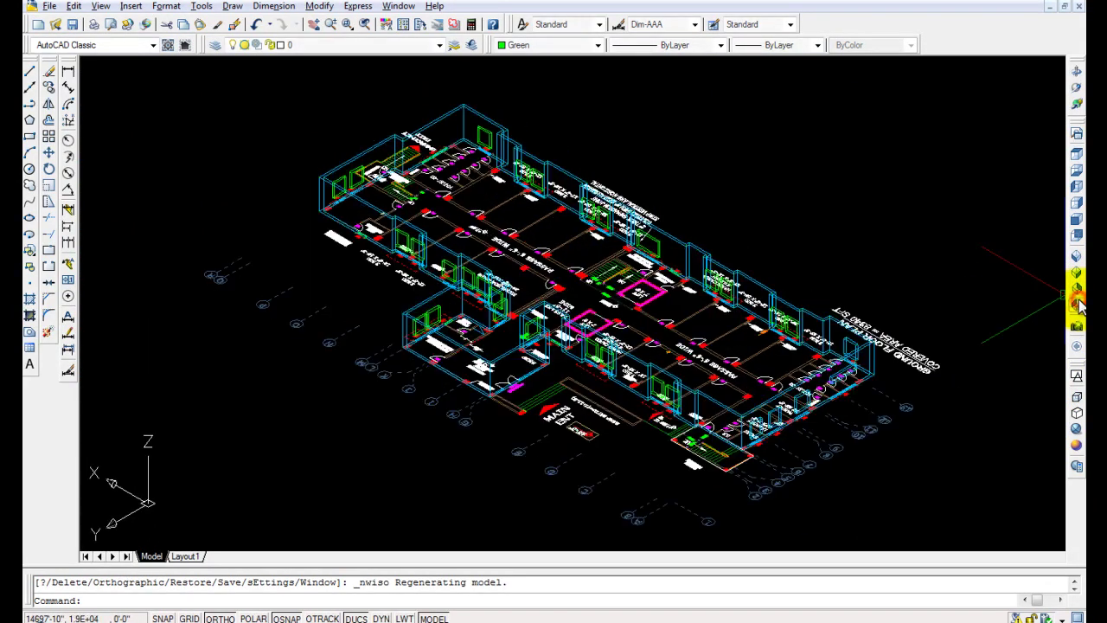
{"action": "scroll", "coordinate": [465, 173], "scroll_direction": "up", "scroll_amount": 5}
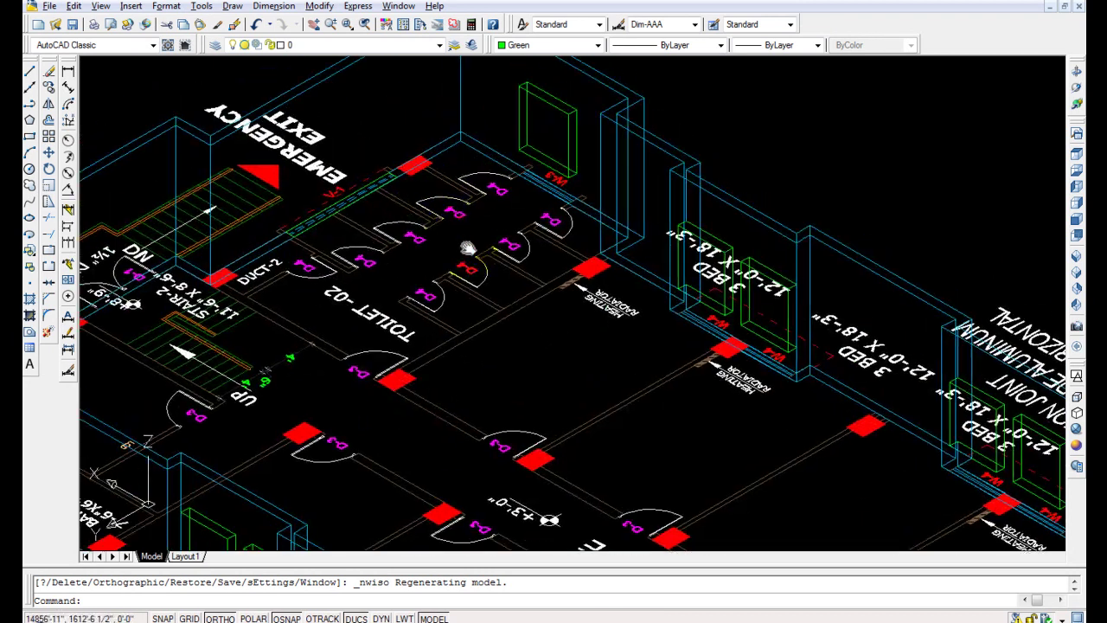
{"action": "middle_click_drag", "start_coordinate": [482, 291], "coordinate": [514, 269]}
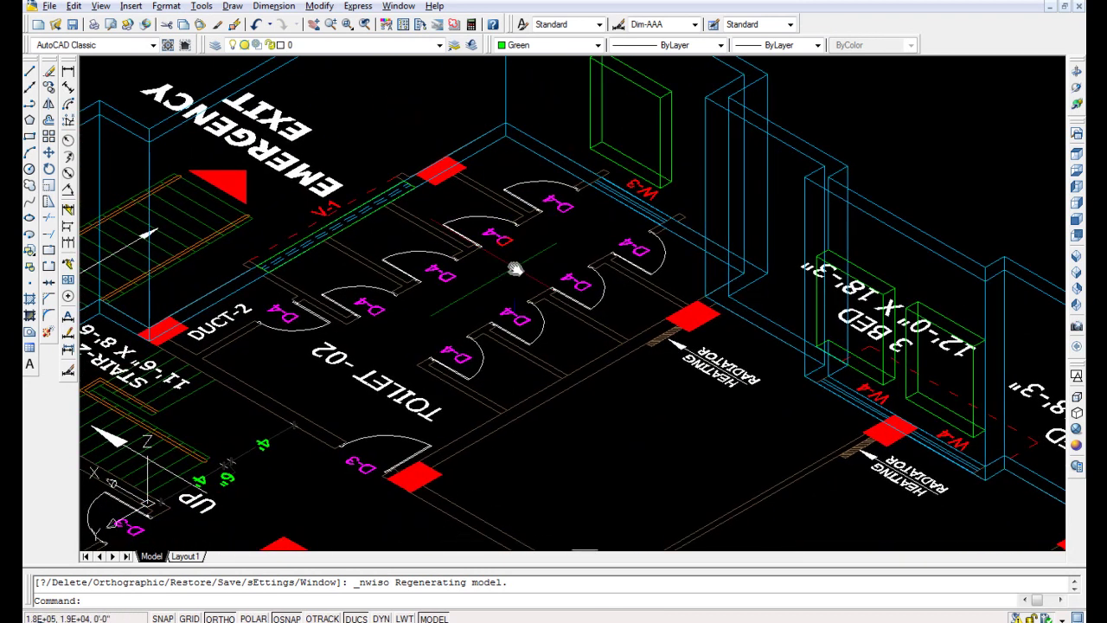
{"action": "left_click", "coordinate": [1076, 442]}
{"action": "middle_click_drag", "start_coordinate": [612, 366], "coordinate": [651, 366]}
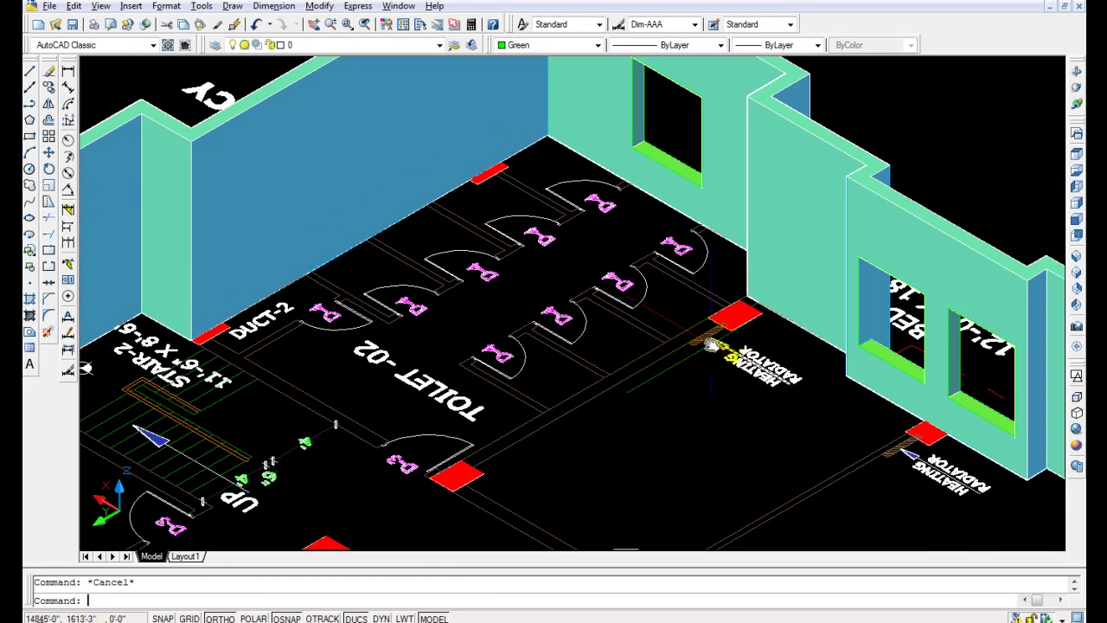
{"action": "left_click", "coordinate": [1076, 377]}
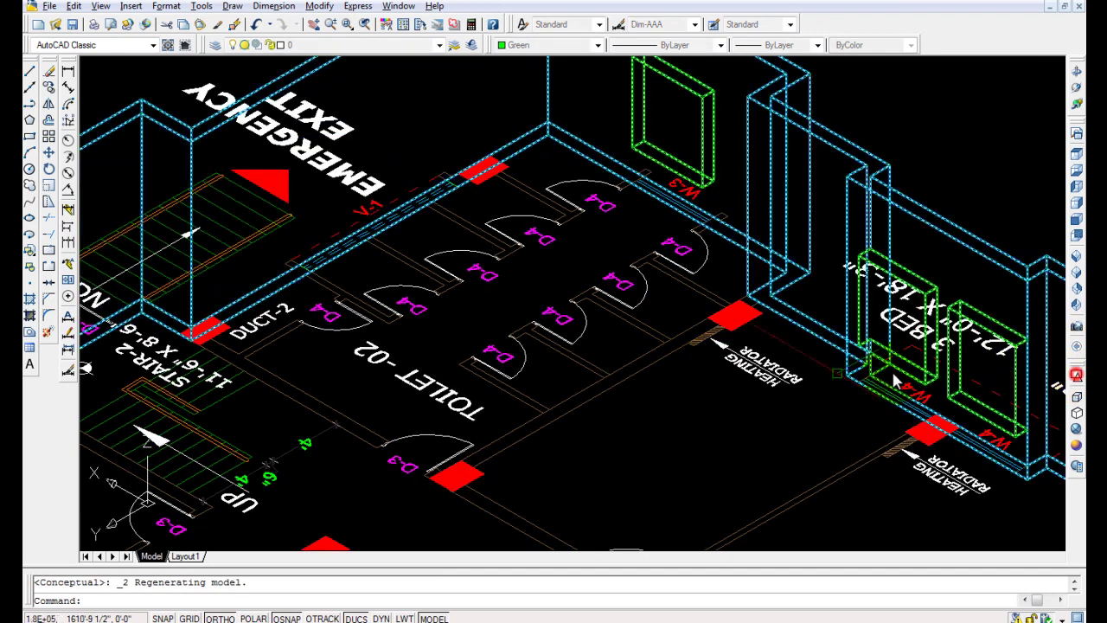
{"action": "middle_click_drag", "start_coordinate": [662, 333], "coordinate": [718, 339]}
{"action": "key", "text": "Escape"}
{"action": "scroll", "coordinate": [605, 380], "scroll_direction": "up", "scroll_amount": 2}
{"action": "middle_click_drag", "start_coordinate": [549, 416], "coordinate": [589, 411]}
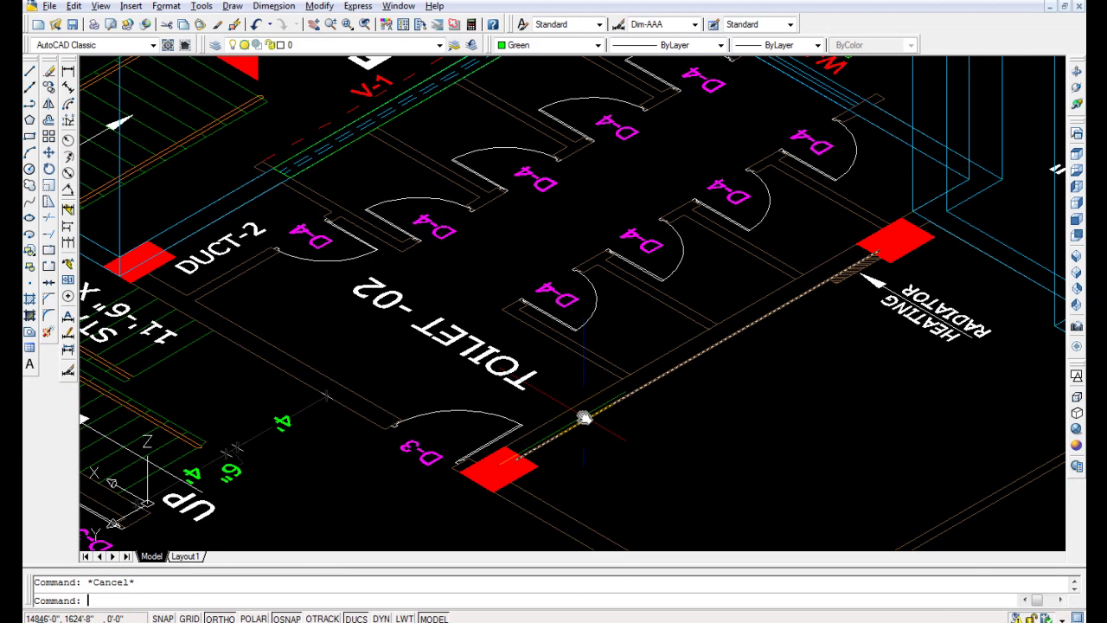
{"action": "type", "text": "pl"}
Start a polyline at the TOILET-02 cubicle corner and draw the segment across the cubicles.
{"action": "key", "text": "Return"}
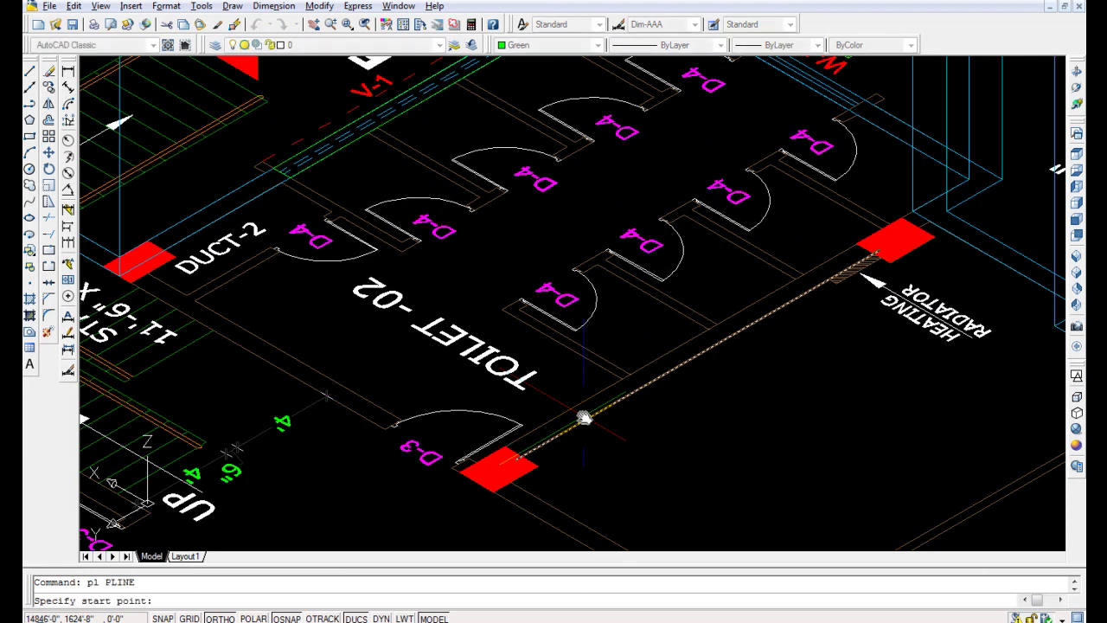
{"action": "key", "text": "Escape"}
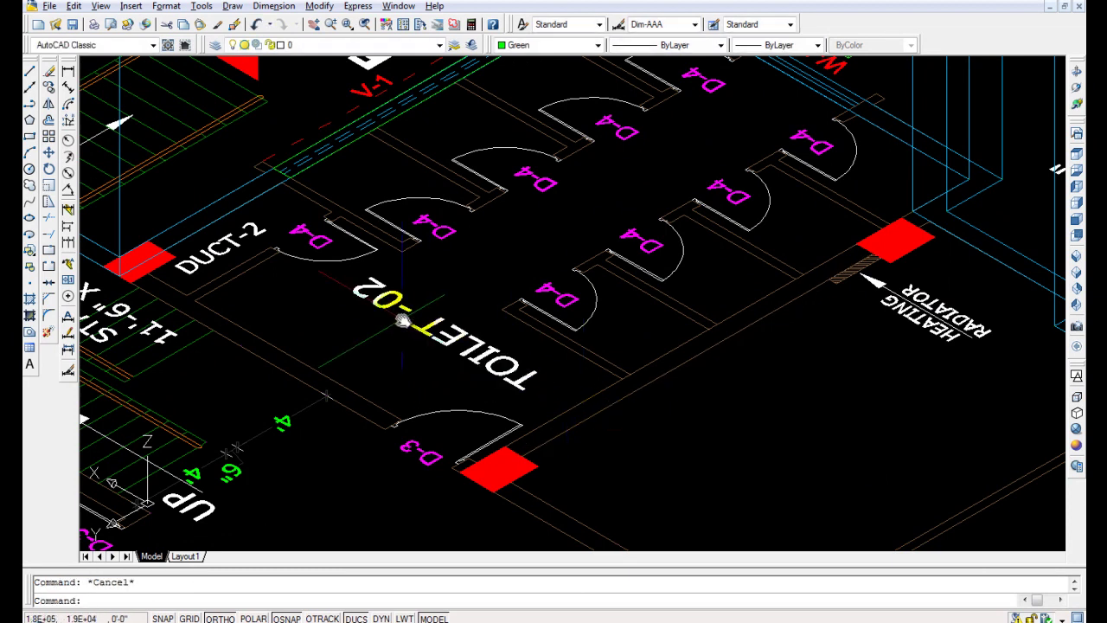
{"action": "type", "text": "pl"}
{"action": "key", "text": "Return"}
{"action": "scroll", "coordinate": [380, 233], "scroll_direction": "up", "scroll_amount": 3}
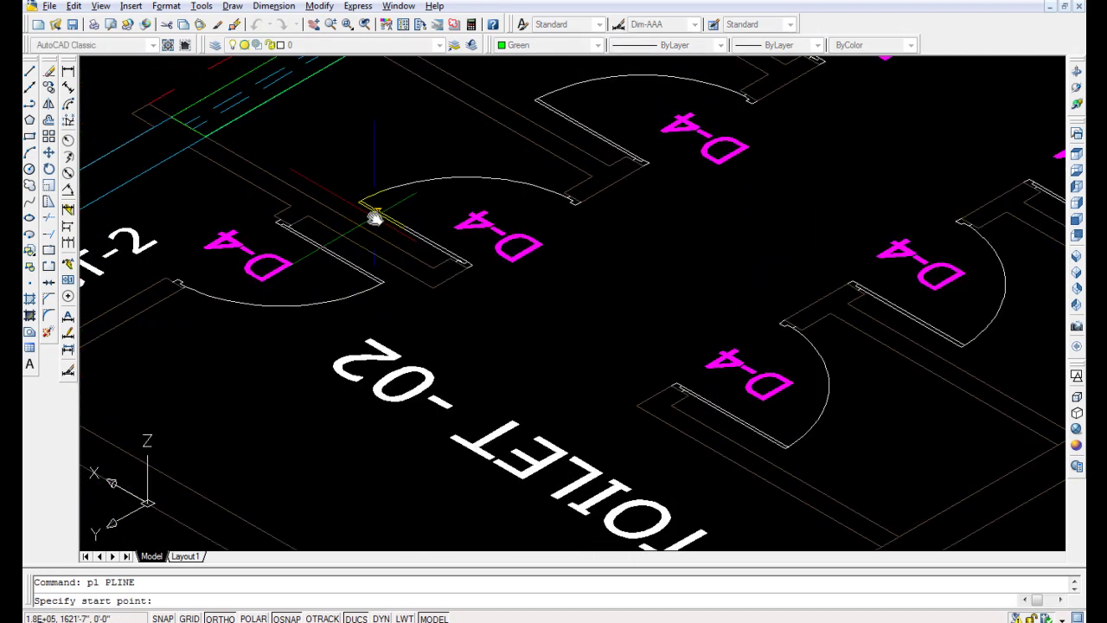
{"action": "scroll", "coordinate": [562, 363], "scroll_direction": "down", "scroll_amount": 1}
{"action": "scroll", "coordinate": [603, 420], "scroll_direction": "down", "scroll_amount": 2}
{"action": "scroll", "coordinate": [631, 358], "scroll_direction": "up", "scroll_amount": 1}
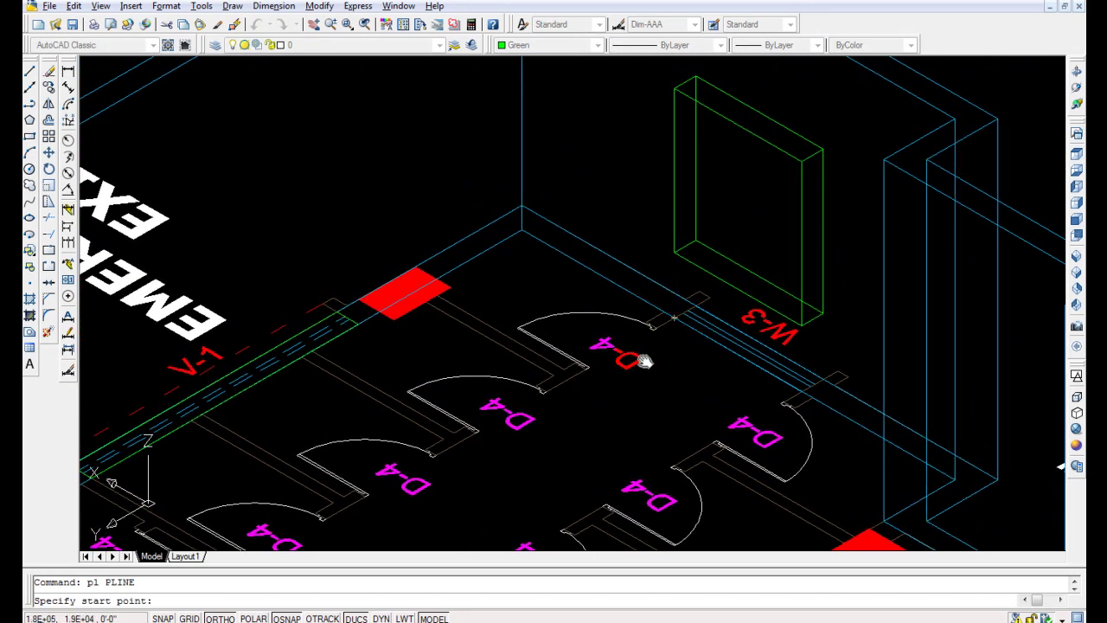
{"action": "scroll", "coordinate": [676, 324], "scroll_direction": "up", "scroll_amount": 3}
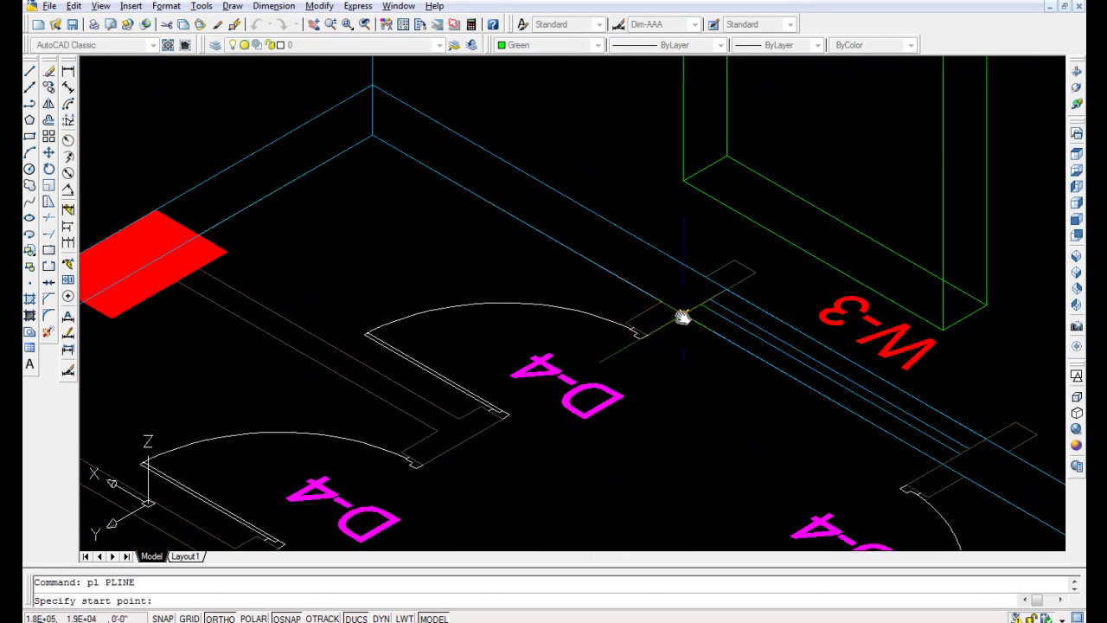
{"action": "left_click", "coordinate": [683, 317]}
{"action": "scroll", "coordinate": [617, 390], "scroll_direction": "down", "scroll_amount": 2}
{"action": "scroll", "coordinate": [579, 426], "scroll_direction": "up", "scroll_amount": 1}
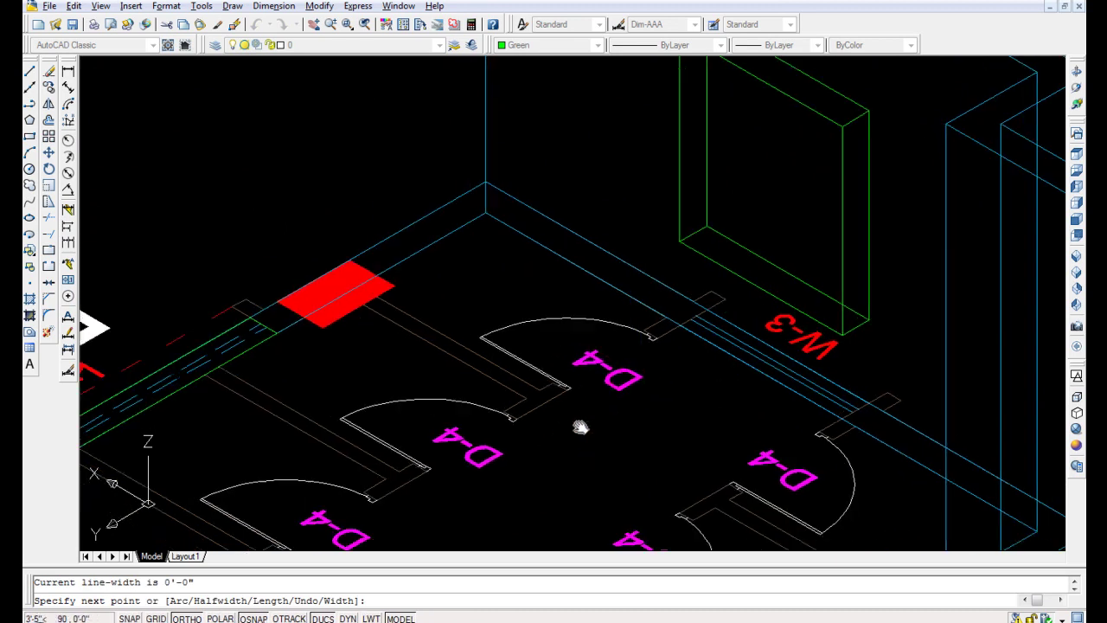
{"action": "scroll", "coordinate": [580, 426], "scroll_direction": "down", "scroll_amount": 2}
{"action": "scroll", "coordinate": [534, 410], "scroll_direction": "up", "scroll_amount": 1}
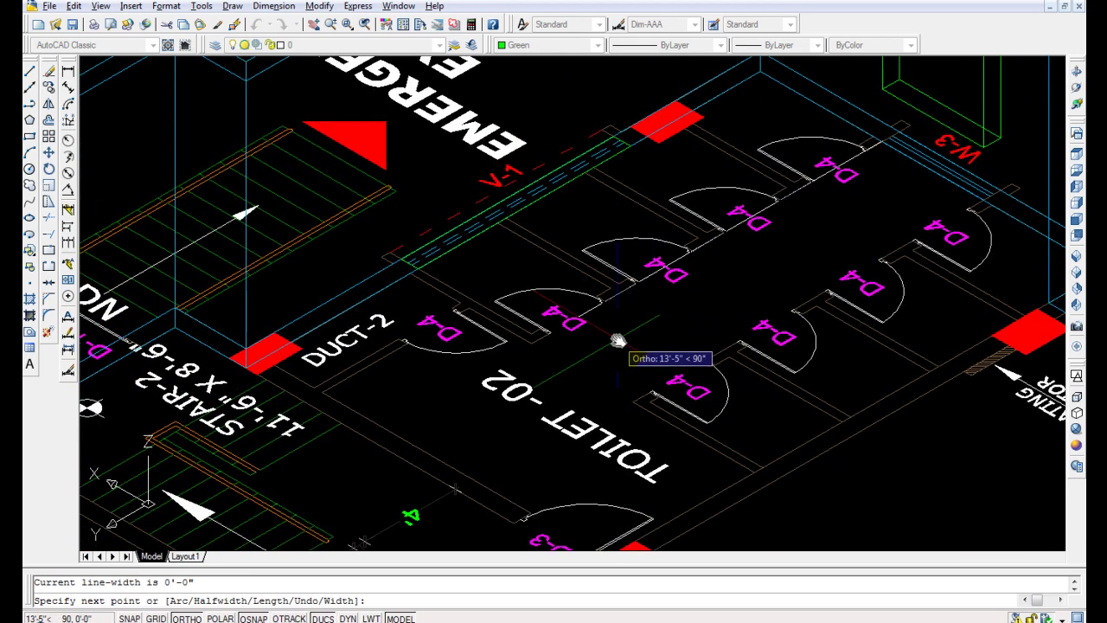
{"action": "scroll", "coordinate": [617, 340], "scroll_direction": "up", "scroll_amount": 3}
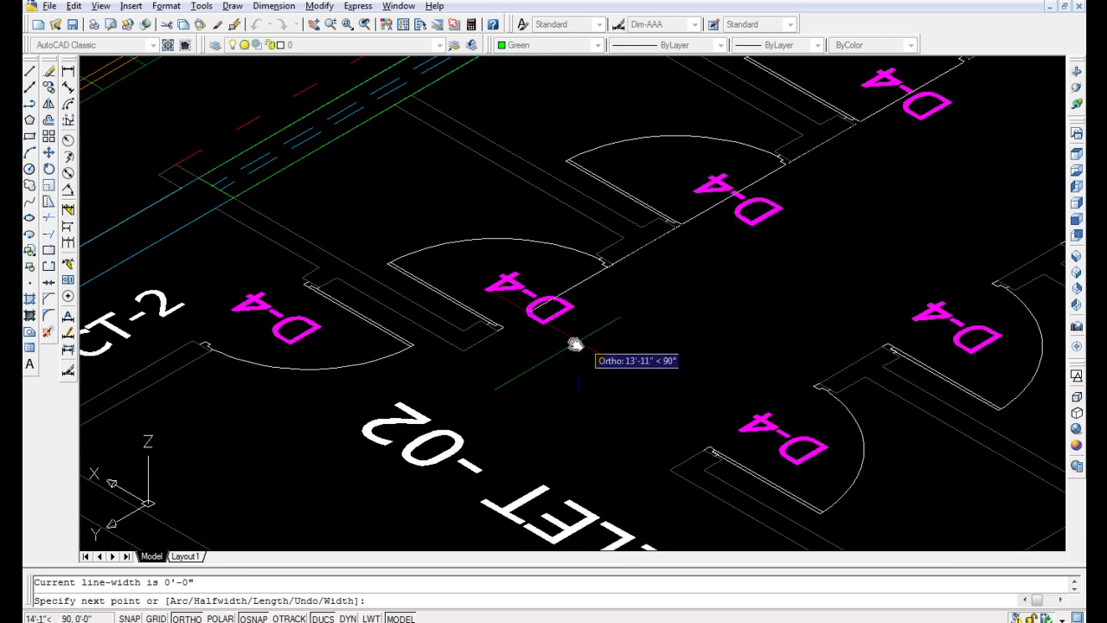
{"action": "left_click", "coordinate": [466, 353]}
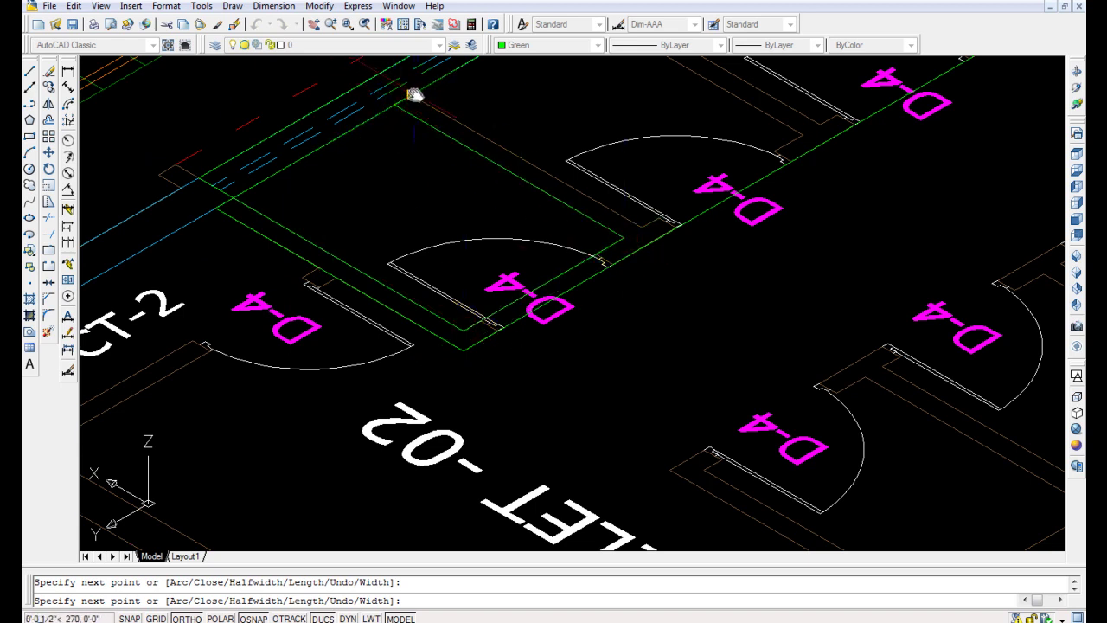
Place the last corner past the cubicles, finish the outline, and cancel the extrusion prompt.
{"action": "middle_click_drag", "start_coordinate": [667, 173], "coordinate": [617, 289]}
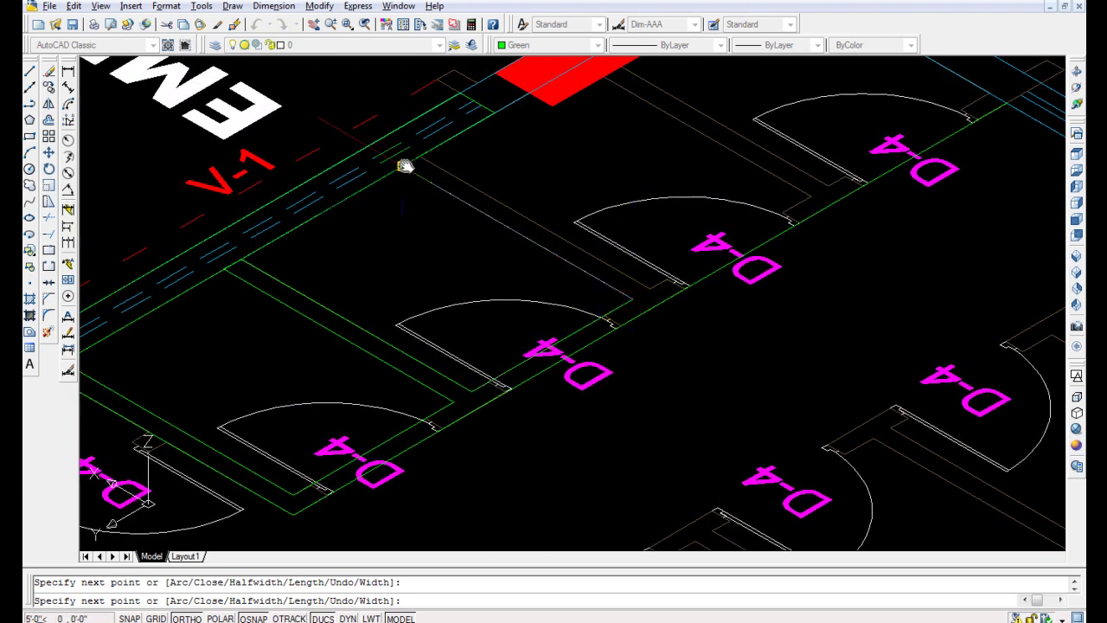
{"action": "middle_click_drag", "start_coordinate": [405, 168], "coordinate": [303, 285]}
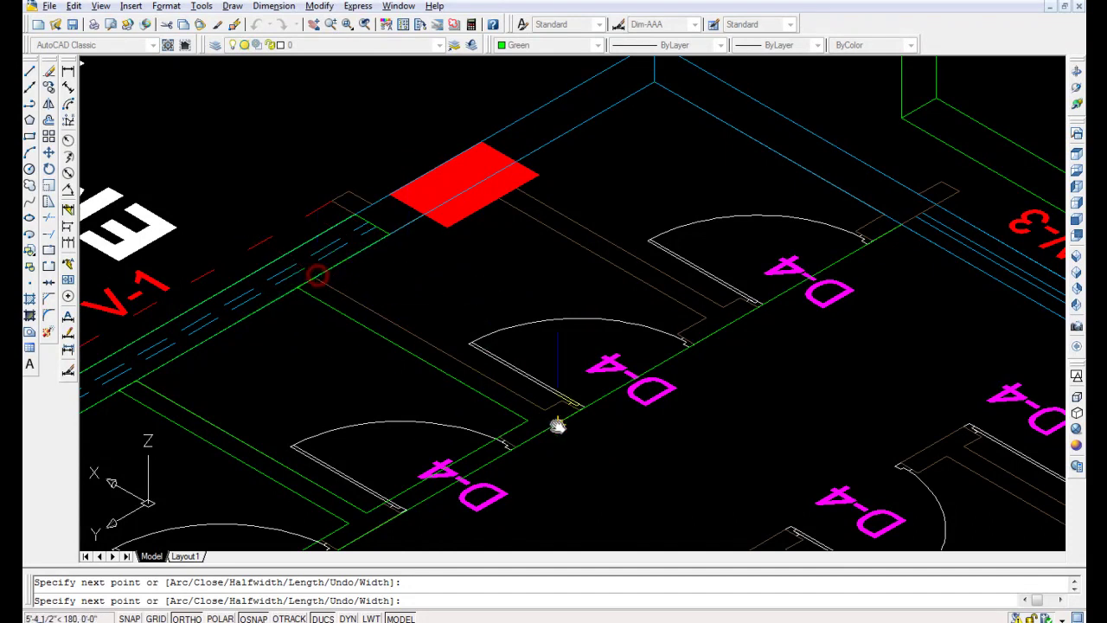
{"action": "left_click", "coordinate": [704, 319]}
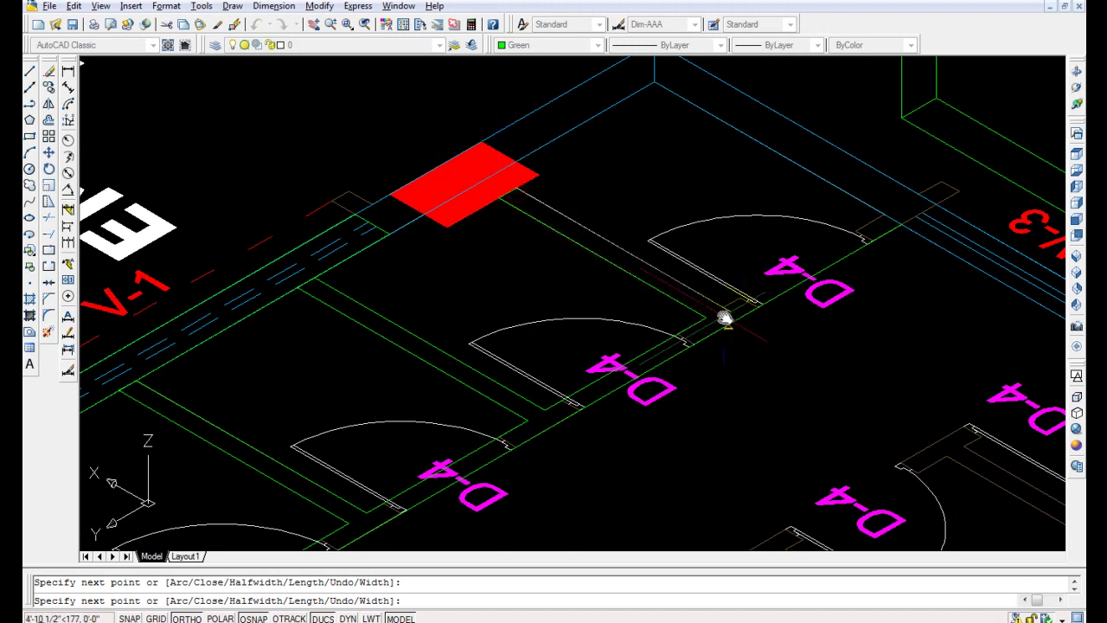
{"action": "right_click", "coordinate": [900, 226]}
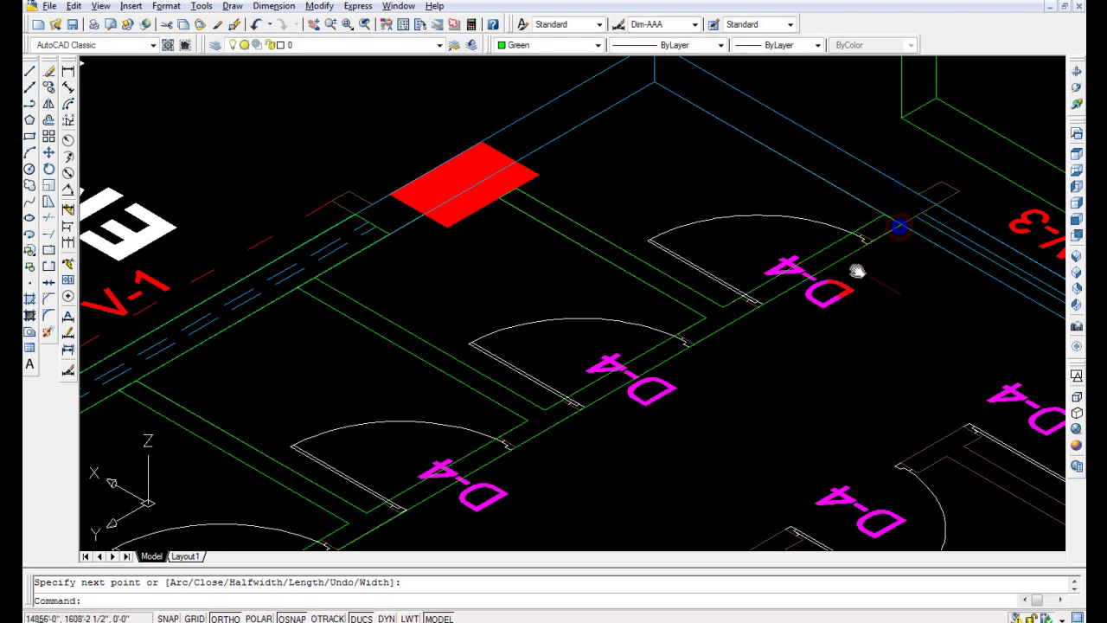
{"action": "scroll", "coordinate": [709, 358], "scroll_direction": "down", "scroll_amount": 5}
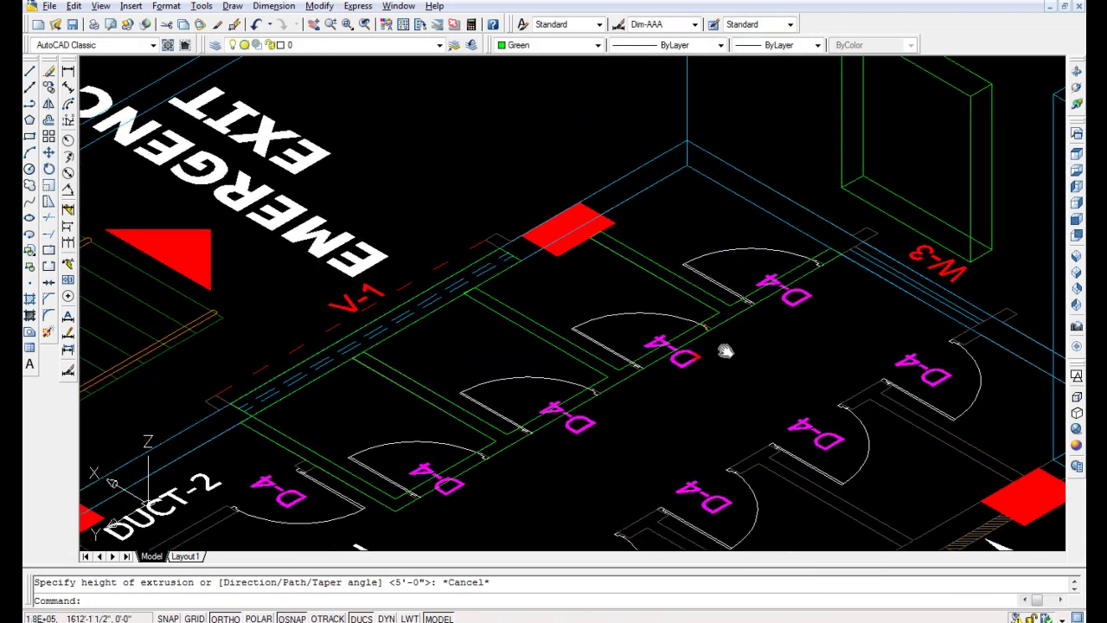
{"action": "scroll", "coordinate": [798, 219], "scroll_direction": "up", "scroll_amount": 2}
{"action": "key", "text": "Escape"}
{"action": "scroll", "coordinate": [715, 314], "scroll_direction": "down", "scroll_amount": 1}
{"action": "scroll", "coordinate": [761, 343], "scroll_direction": "up", "scroll_amount": 1}
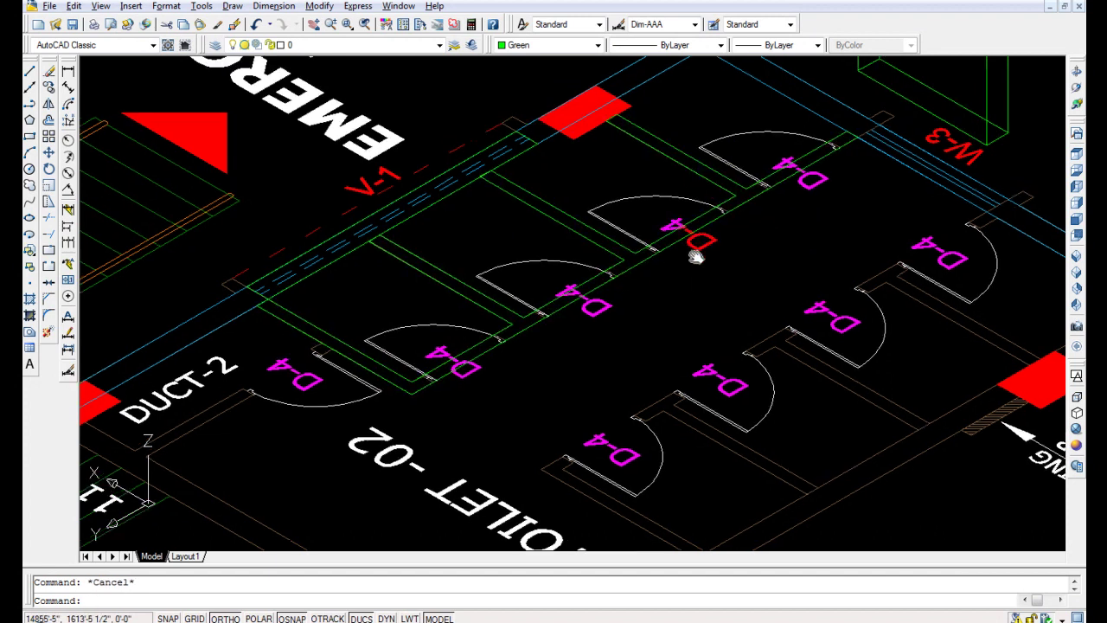
{"action": "scroll", "coordinate": [631, 292], "scroll_direction": "up", "scroll_amount": 1}
{"action": "scroll", "coordinate": [686, 322], "scroll_direction": "down", "scroll_amount": 2}
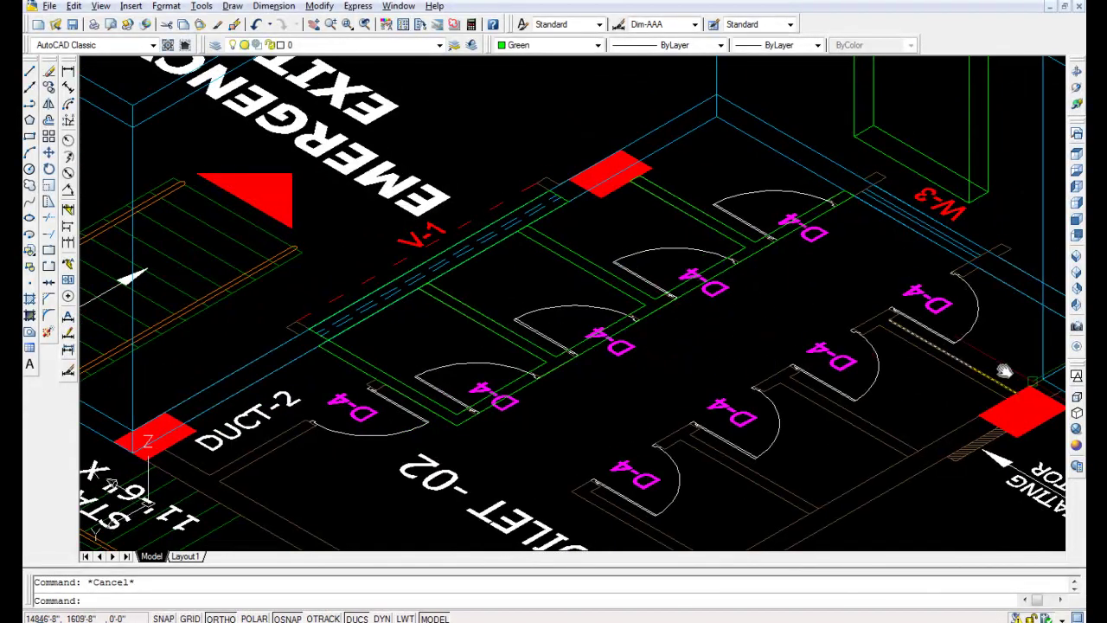
Extrude the cubicle partition polyline 7' high with EX, then return to 2D Wireframe.
{"action": "left_click", "coordinate": [1075, 430]}
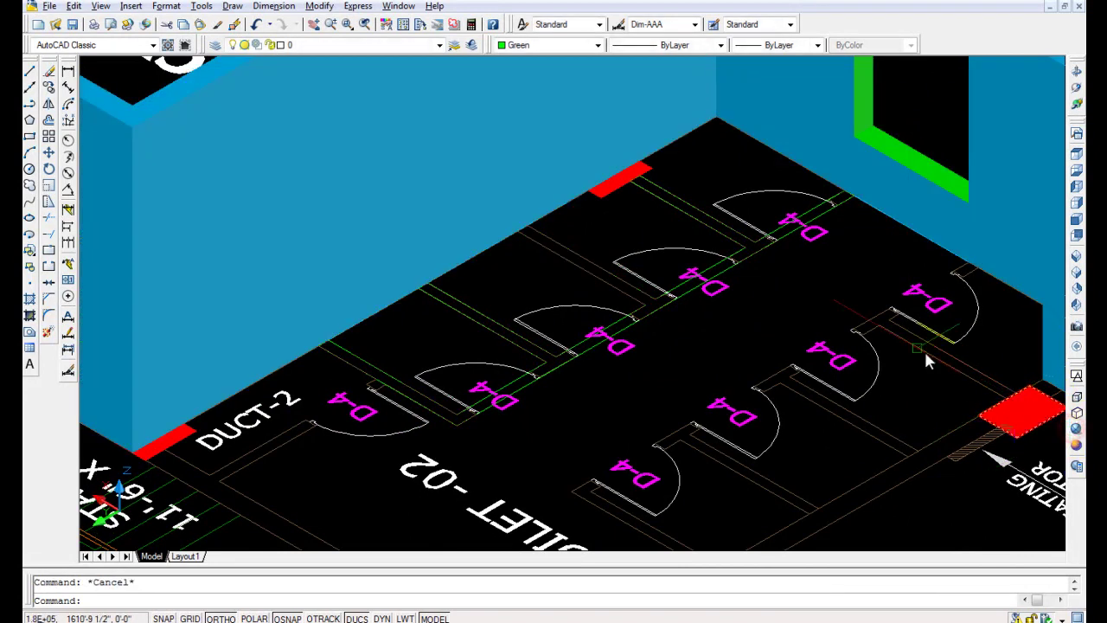
{"action": "type", "text": "ex"}
{"action": "key", "text": "Return"}
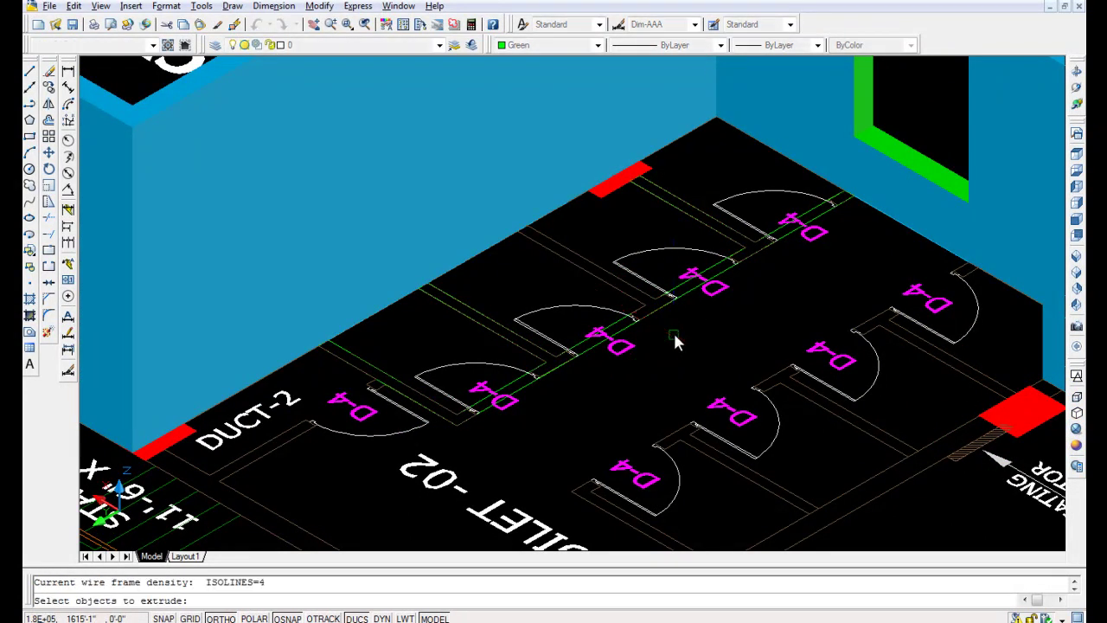
{"action": "left_click", "coordinate": [677, 293]}
{"action": "key", "text": "Return"}
{"action": "middle_click_drag", "start_coordinate": [686, 119], "coordinate": [680, 248]}
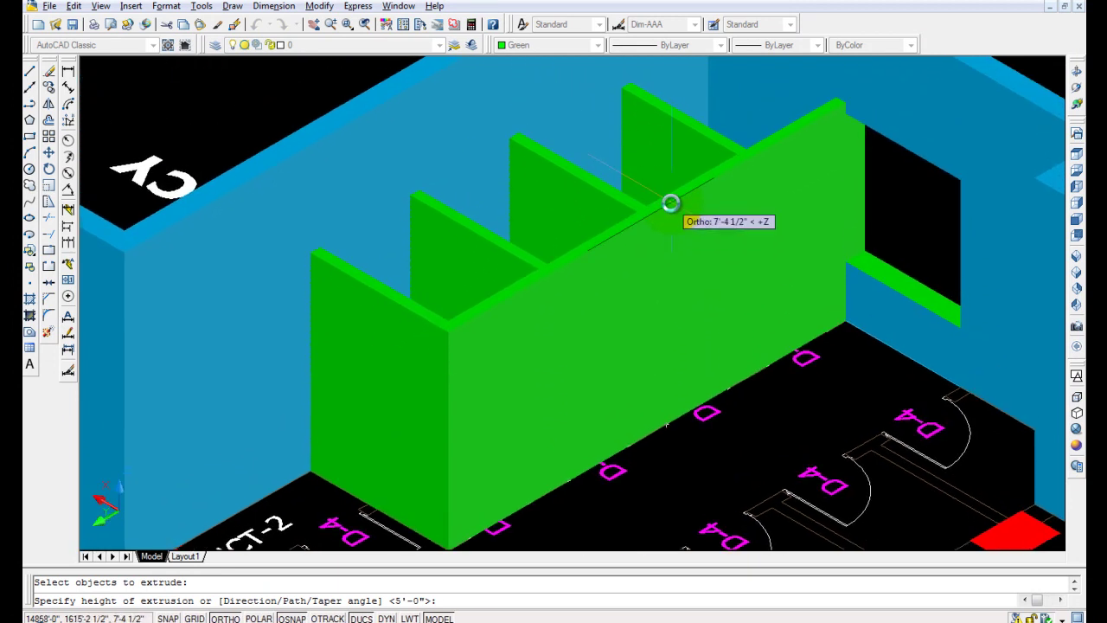
{"action": "type", "text": "7'"}
{"action": "key", "text": "Return"}
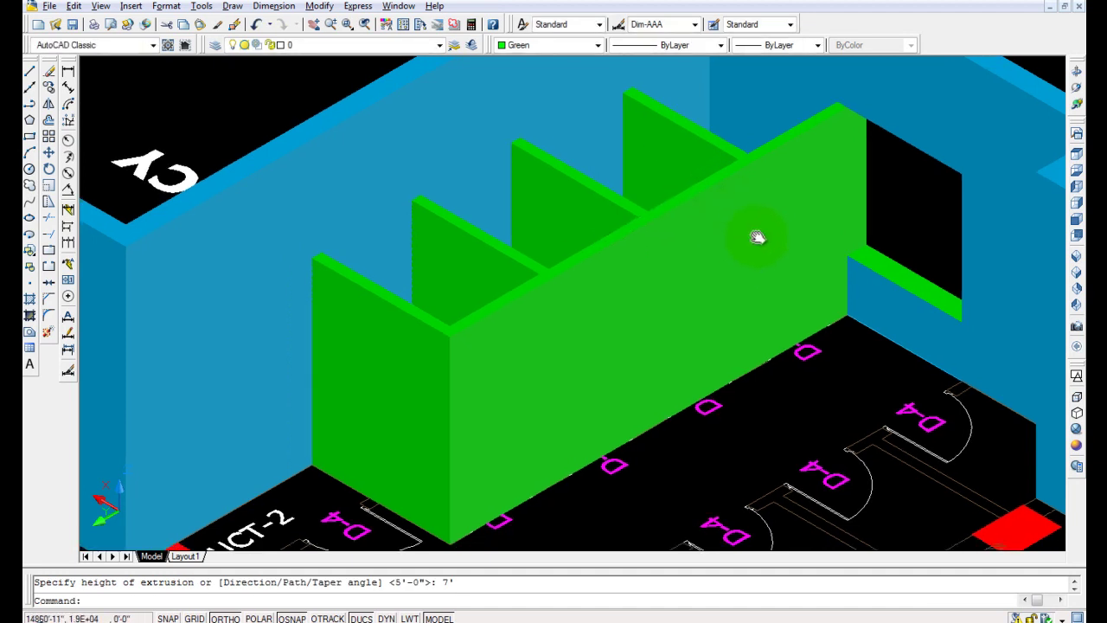
{"action": "middle_click_drag", "start_coordinate": [756, 237], "coordinate": [770, 198]}
{"action": "middle_click_drag", "start_coordinate": [646, 355], "coordinate": [643, 279]}
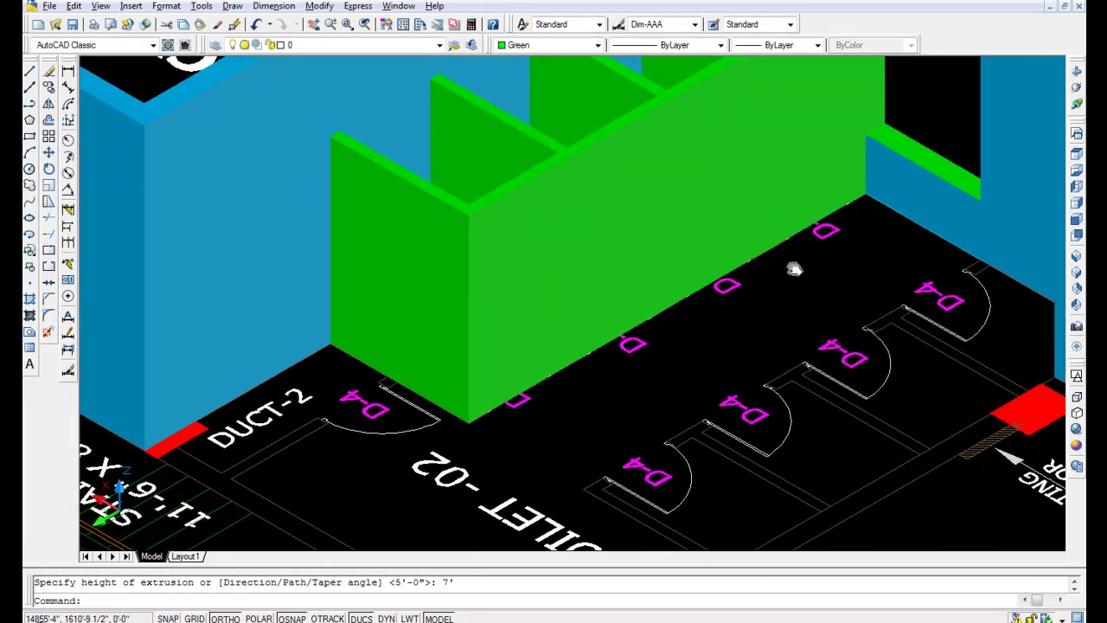
{"action": "middle_click_drag", "start_coordinate": [796, 267], "coordinate": [762, 318]}
{"action": "left_click", "coordinate": [954, 289]}
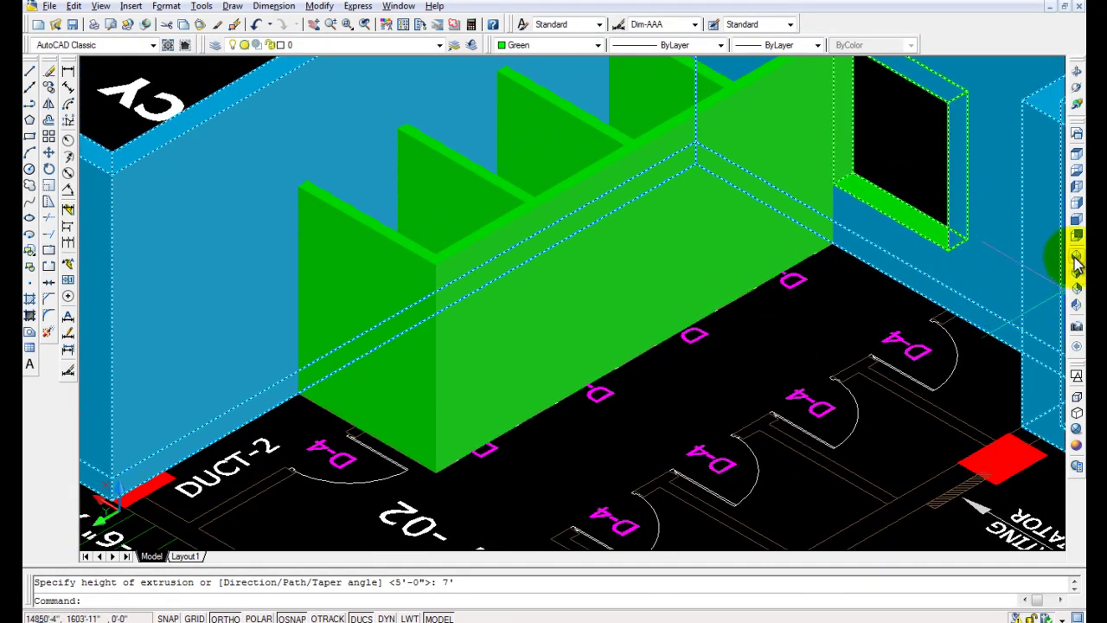
{"action": "left_click", "coordinate": [1076, 378]}
Draw a 7'-tall BOX solid with corners at a D-4 cubicle door jamb.
{"action": "scroll", "coordinate": [756, 316], "scroll_direction": "up", "scroll_amount": 2}
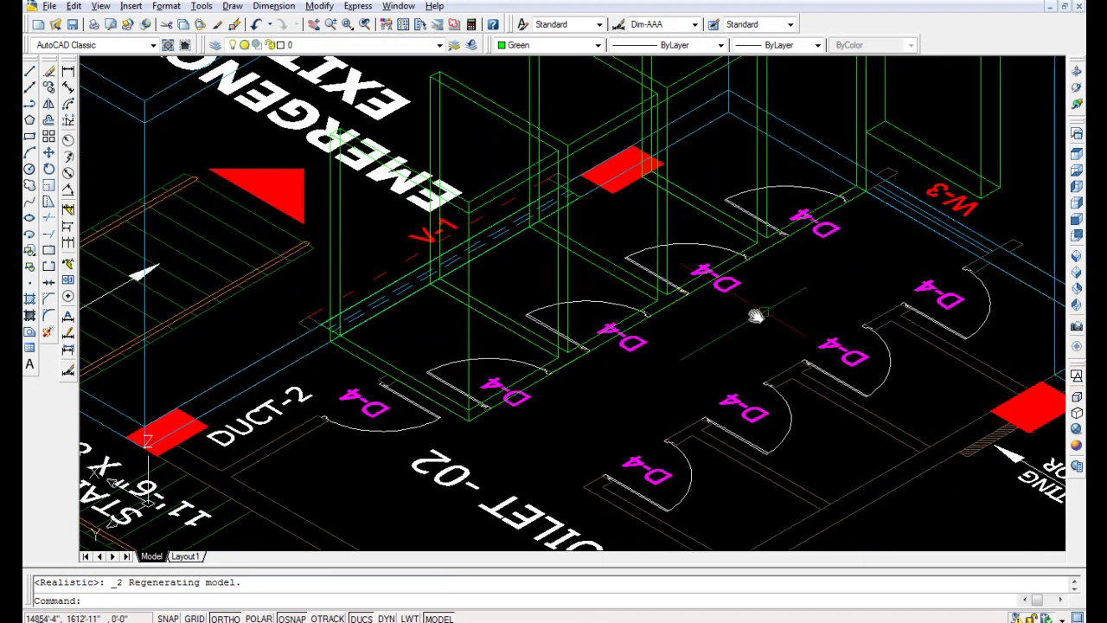
{"action": "scroll", "coordinate": [746, 285], "scroll_direction": "up", "scroll_amount": 3}
{"action": "scroll", "coordinate": [714, 287], "scroll_direction": "up", "scroll_amount": 2}
{"action": "scroll", "coordinate": [714, 287], "scroll_direction": "up", "scroll_amount": 1}
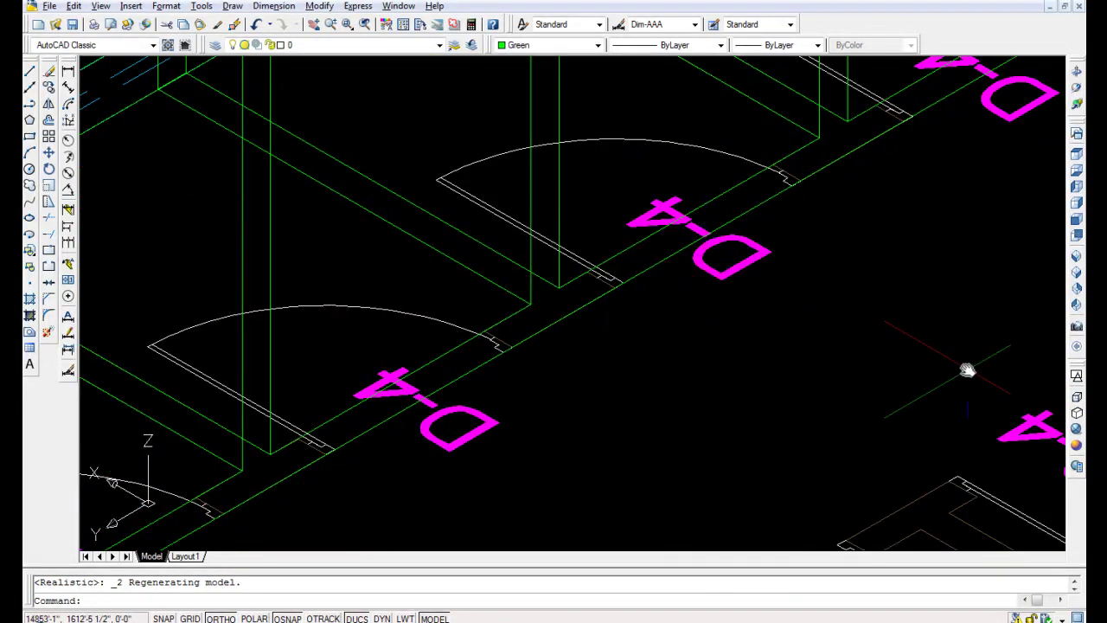
{"action": "scroll", "coordinate": [626, 354], "scroll_direction": "up", "scroll_amount": 1}
{"action": "scroll", "coordinate": [626, 354], "scroll_direction": "up", "scroll_amount": 1}
{"action": "scroll", "coordinate": [501, 378], "scroll_direction": "up", "scroll_amount": 1}
{"action": "scroll", "coordinate": [462, 390], "scroll_direction": "up", "scroll_amount": 1}
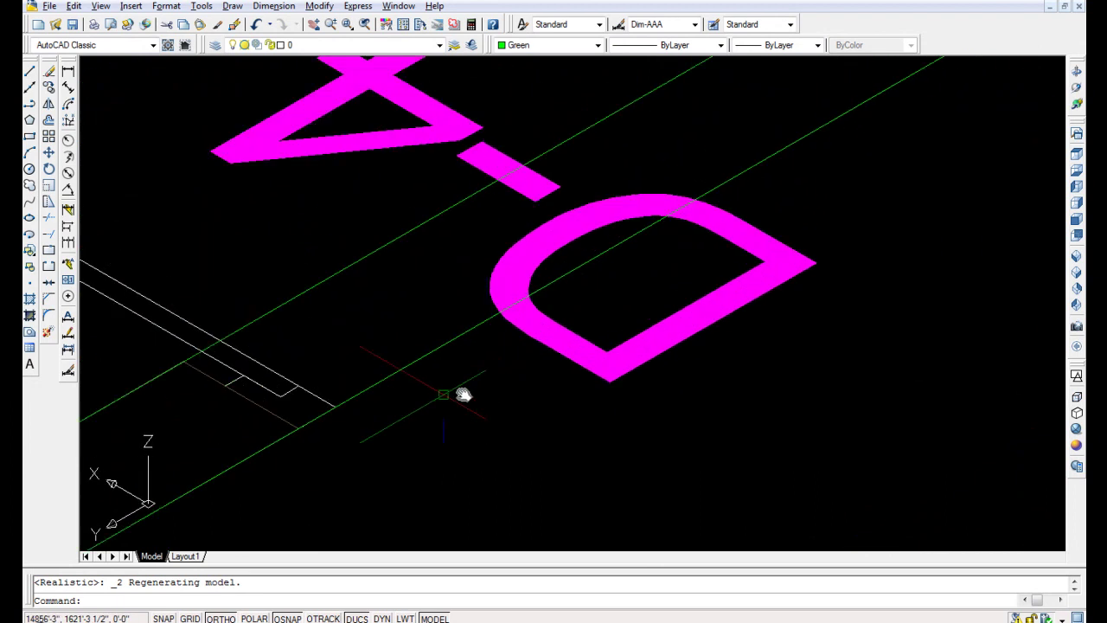
{"action": "scroll", "coordinate": [398, 372], "scroll_direction": "up", "scroll_amount": 1}
{"action": "type", "text": "bo"}
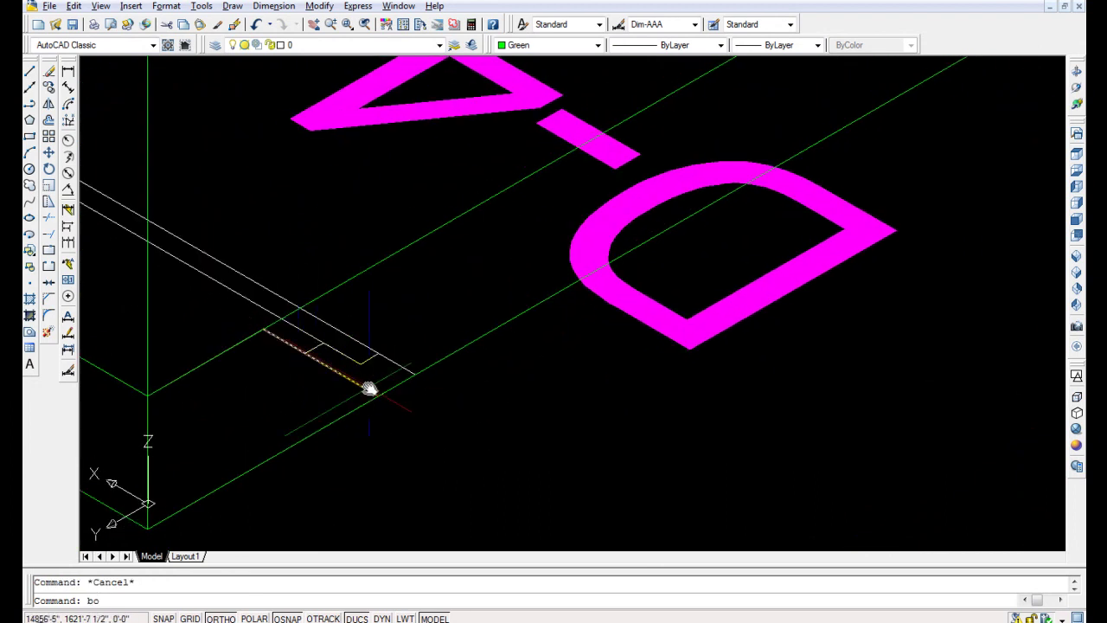
{"action": "type", "text": "x"}
{"action": "key", "text": "Return"}
{"action": "scroll", "coordinate": [381, 398], "scroll_direction": "down", "scroll_amount": 3}
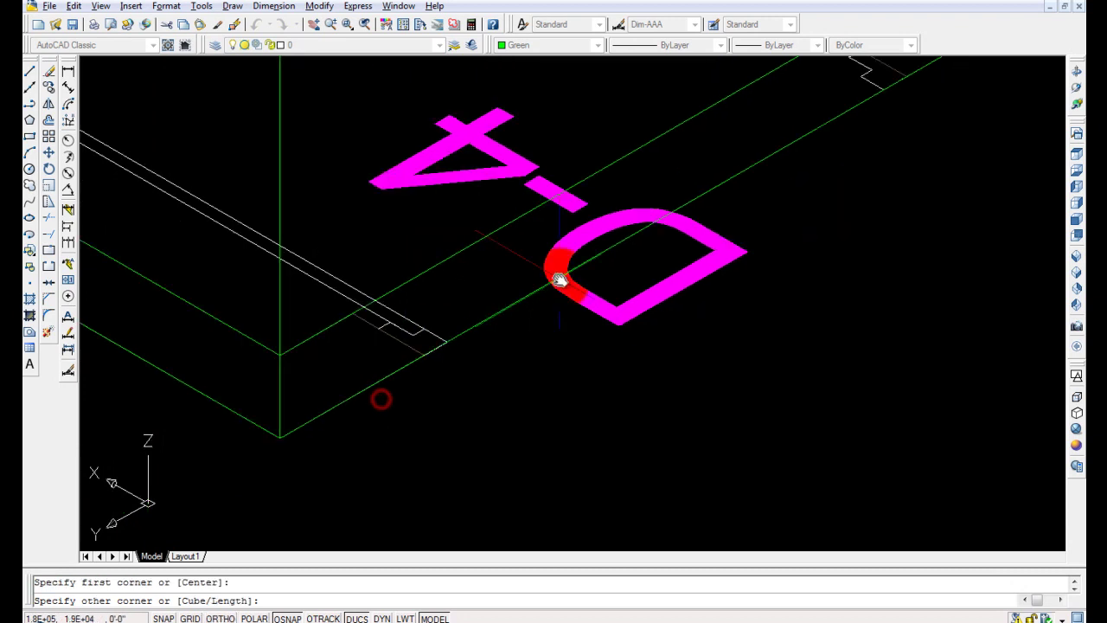
{"action": "middle_click_drag", "start_coordinate": [558, 280], "coordinate": [603, 349]}
{"action": "scroll", "coordinate": [603, 348], "scroll_direction": "up", "scroll_amount": 5}
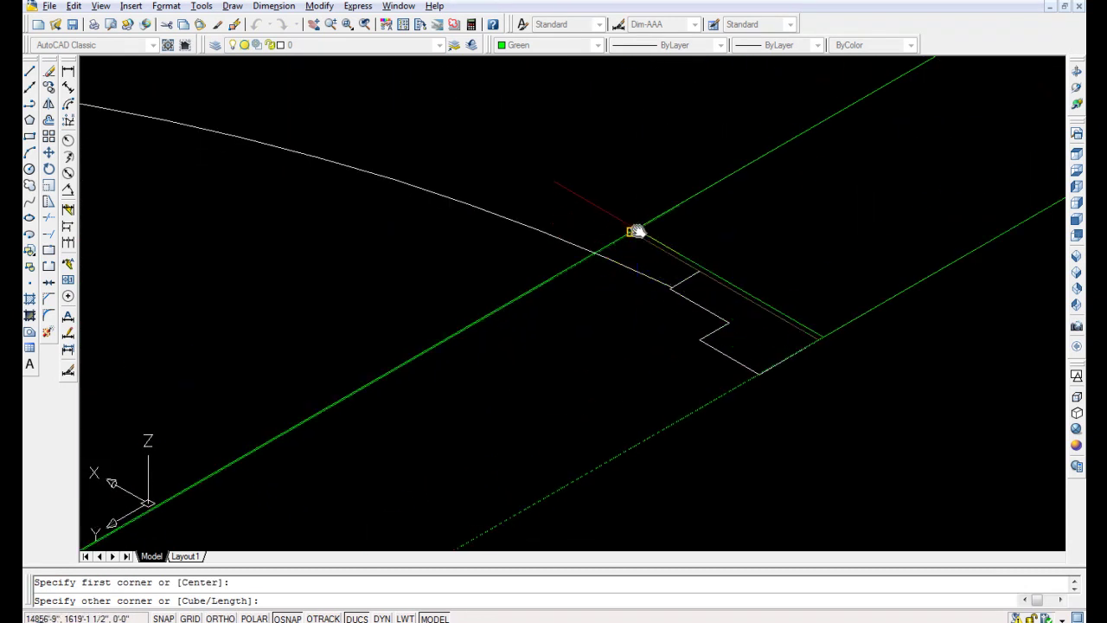
{"action": "left_click", "coordinate": [637, 236]}
{"action": "scroll", "coordinate": [634, 231], "scroll_direction": "down", "scroll_amount": 2}
{"action": "scroll", "coordinate": [634, 232], "scroll_direction": "down", "scroll_amount": 2}
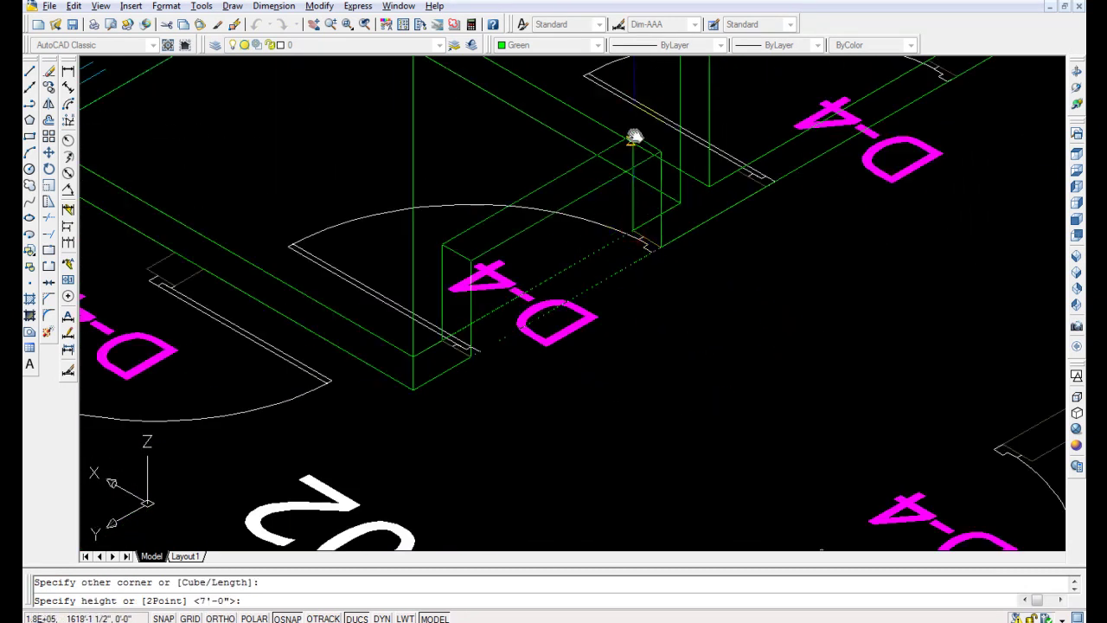
{"action": "key", "text": "Escape"}
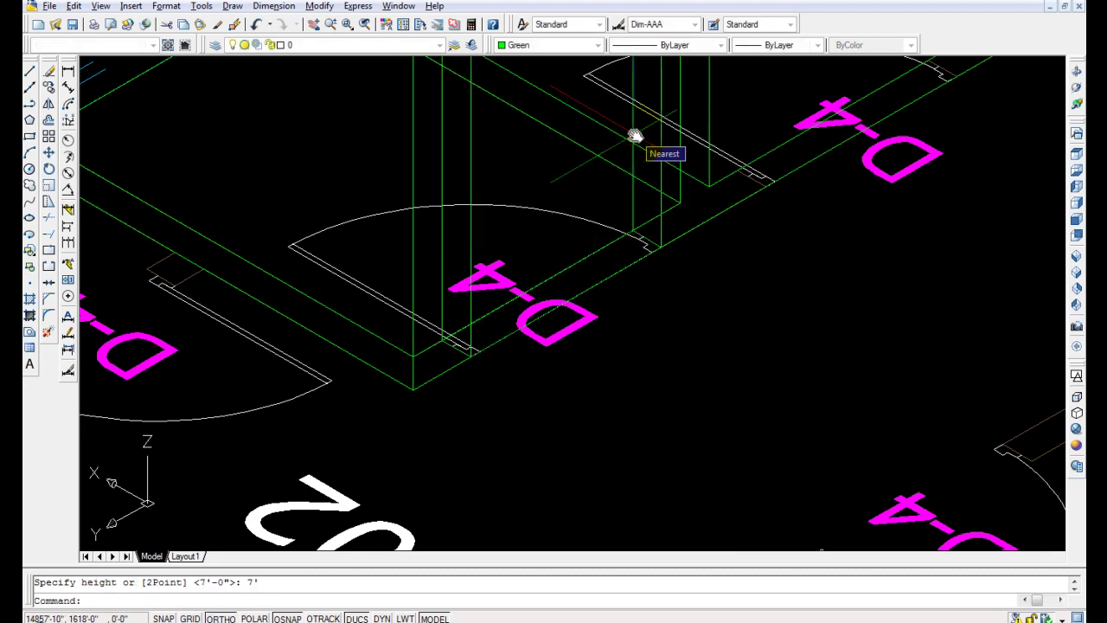
Preview the box in Conceptual shading, cancel a subtract, and return to wireframe.
{"action": "middle_click_drag", "start_coordinate": [635, 136], "coordinate": [731, 217]}
{"action": "scroll", "coordinate": [674, 432], "scroll_direction": "up", "scroll_amount": 3}
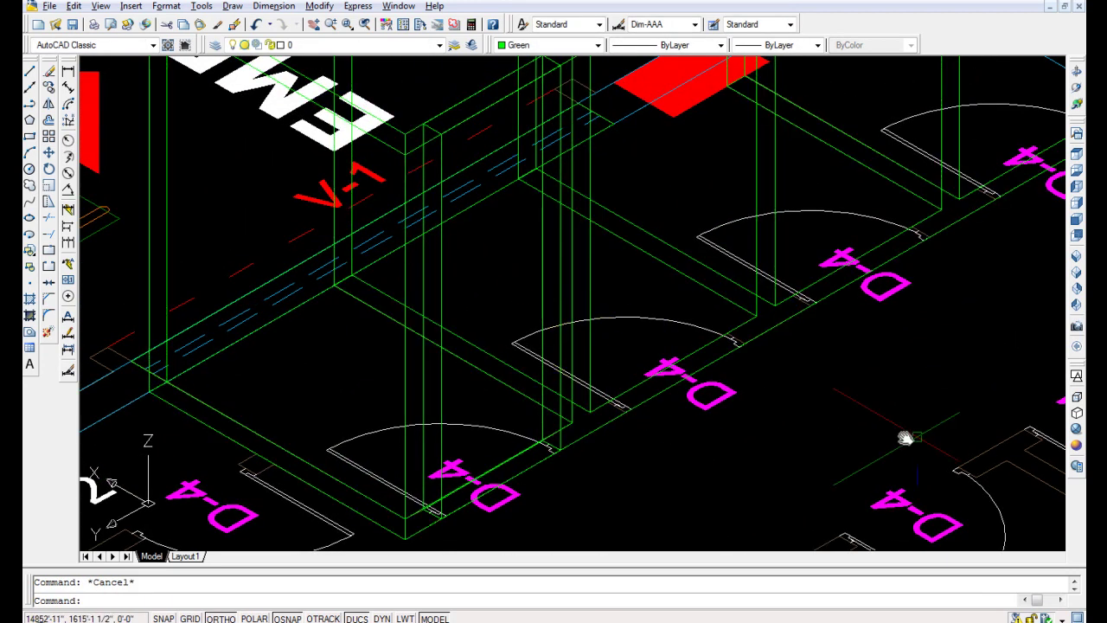
{"action": "left_click", "coordinate": [1077, 446]}
{"action": "scroll", "coordinate": [834, 515], "scroll_direction": "up", "scroll_amount": 1}
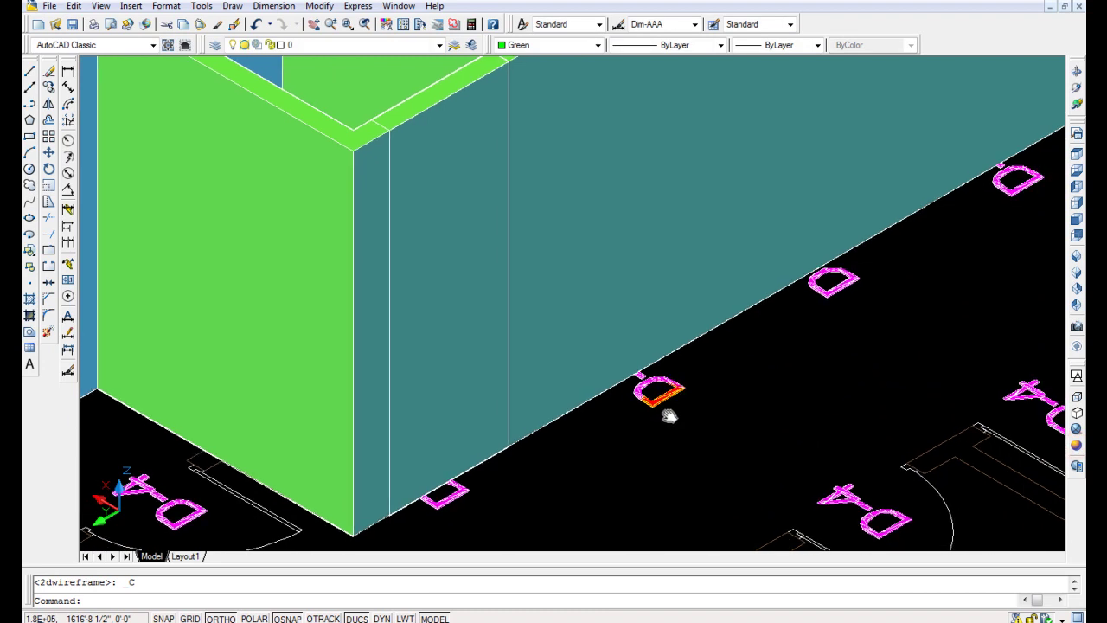
{"action": "scroll", "coordinate": [709, 475], "scroll_direction": "up", "scroll_amount": 1}
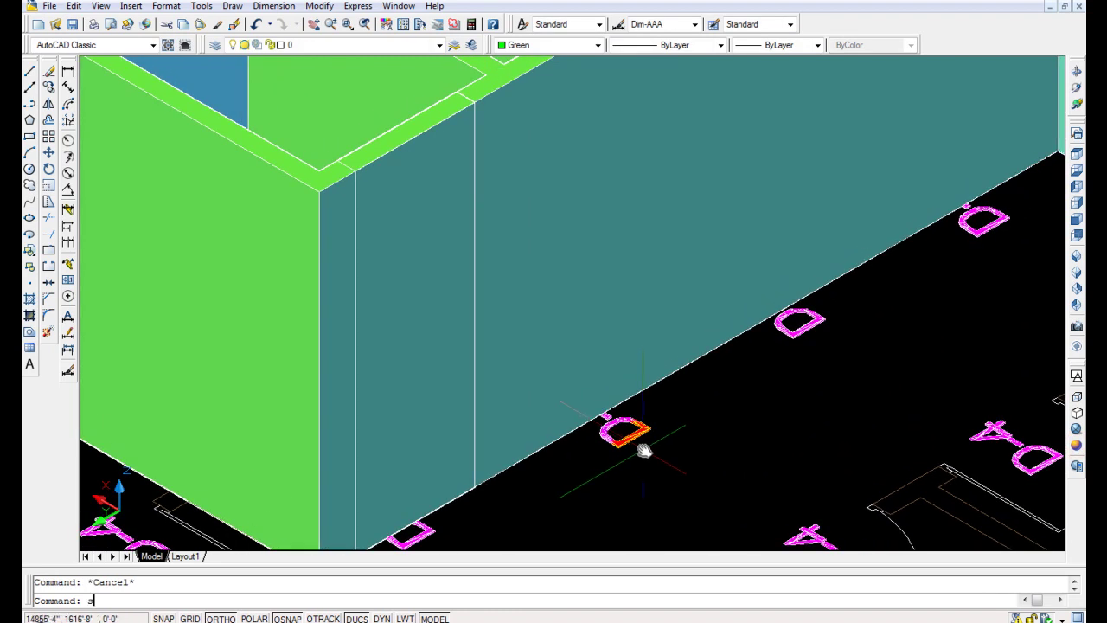
{"action": "type", "text": "u"}
{"action": "key", "text": "Return"}
{"action": "key", "text": "Escape"}
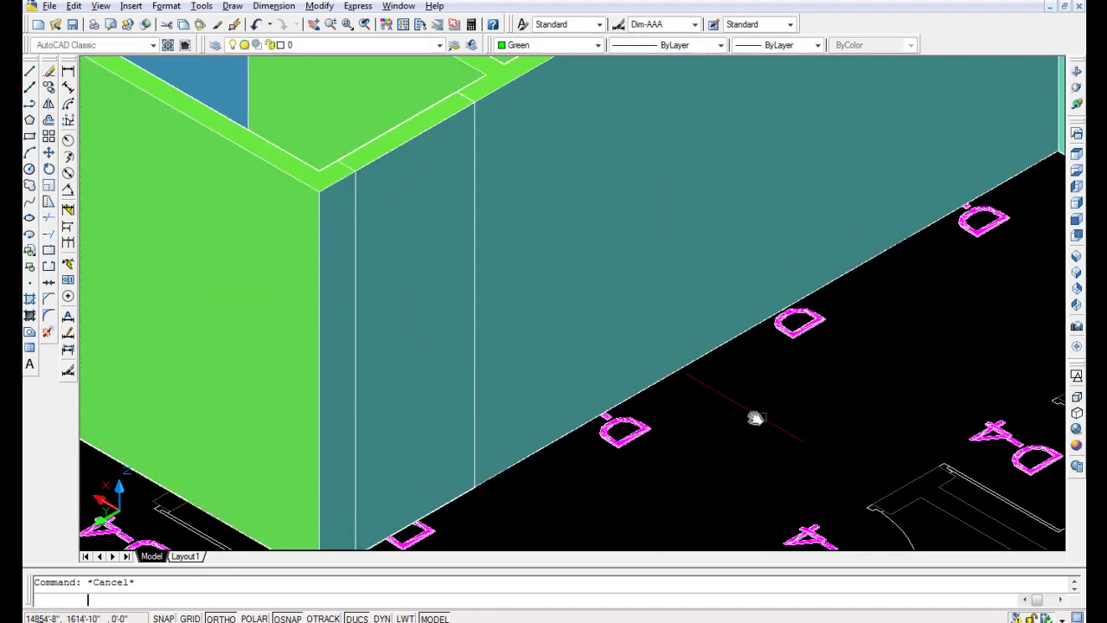
{"action": "left_click", "coordinate": [1076, 381]}
Select the new door box solid.
{"action": "scroll", "coordinate": [507, 351], "scroll_direction": "up", "scroll_amount": 2}
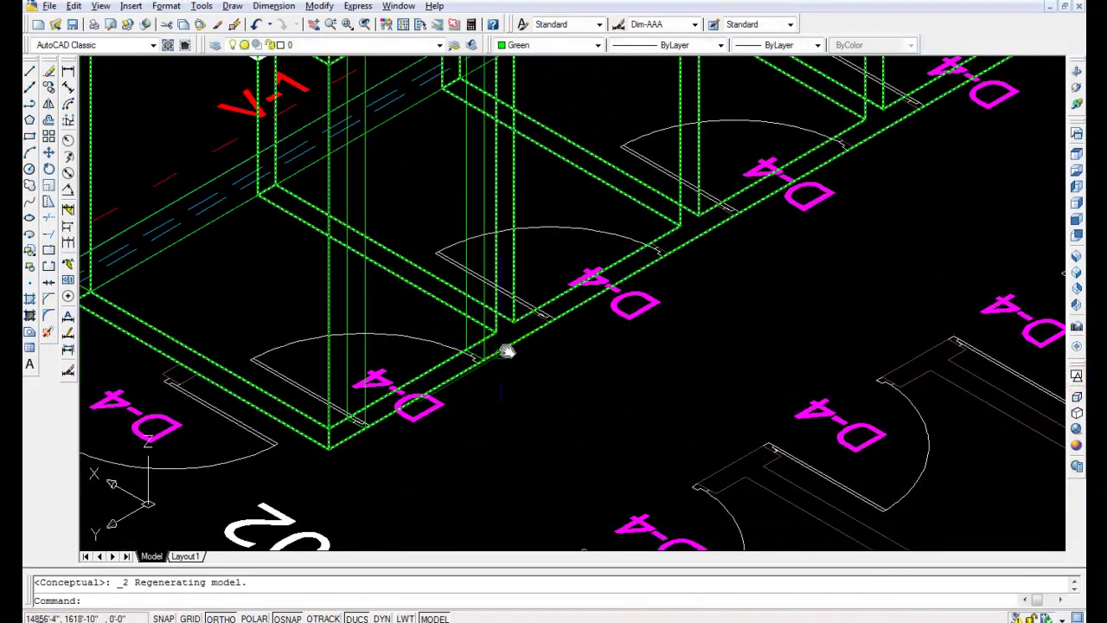
{"action": "scroll", "coordinate": [490, 339], "scroll_direction": "up", "scroll_amount": 2}
{"action": "scroll", "coordinate": [471, 331], "scroll_direction": "up", "scroll_amount": 2}
{"action": "left_click", "coordinate": [471, 332]}
{"action": "type", "text": "co"}
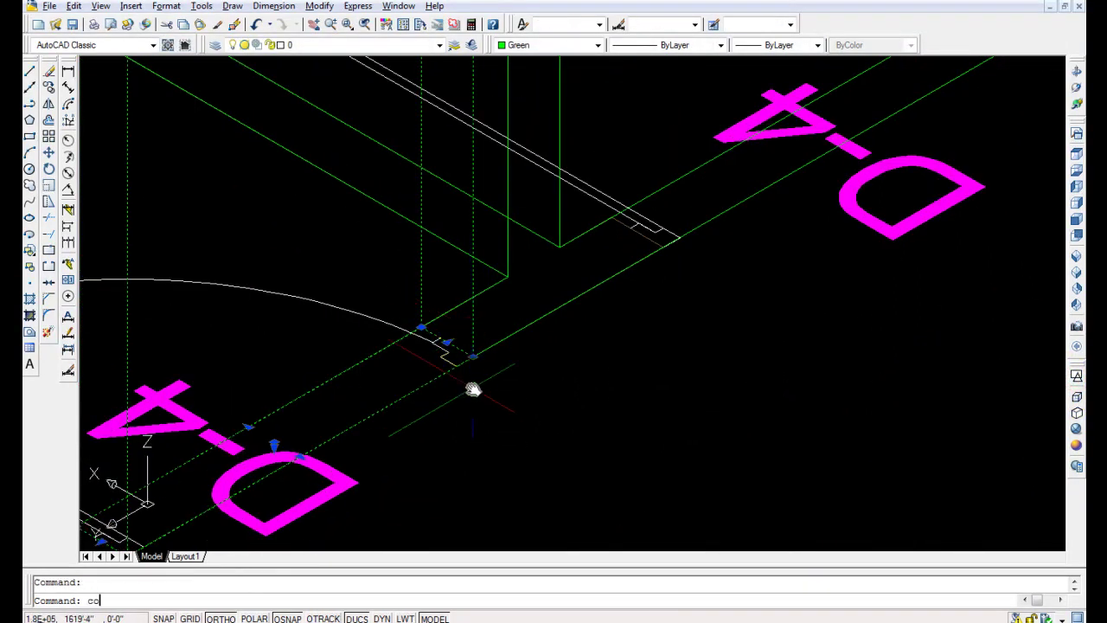
Copy the 7' door box from its corner to the next two D-4 door openings.
{"action": "key", "text": "Return"}
{"action": "scroll", "coordinate": [519, 328], "scroll_direction": "up", "scroll_amount": 2}
{"action": "scroll", "coordinate": [622, 240], "scroll_direction": "up", "scroll_amount": 2}
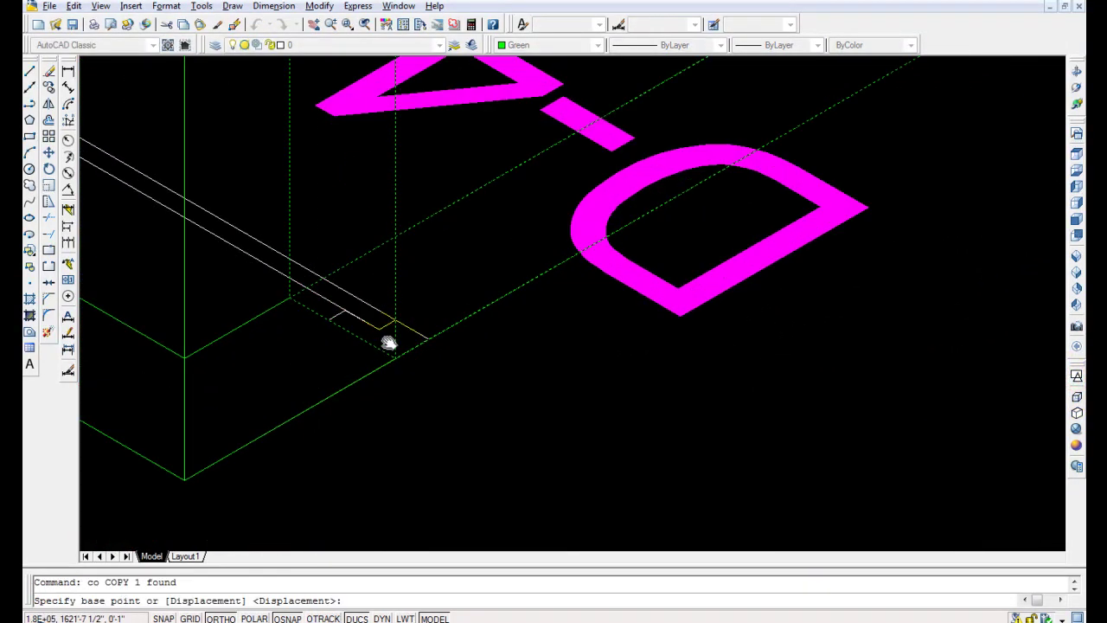
{"action": "scroll", "coordinate": [389, 343], "scroll_direction": "up", "scroll_amount": 2}
{"action": "left_click", "coordinate": [403, 375]}
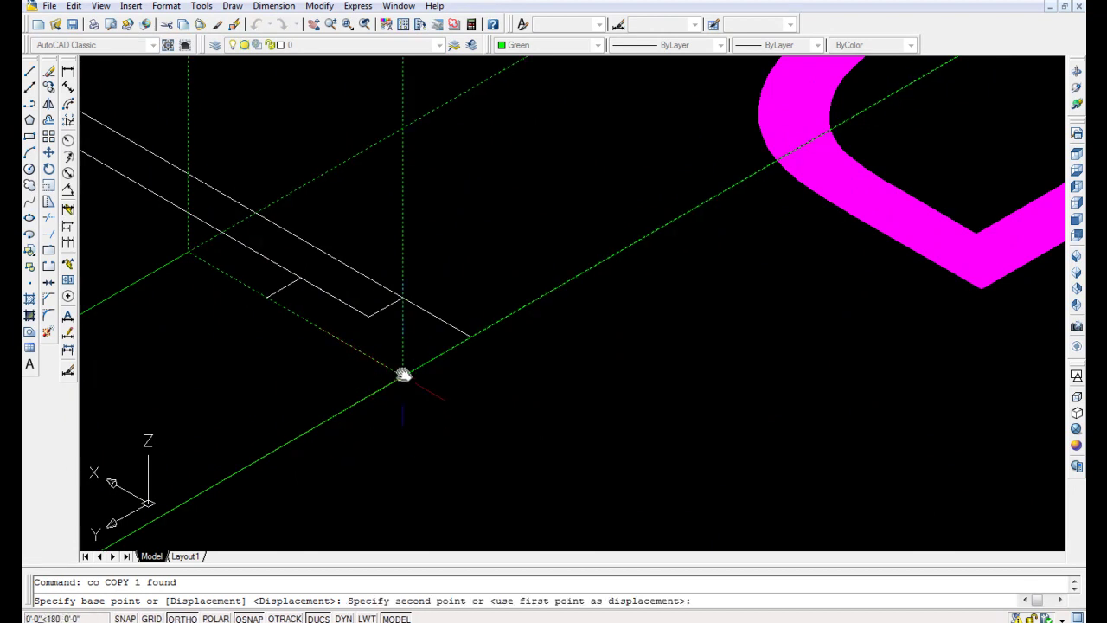
{"action": "scroll", "coordinate": [519, 346], "scroll_direction": "down", "scroll_amount": 3}
{"action": "scroll", "coordinate": [563, 375], "scroll_direction": "up", "scroll_amount": 2}
{"action": "scroll", "coordinate": [631, 288], "scroll_direction": "up", "scroll_amount": 2}
{"action": "left_click", "coordinate": [609, 221]}
{"action": "scroll", "coordinate": [641, 251], "scroll_direction": "down", "scroll_amount": 3}
{"action": "scroll", "coordinate": [594, 421], "scroll_direction": "up", "scroll_amount": 1}
{"action": "scroll", "coordinate": [761, 280], "scroll_direction": "up", "scroll_amount": 2}
{"action": "scroll", "coordinate": [806, 249], "scroll_direction": "up", "scroll_amount": 2}
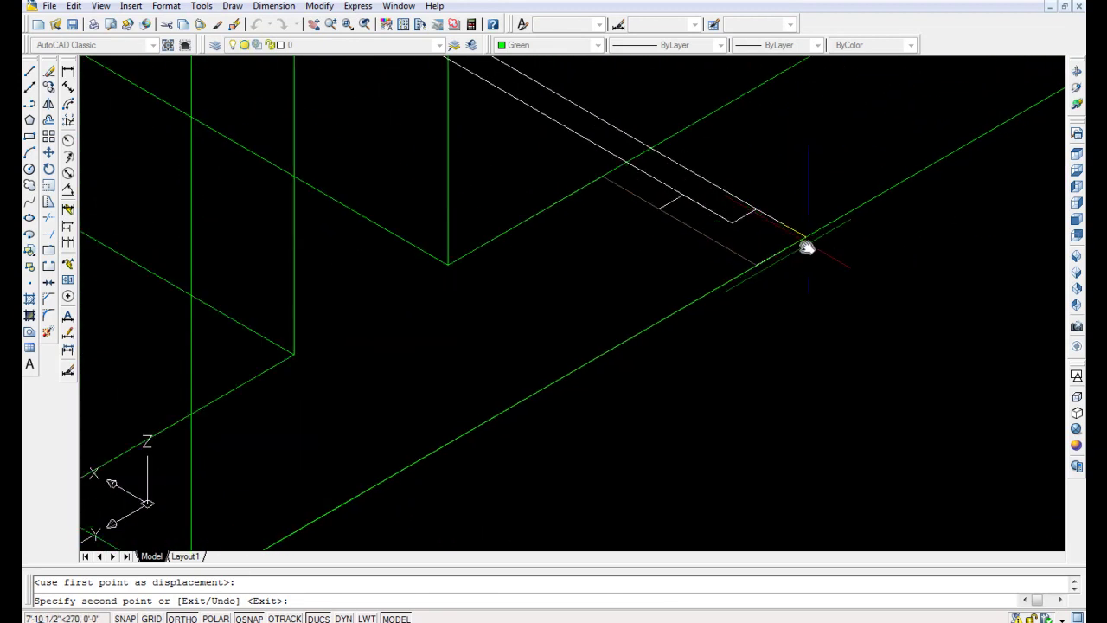
{"action": "left_click", "coordinate": [757, 264]}
{"action": "scroll", "coordinate": [778, 276], "scroll_direction": "down", "scroll_amount": 3}
{"action": "scroll", "coordinate": [650, 426], "scroll_direction": "down", "scroll_amount": 1}
{"action": "scroll", "coordinate": [650, 427], "scroll_direction": "up", "scroll_amount": 2}
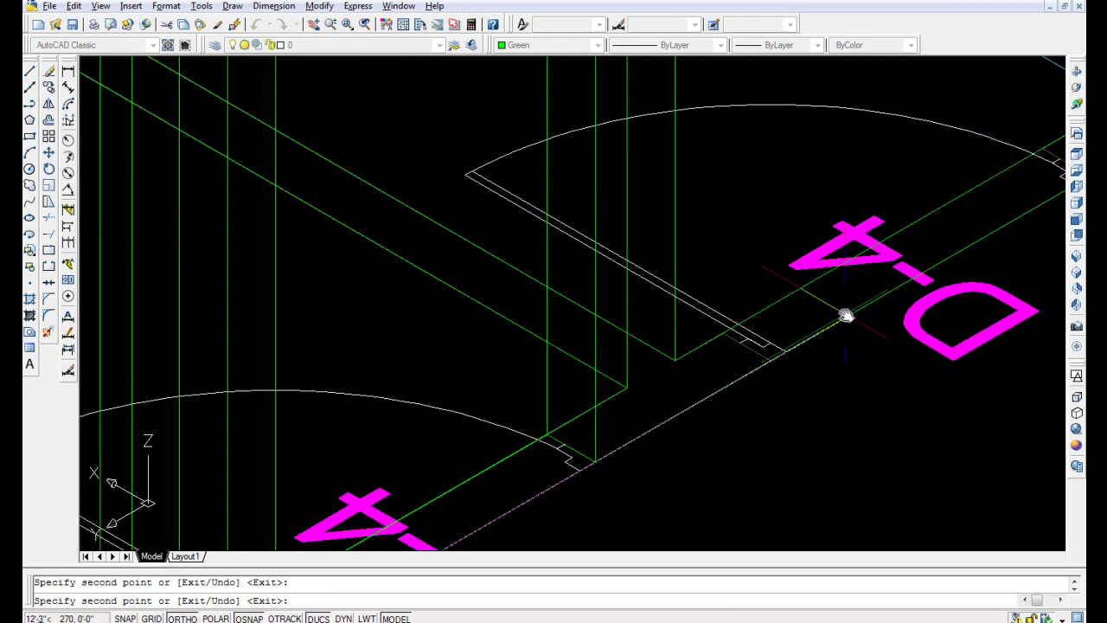
{"action": "scroll", "coordinate": [845, 314], "scroll_direction": "up", "scroll_amount": 2}
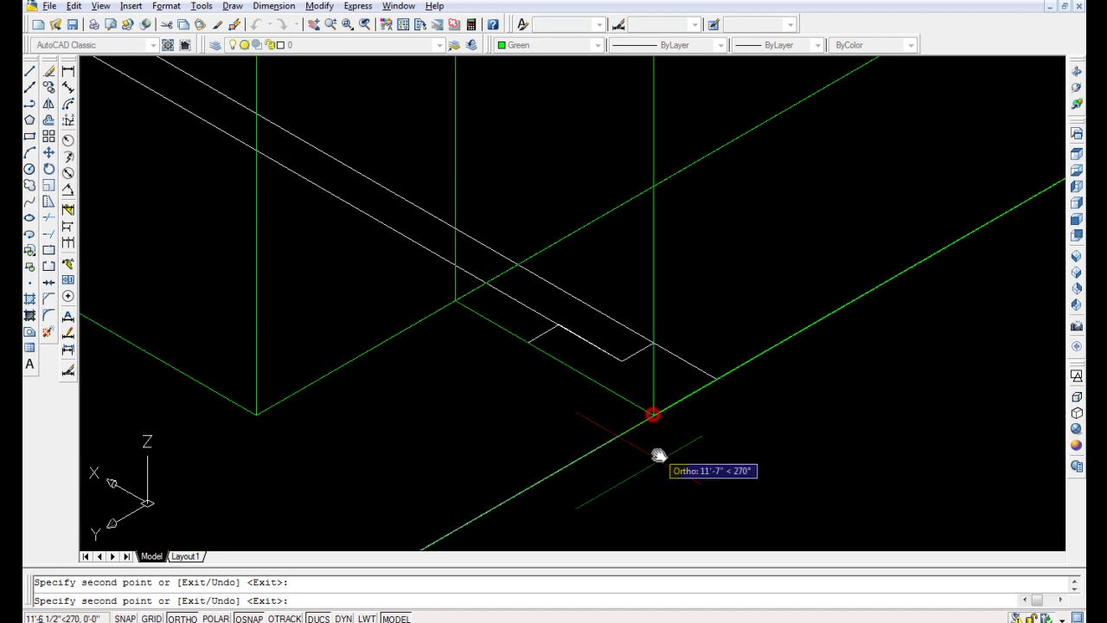
{"action": "key", "text": "Escape"}
{"action": "scroll", "coordinate": [672, 459], "scroll_direction": "down", "scroll_amount": 2}
{"action": "scroll", "coordinate": [771, 358], "scroll_direction": "down", "scroll_amount": 2}
{"action": "scroll", "coordinate": [838, 389], "scroll_direction": "down", "scroll_amount": 2}
{"action": "middle_click_drag", "start_coordinate": [838, 389], "coordinate": [808, 396]}
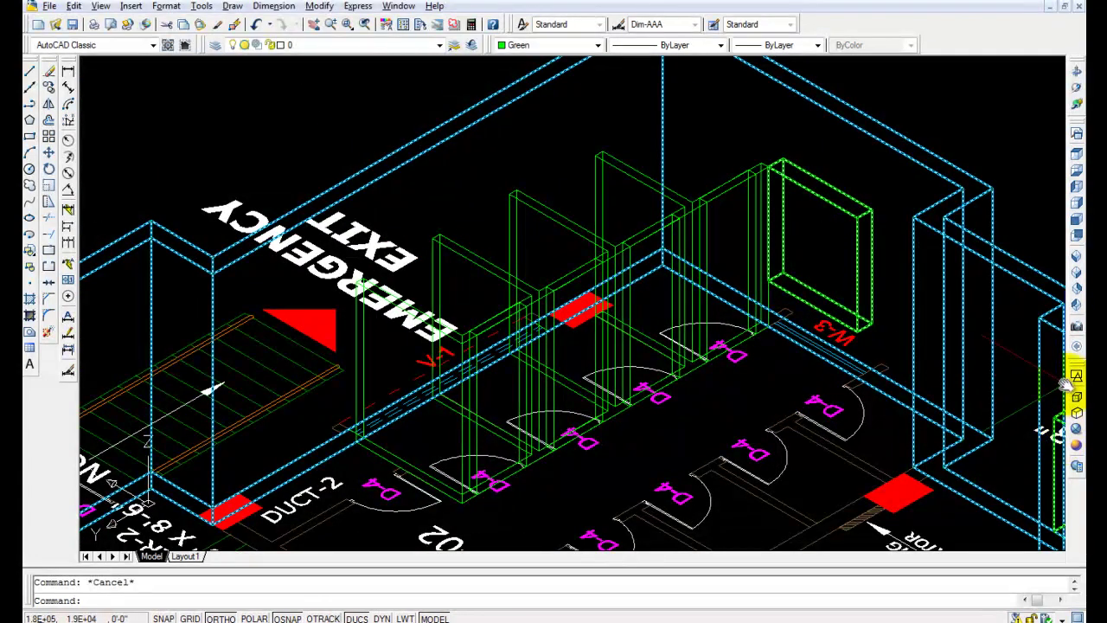
Switch to shaded display and start a subtract from the blue wall, then cancel it.
{"action": "left_click", "coordinate": [1078, 443]}
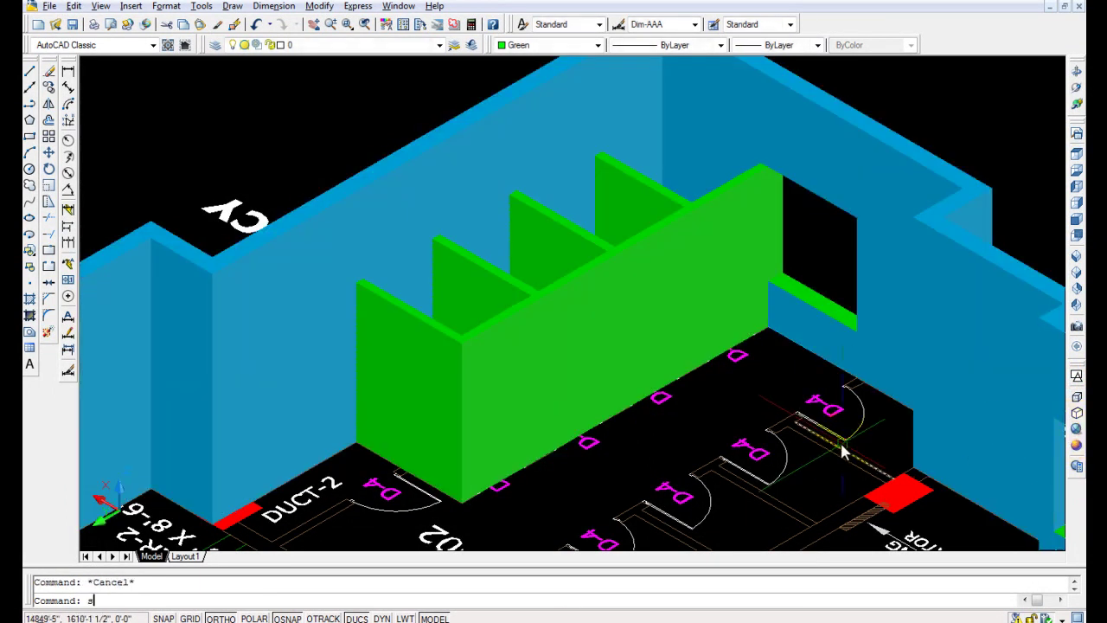
{"action": "type", "text": "u"}
{"action": "key", "text": "Return"}
{"action": "left_click", "coordinate": [844, 211]}
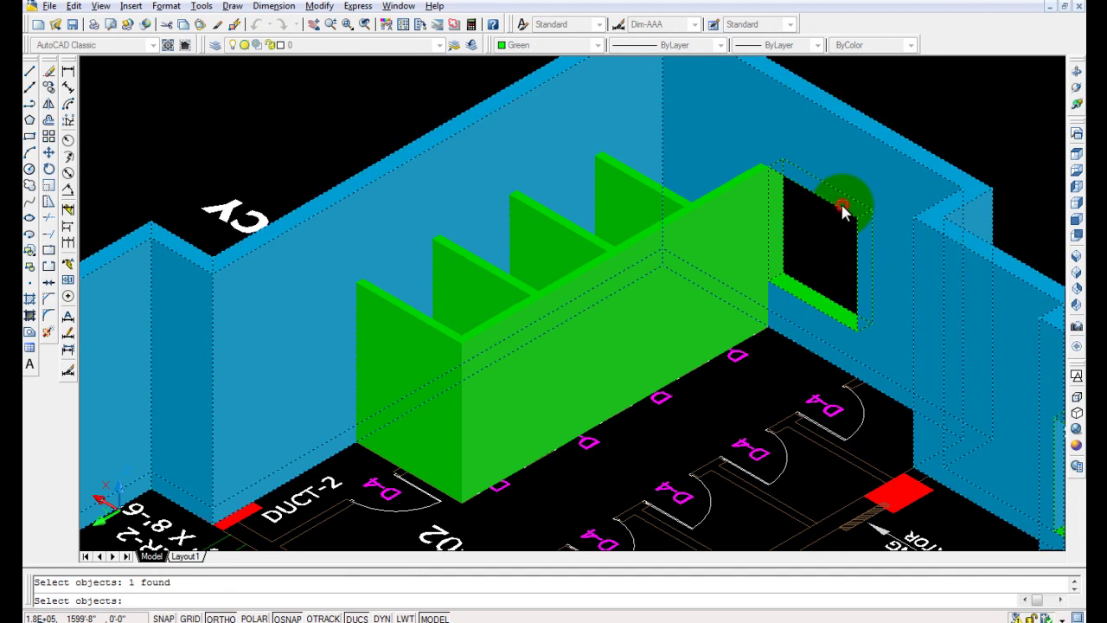
{"action": "key", "text": "Return"}
{"action": "left_click", "coordinate": [734, 194]}
{"action": "key", "text": "Escape"}
Subtract the door boxes from the green front wall to cut the cubicle doorways.
{"action": "key", "text": "Return"}
{"action": "left_click", "coordinate": [701, 208]}
{"action": "key", "text": "Return"}
{"action": "left_click", "coordinate": [664, 233]}
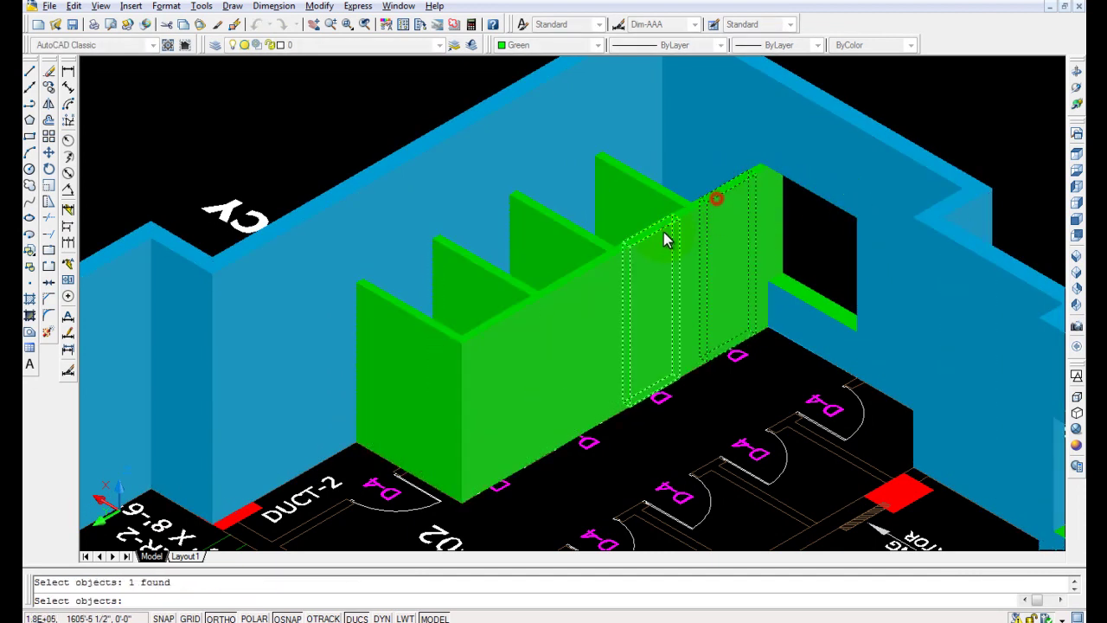
{"action": "left_click", "coordinate": [561, 285]}
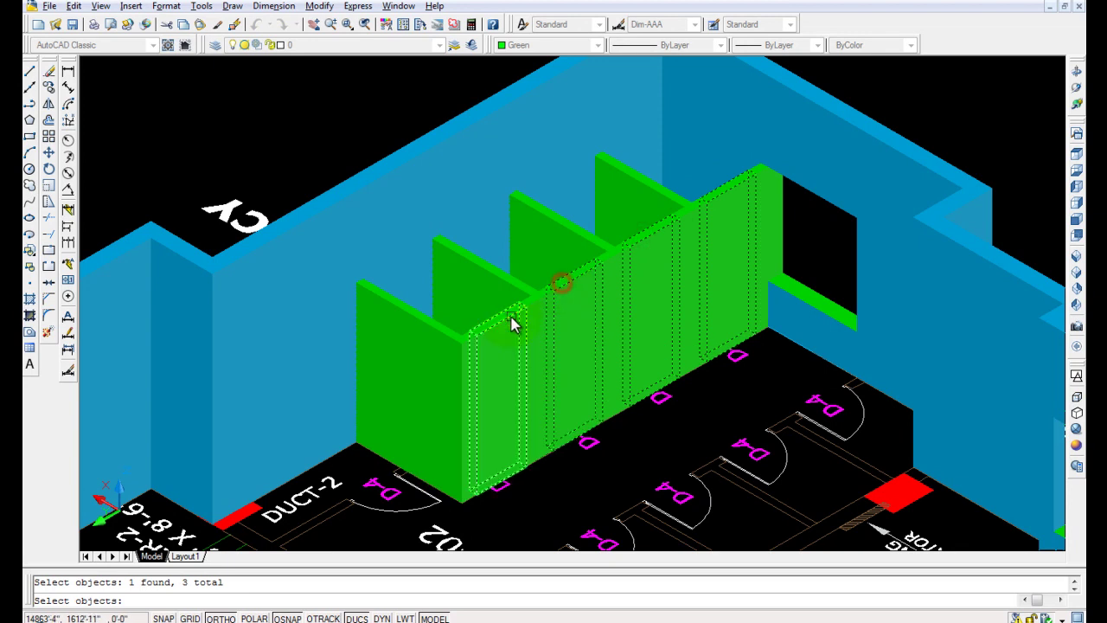
{"action": "key", "text": "Return"}
Orbit to inspect the cut partitions, then return to 2D Wireframe display.
{"action": "mouse_move", "coordinate": [712, 418]}
{"action": "middle_mouse_down", "text": "shift"}
{"action": "mouse_move", "coordinate": [757, 394]}
{"action": "mouse_move", "coordinate": [730, 452]}
{"action": "middle_mouse_up", "text": "shift"}
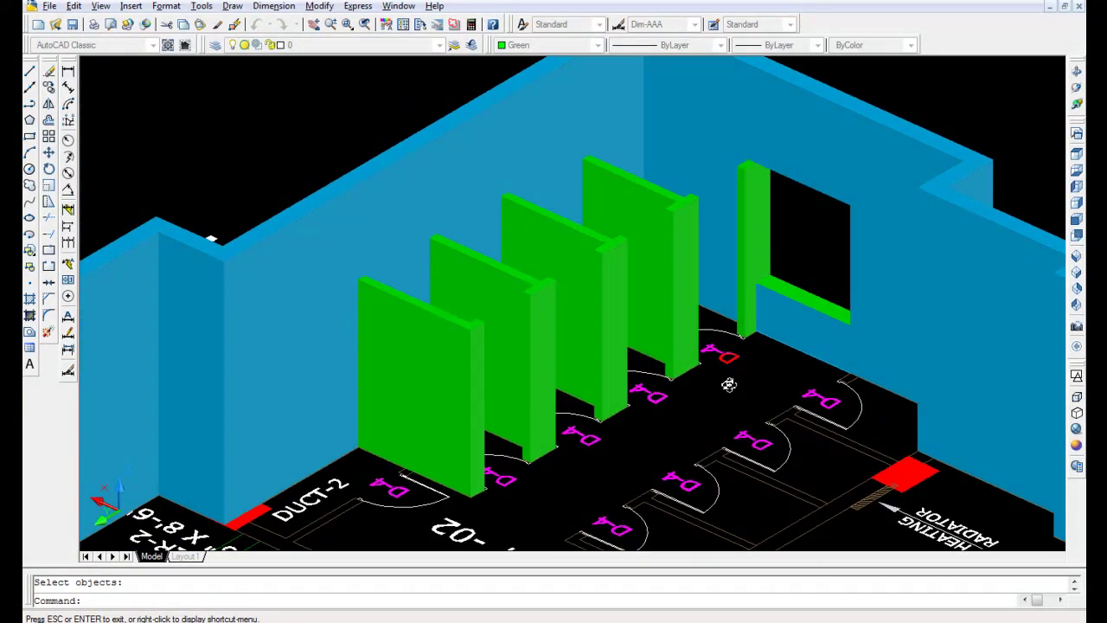
{"action": "key", "text": "Escape"}
{"action": "scroll", "coordinate": [778, 389], "scroll_direction": "up", "scroll_amount": 1}
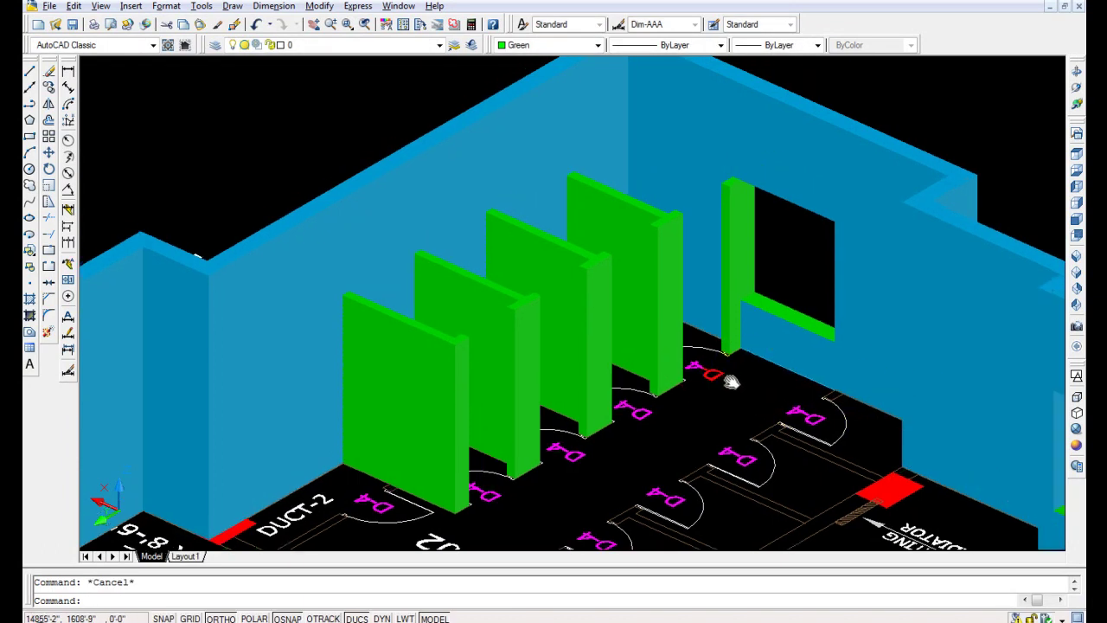
{"action": "scroll", "coordinate": [727, 364], "scroll_direction": "up", "scroll_amount": 2}
{"action": "scroll", "coordinate": [720, 324], "scroll_direction": "up", "scroll_amount": 2}
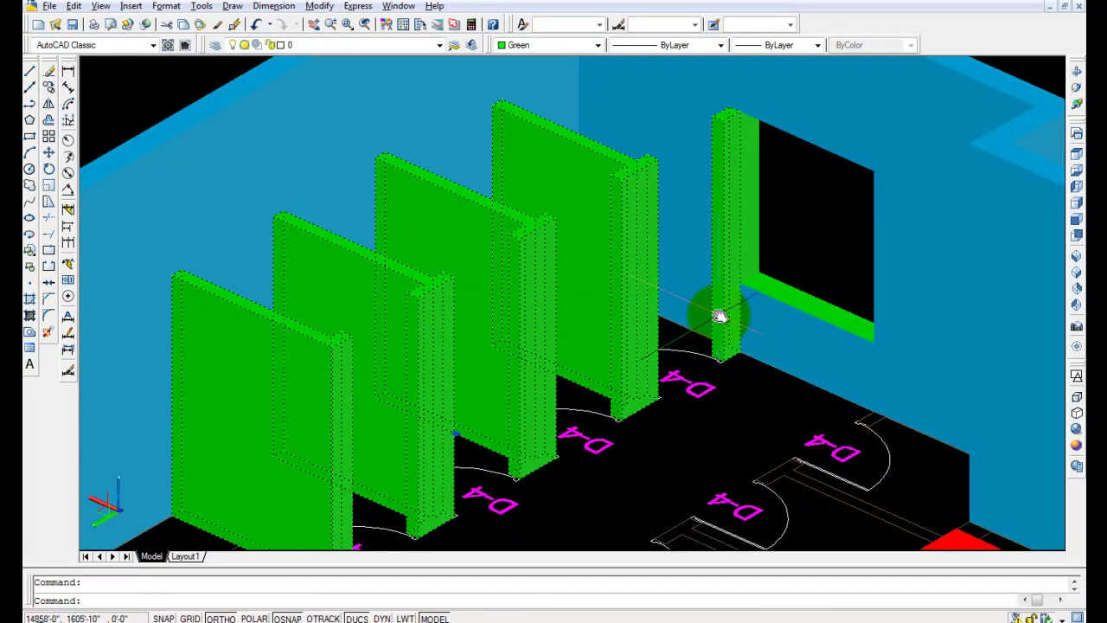
{"action": "left_click", "coordinate": [1076, 375]}
Mirror the green cubicle partitions across a two-point line, keeping the originals.
{"action": "middle_click_drag", "start_coordinate": [814, 391], "coordinate": [774, 346]}
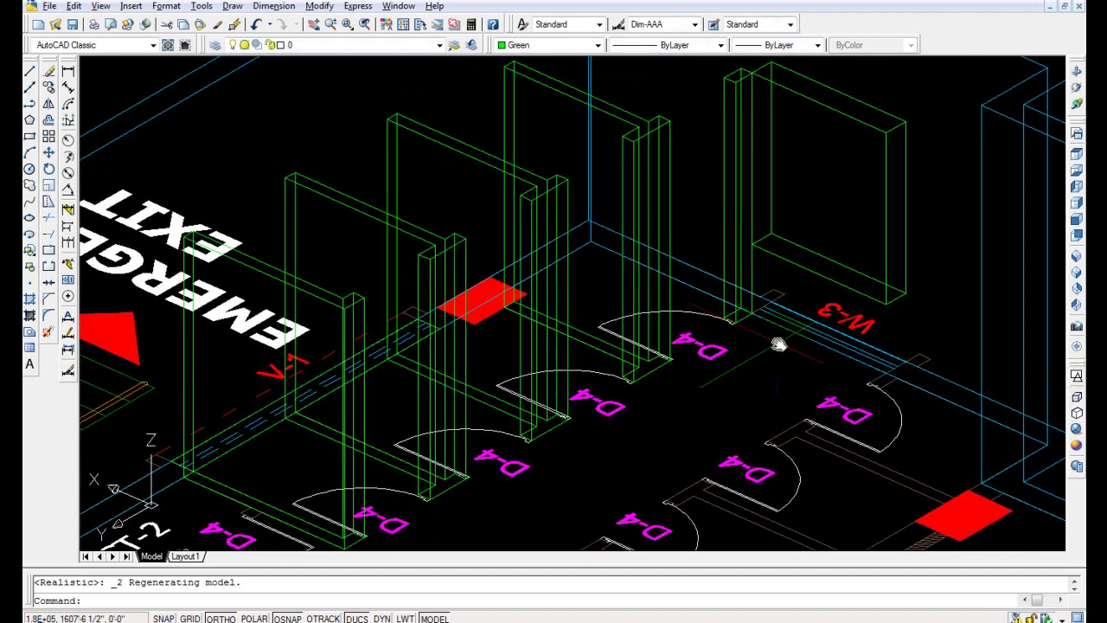
{"action": "left_click", "coordinate": [735, 267]}
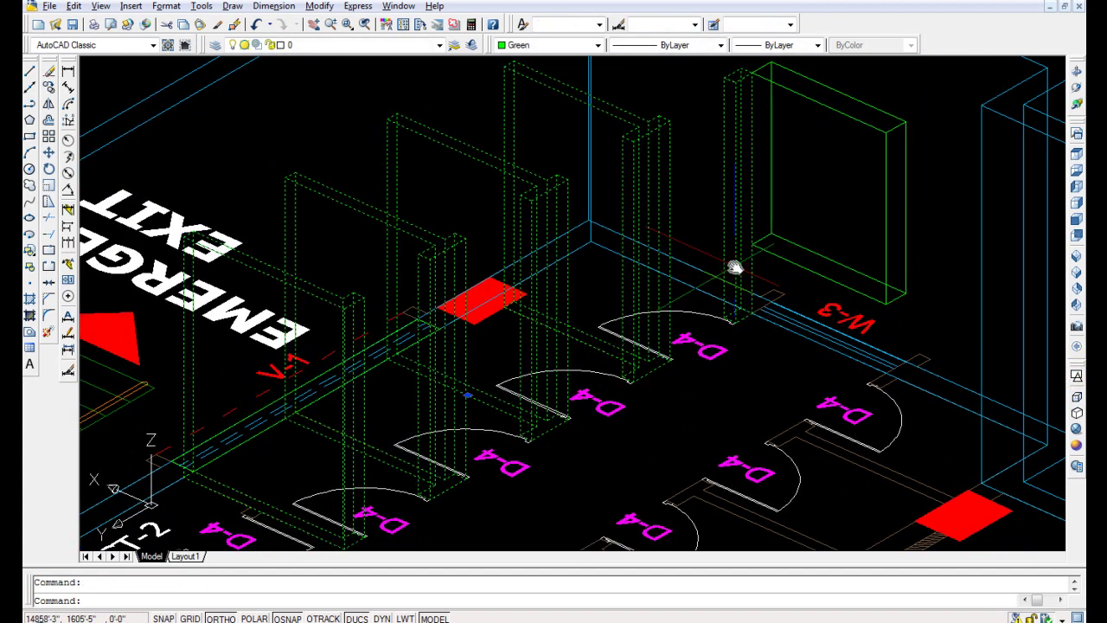
{"action": "key", "text": "Escape"}
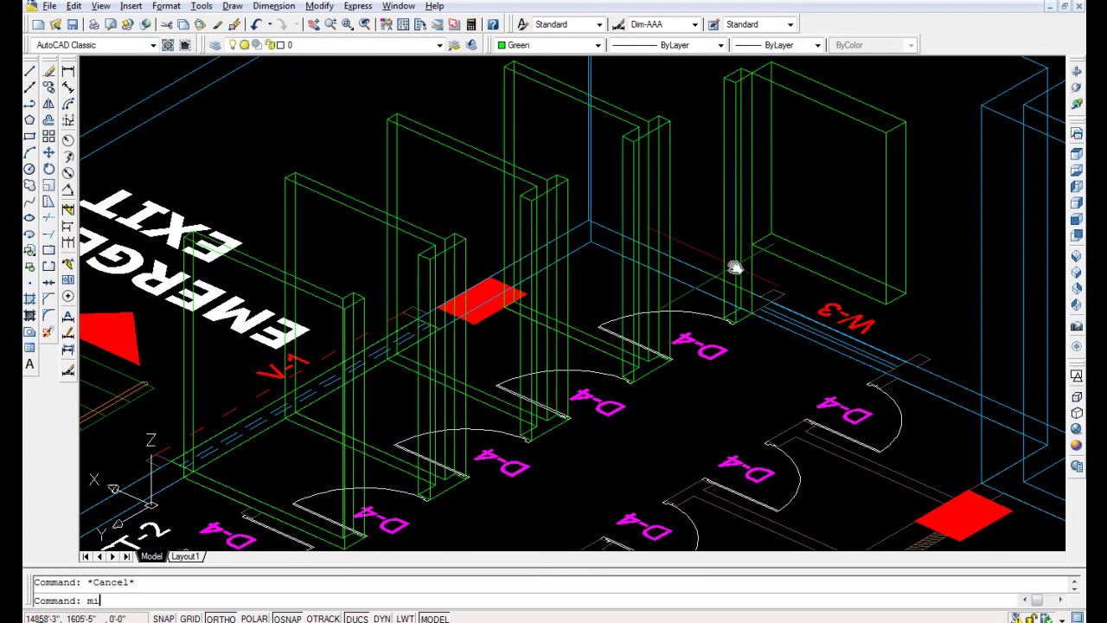
{"action": "key", "text": "Return"}
{"action": "left_click", "coordinate": [734, 260]}
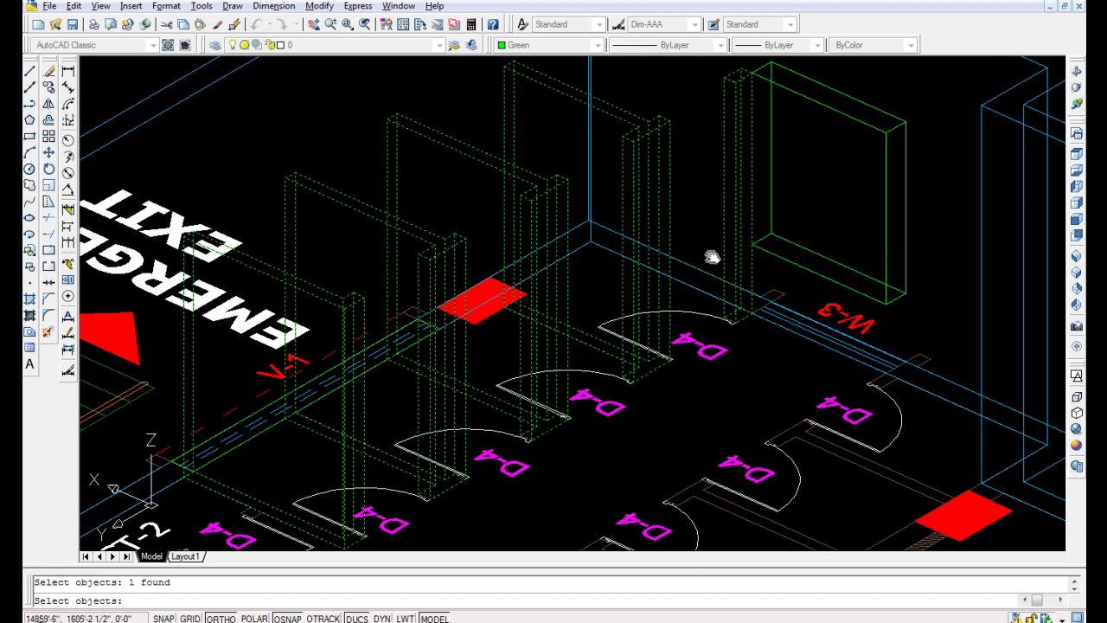
{"action": "left_click", "coordinate": [818, 344]}
{"action": "left_click", "coordinate": [742, 383]}
{"action": "key", "text": "Return"}
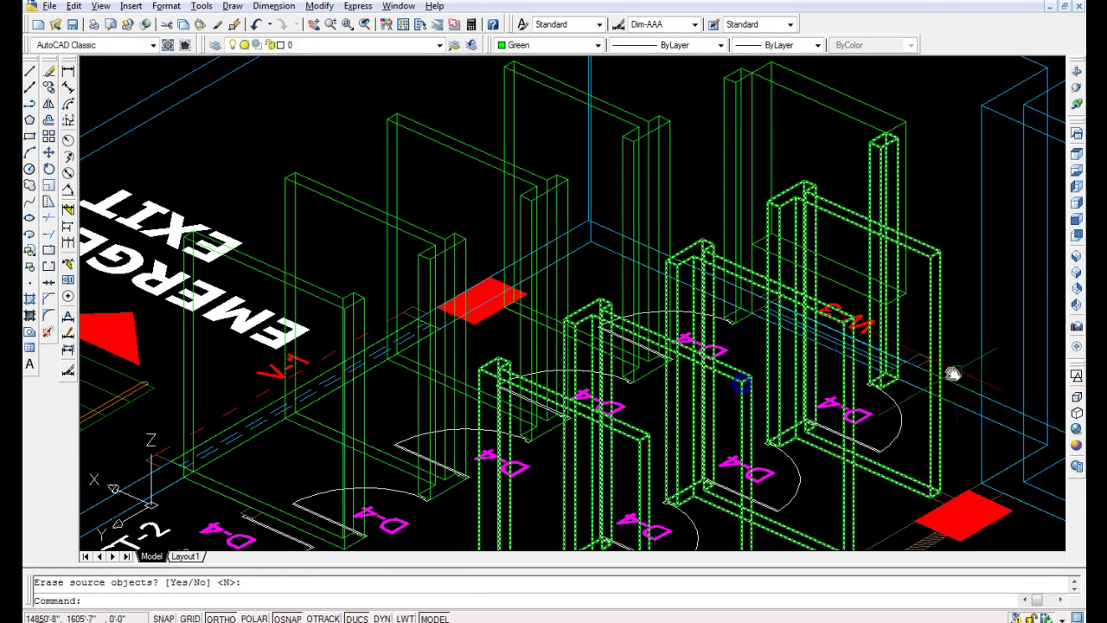
Switch to Realistic display and orbit to view both rows of Toilet-02 partitions.
{"action": "left_click", "coordinate": [1077, 437]}
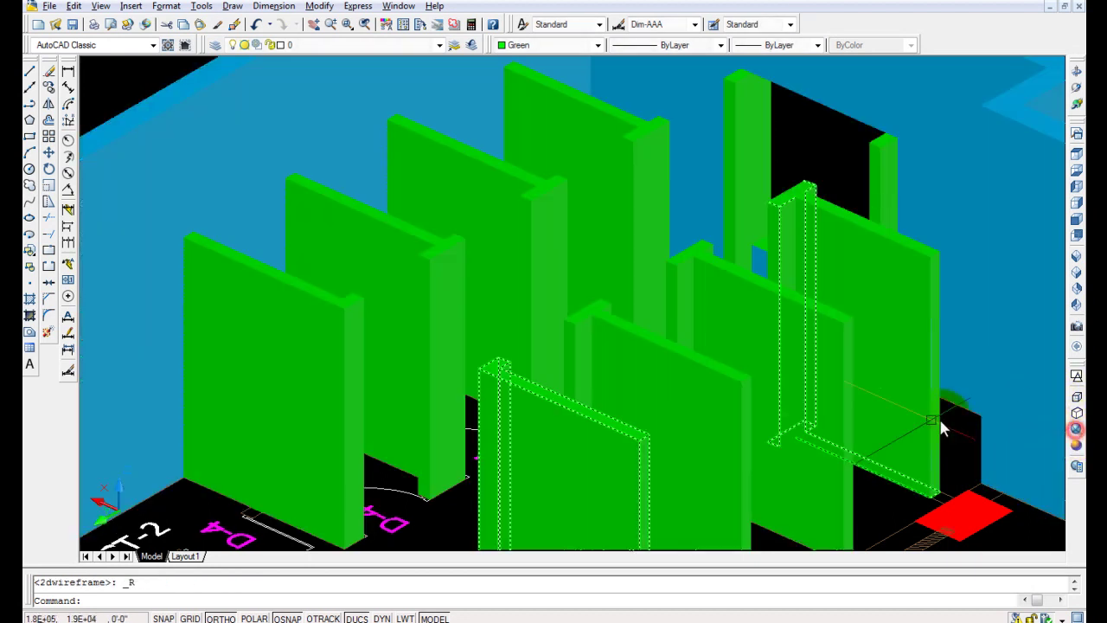
{"action": "scroll", "coordinate": [917, 432], "scroll_direction": "down", "scroll_amount": 3}
{"action": "middle_click_drag", "start_coordinate": [909, 444], "coordinate": [941, 300]}
{"action": "scroll", "coordinate": [942, 300], "scroll_direction": "up", "scroll_amount": 2}
{"action": "scroll", "coordinate": [854, 358], "scroll_direction": "up", "scroll_amount": 1}
{"action": "scroll", "coordinate": [804, 393], "scroll_direction": "up", "scroll_amount": 2}
{"action": "scroll", "coordinate": [852, 337], "scroll_direction": "up", "scroll_amount": 1}
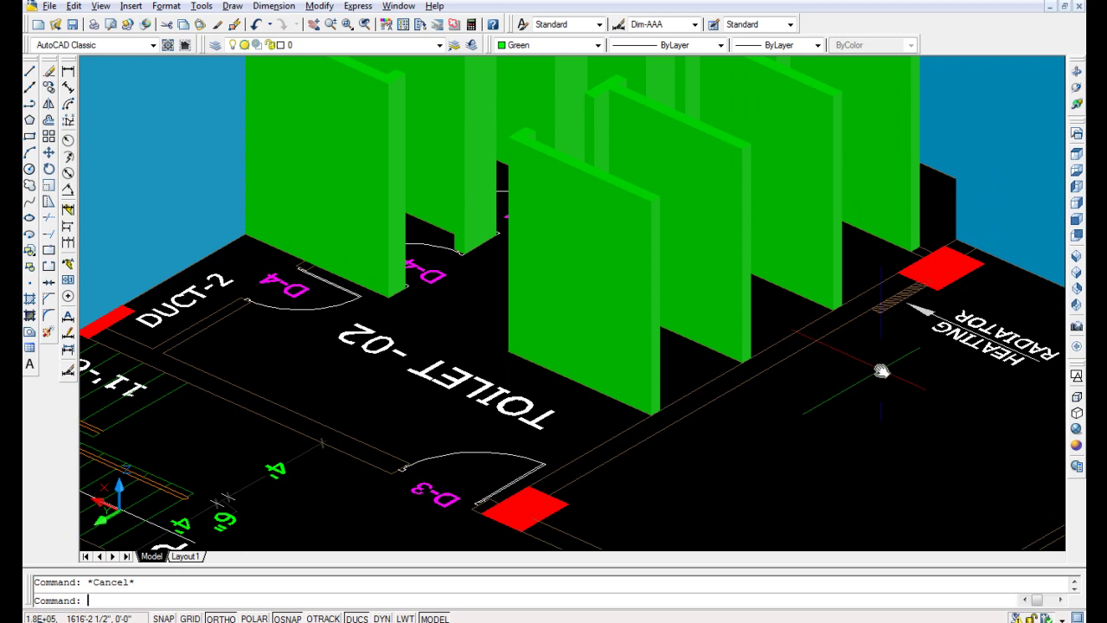
{"action": "scroll", "coordinate": [880, 371], "scroll_direction": "down", "scroll_amount": 2}
{"action": "mouse_move", "coordinate": [818, 390]}
{"action": "middle_mouse_down", "text": "shift"}
{"action": "mouse_move", "coordinate": [830, 396]}
{"action": "mouse_move", "coordinate": [707, 396]}
{"action": "middle_mouse_up", "text": "shift"}
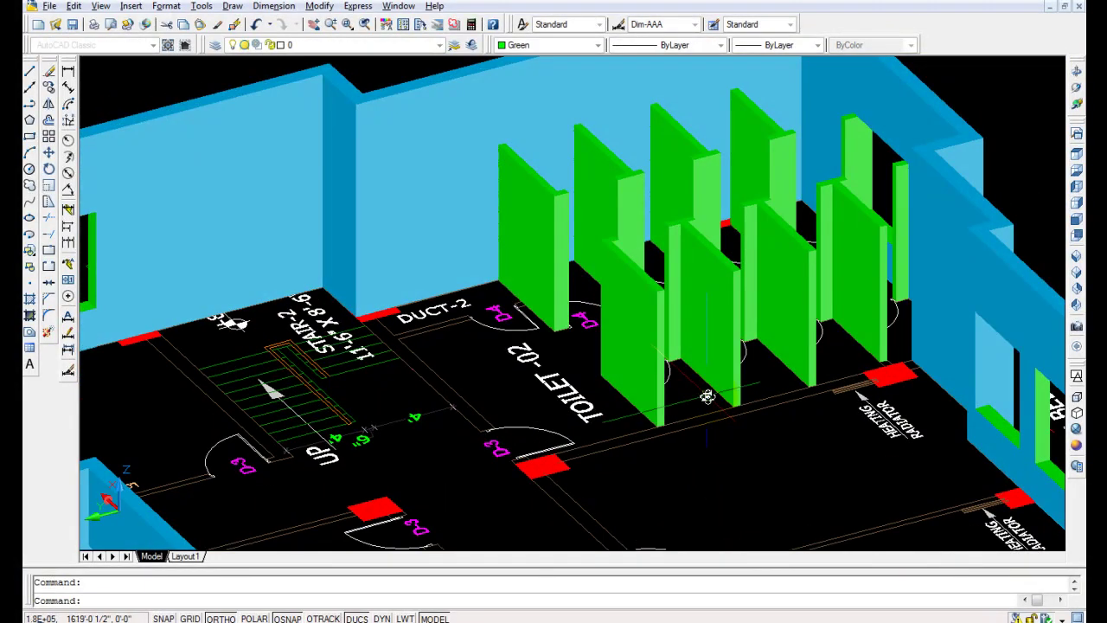
{"action": "scroll", "coordinate": [926, 388], "scroll_direction": "up", "scroll_amount": 3}
{"action": "middle_click_drag", "start_coordinate": [927, 388], "coordinate": [974, 316]}
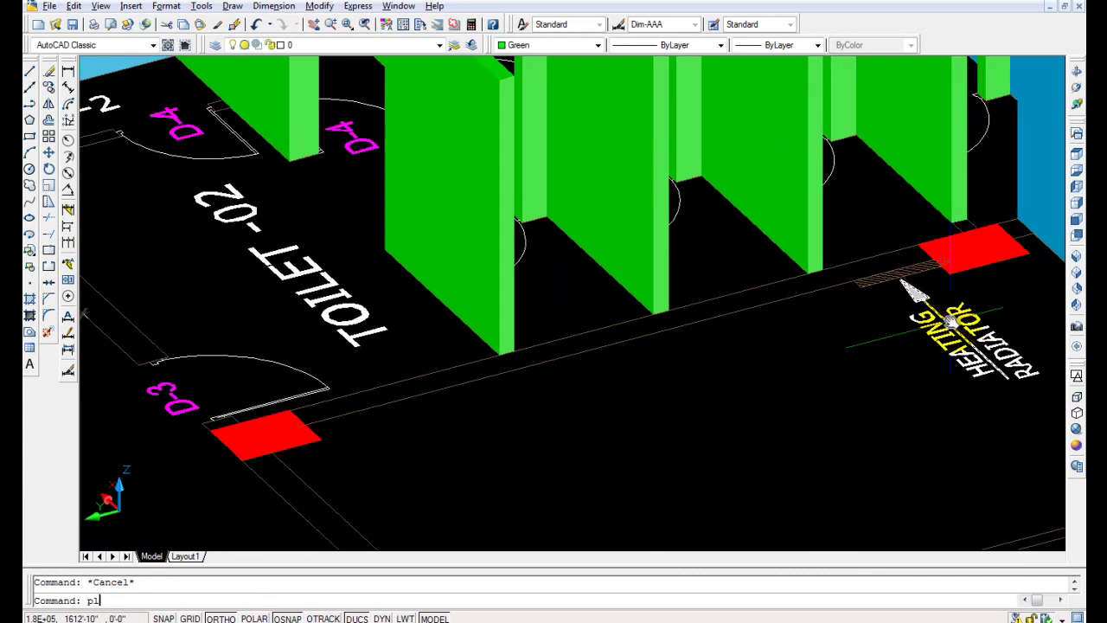
Begin a polyline near the radiator corner and D-3 door, then abandon it.
{"action": "key", "text": "Return"}
{"action": "left_click", "coordinate": [1035, 231]}
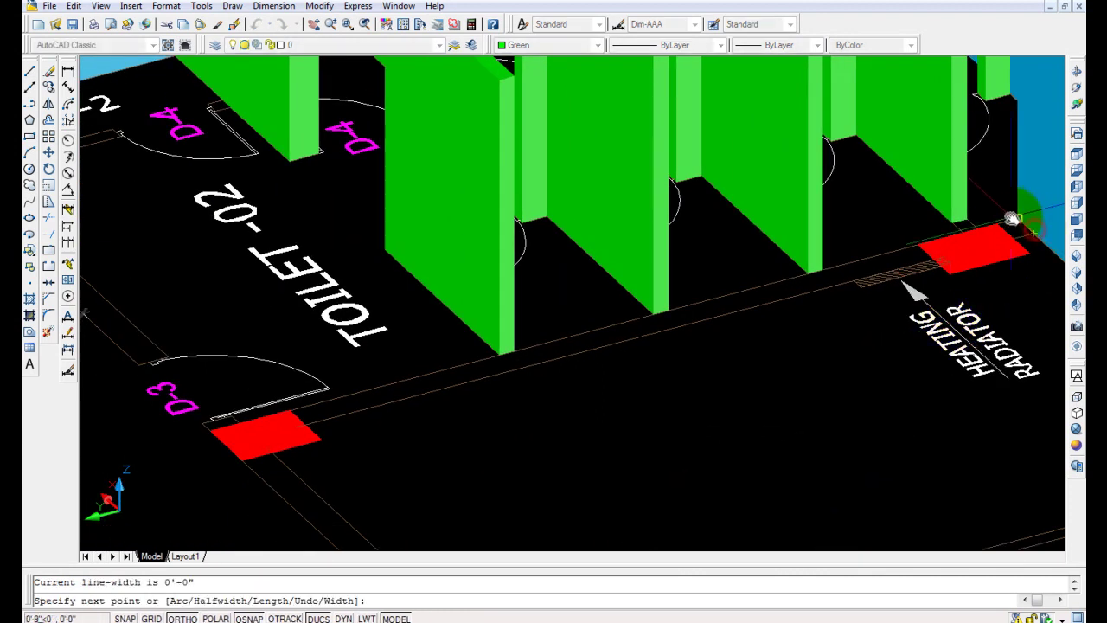
{"action": "left_click", "coordinate": [1014, 220]}
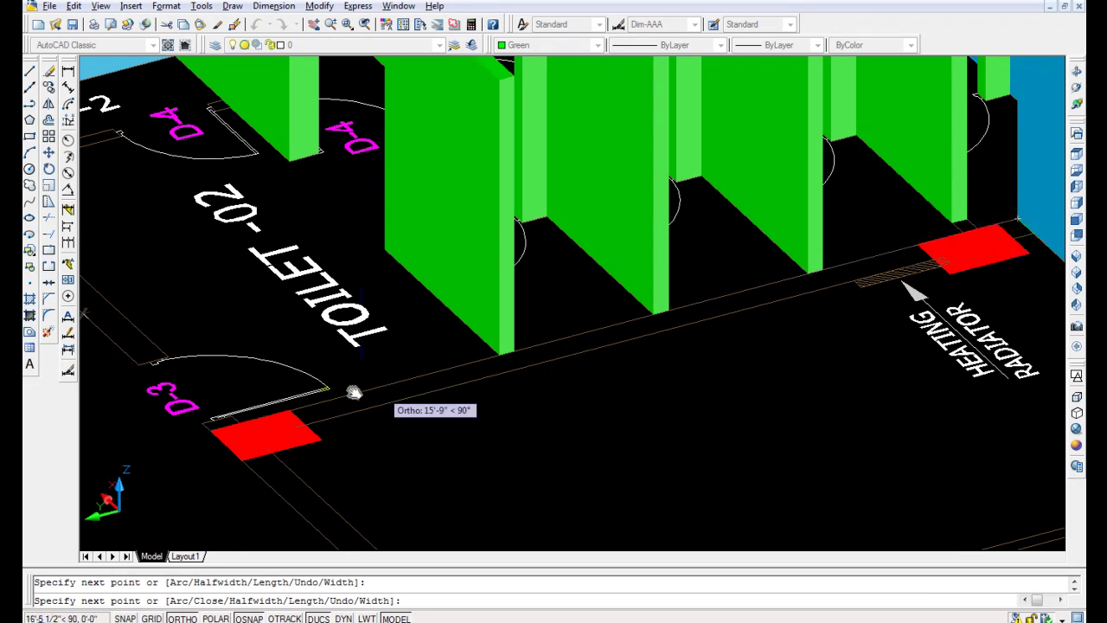
{"action": "scroll", "coordinate": [210, 433], "scroll_direction": "up", "scroll_amount": 2}
{"action": "scroll", "coordinate": [221, 437], "scroll_direction": "up", "scroll_amount": 1}
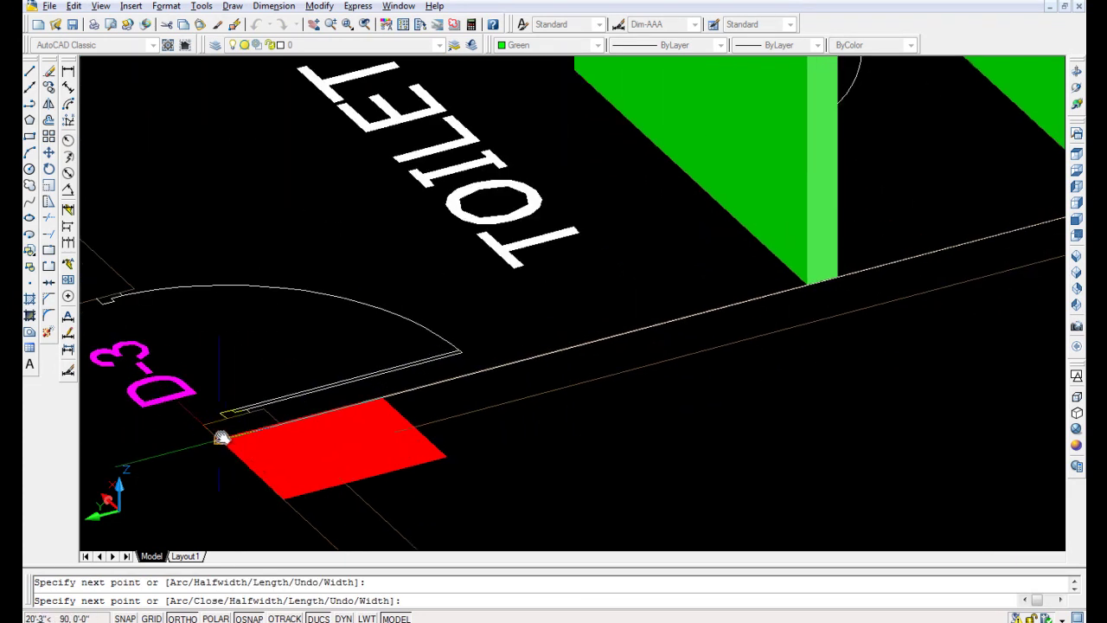
{"action": "key", "text": "Escape"}
{"action": "scroll", "coordinate": [221, 437], "scroll_direction": "down", "scroll_amount": 3}
{"action": "middle_click_drag", "start_coordinate": [264, 425], "coordinate": [456, 451]}
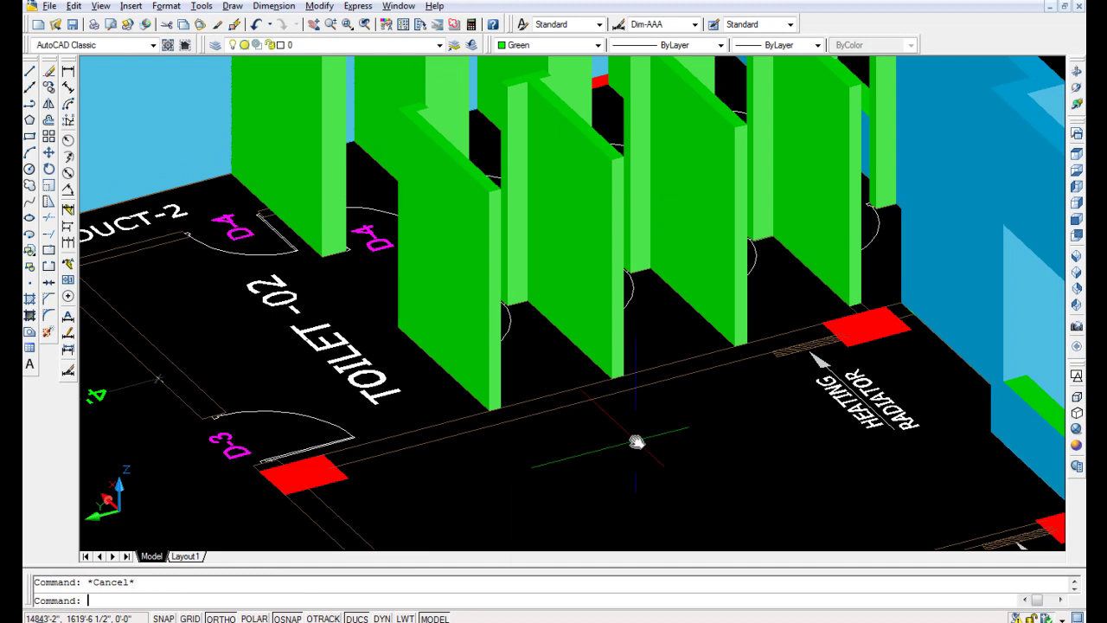
Trace a polyline from the radiator corner past the D-3 door to the DUCT-2 wall end.
{"action": "type", "text": "pl"}
{"action": "key", "text": "Return"}
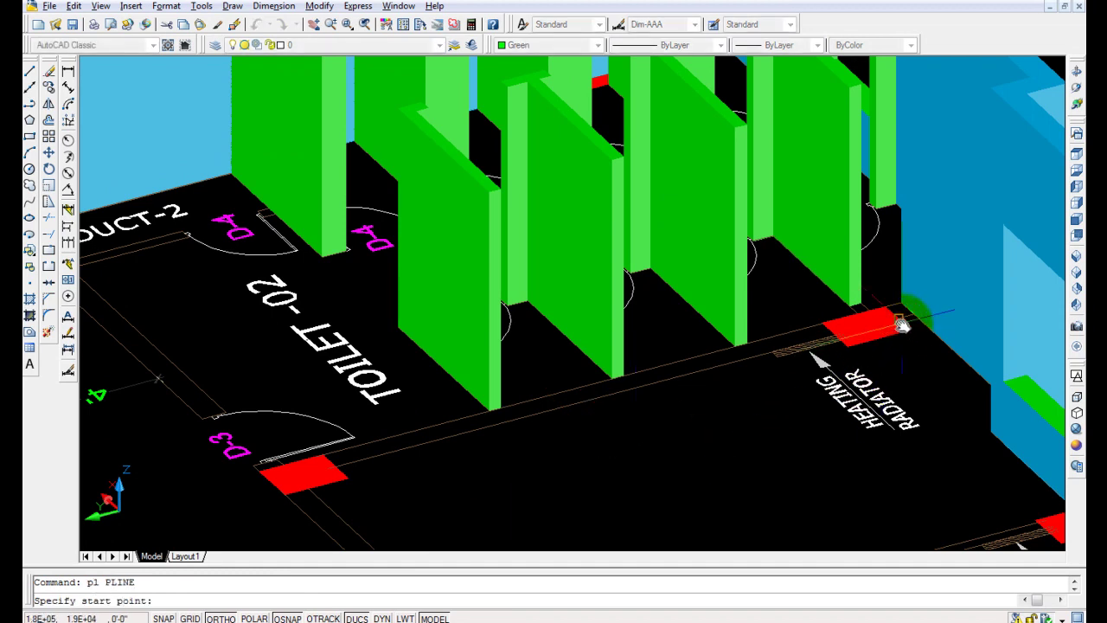
{"action": "scroll", "coordinate": [901, 324], "scroll_direction": "up", "scroll_amount": 3}
{"action": "left_click", "coordinate": [900, 286]}
{"action": "scroll", "coordinate": [689, 396], "scroll_direction": "down", "scroll_amount": 3}
{"action": "scroll", "coordinate": [351, 430], "scroll_direction": "down", "scroll_amount": 2}
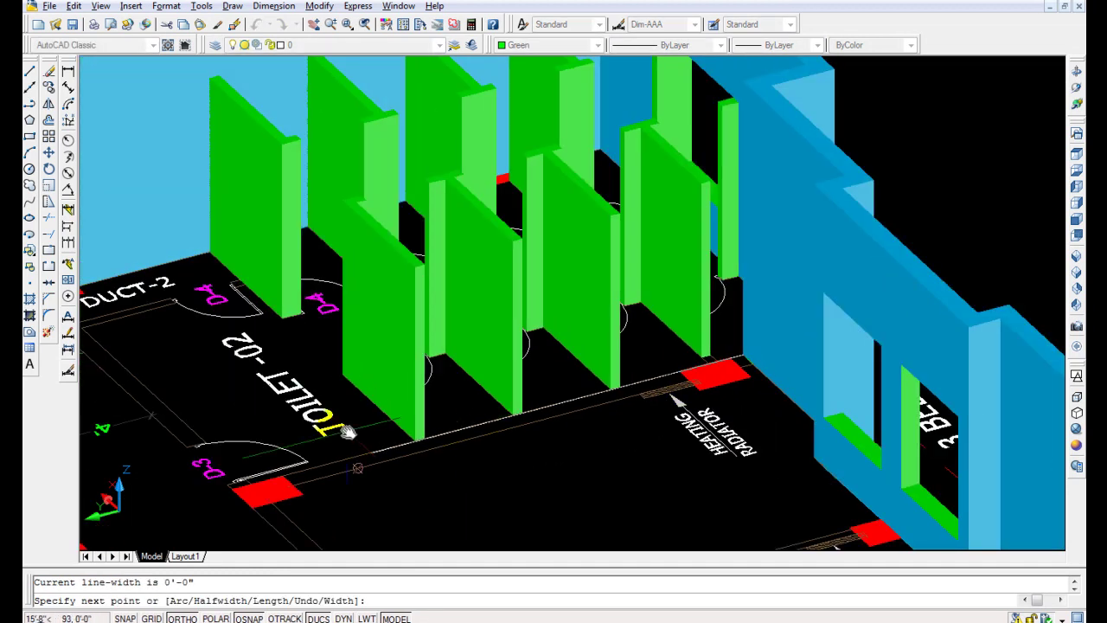
{"action": "scroll", "coordinate": [423, 467], "scroll_direction": "up", "scroll_amount": 3}
{"action": "scroll", "coordinate": [452, 453], "scroll_direction": "up", "scroll_amount": 3}
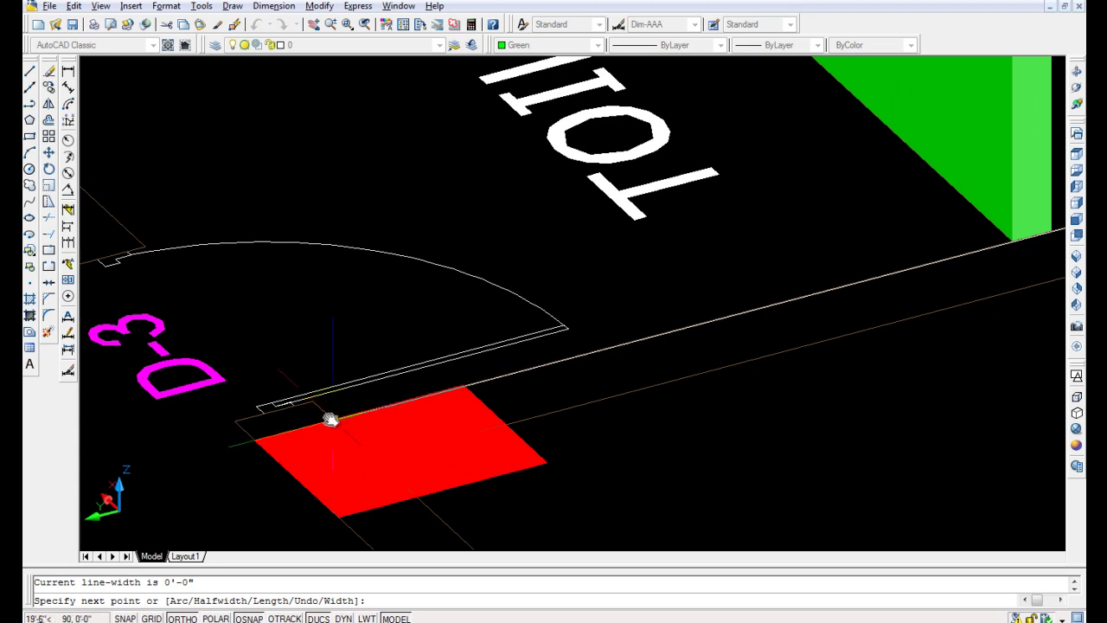
{"action": "left_click", "coordinate": [331, 420]}
{"action": "scroll", "coordinate": [329, 421], "scroll_direction": "down", "scroll_amount": 2}
{"action": "scroll", "coordinate": [235, 314], "scroll_direction": "down", "scroll_amount": 3}
{"action": "scroll", "coordinate": [143, 242], "scroll_direction": "up", "scroll_amount": 2}
{"action": "scroll", "coordinate": [273, 265], "scroll_direction": "up", "scroll_amount": 2}
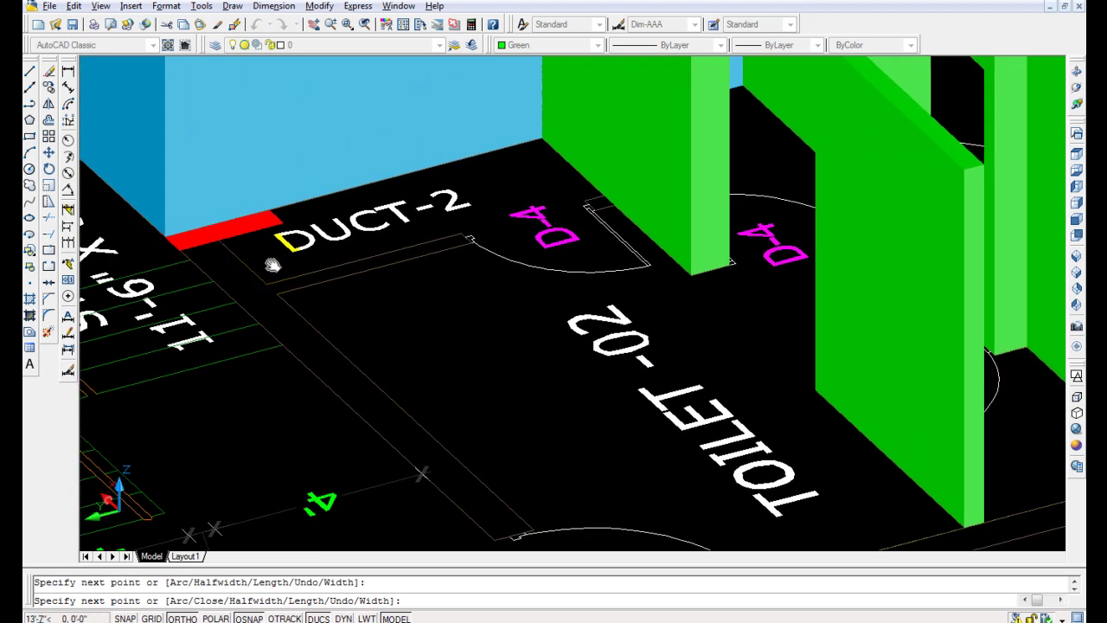
{"action": "scroll", "coordinate": [273, 266], "scroll_direction": "up", "scroll_amount": 3}
{"action": "left_click", "coordinate": [226, 235]}
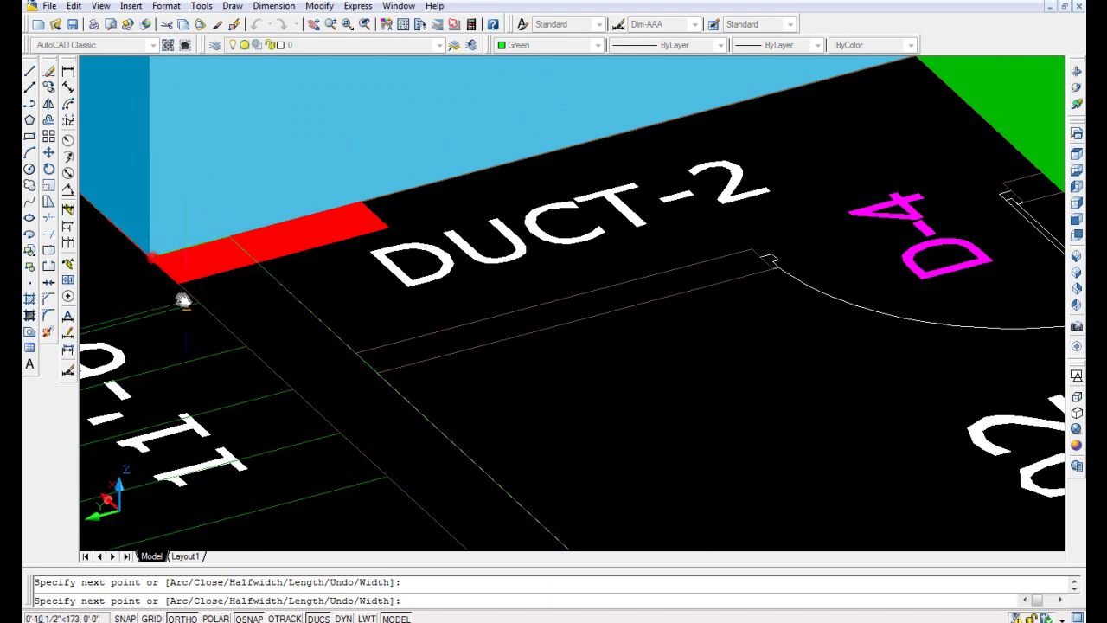
Pan along the traced outline from the D-3 door to the radiator end, then end it.
{"action": "scroll", "coordinate": [259, 364], "scroll_direction": "down", "scroll_amount": 3}
{"action": "middle_click_drag", "start_coordinate": [358, 437], "coordinate": [364, 322]}
{"action": "scroll", "coordinate": [474, 401], "scroll_direction": "down", "scroll_amount": 1}
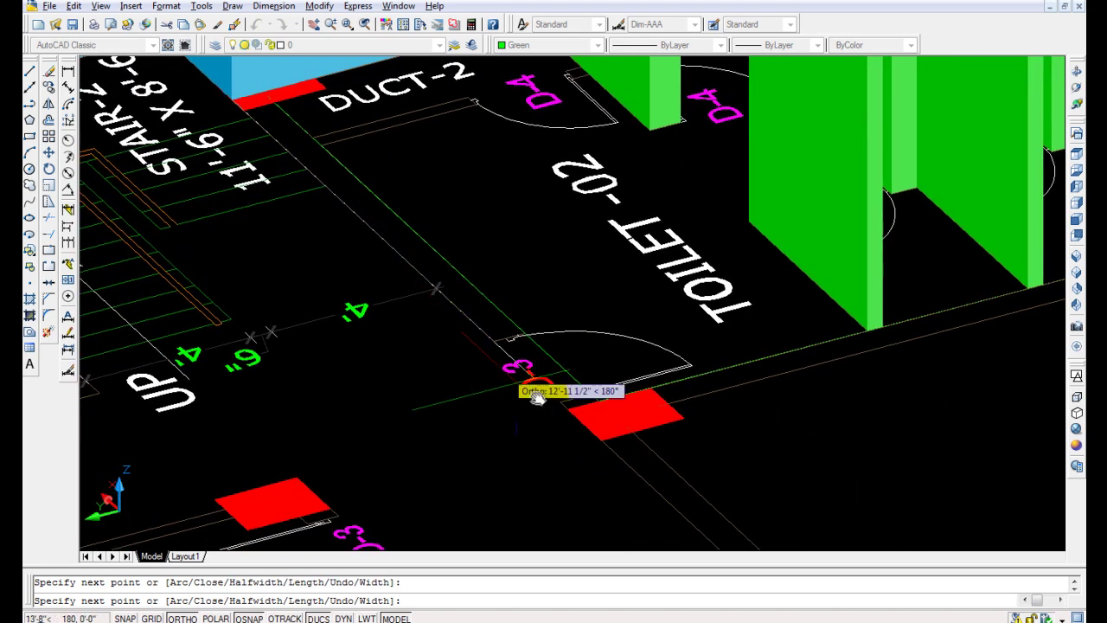
{"action": "scroll", "coordinate": [579, 424], "scroll_direction": "up", "scroll_amount": 3}
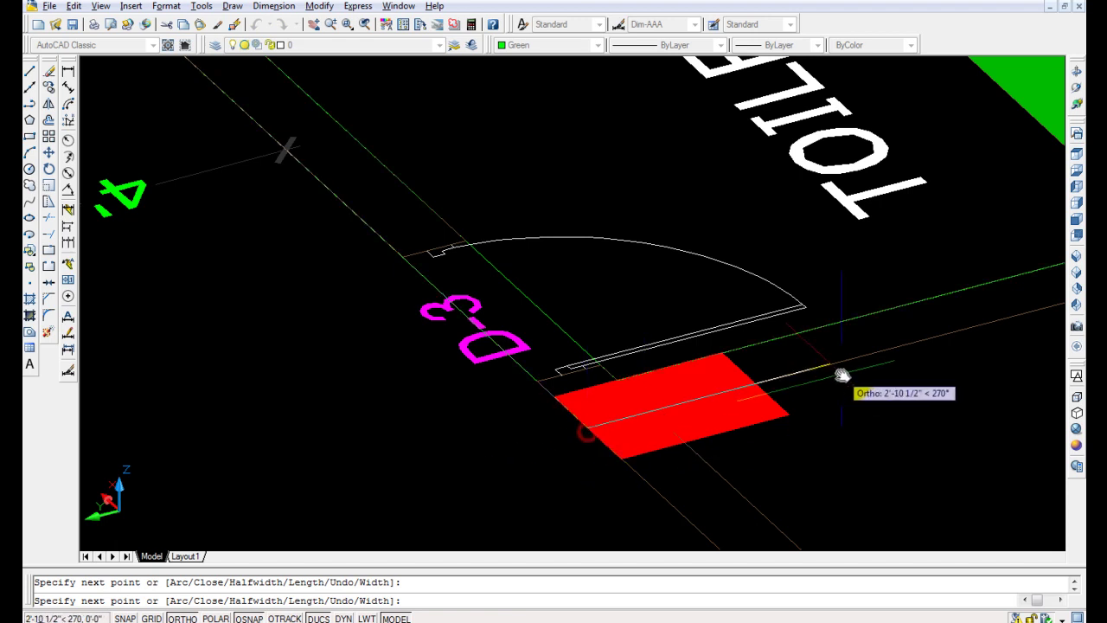
{"action": "scroll", "coordinate": [922, 366], "scroll_direction": "down", "scroll_amount": 3}
{"action": "mouse_move", "coordinate": [922, 366]}
{"action": "middle_mouse_down"}
{"action": "mouse_move", "coordinate": [811, 428]}
{"action": "mouse_move", "coordinate": [592, 433]}
{"action": "middle_mouse_up"}
{"action": "scroll", "coordinate": [828, 385], "scroll_direction": "up", "scroll_amount": 3}
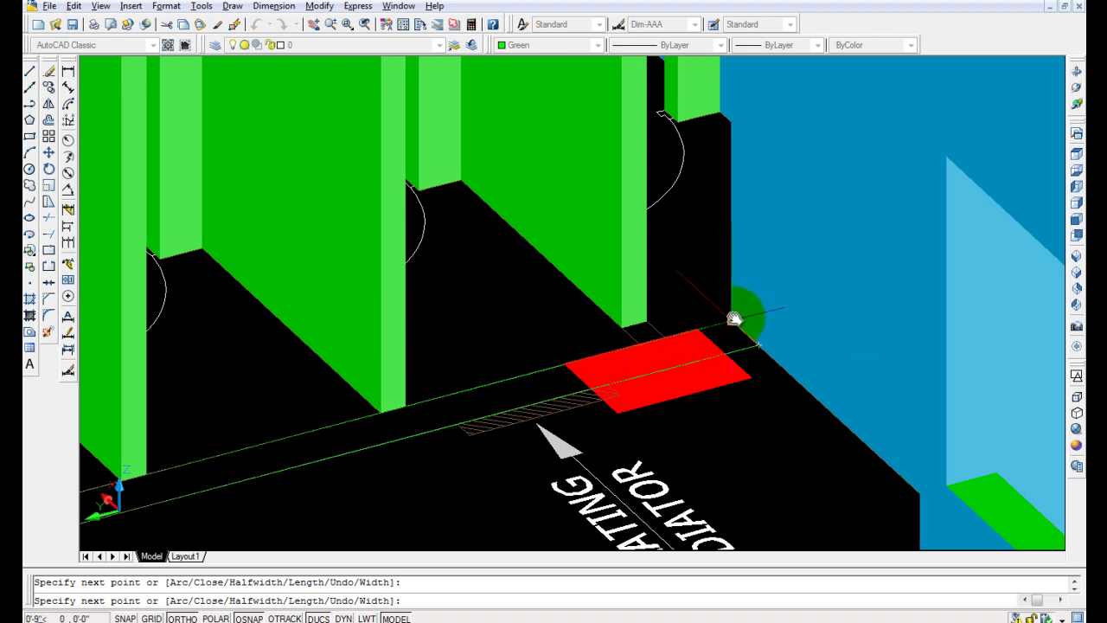
{"action": "scroll", "coordinate": [734, 318], "scroll_direction": "down", "scroll_amount": 1}
{"action": "key", "text": "Escape"}
{"action": "scroll", "coordinate": [742, 321], "scroll_direction": "down", "scroll_amount": 2}
{"action": "middle_click_drag", "start_coordinate": [741, 321], "coordinate": [698, 416]}
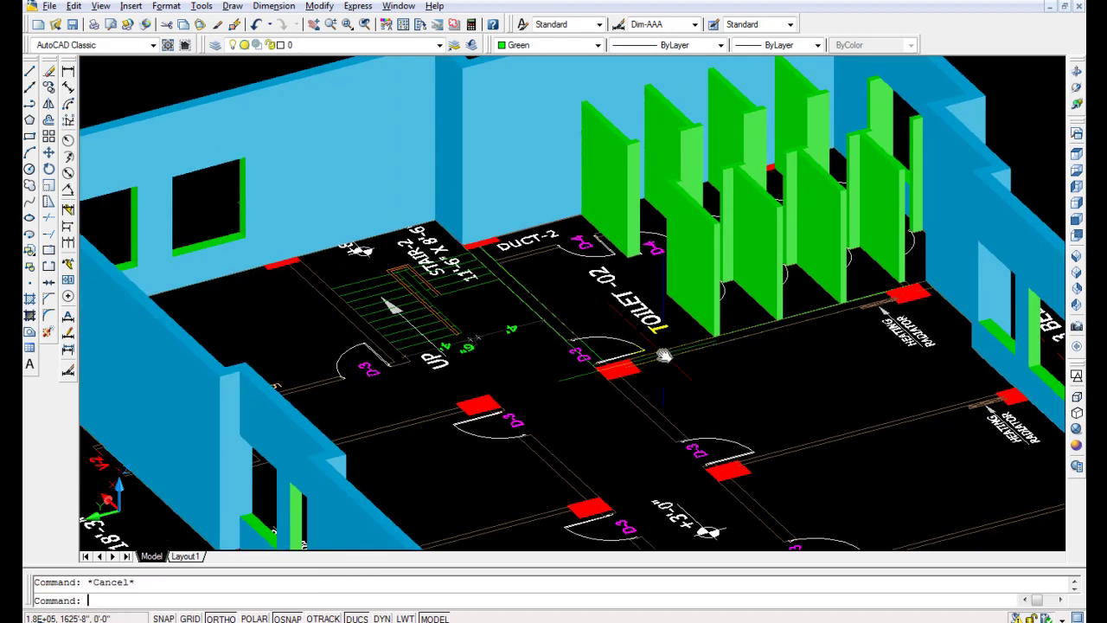
Extrude the toilet outline and pick a point to set its wall height.
{"action": "type", "text": "t"}
{"action": "key", "text": "Return"}
{"action": "left_click", "coordinate": [674, 353]}
{"action": "key", "text": "Return"}
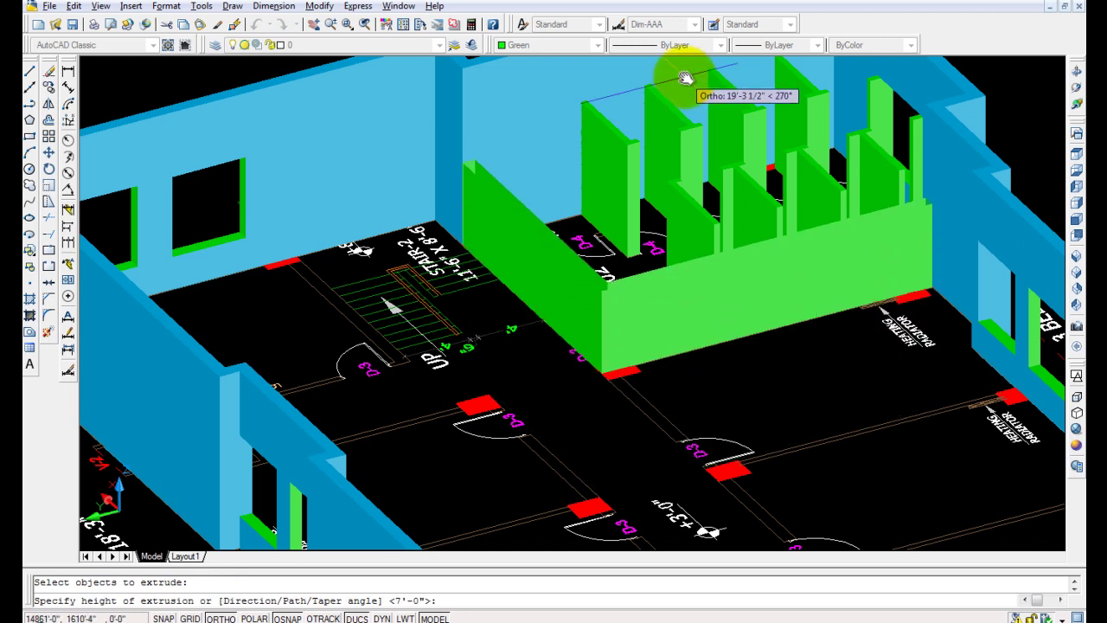
{"action": "left_click", "coordinate": [744, 286]}
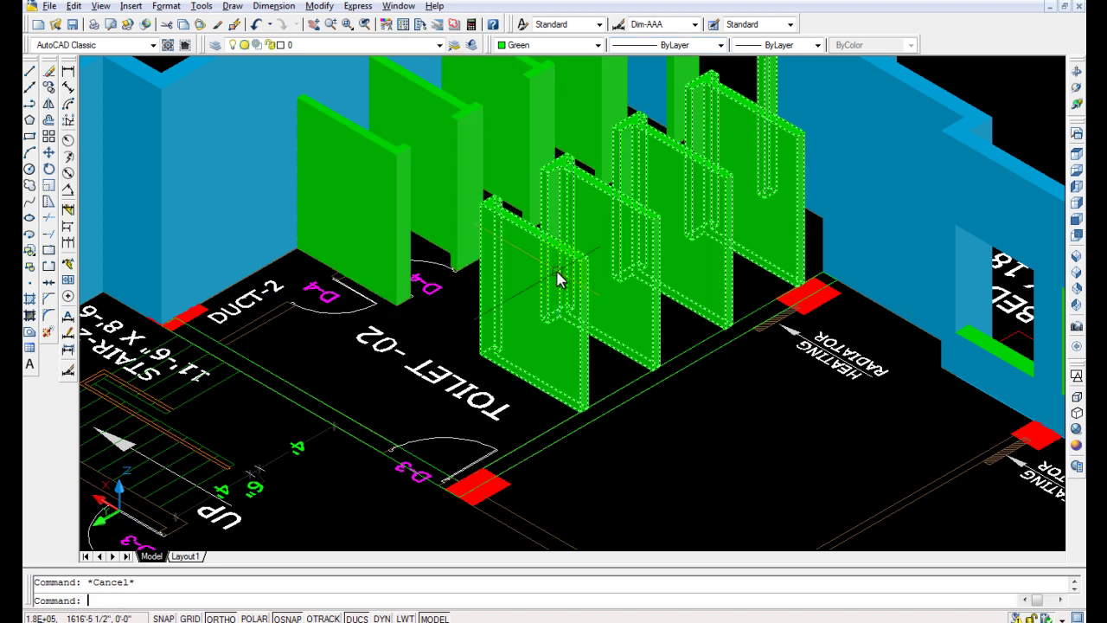
Extrude the TOILET-02 enclosure outline again to an 11' high wall.
{"action": "type", "text": "t"}
{"action": "key", "text": "Return"}
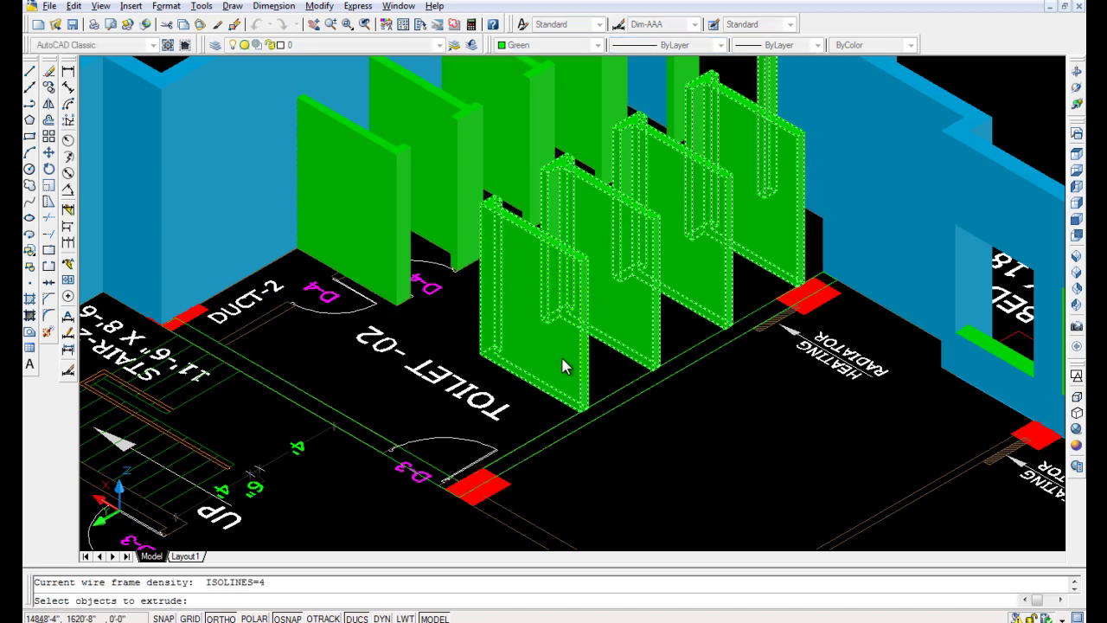
{"action": "left_click", "coordinate": [626, 407]}
{"action": "key", "text": "Return"}
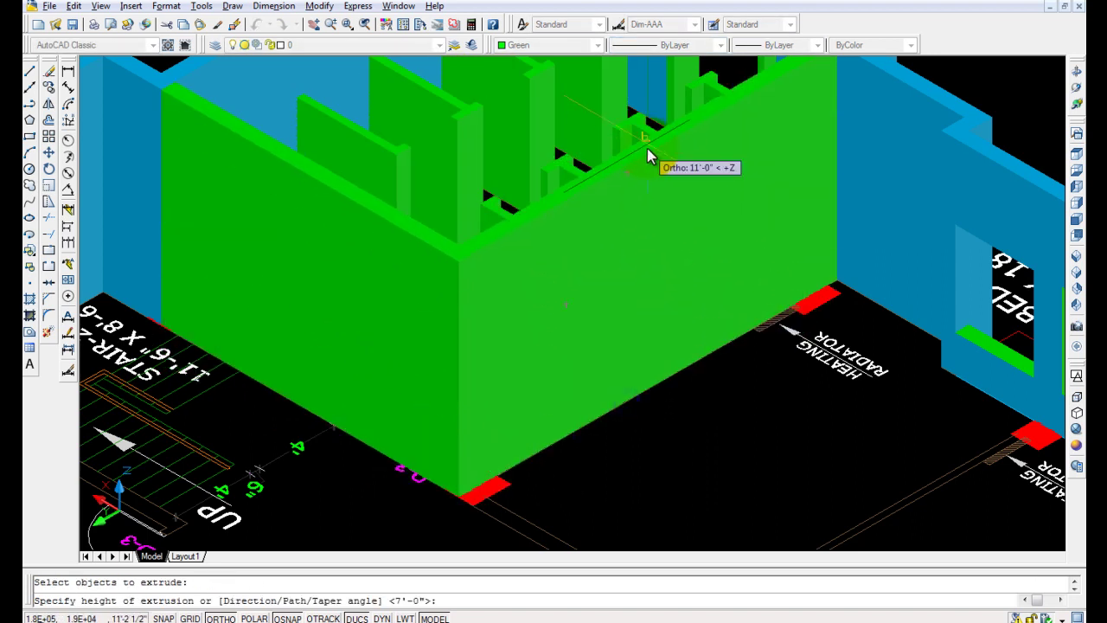
{"action": "scroll", "coordinate": [648, 230], "scroll_direction": "down", "scroll_amount": 2}
{"action": "scroll", "coordinate": [649, 259], "scroll_direction": "up", "scroll_amount": 1}
{"action": "scroll", "coordinate": [658, 218], "scroll_direction": "up", "scroll_amount": 1}
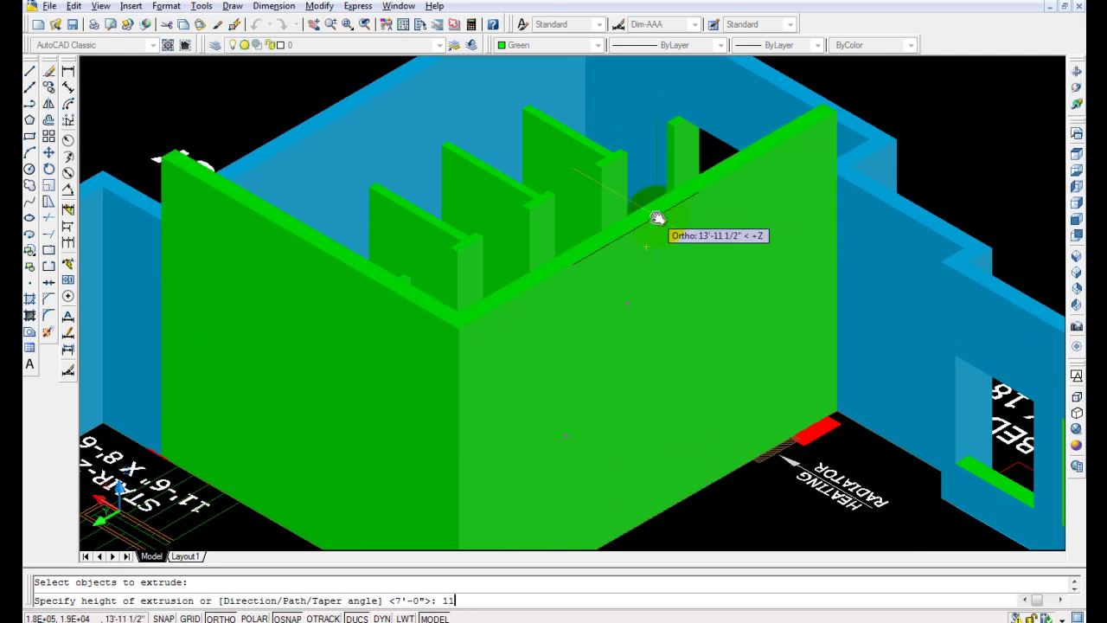
{"action": "middle_click_drag", "start_coordinate": [658, 216], "coordinate": [655, 222]}
{"action": "key", "text": "Escape"}
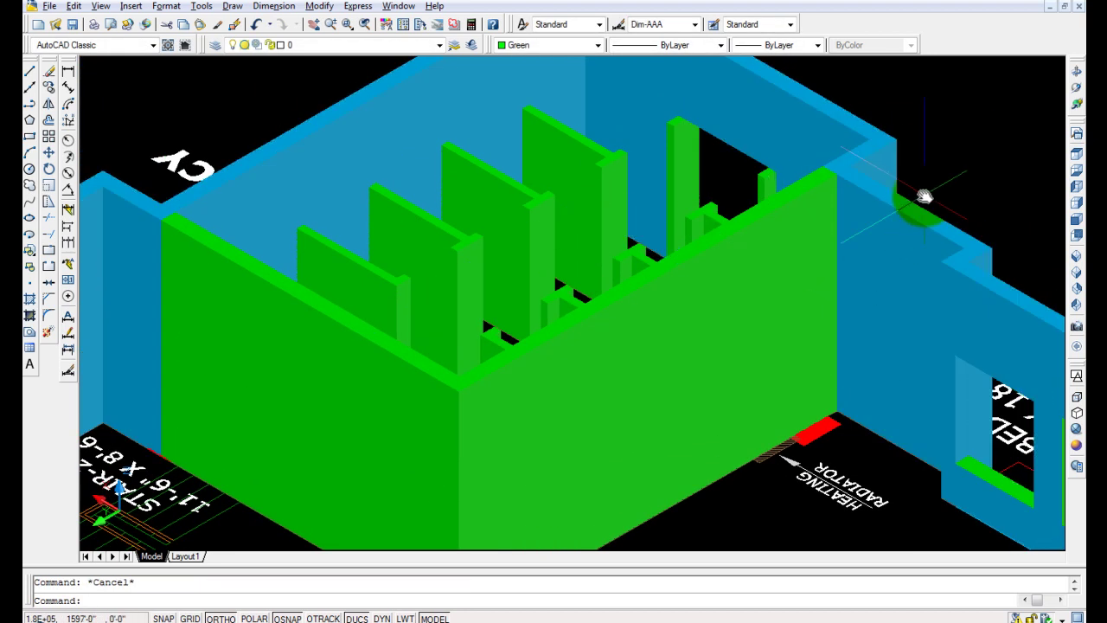
{"action": "middle_click_drag", "start_coordinate": [922, 193], "coordinate": [894, 211]}
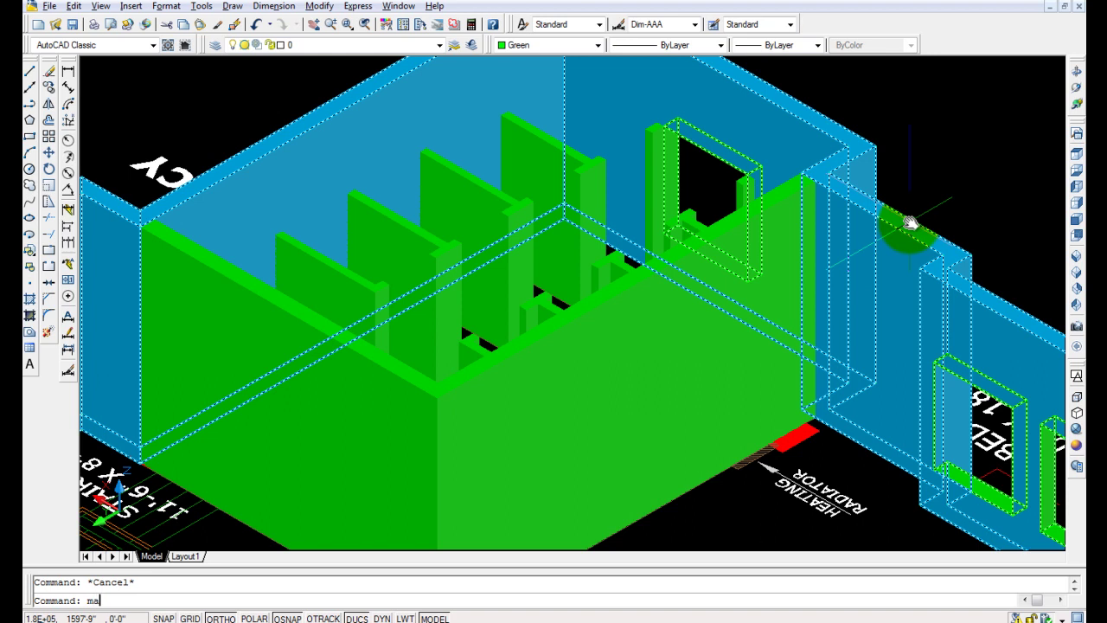
Match the enclosure's properties to a blue outer wall.
{"action": "key", "text": "Return"}
{"action": "left_click", "coordinate": [869, 143]}
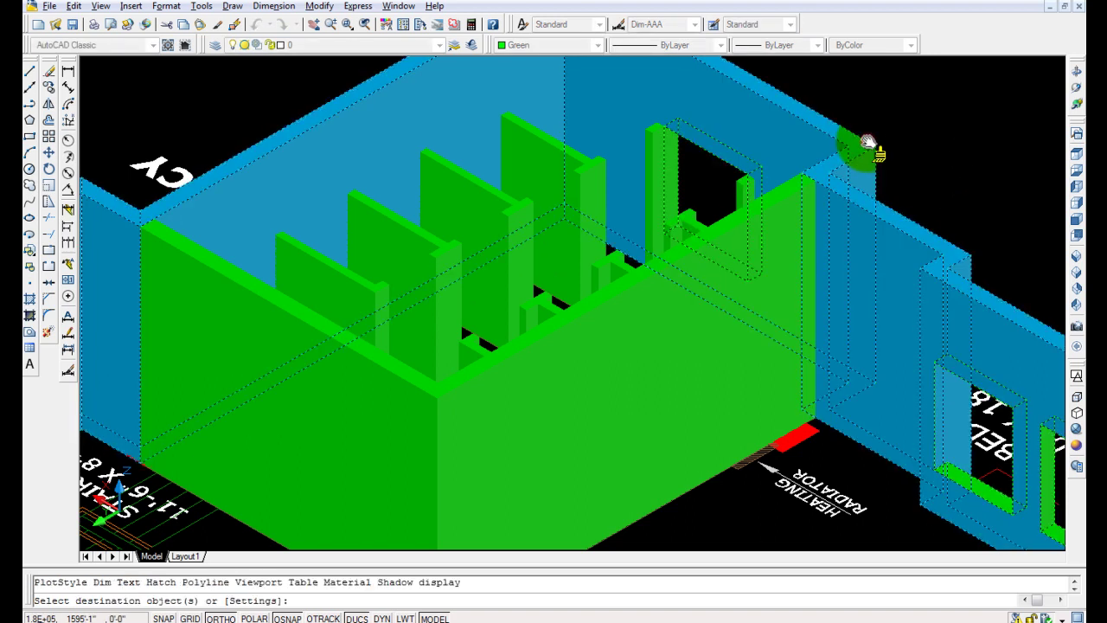
{"action": "left_click", "coordinate": [436, 400]}
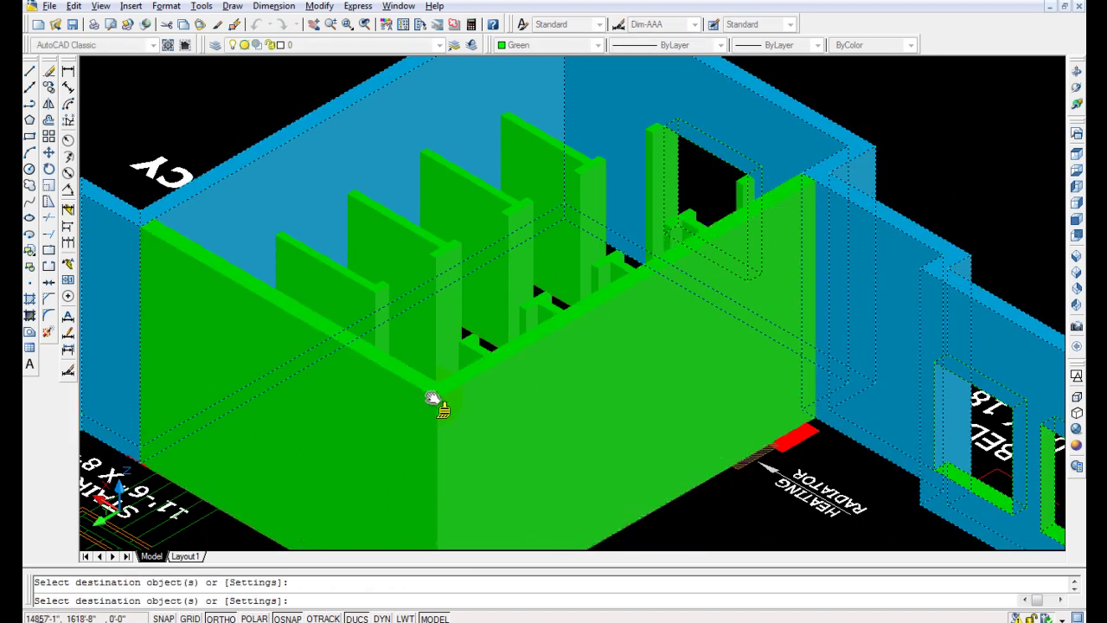
{"action": "key", "text": "Return"}
{"action": "key", "text": "Escape"}
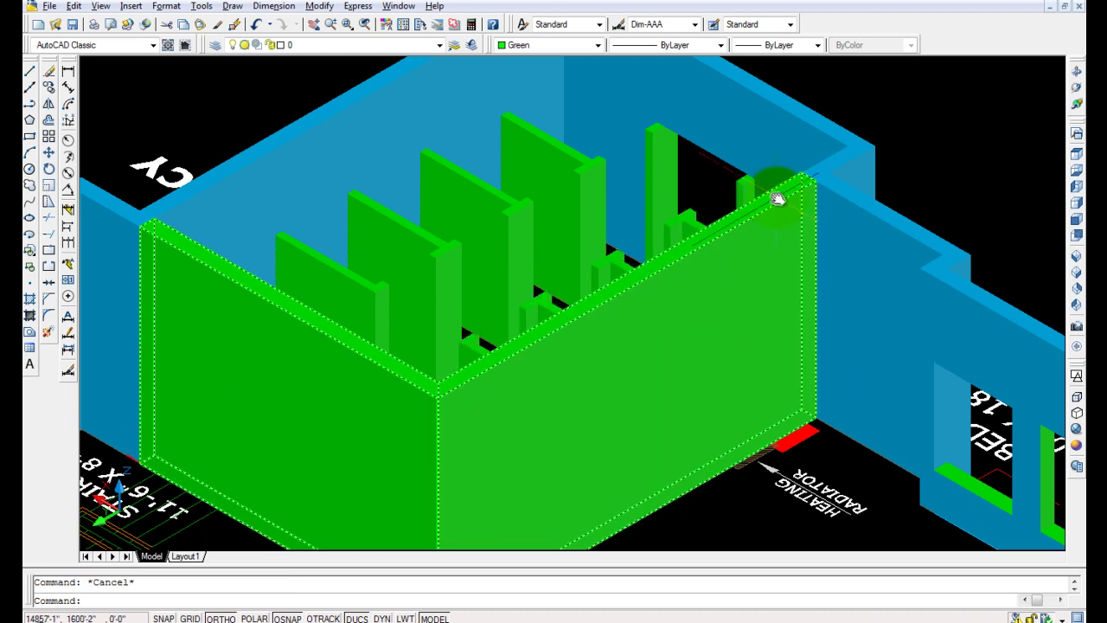
Set two green enclosure walls to Cyan from the Color Control list.
{"action": "left_click", "coordinate": [783, 203]}
{"action": "left_click", "coordinate": [623, 130]}
{"action": "left_click", "coordinate": [564, 45]}
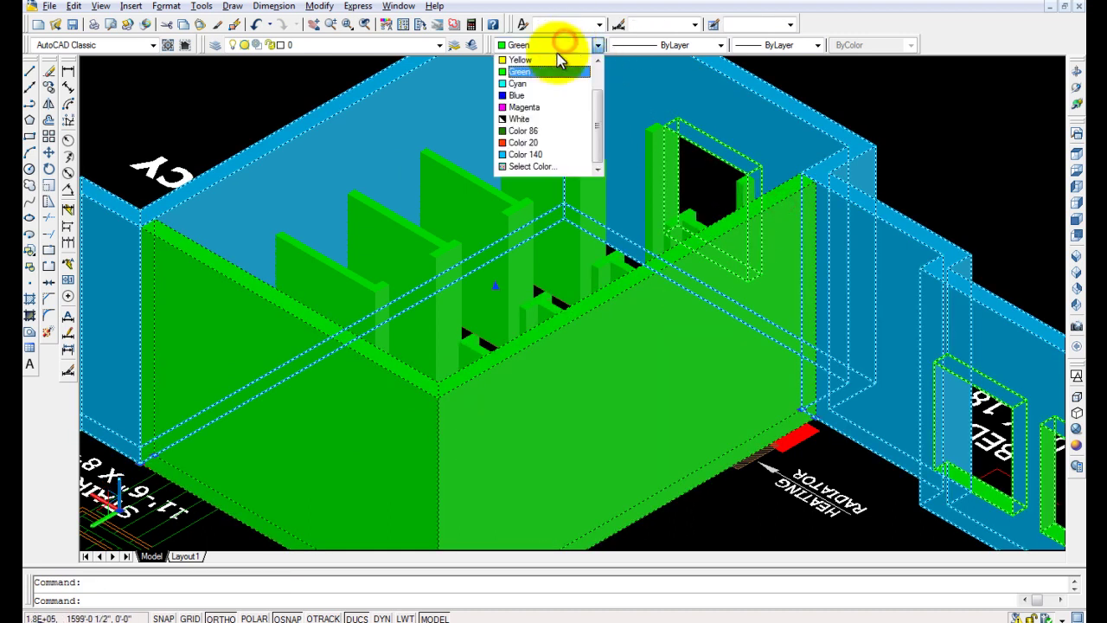
{"action": "left_click", "coordinate": [528, 83]}
{"action": "key", "text": "Escape"}
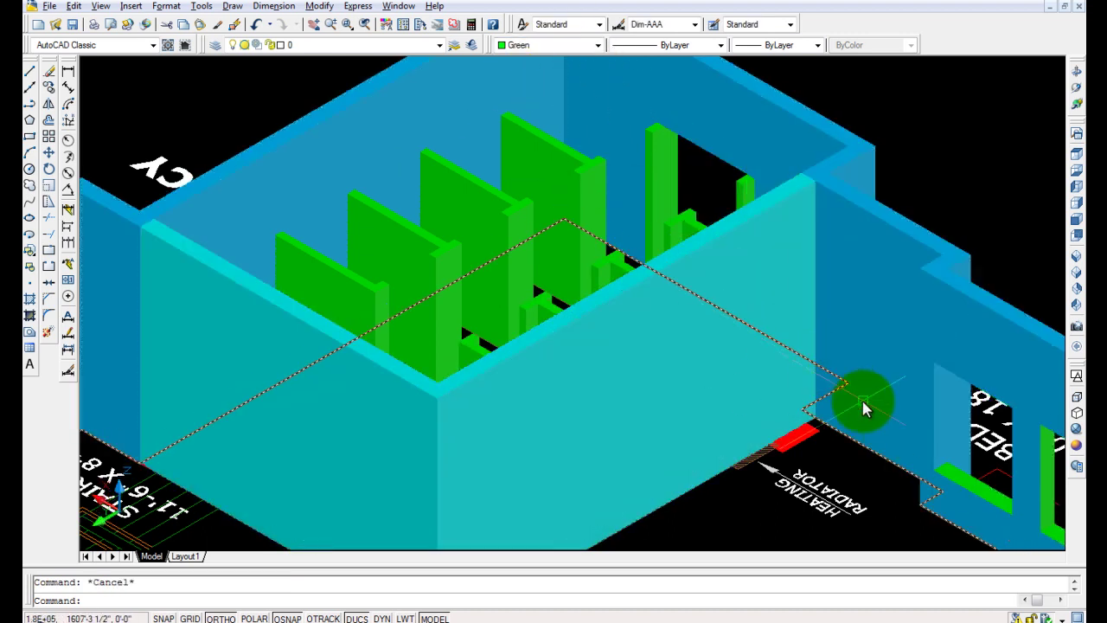
Recolour the front enclosure walls to Color 140.
{"action": "left_click", "coordinate": [741, 234]}
{"action": "left_click", "coordinate": [741, 232]}
{"action": "left_click", "coordinate": [519, 45]}
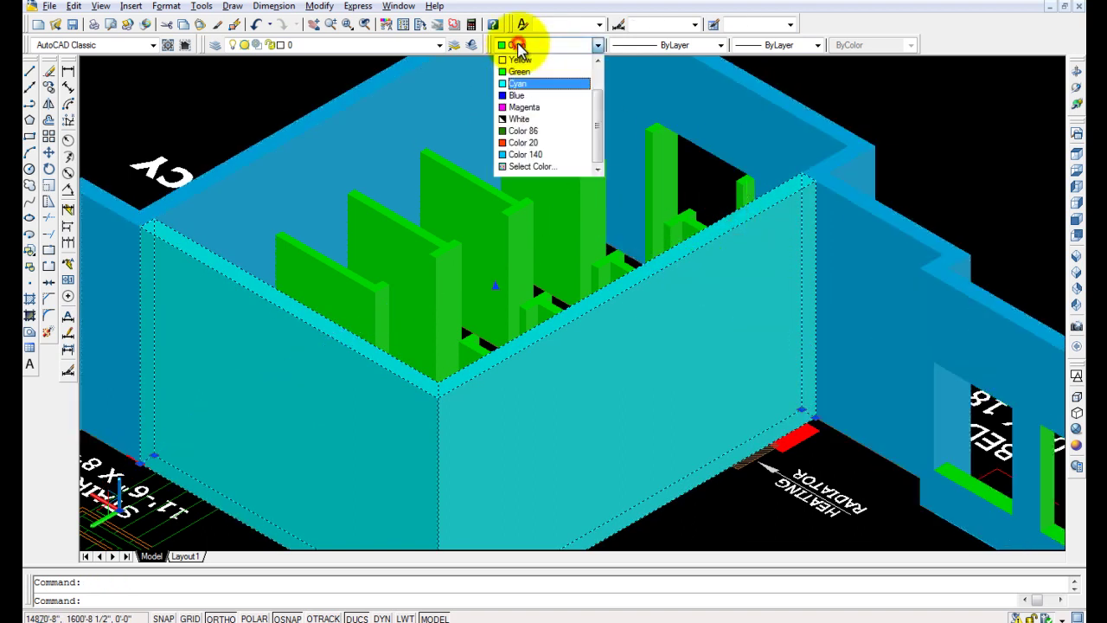
{"action": "left_click", "coordinate": [525, 154]}
{"action": "key", "text": "Escape"}
{"action": "scroll", "coordinate": [828, 355], "scroll_direction": "down", "scroll_amount": 3}
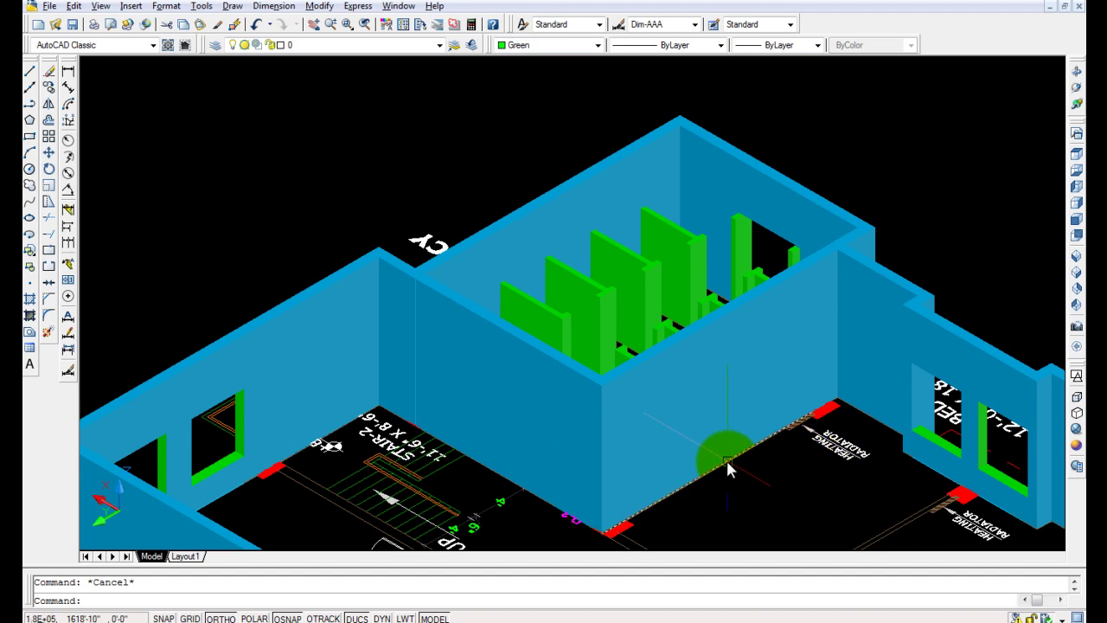
Switch to 2D Wireframe and zoom in on the D-3 door position.
{"action": "middle_click_drag", "start_coordinate": [689, 444], "coordinate": [694, 344]}
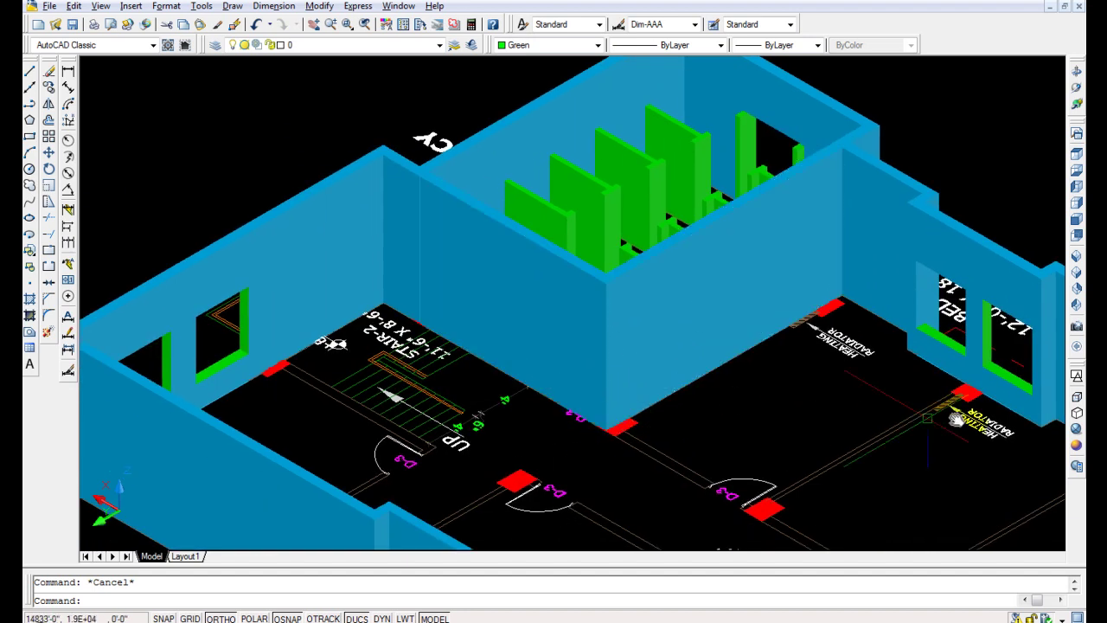
{"action": "left_click", "coordinate": [1029, 394]}
{"action": "left_click", "coordinate": [1077, 375]}
{"action": "scroll", "coordinate": [583, 437], "scroll_direction": "up", "scroll_amount": 5}
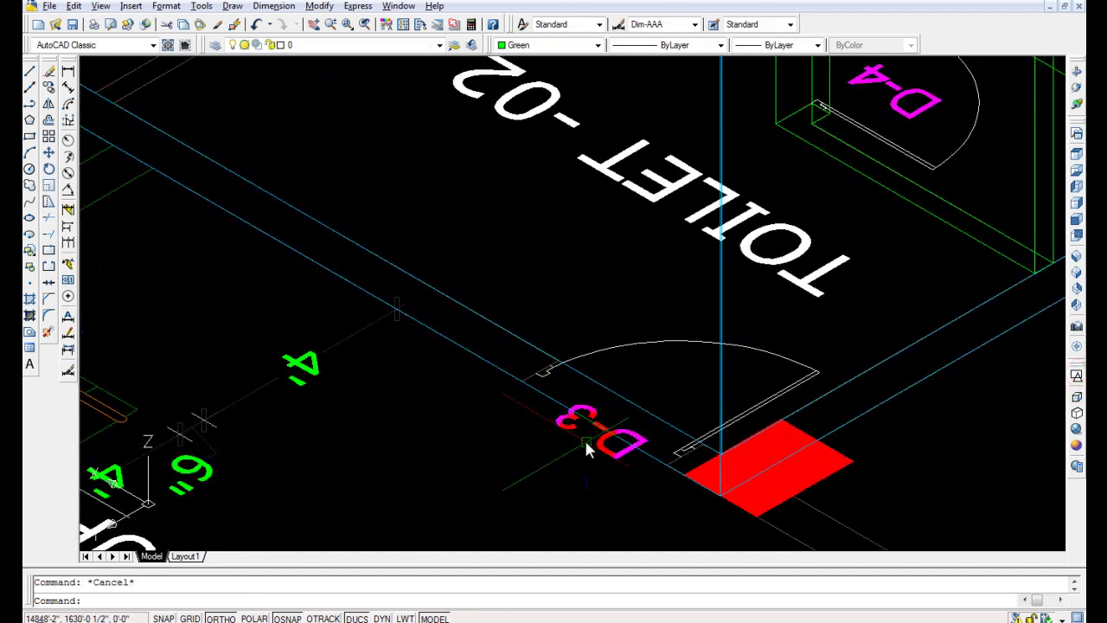
{"action": "middle_click_drag", "start_coordinate": [583, 438], "coordinate": [593, 364]}
{"action": "scroll", "coordinate": [635, 348], "scroll_direction": "up", "scroll_amount": 3}
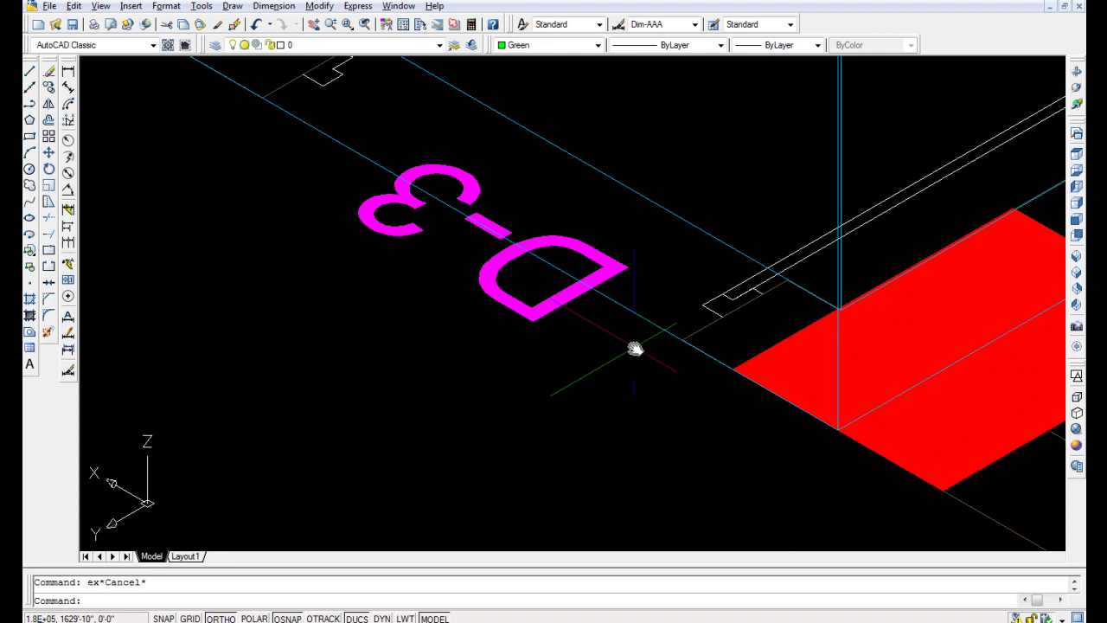
Draw a 7' high box across the D-3 doorway, then restore shaded display.
{"action": "type", "text": "box"}
{"action": "key", "text": "Return"}
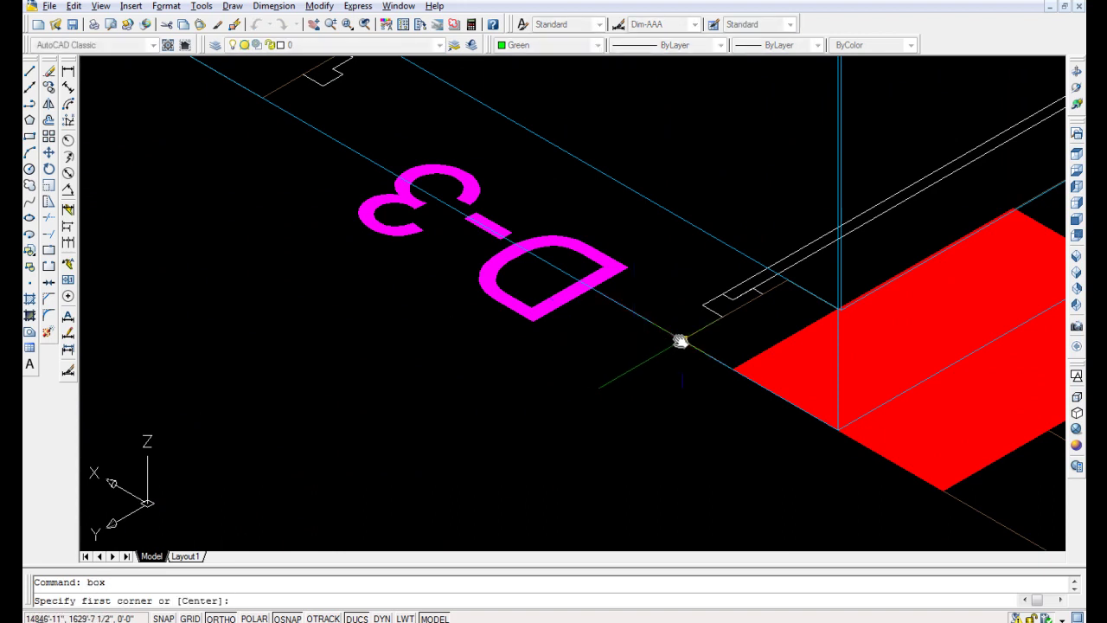
{"action": "scroll", "coordinate": [630, 340], "scroll_direction": "up", "scroll_amount": 3}
{"action": "scroll", "coordinate": [496, 230], "scroll_direction": "up", "scroll_amount": 3}
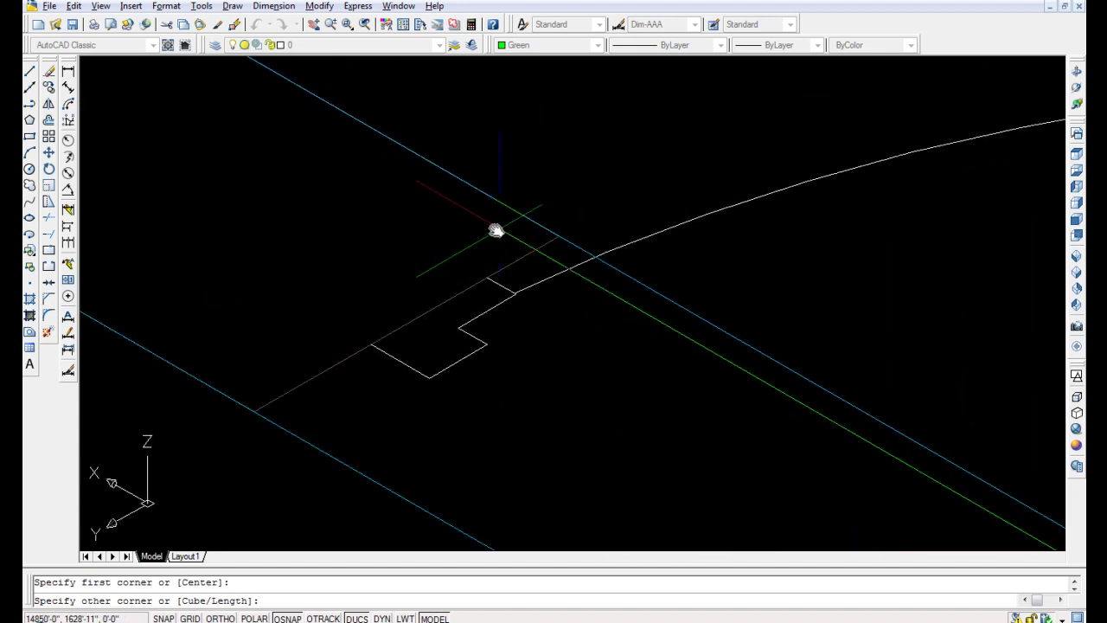
{"action": "left_click", "coordinate": [558, 238]}
{"action": "scroll", "coordinate": [558, 239], "scroll_direction": "down", "scroll_amount": 3}
{"action": "scroll", "coordinate": [557, 239], "scroll_direction": "down", "scroll_amount": 2}
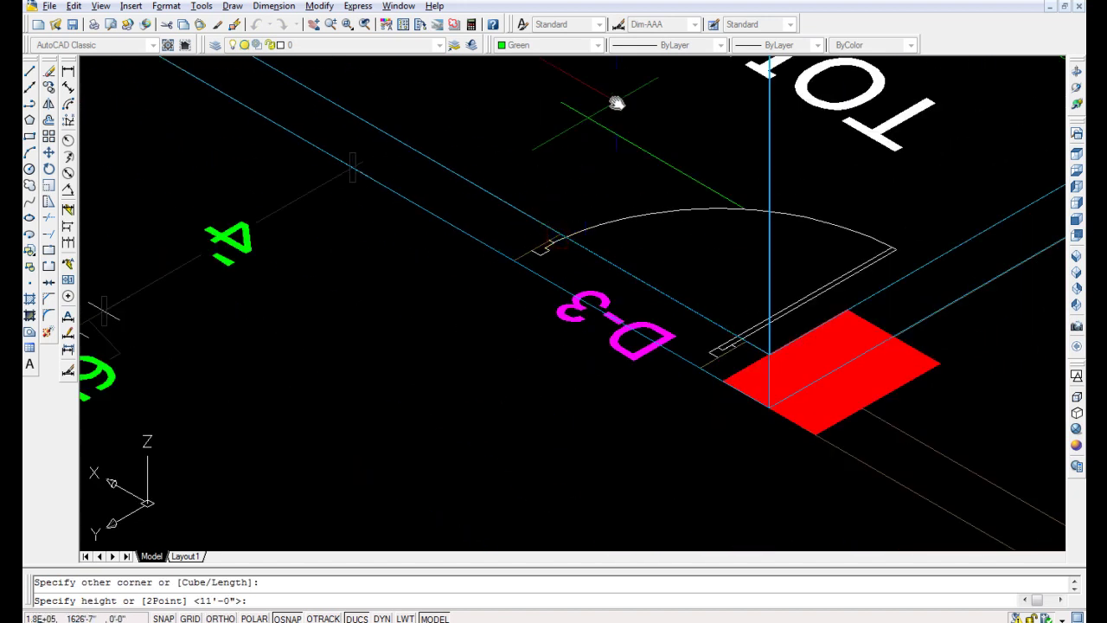
{"action": "type", "text": "'"}
{"action": "key", "text": "Return"}
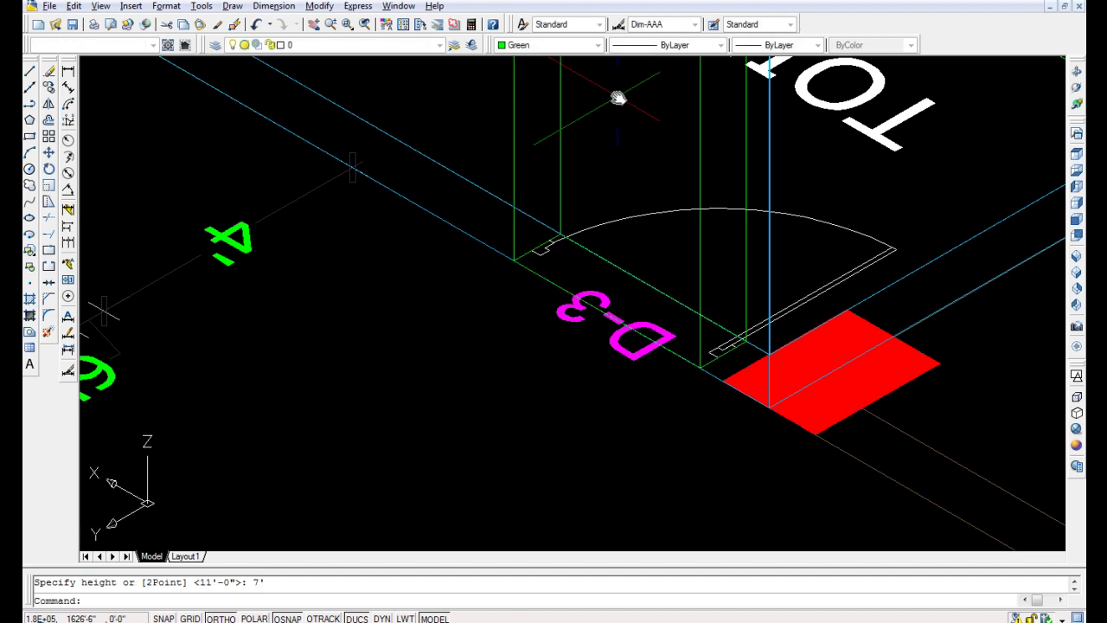
{"action": "scroll", "coordinate": [672, 361], "scroll_direction": "down", "scroll_amount": 3}
{"action": "scroll", "coordinate": [677, 455], "scroll_direction": "down", "scroll_amount": 2}
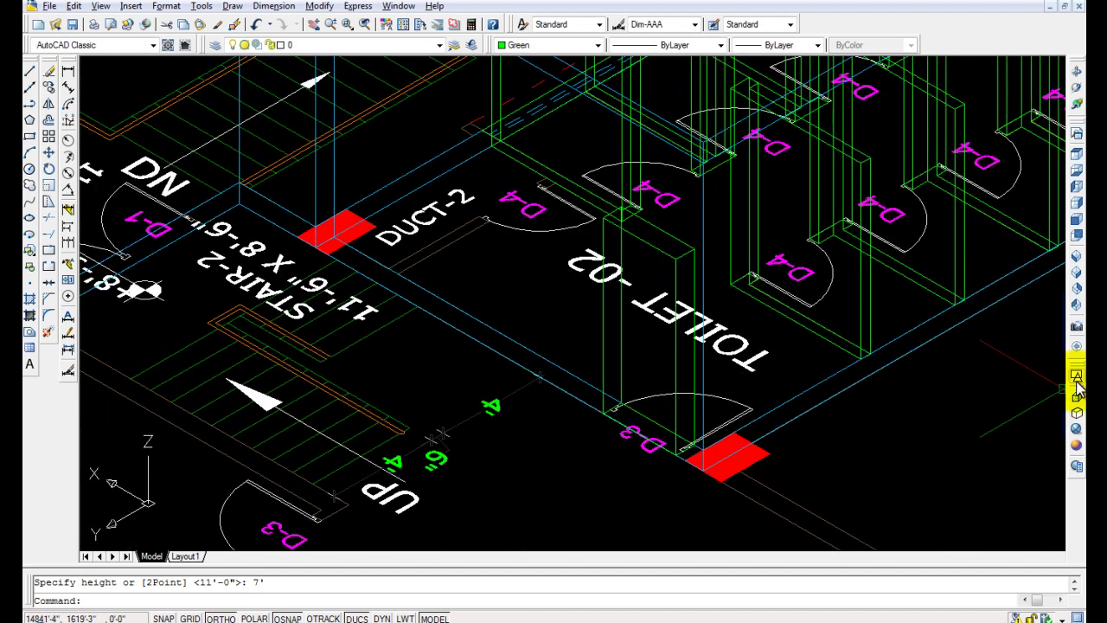
{"action": "left_click", "coordinate": [1077, 429]}
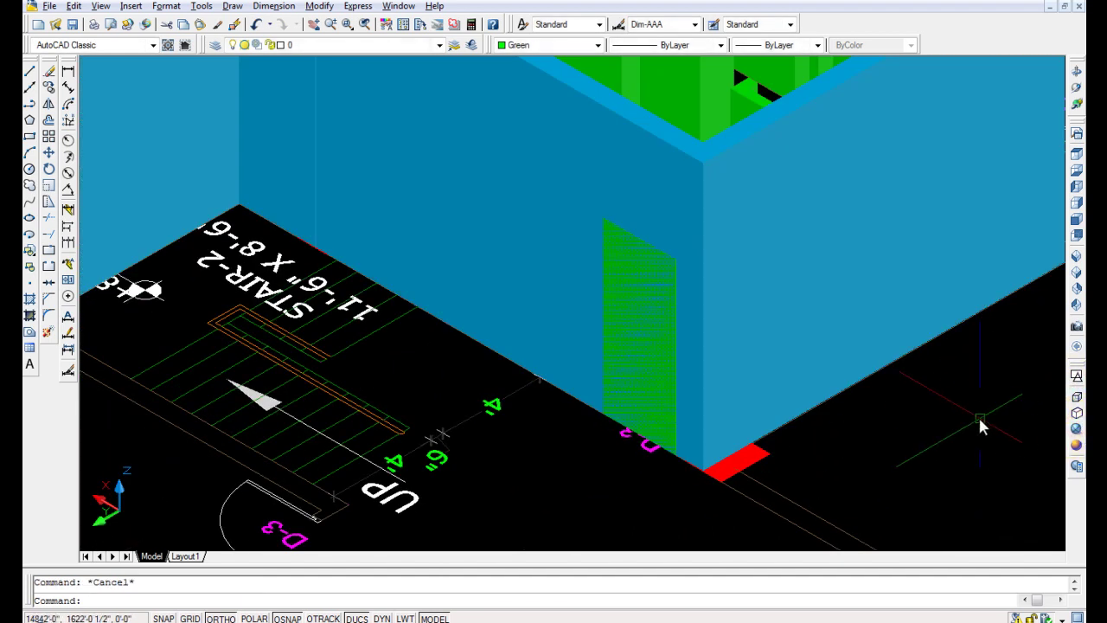
Subtract the D-3 box from the TOILET-02 enclosing wall and orbit to view the building.
{"action": "type", "text": "su"}
{"action": "key", "text": "Return"}
{"action": "left_click", "coordinate": [835, 393]}
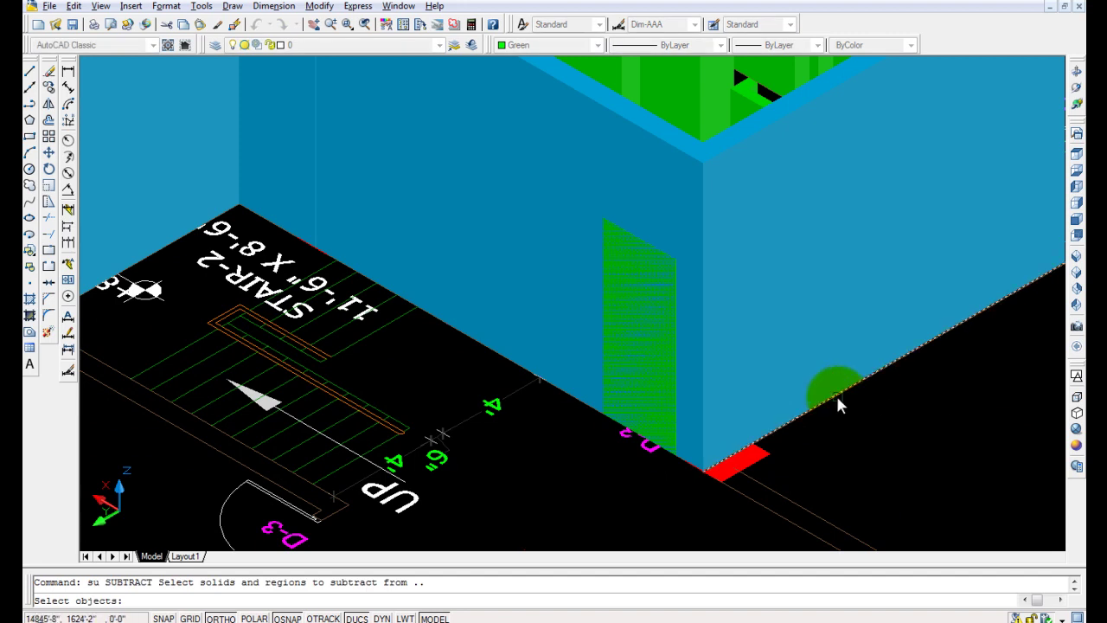
{"action": "left_click", "coordinate": [697, 172]}
{"action": "right_click", "coordinate": [675, 212]}
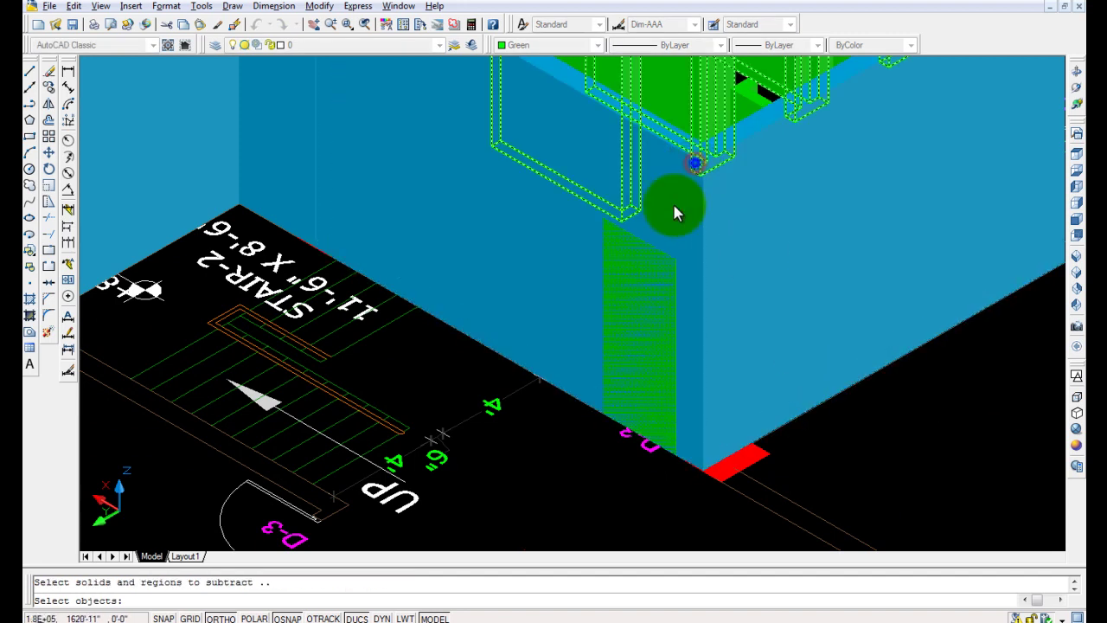
{"action": "left_click", "coordinate": [657, 256]}
{"action": "right_click", "coordinate": [657, 254]}
{"action": "scroll", "coordinate": [657, 256], "scroll_direction": "down", "scroll_amount": 5}
{"action": "mouse_move", "coordinate": [698, 354]}
{"action": "middle_mouse_down", "text": "shift"}
{"action": "mouse_move", "coordinate": [729, 406]}
{"action": "mouse_move", "coordinate": [787, 338]}
{"action": "mouse_move", "coordinate": [735, 360]}
{"action": "mouse_move", "coordinate": [511, 324]}
{"action": "mouse_move", "coordinate": [476, 359]}
{"action": "mouse_move", "coordinate": [373, 352]}
{"action": "mouse_move", "coordinate": [346, 334]}
{"action": "mouse_move", "coordinate": [363, 358]}
{"action": "mouse_move", "coordinate": [470, 365]}
{"action": "mouse_move", "coordinate": [596, 396]}
{"action": "mouse_move", "coordinate": [692, 372]}
{"action": "mouse_move", "coordinate": [765, 324]}
{"action": "mouse_move", "coordinate": [759, 349]}
{"action": "mouse_move", "coordinate": [735, 366]}
{"action": "mouse_move", "coordinate": [746, 346]}
{"action": "mouse_move", "coordinate": [522, 215]}
{"action": "middle_mouse_up", "text": "shift"}
{"action": "scroll", "coordinate": [755, 361], "scroll_direction": "down", "scroll_amount": 2}
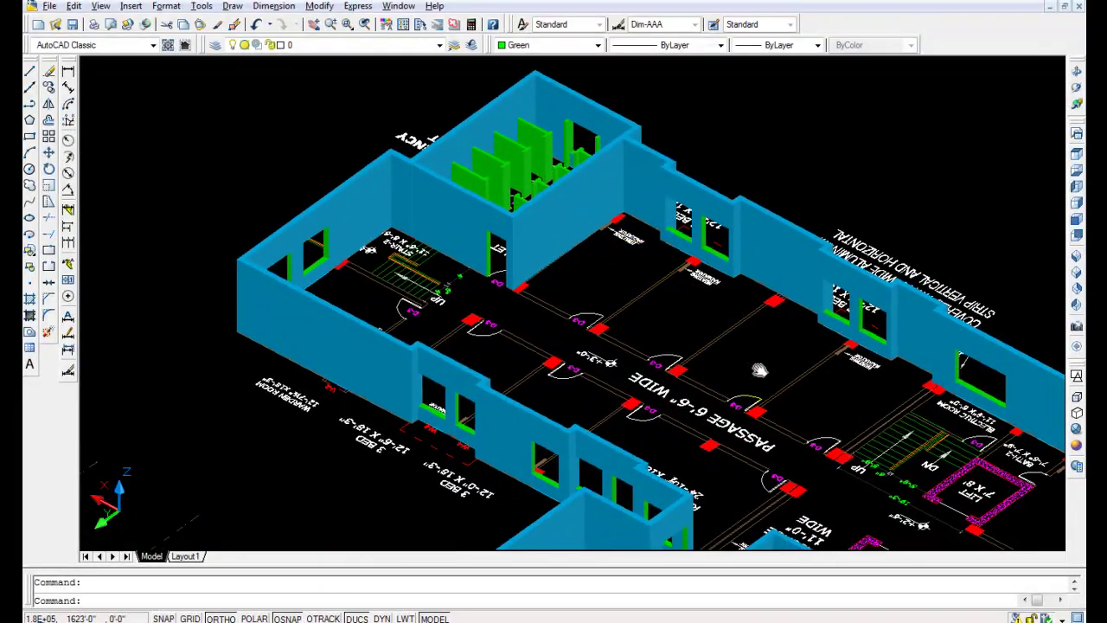
{"action": "scroll", "coordinate": [871, 393], "scroll_direction": "up", "scroll_amount": 1}
{"action": "middle_click_drag", "start_coordinate": [871, 394], "coordinate": [776, 383]}
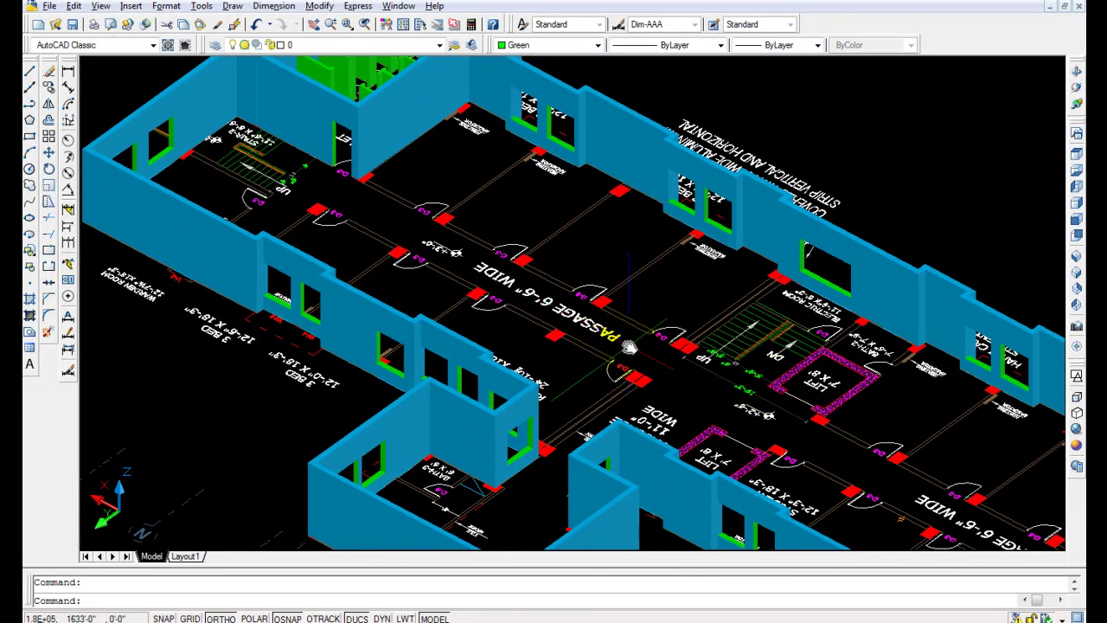
{"action": "scroll", "coordinate": [629, 347], "scroll_direction": "down", "scroll_amount": 2}
{"action": "scroll", "coordinate": [706, 389], "scroll_direction": "up", "scroll_amount": 1}
{"action": "scroll", "coordinate": [709, 388], "scroll_direction": "up", "scroll_amount": 2}
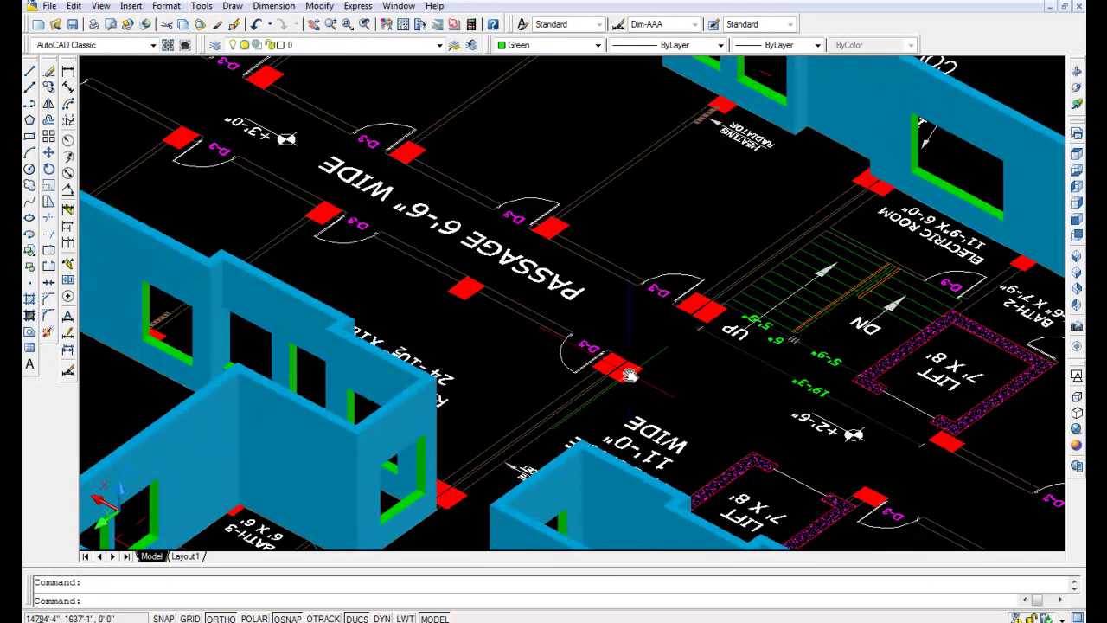
{"action": "scroll", "coordinate": [715, 387], "scroll_direction": "down", "scroll_amount": 1}
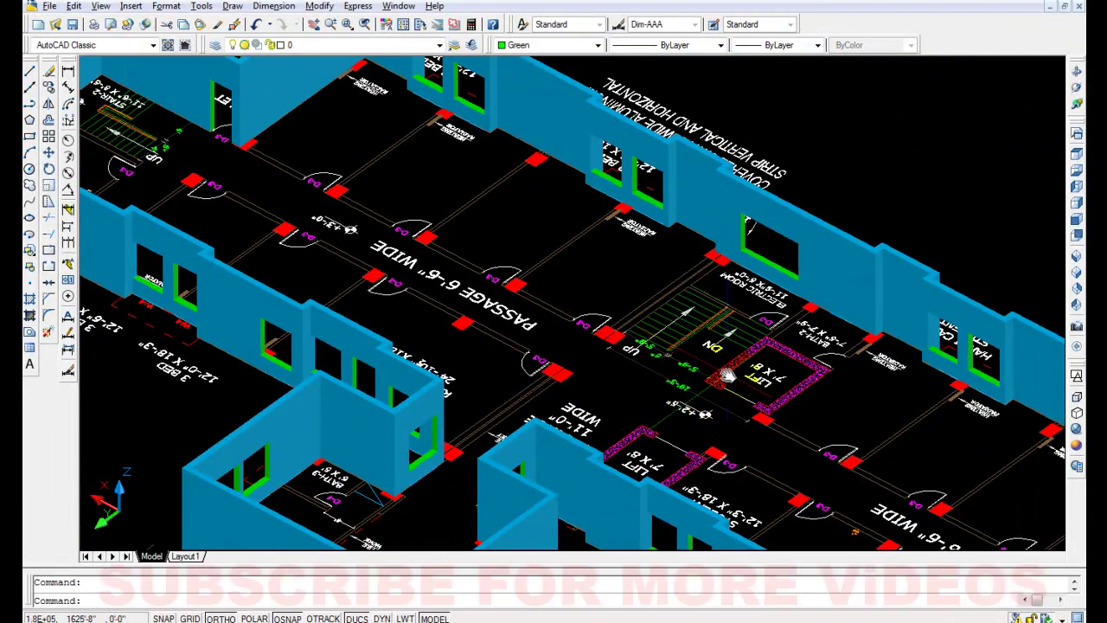
{"action": "middle_click_drag", "start_coordinate": [715, 387], "coordinate": [670, 289]}
{"action": "scroll", "coordinate": [586, 216], "scroll_direction": "up", "scroll_amount": 5}
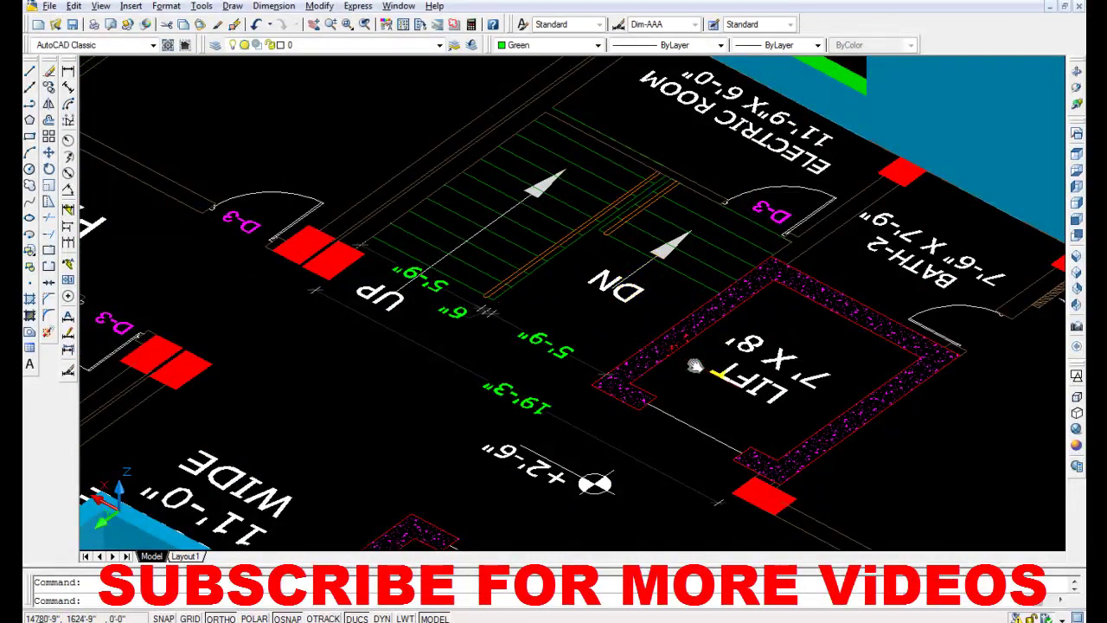
{"action": "scroll", "coordinate": [695, 366], "scroll_direction": "down", "scroll_amount": 5}
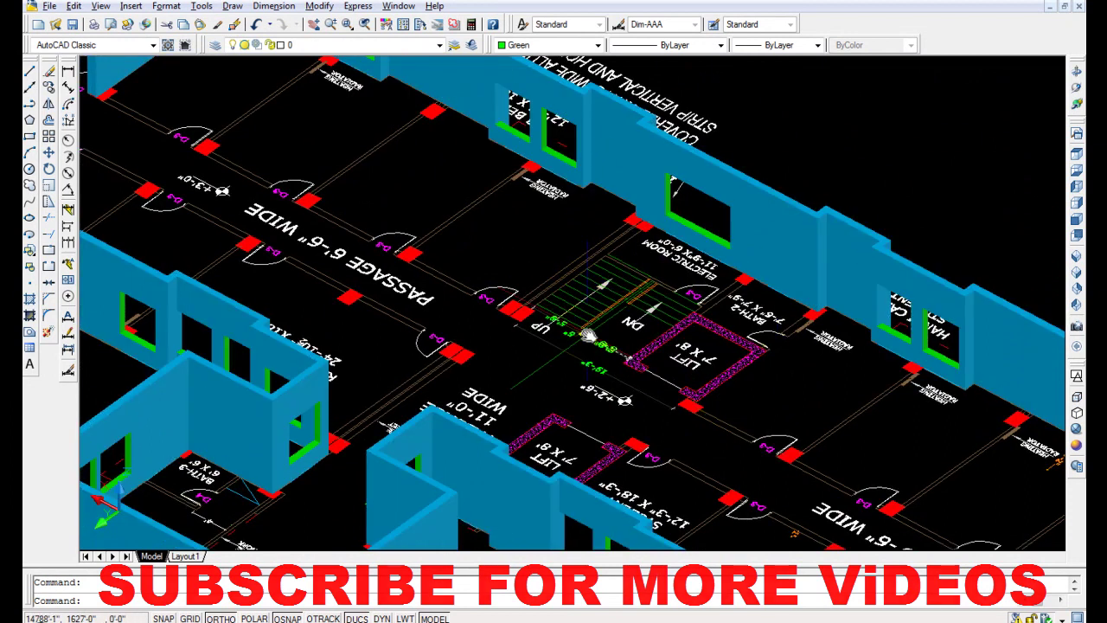